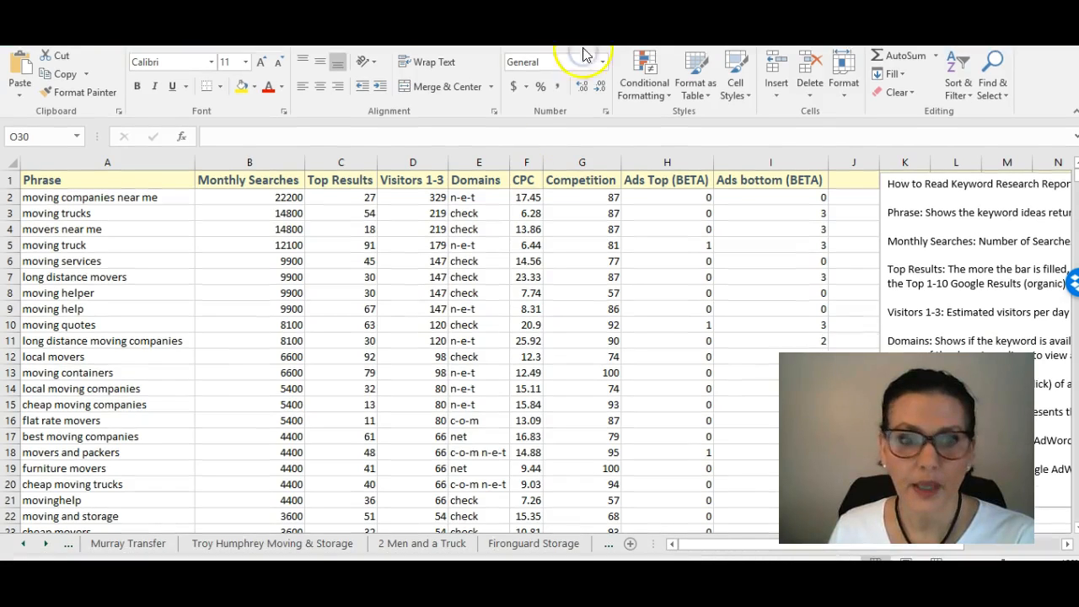
Step: Look through the competitor keyword sheets for Murray Transfer, Troy Humphrey Moving & Storage, 2 Men and a Truck, and Fironguard Storage
click(135, 544)
click(131, 547)
click(202, 547)
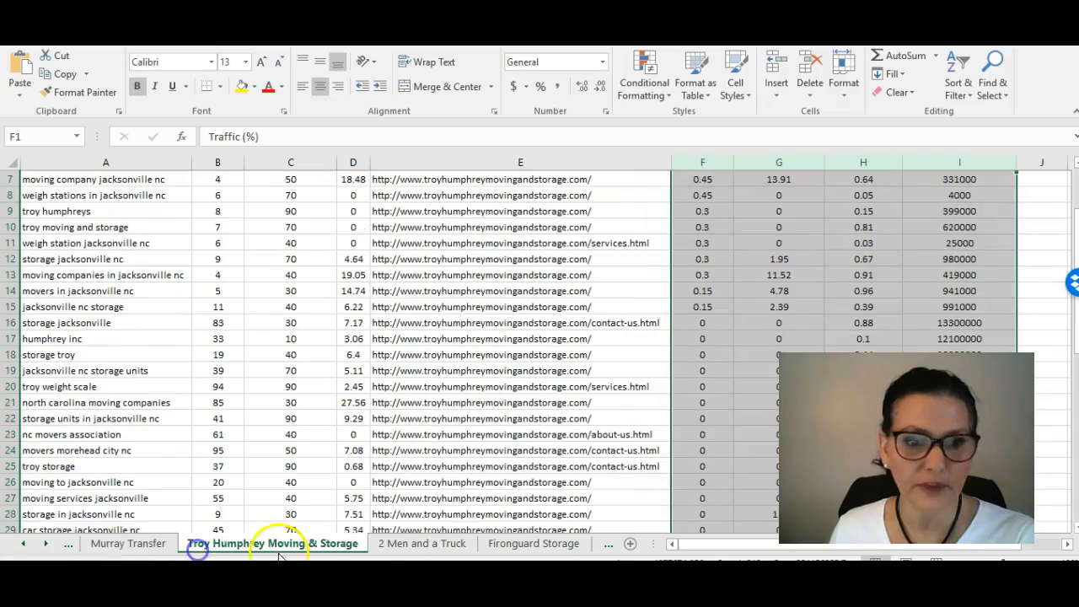
click(385, 544)
click(557, 543)
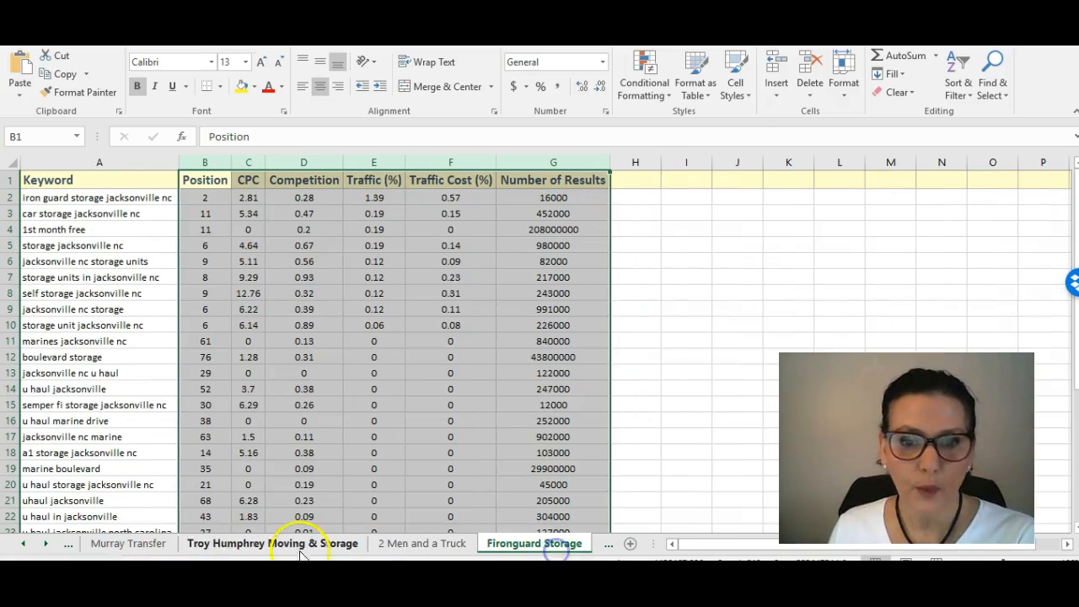
click(202, 547)
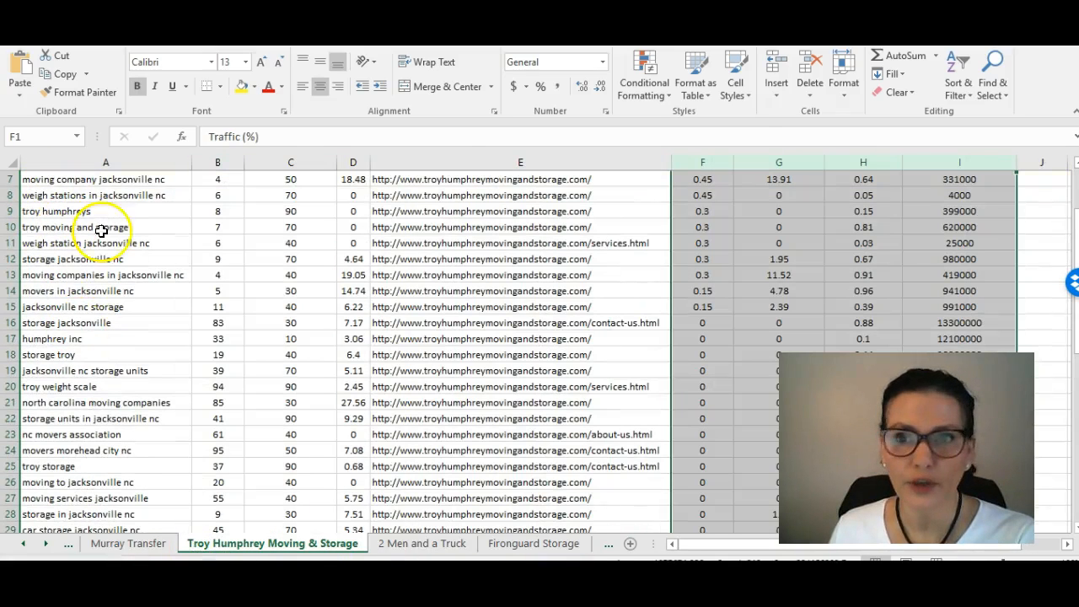
click(125, 546)
click(23, 544)
click(23, 543)
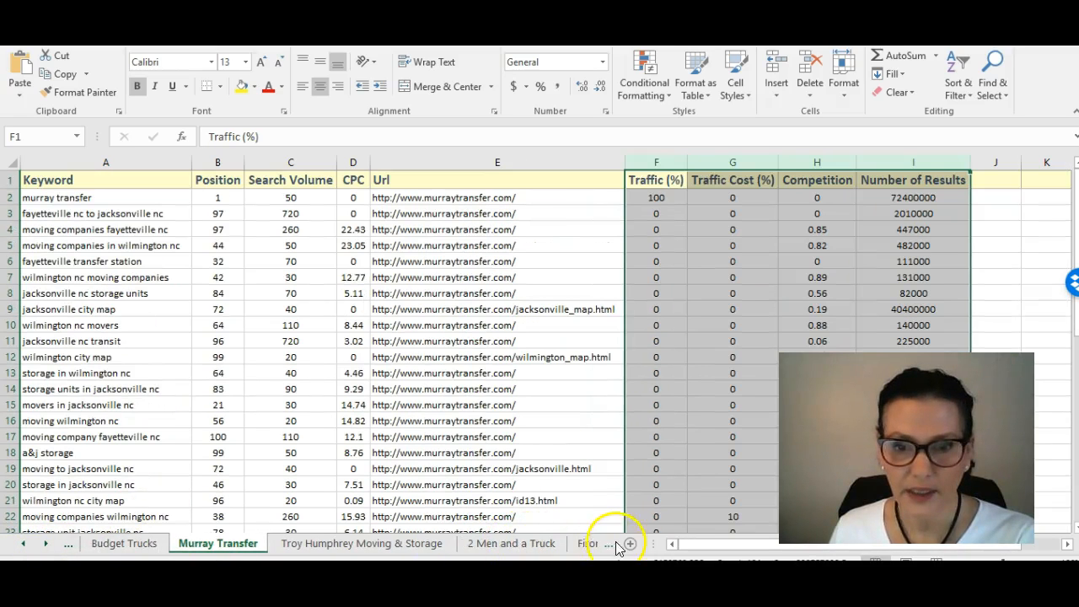
Step: Compare the keywords on the Movers and Moving sheets and view the How to Read Keyword Research Report notes beside the Moving data
click(49, 546)
click(49, 547)
click(49, 546)
click(323, 548)
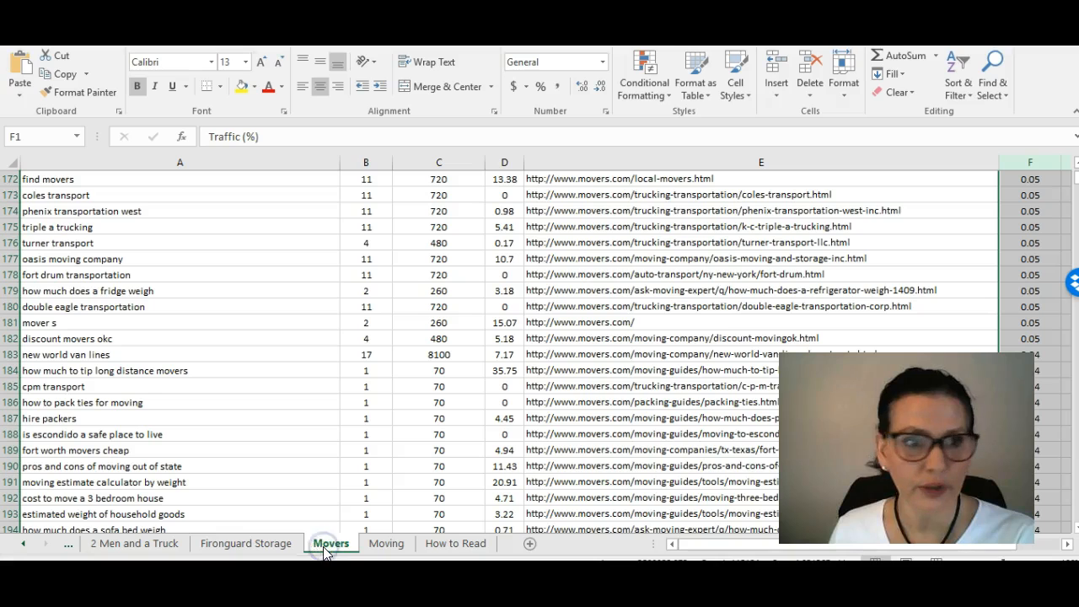
click(388, 545)
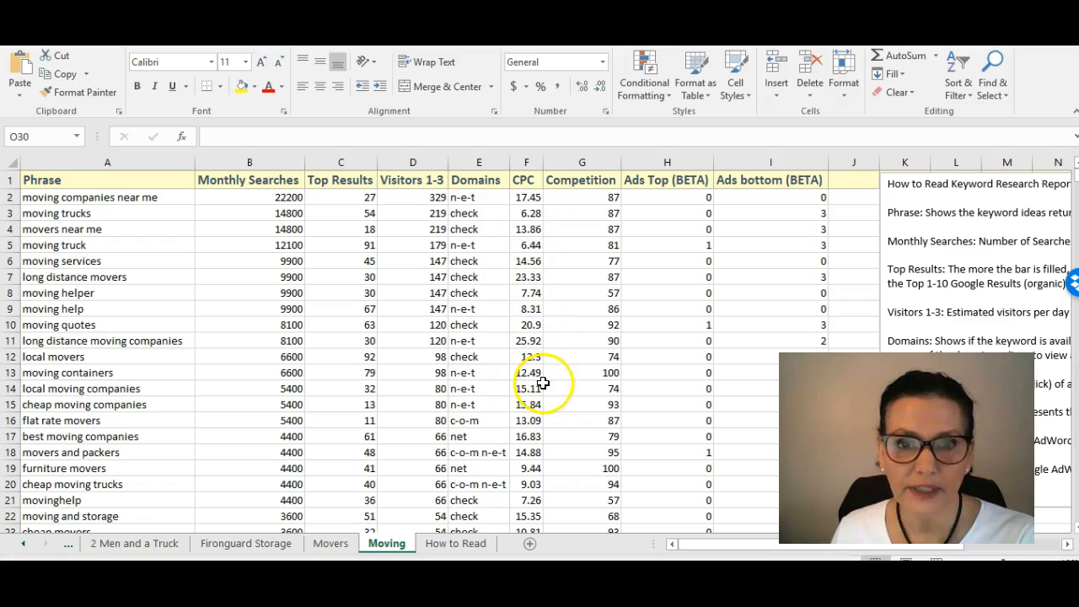
click(338, 545)
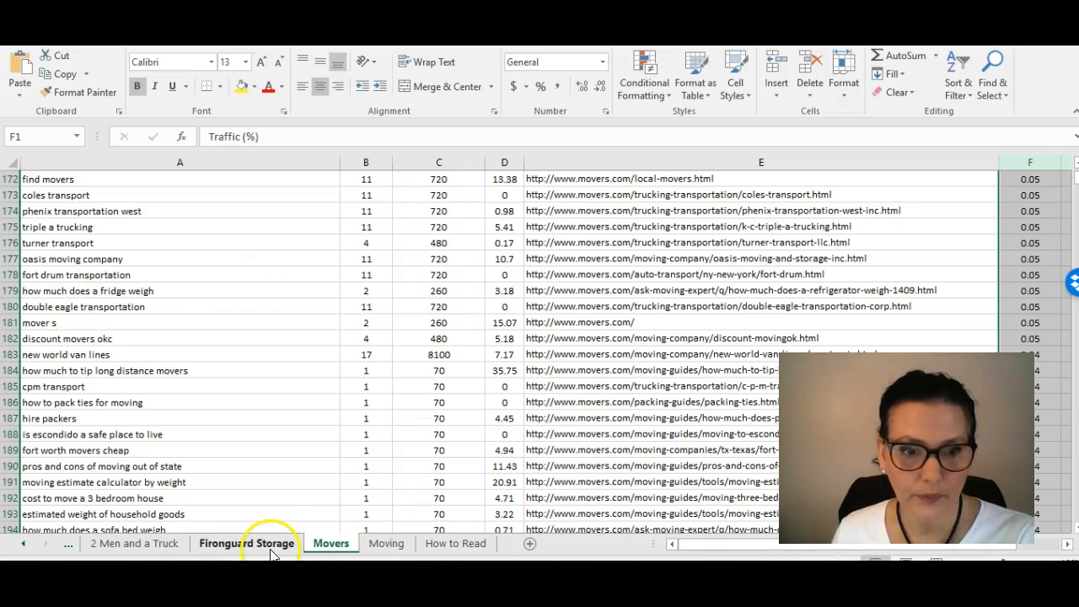
click(390, 546)
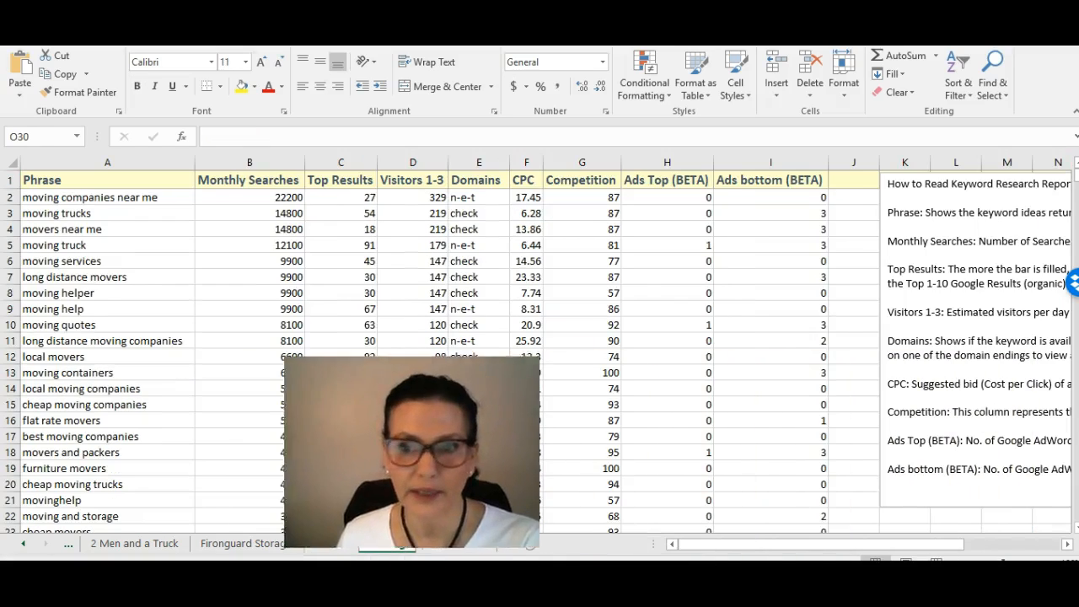
drag(699, 544, 873, 544)
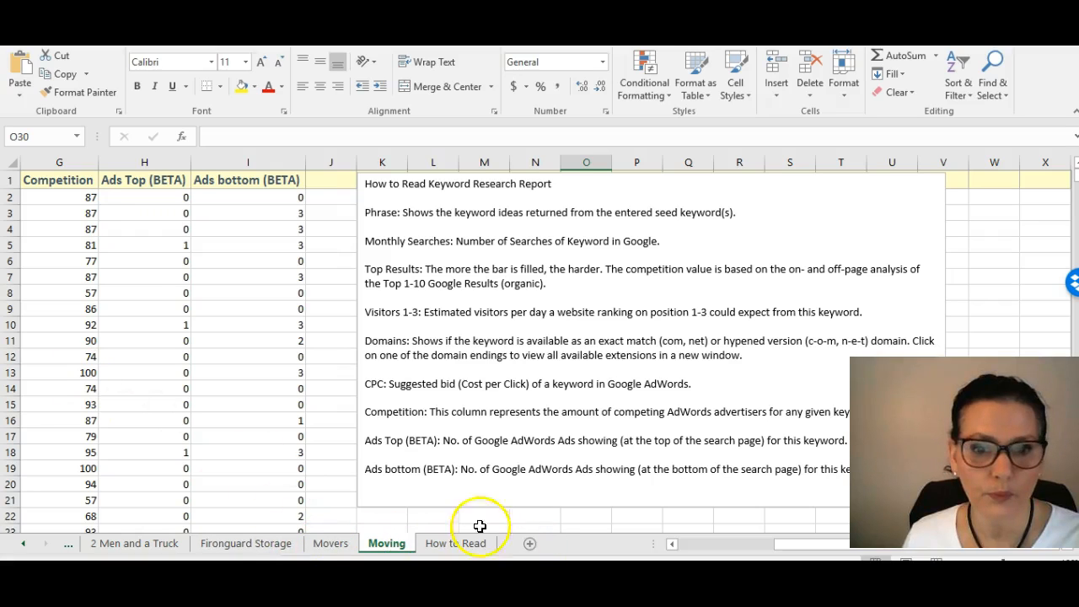
drag(747, 556, 686, 552)
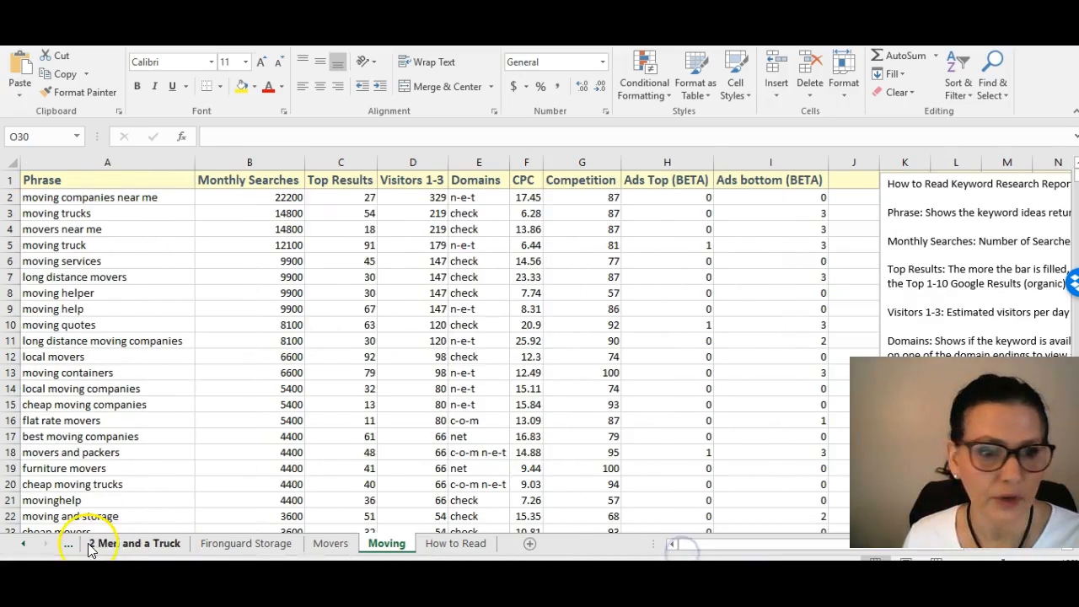
Step: Review the Troy Humphrey Moving & Storage keywords again, examine further rows of the Movers sheet, and return to the Moving sheet
click(23, 544)
click(102, 544)
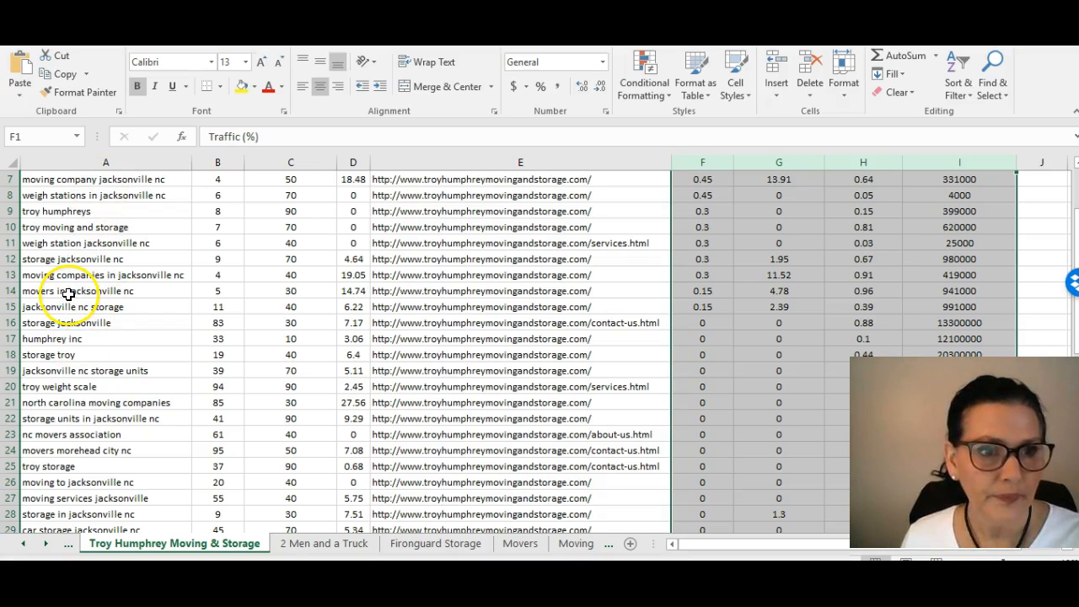
click(518, 545)
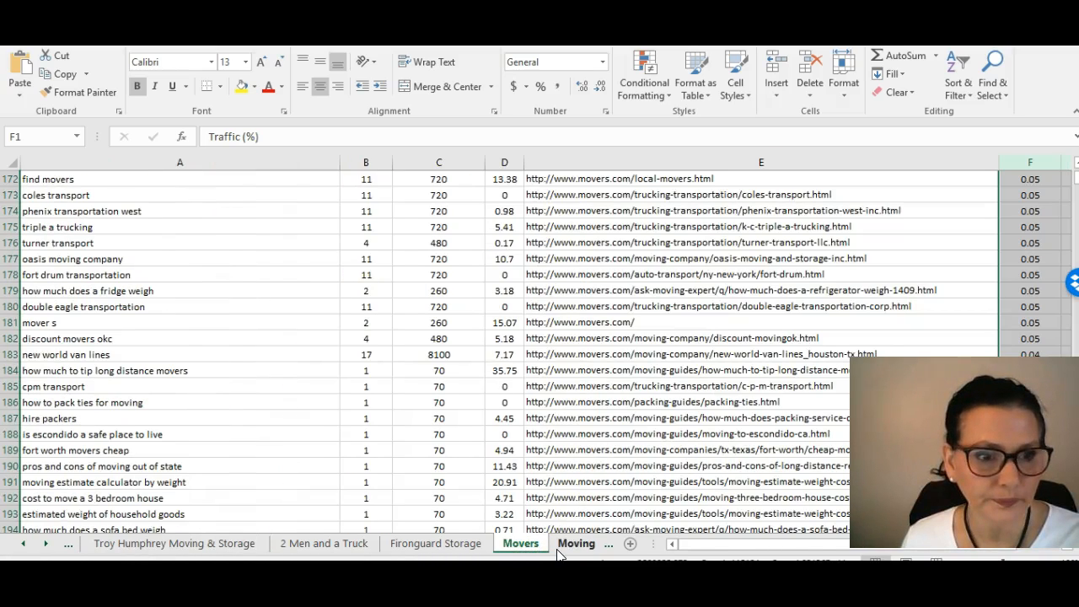
scroll(136, 371, down, 4)
scroll(136, 371, down, 16)
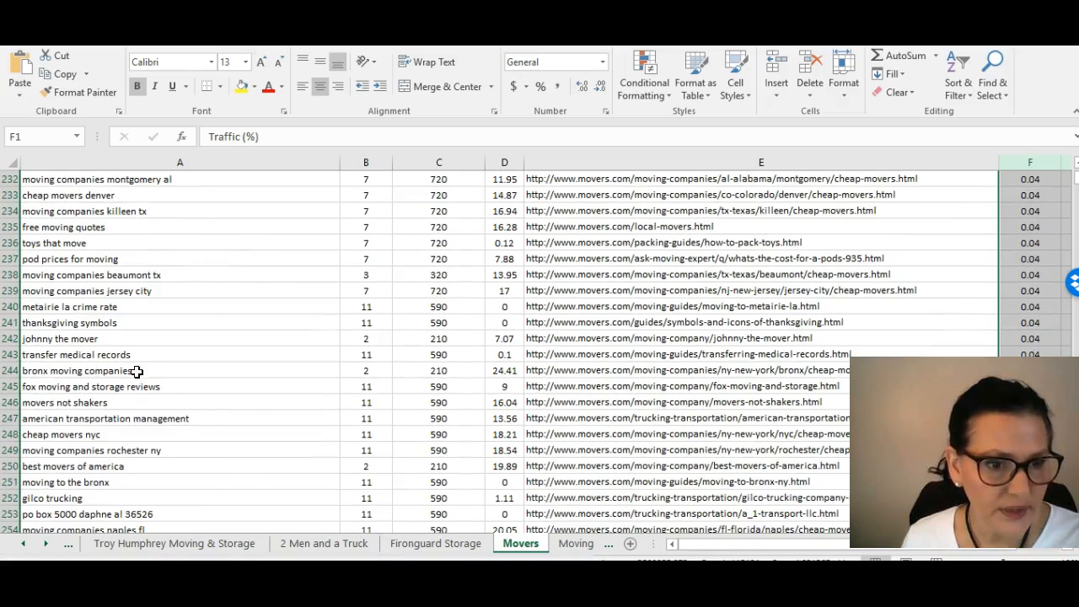
click(576, 544)
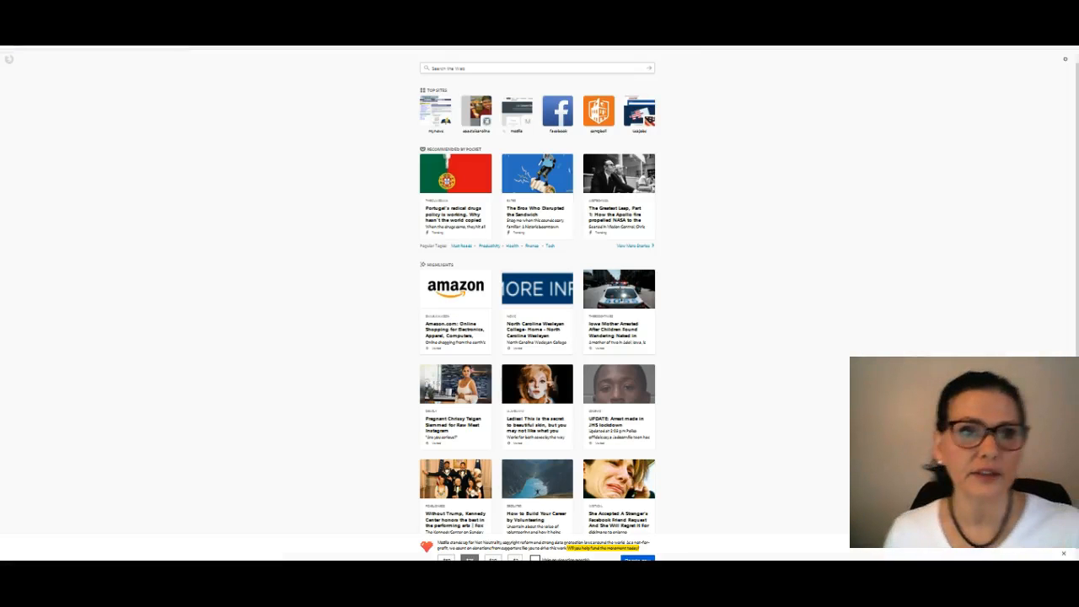
Step: Switch to the browser, look up google adwords to open the AdWords Keyword Planner, and start over instead of resuming the saved plan
text(gool)
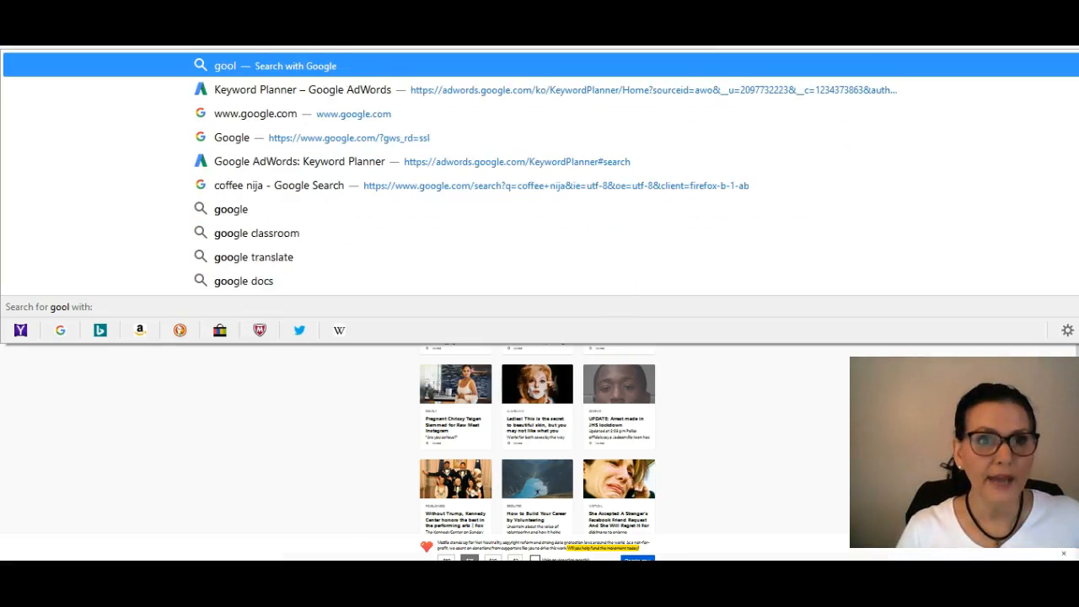
key(BackSpace)
text(g)
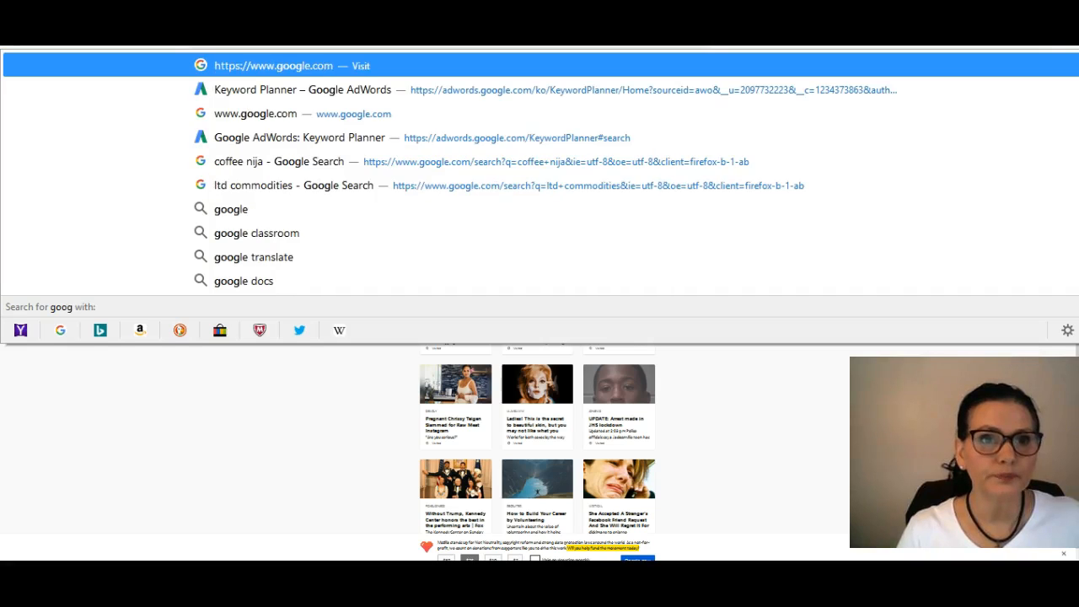
text(le adwords)
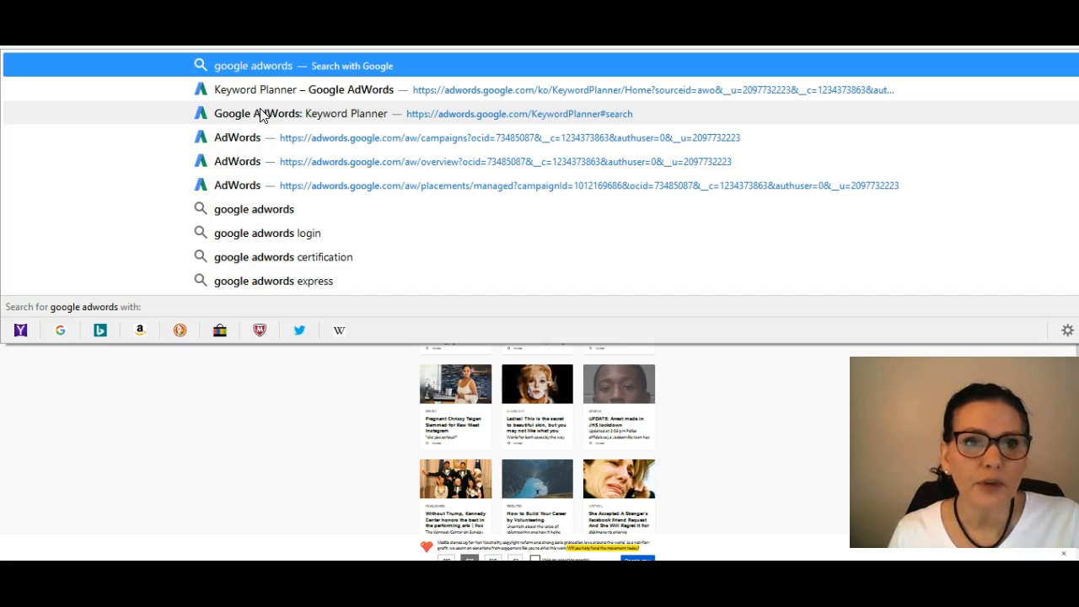
click(261, 114)
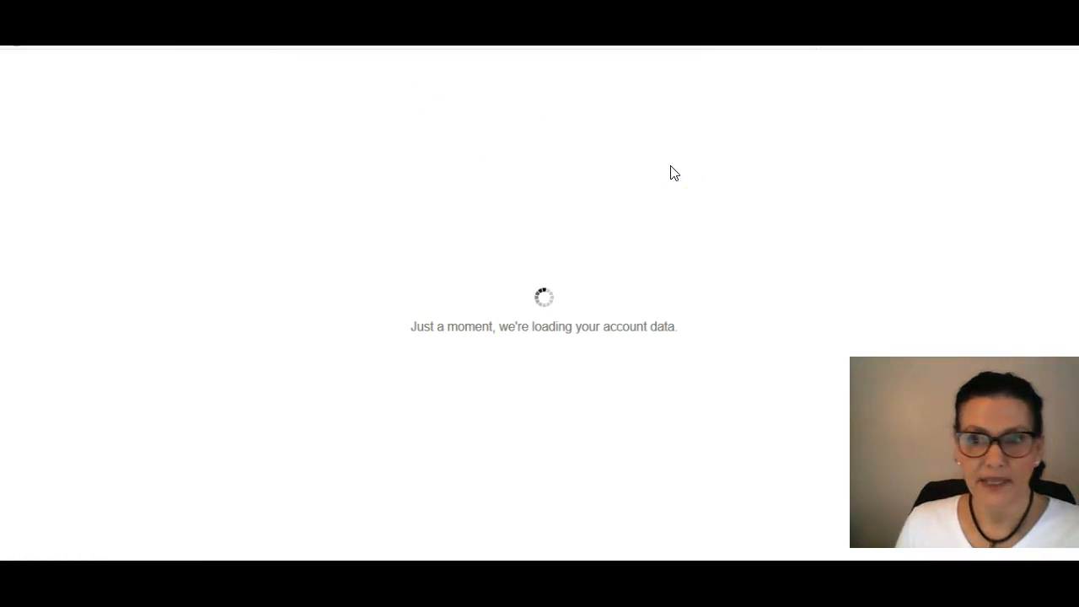
click(618, 154)
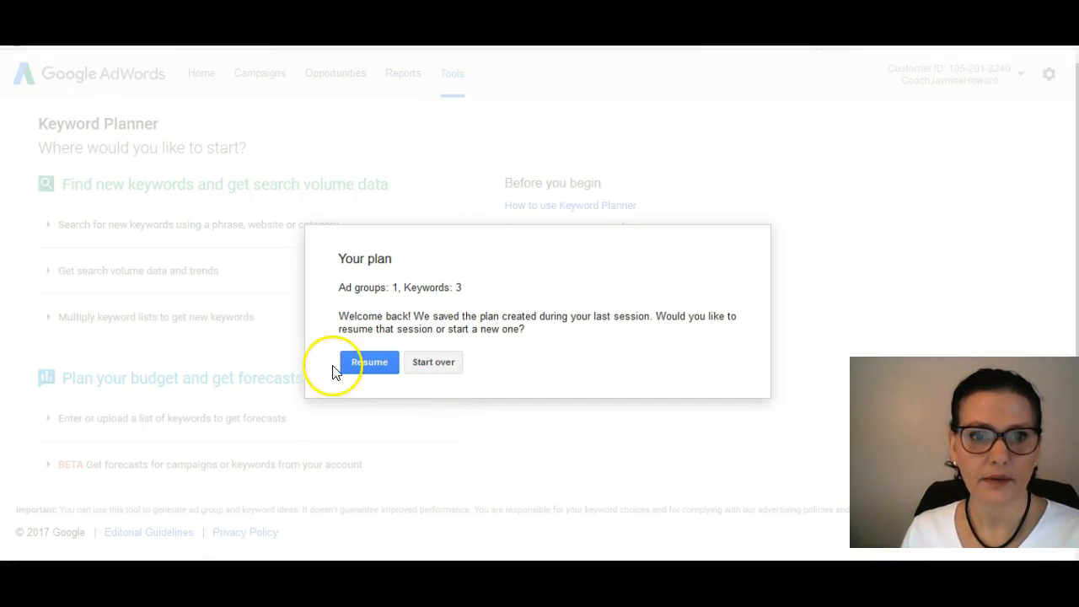
click(434, 365)
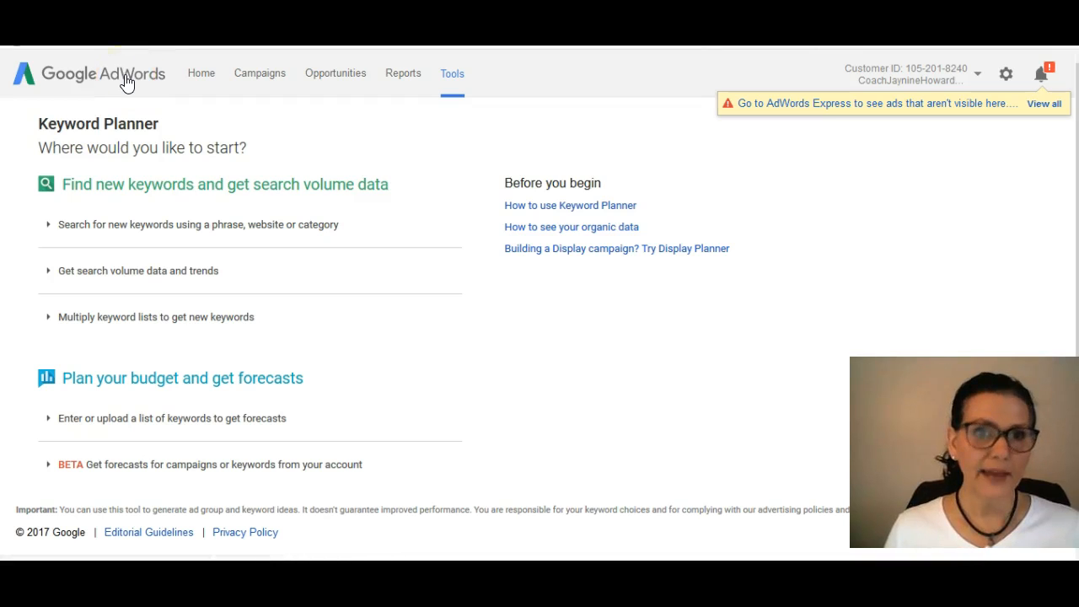
Step: Open the AdWords overview of all campaigns and briefly show the account's list of enabled and paused campaigns
click(173, 433)
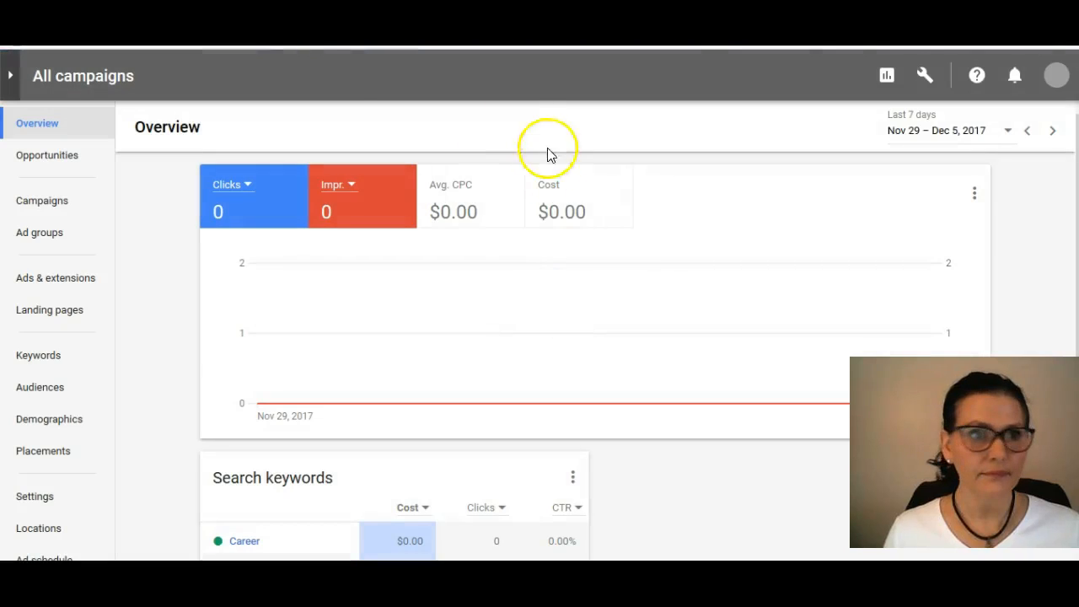
click(8, 77)
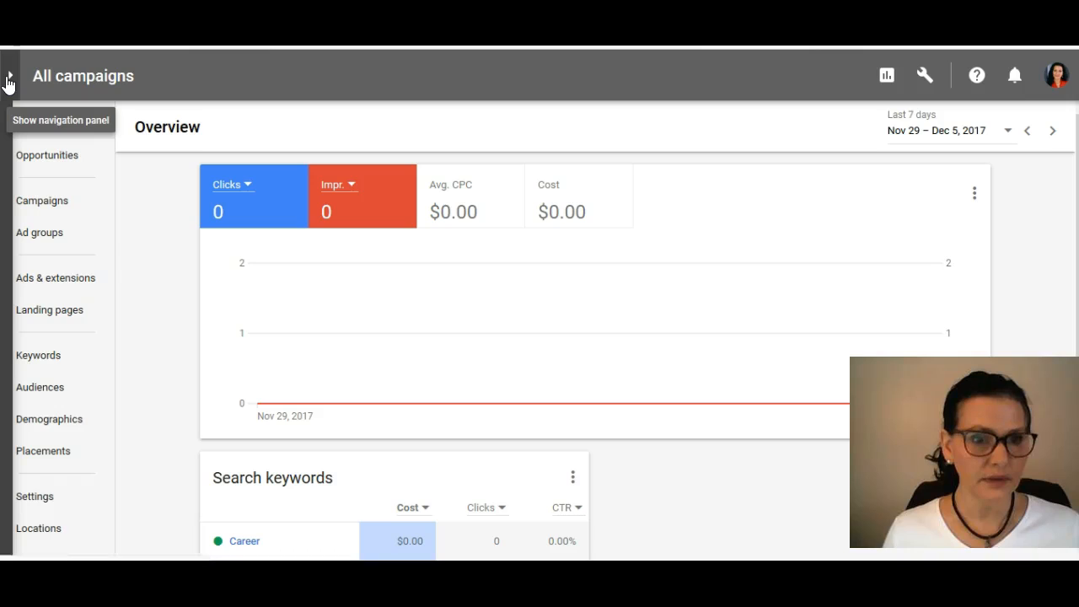
click(8, 81)
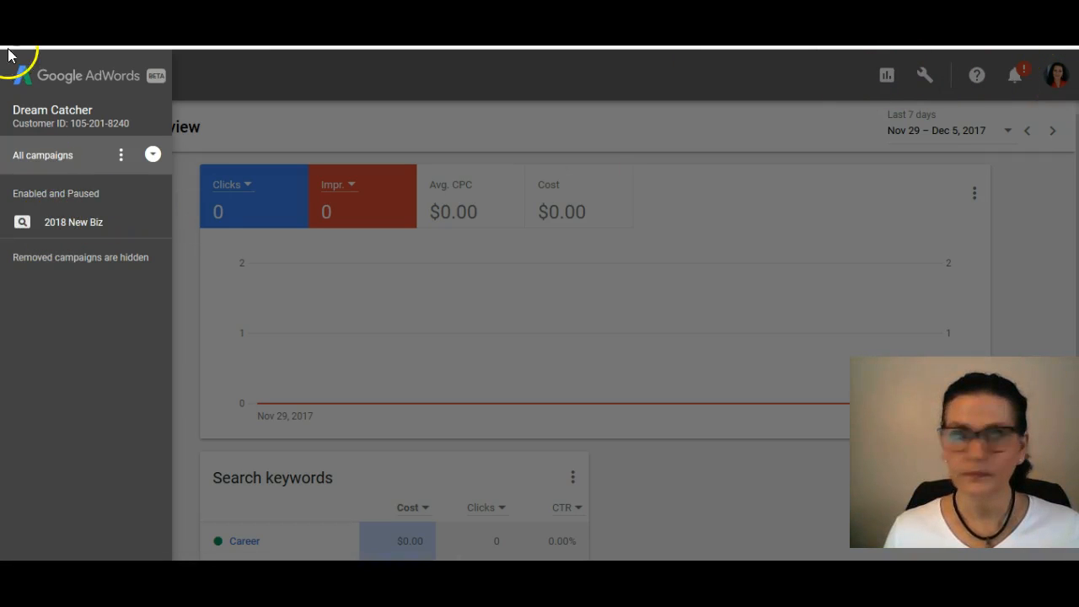
click(312, 71)
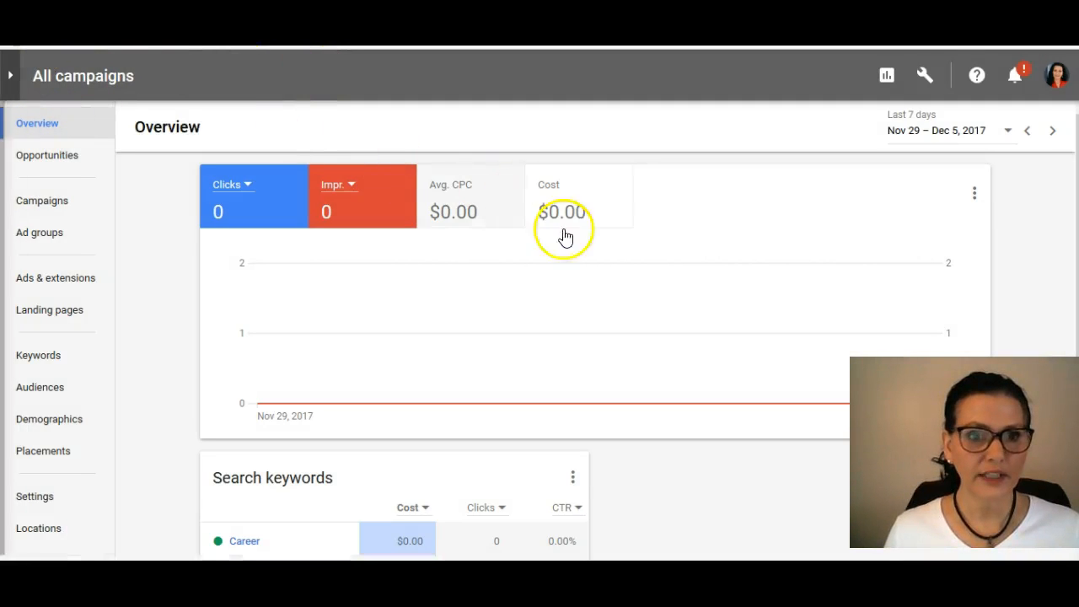
Step: Check the account's opportunities and examine the search keywords summary on the campaigns overview
click(52, 161)
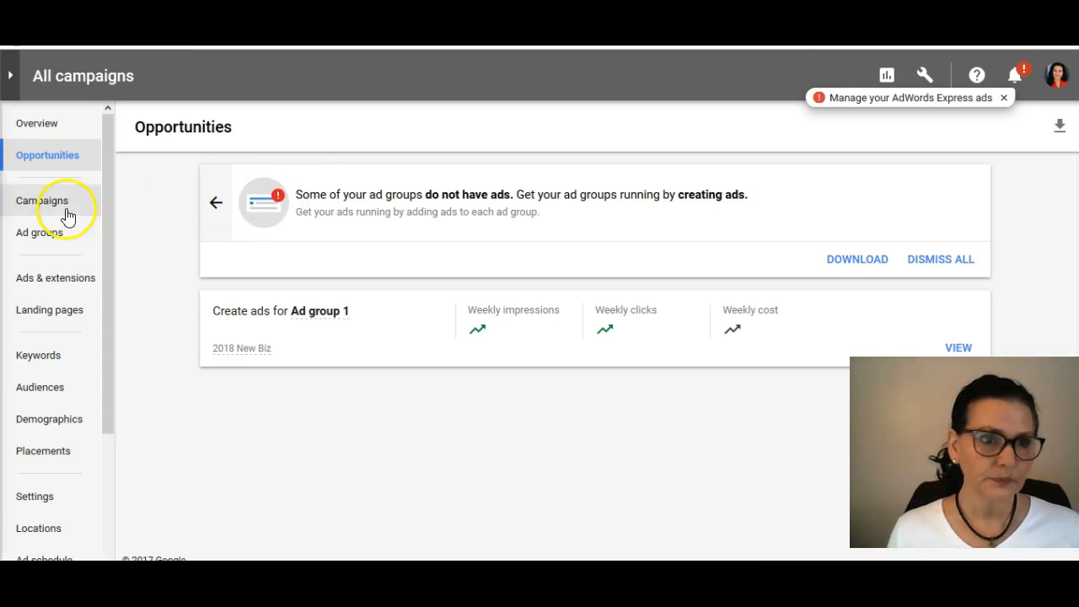
click(38, 126)
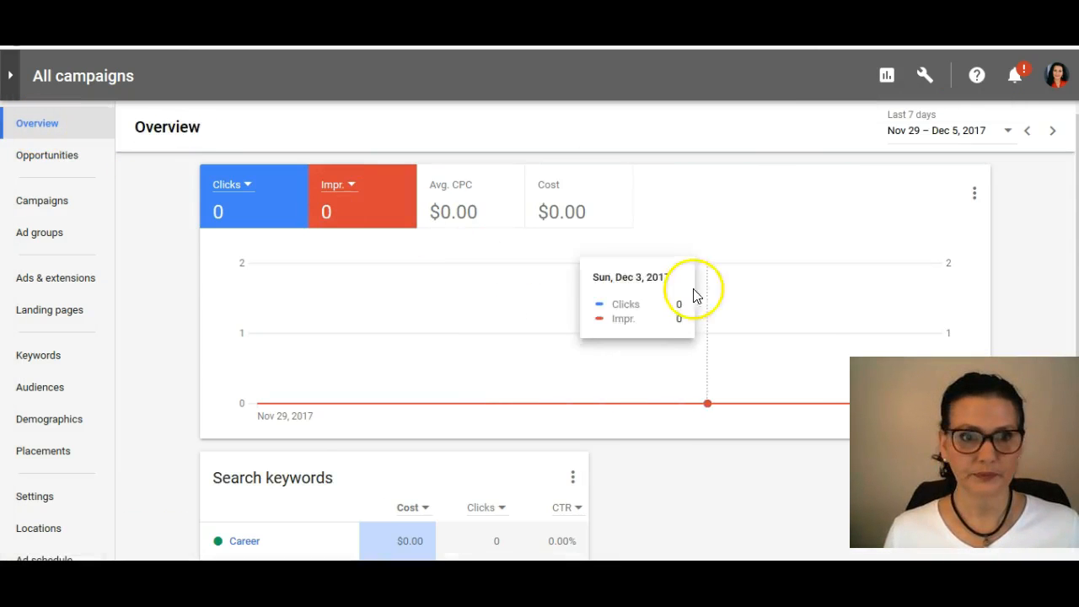
scroll(627, 326, down, 1)
scroll(542, 393, down, 3)
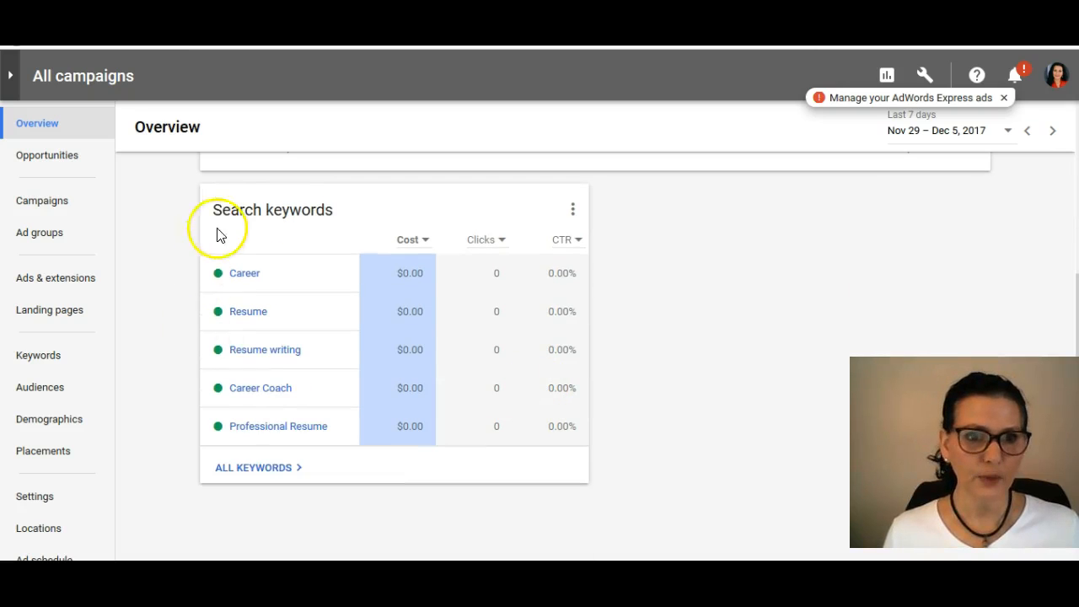
scroll(229, 245, up, 4)
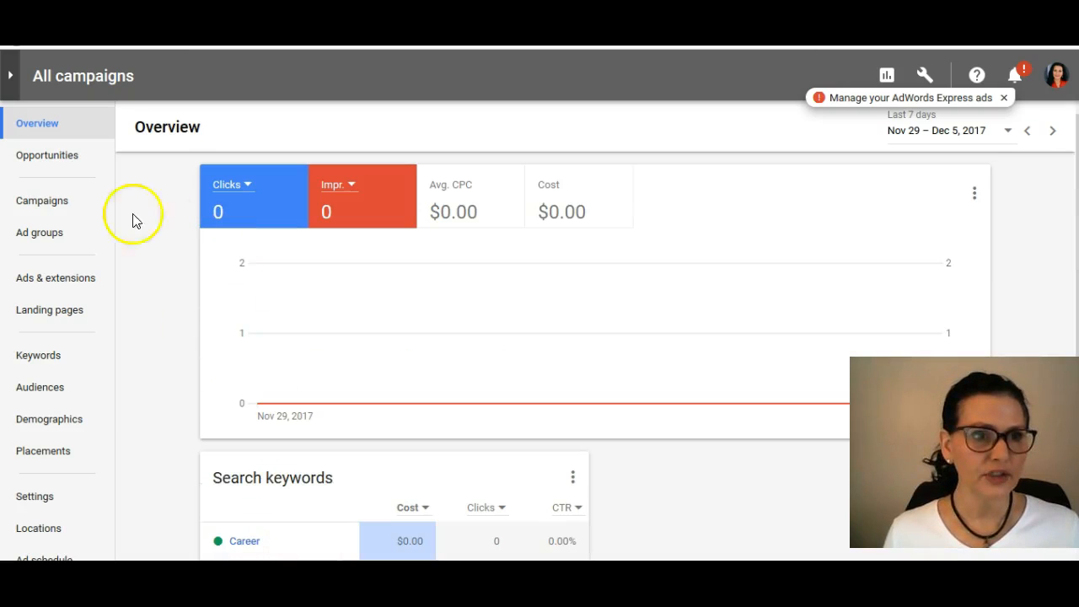
Step: Show the account's campaigns table and inspect its entries, leaving no campaign selected
click(32, 204)
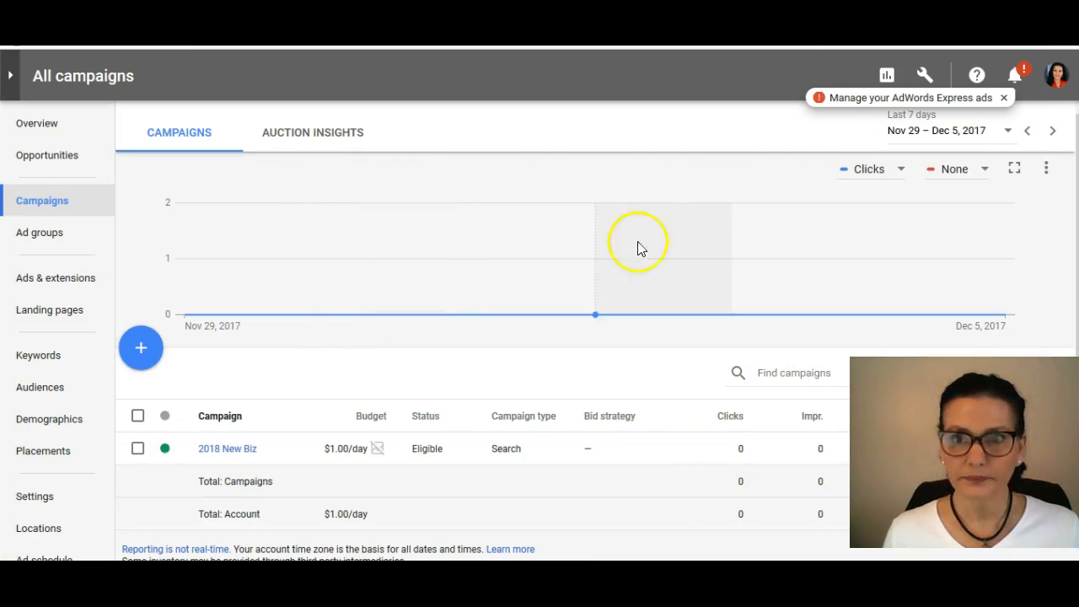
mouse_move(461, 283)
scroll(461, 285, down, 1)
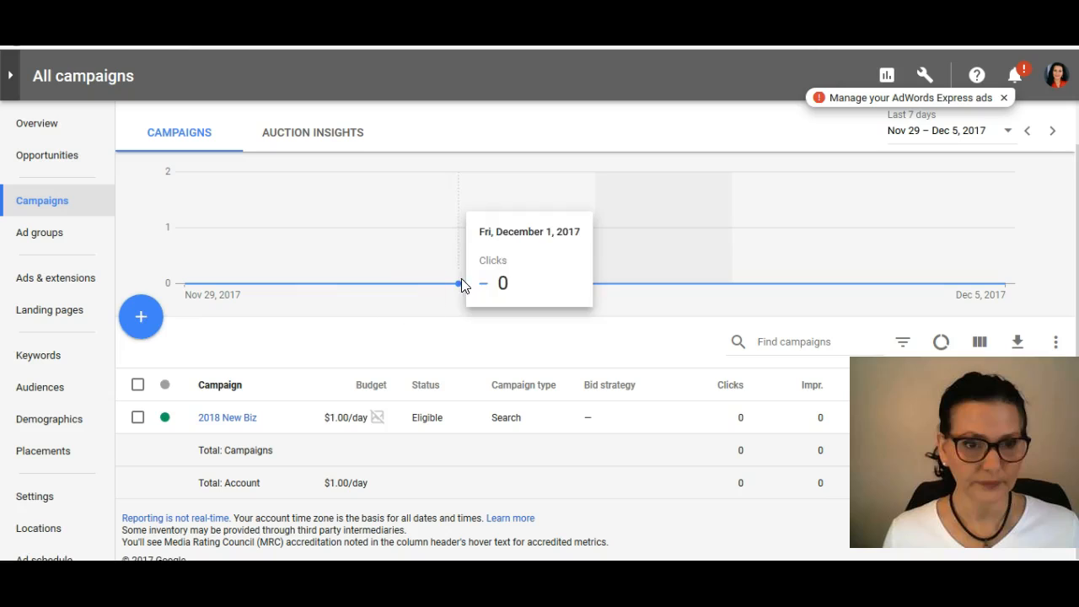
click(138, 385)
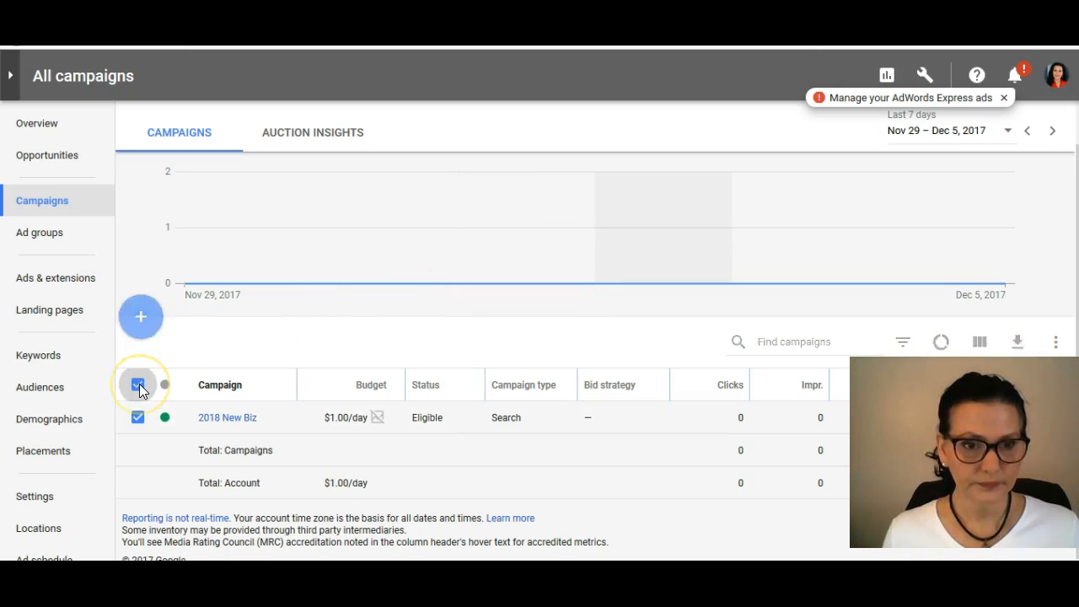
click(139, 385)
Step: Start a new campaign and choose Search Network as its campaign type
click(140, 317)
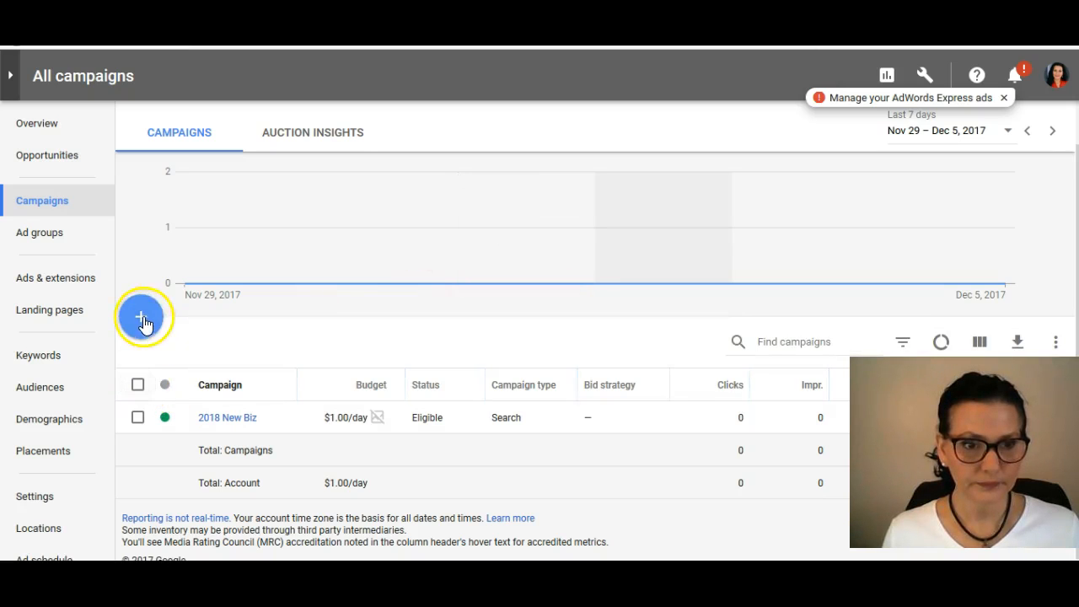
click(169, 367)
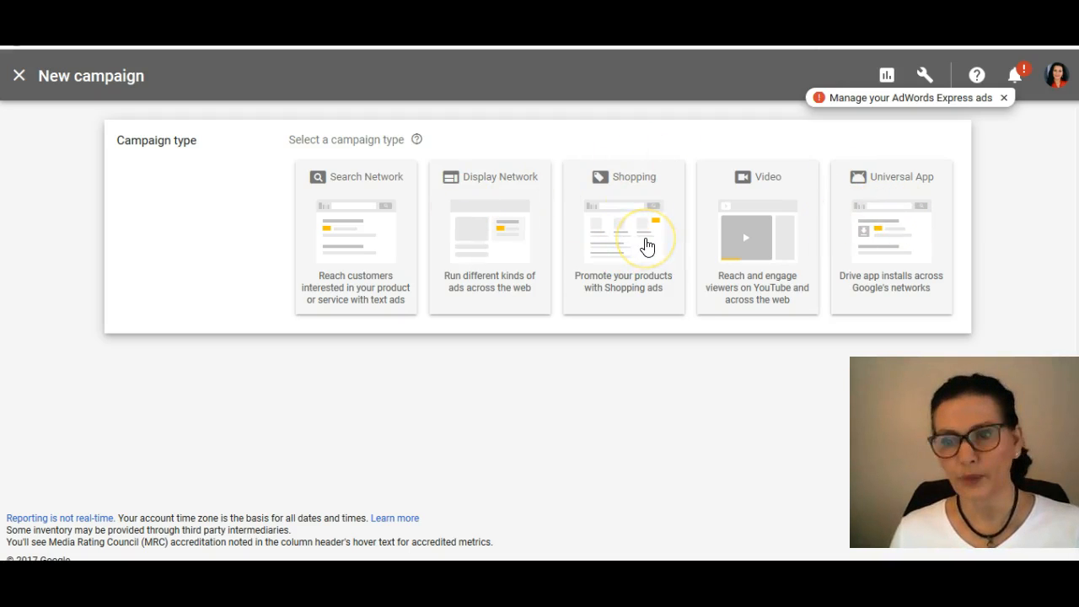
click(765, 242)
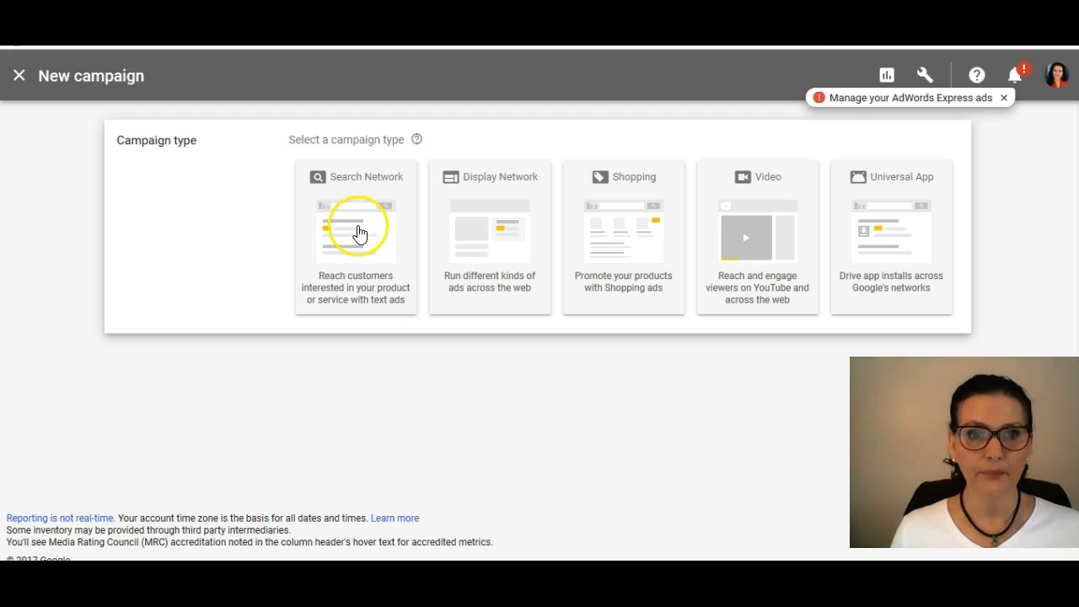
click(358, 233)
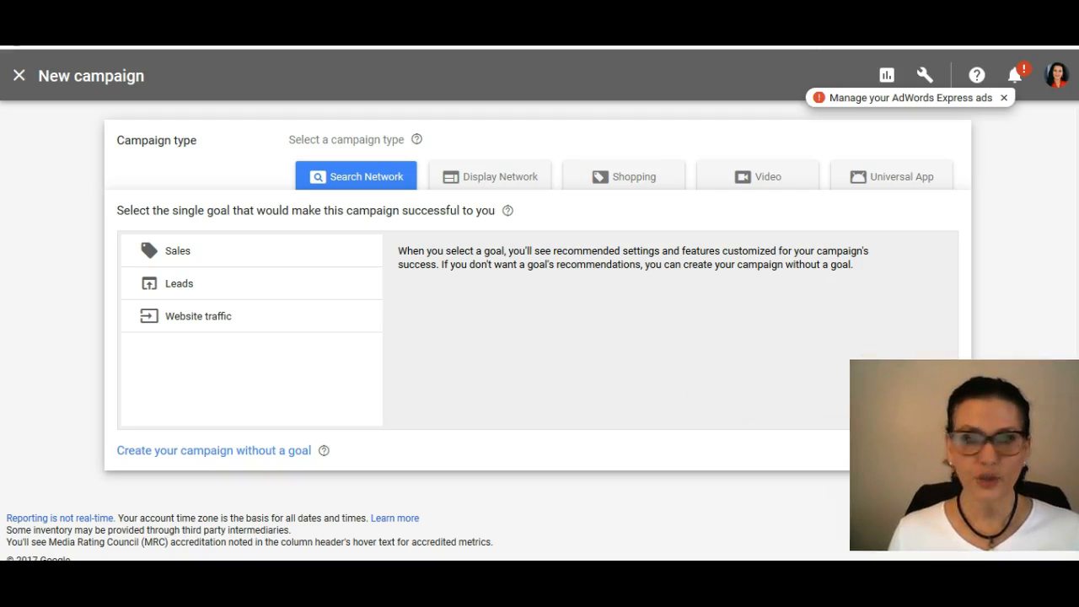
Step: Compare the descriptions of the Sales, Leads and Website traffic campaign goals
click(139, 283)
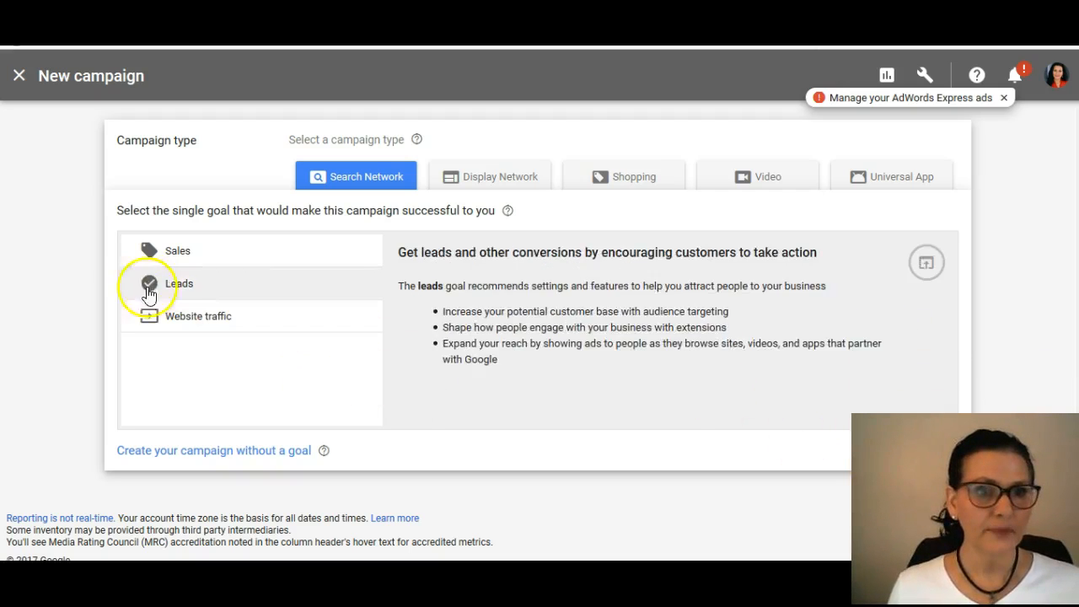
click(175, 250)
click(177, 248)
click(212, 250)
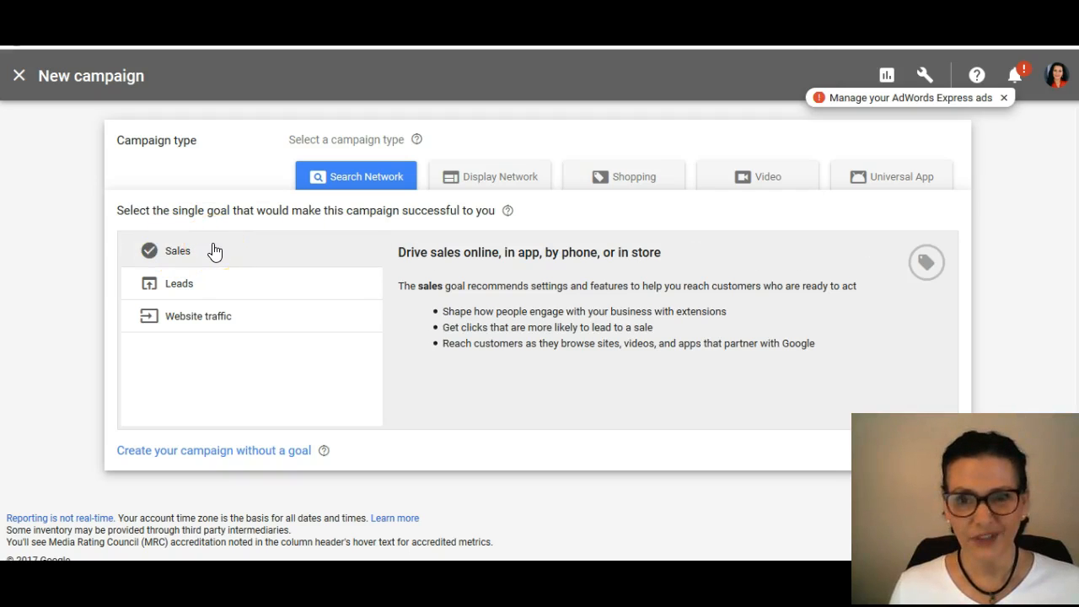
click(175, 288)
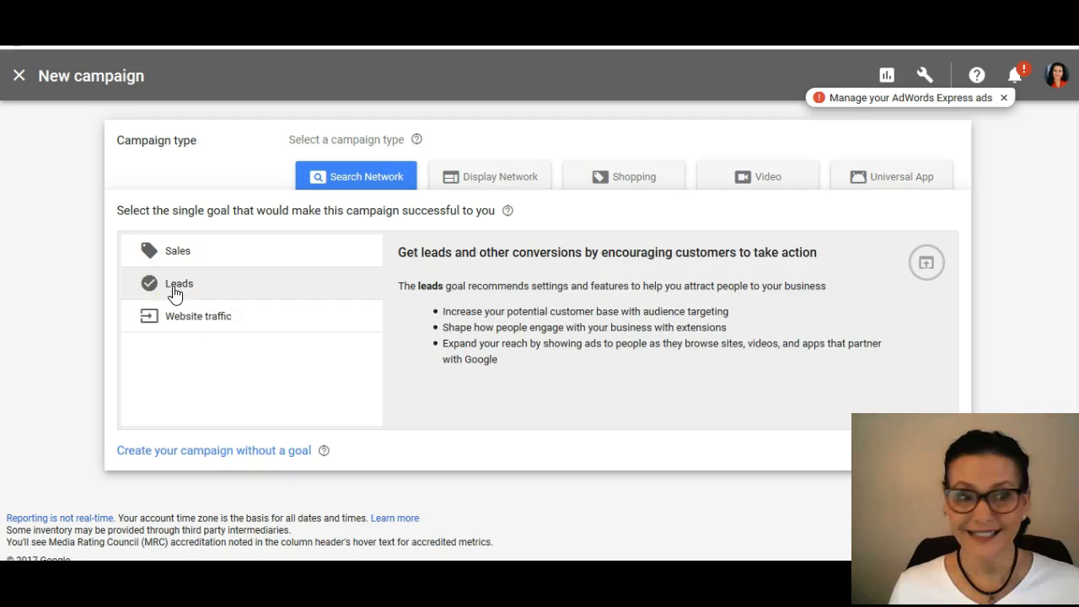
click(178, 318)
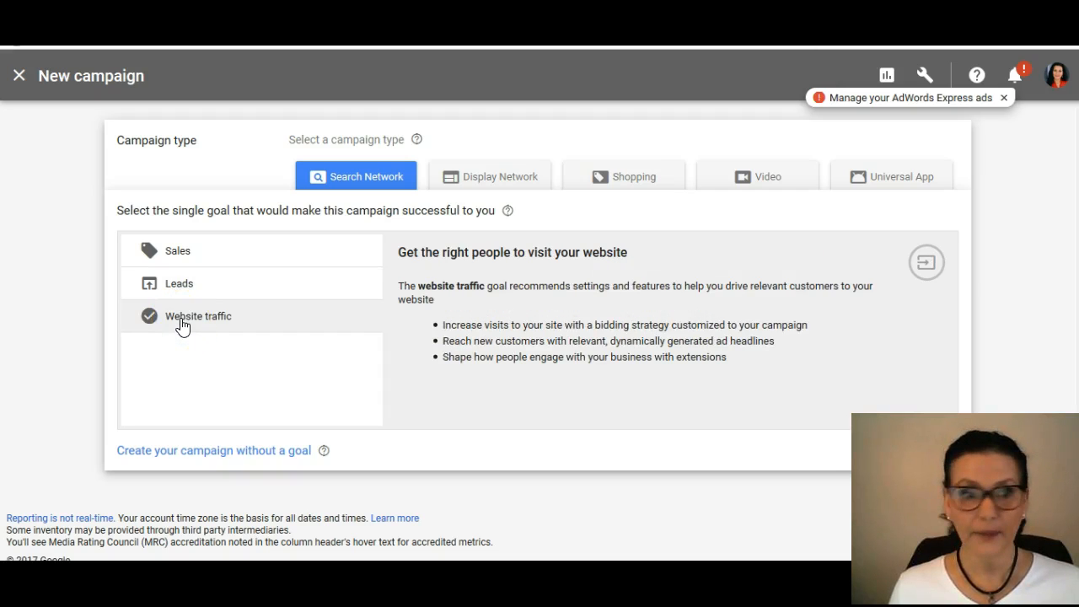
click(181, 294)
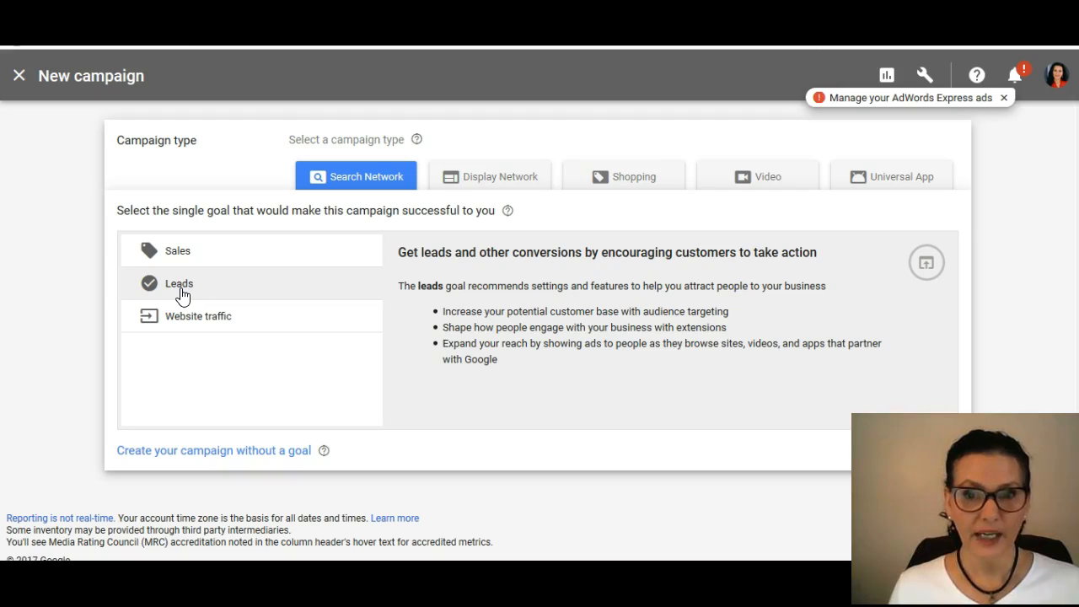
click(186, 317)
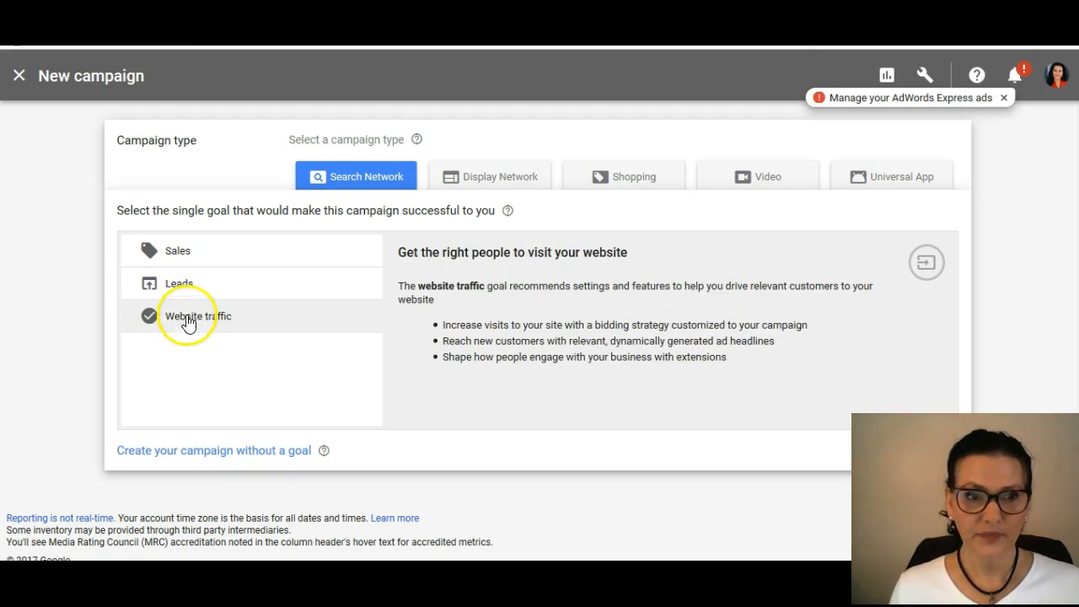
click(183, 289)
click(188, 314)
click(183, 289)
click(191, 324)
click(193, 295)
click(195, 311)
click(197, 293)
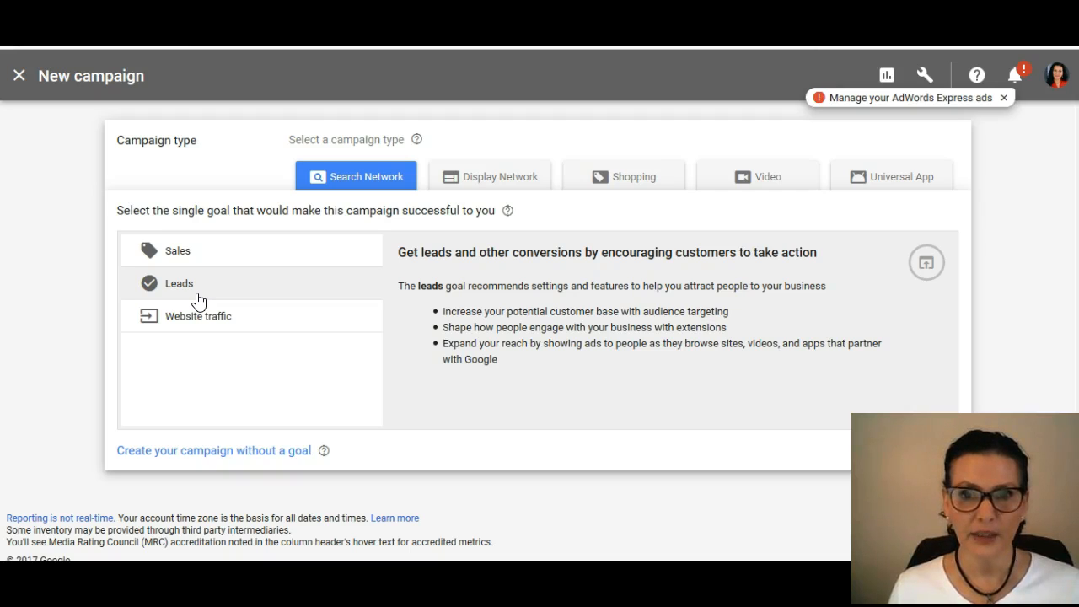
Step: Choose Website traffic as the campaign goal and check the help note on the setup details
click(211, 316)
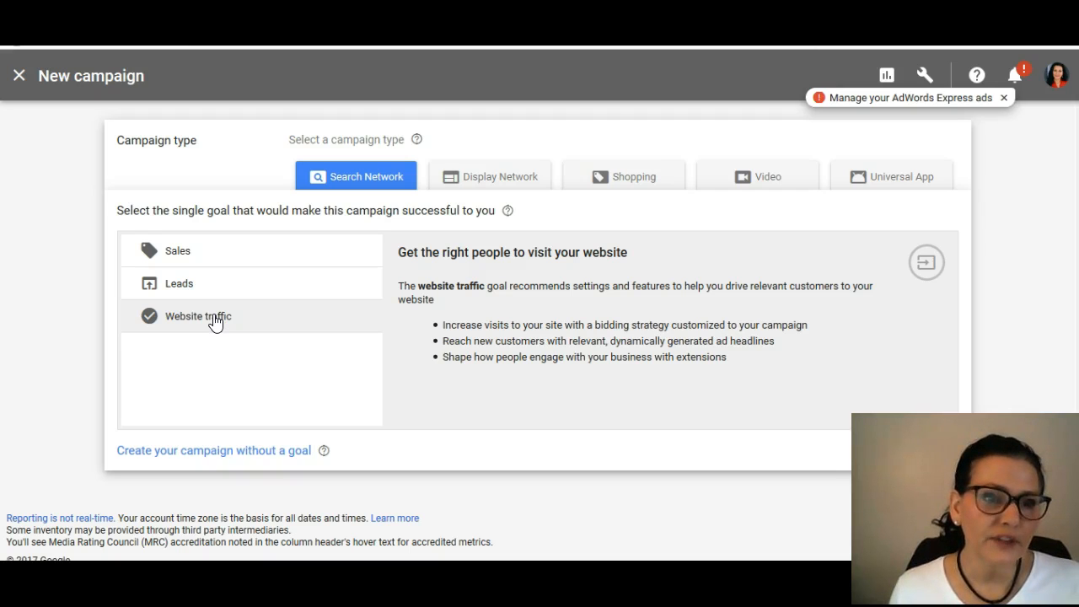
click(215, 320)
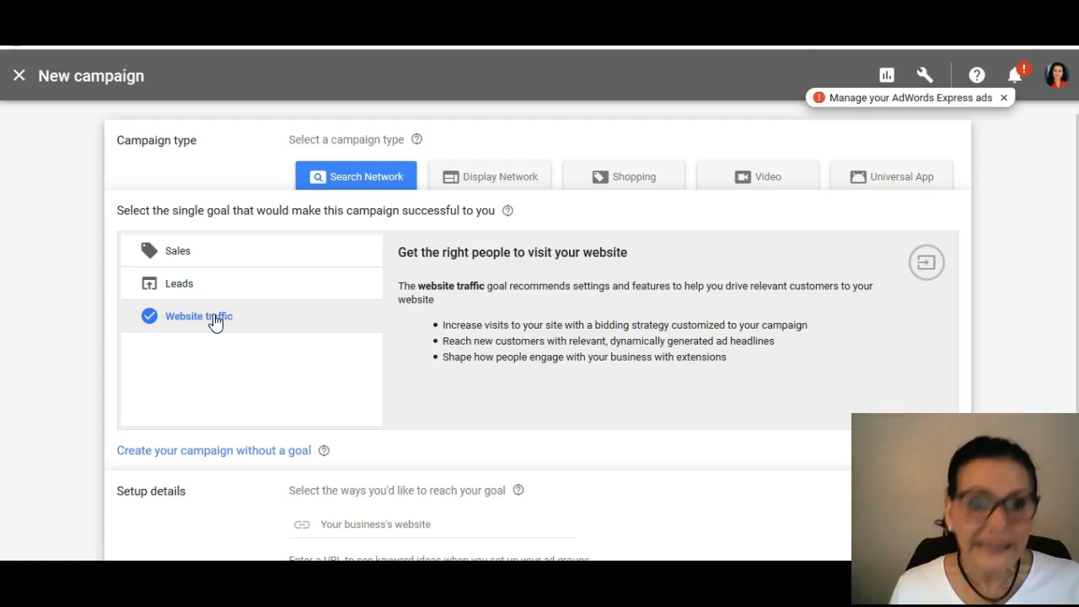
scroll(520, 363, down, 2)
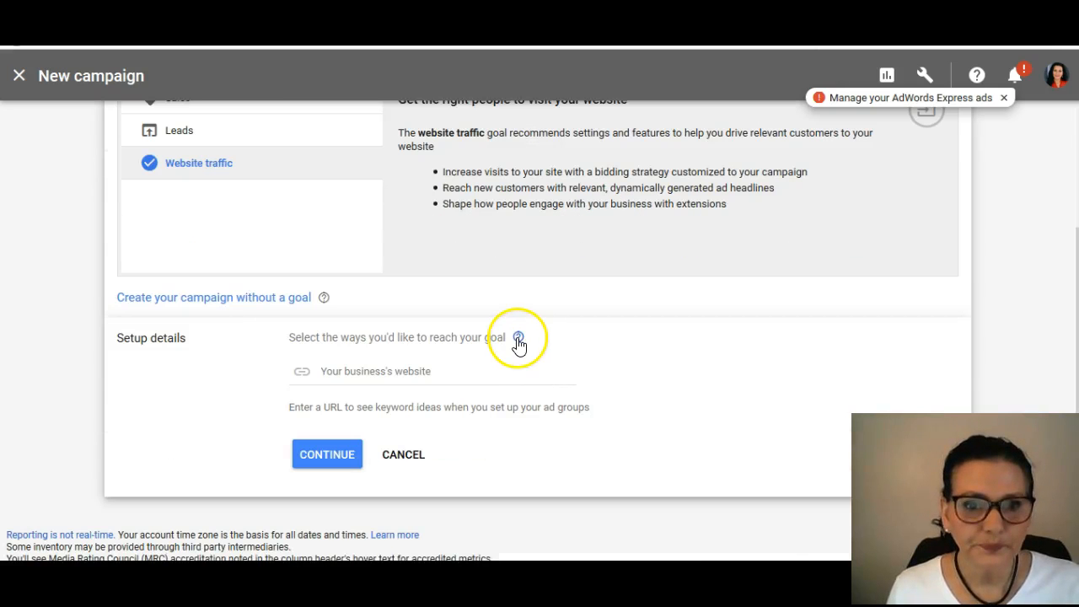
mouse_move(519, 342)
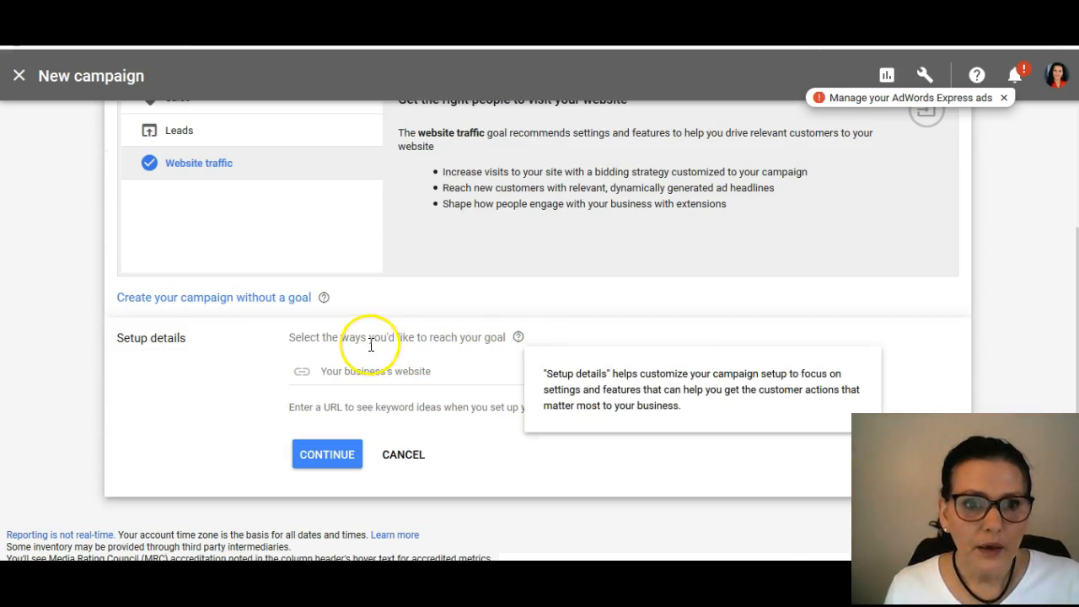
Step: Open the thomasmoving.com website in the browser to get the business's web address
click(361, 371)
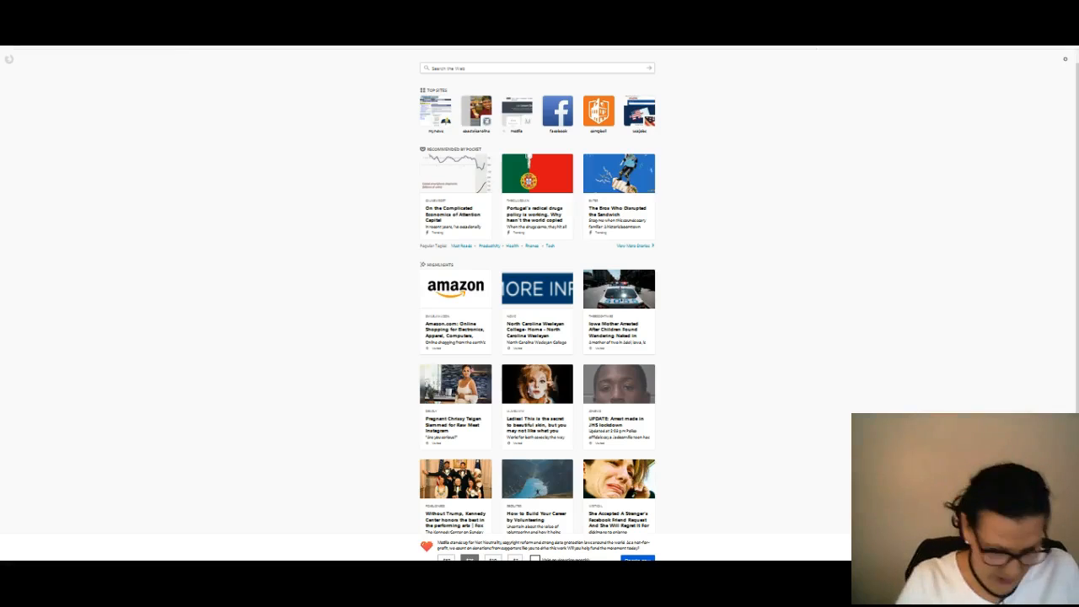
text(j)
key(BackSpace)
text(t)
key(BackSpace)
key(BackSpace)
text(thoma)
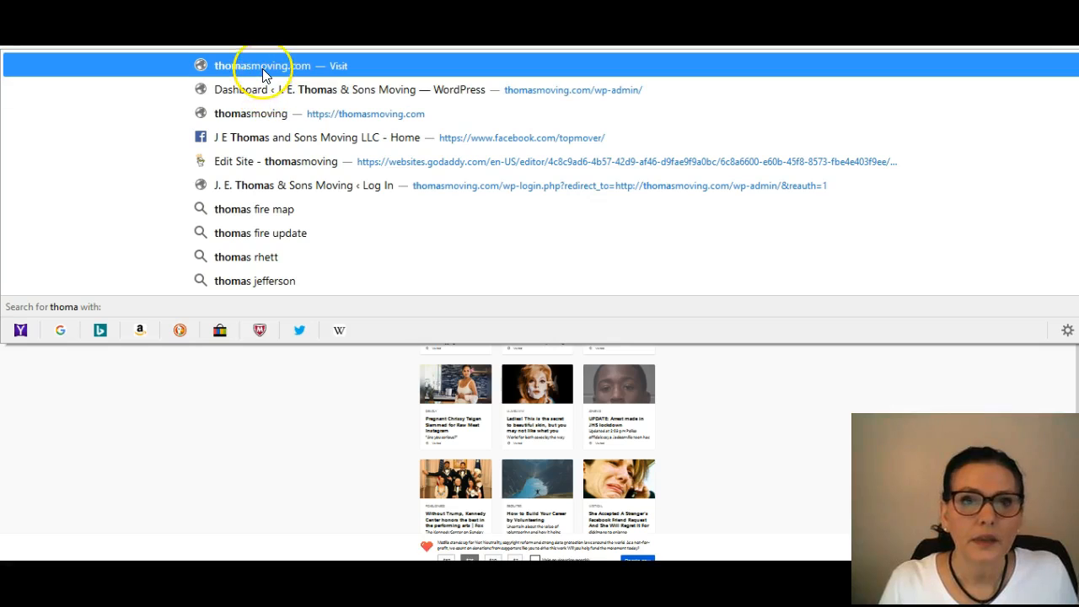
click(253, 112)
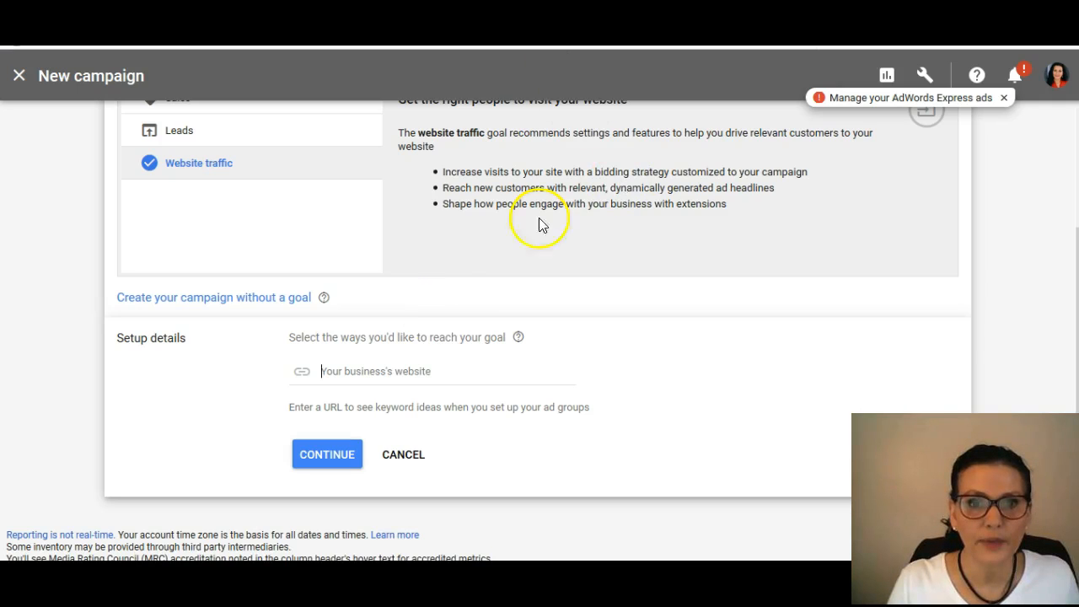
click(414, 371)
text(https://thomasmoving.com/)
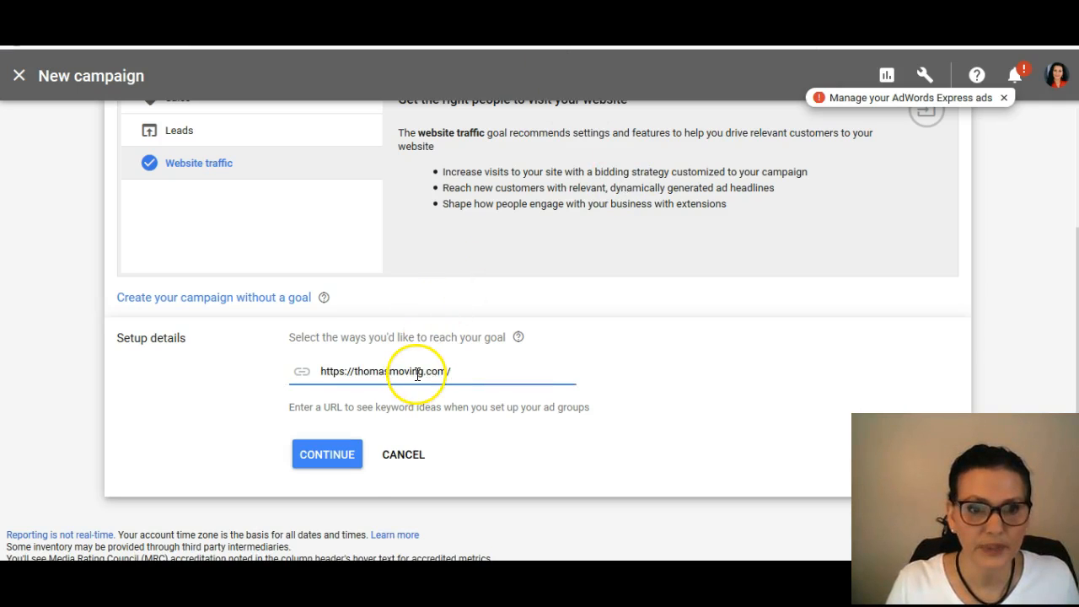
click(356, 468)
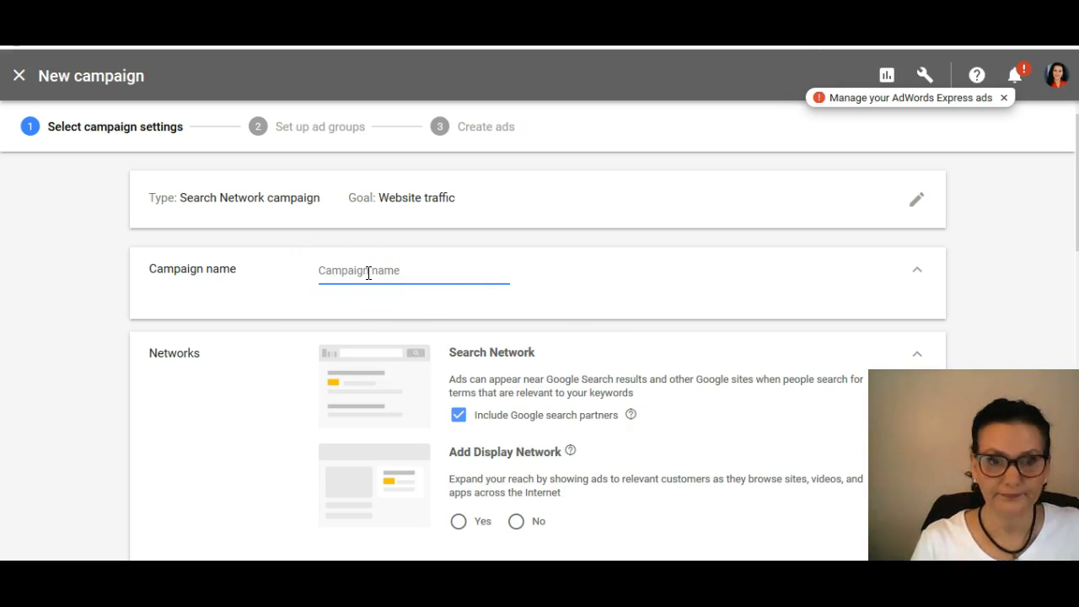
Step: Name the campaign "Biz 1" and add the Display Network to its networks
text(Bl)
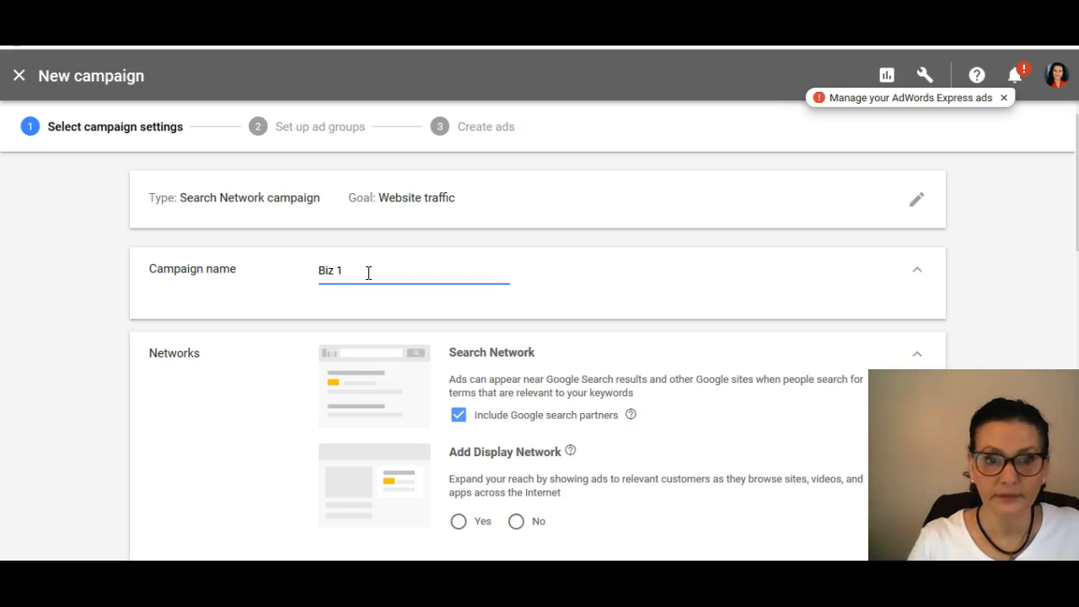
click(608, 310)
scroll(610, 314, down, 2)
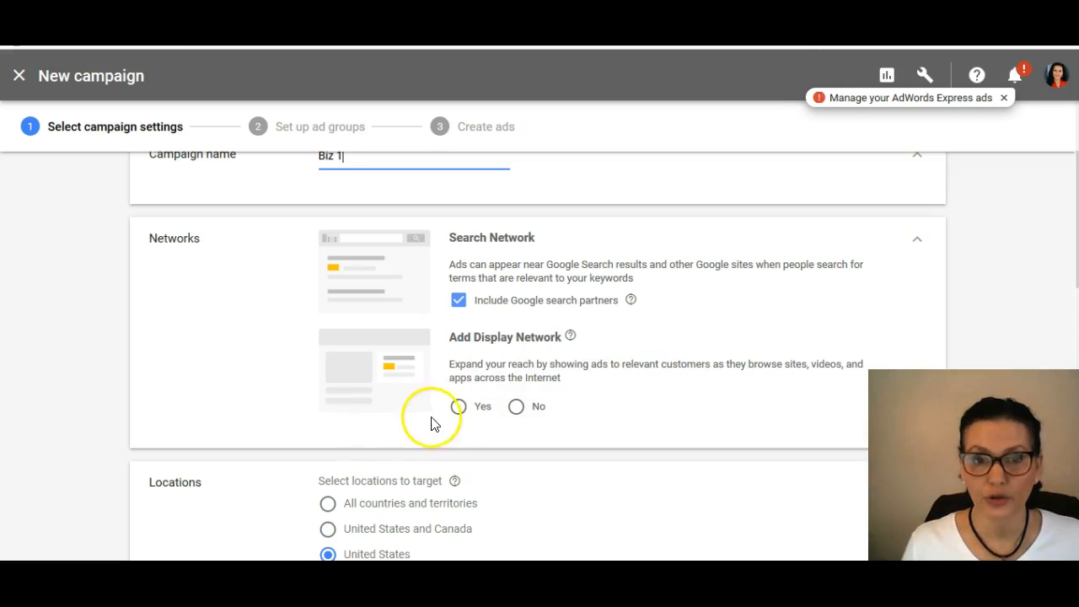
click(460, 408)
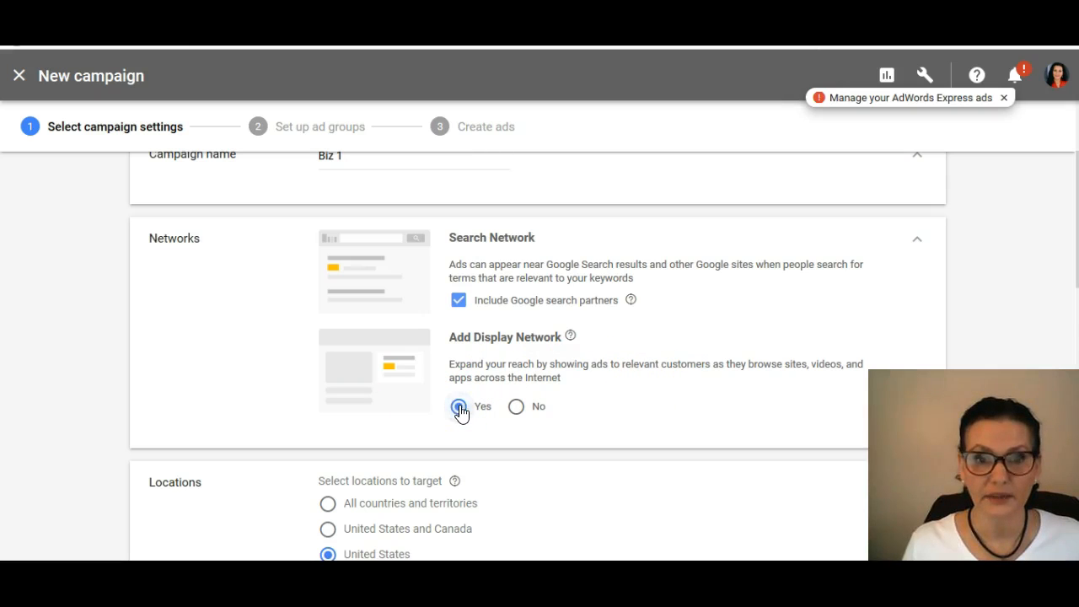
Step: Switch location targeting to another location and target the Greenville-New Bern-Washington NC region
scroll(655, 405, down, 2)
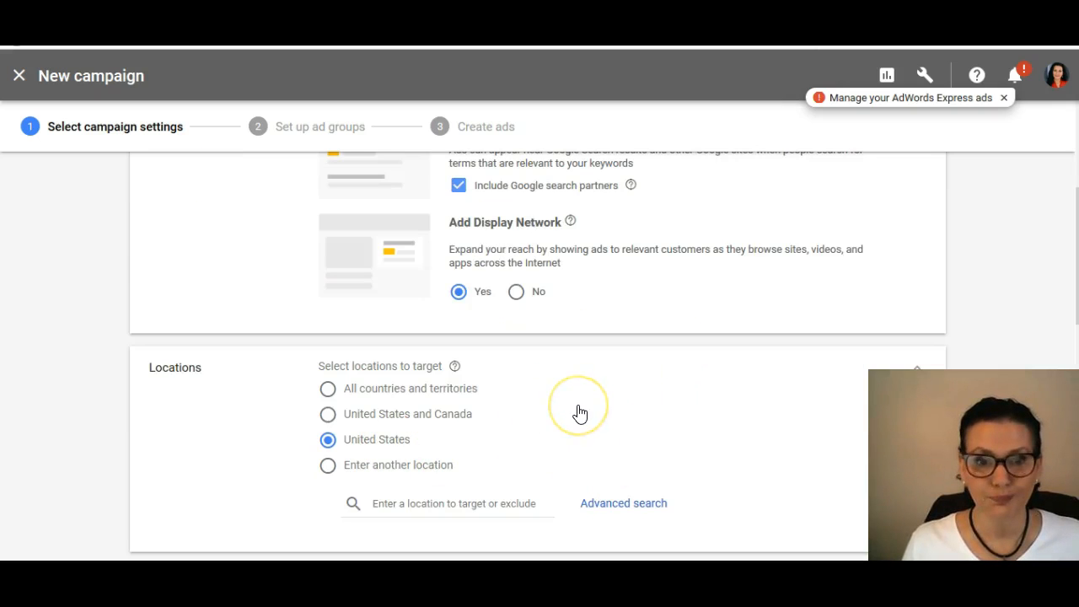
scroll(580, 414, down, 1)
click(328, 392)
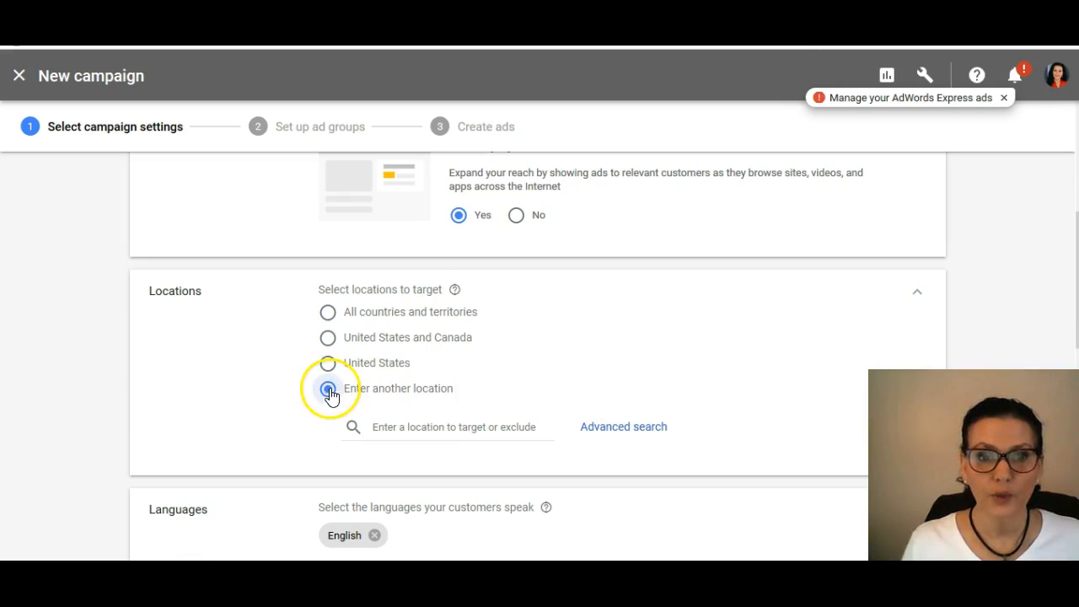
click(467, 433)
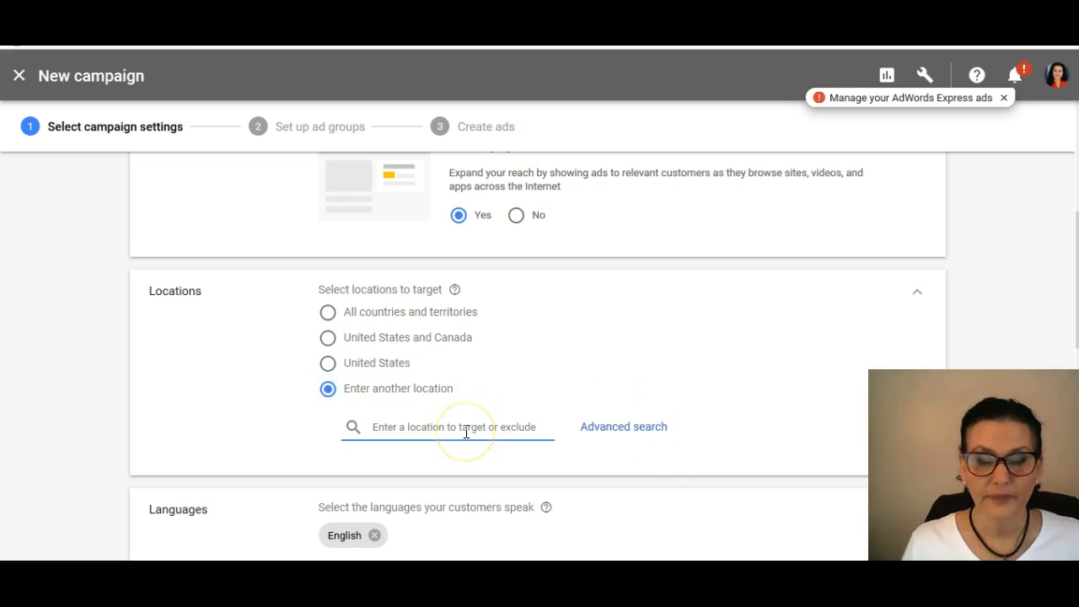
text(Gree)
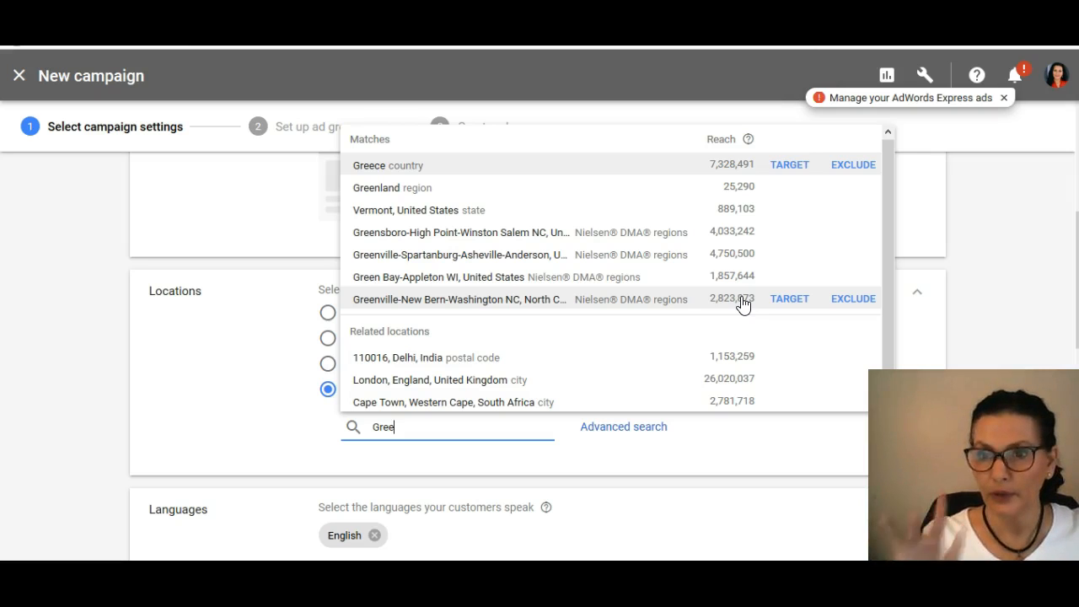
click(790, 299)
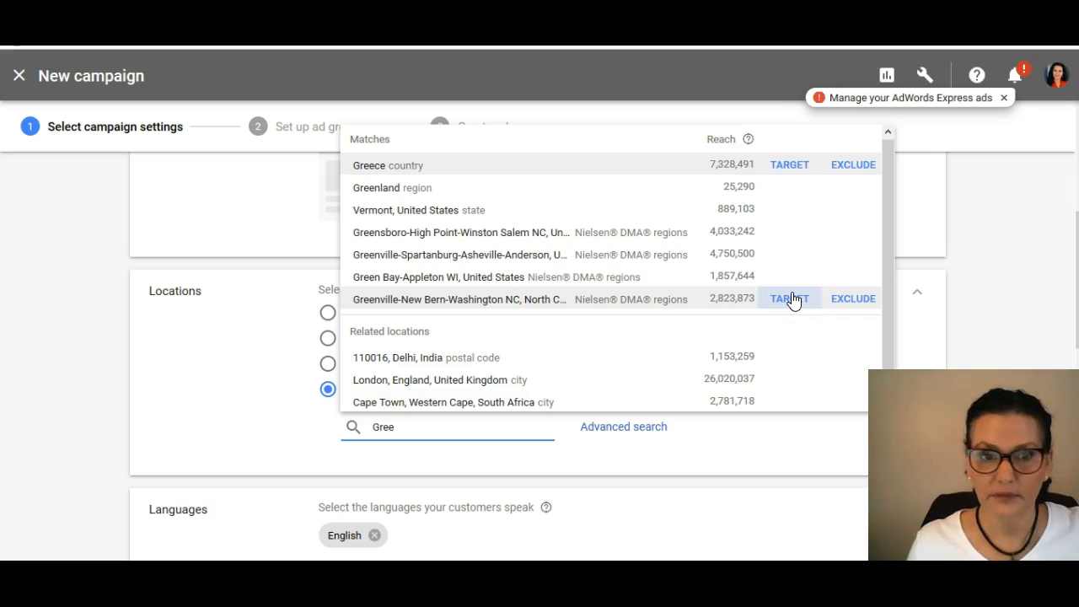
click(792, 296)
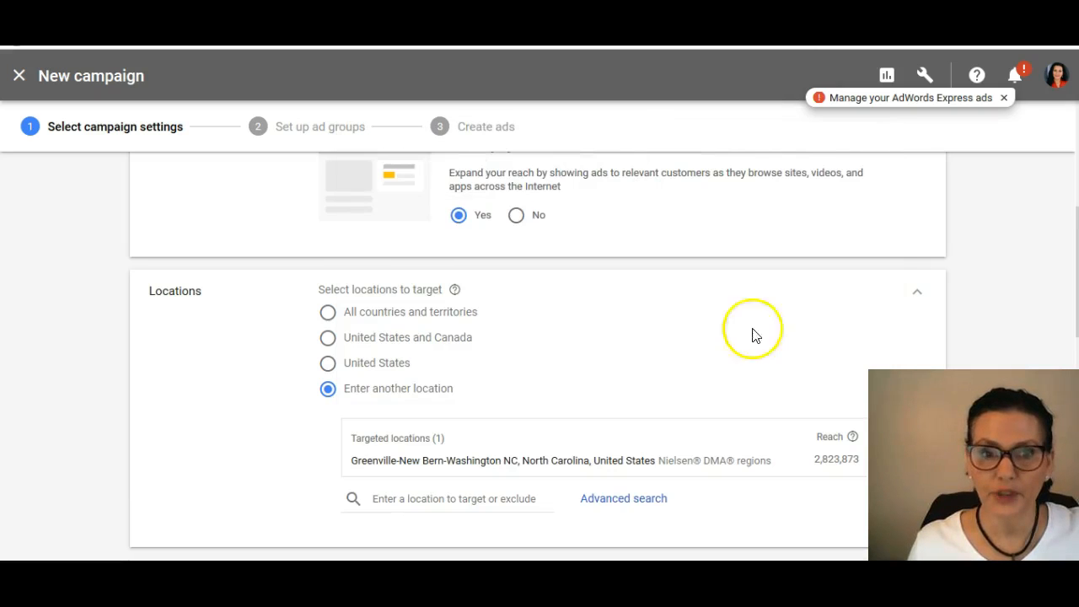
Step: Add the city of Jacksonville, North Carolina, to the targeted locations
scroll(571, 415, down, 1)
click(410, 384)
text(Ja)
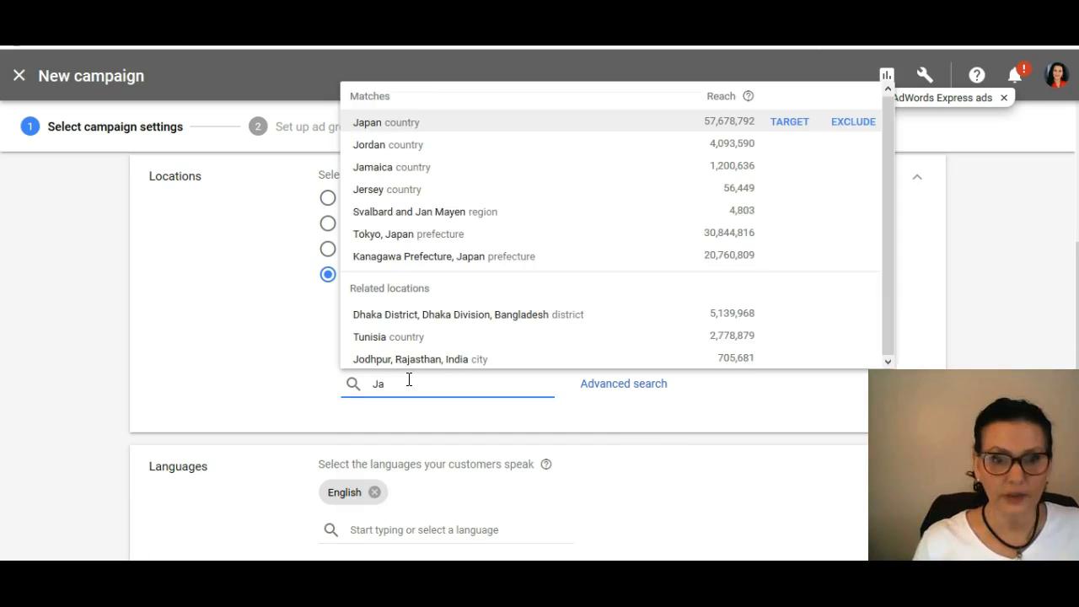
text(cksonville)
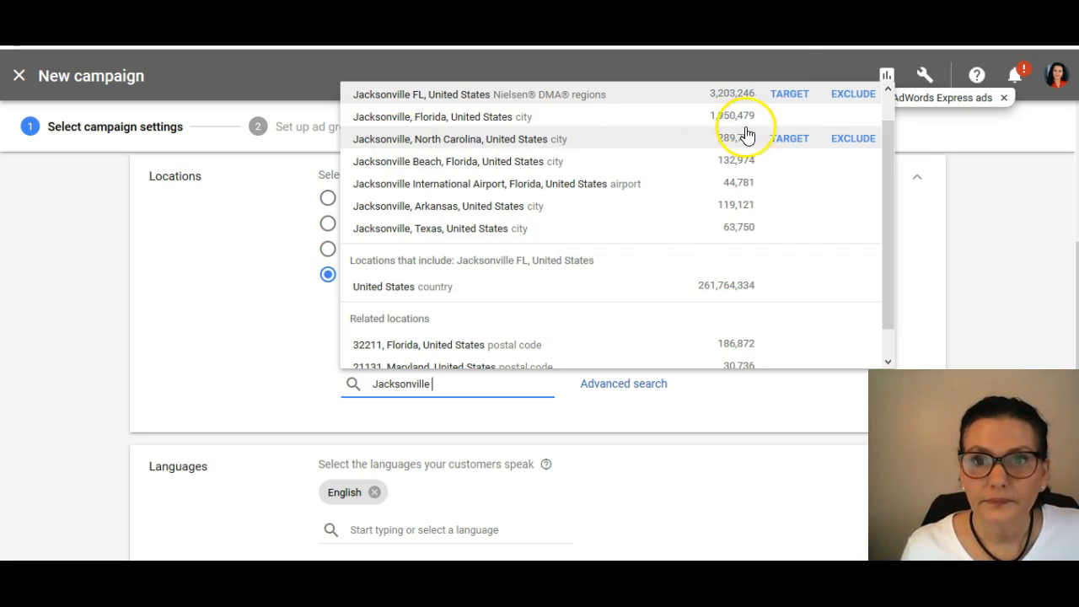
click(791, 139)
Step: Add Onslow County, North Carolina, to the targeted locations
click(404, 413)
text(Onslow)
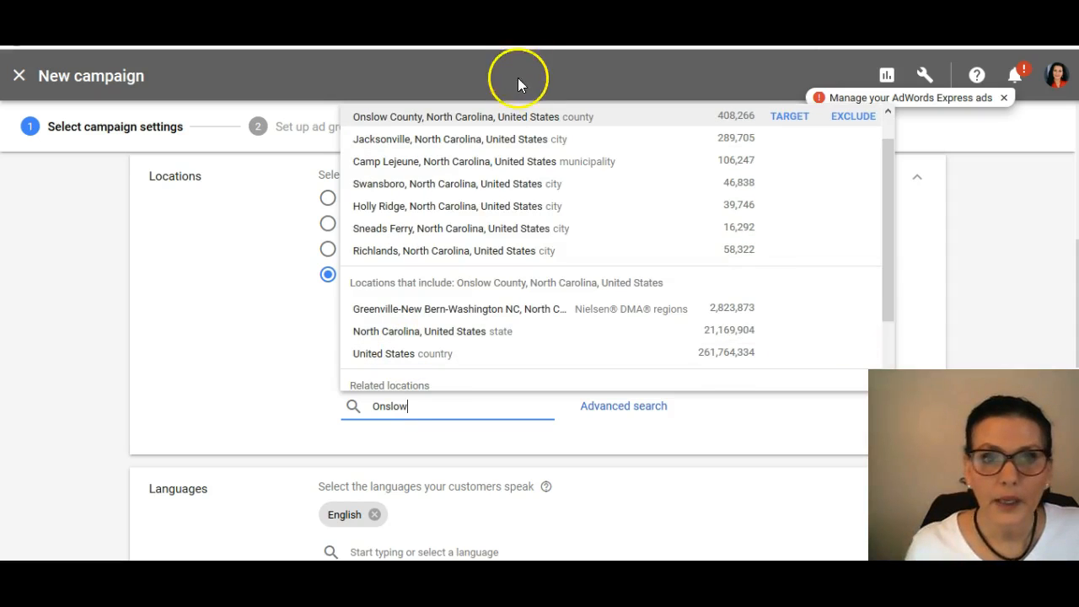
click(789, 116)
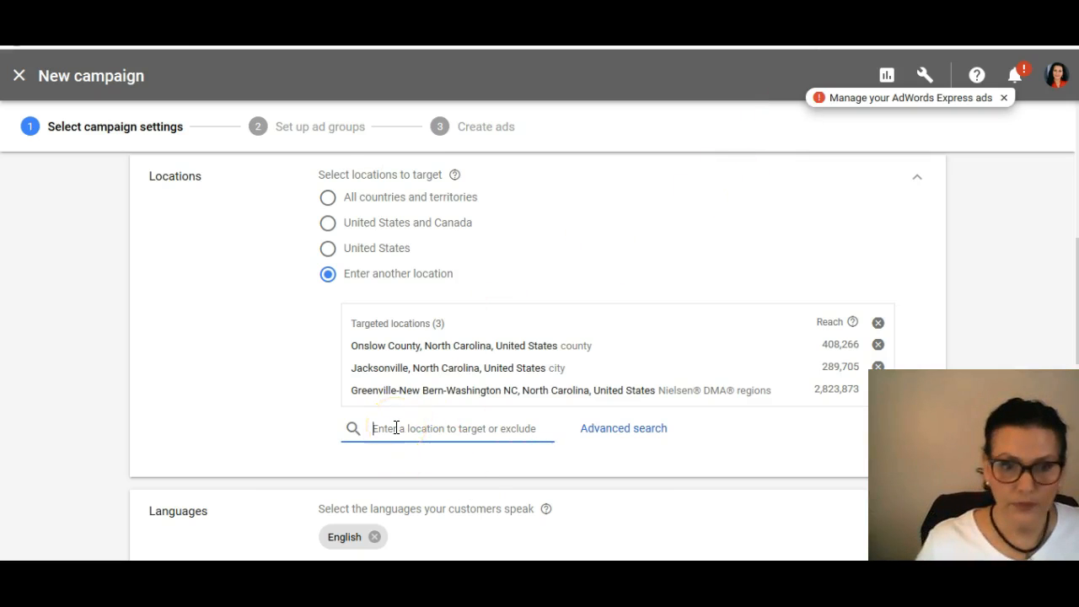
Step: Try to find "Tops Sail, NC" as a further location to target
text(Tops Sail)
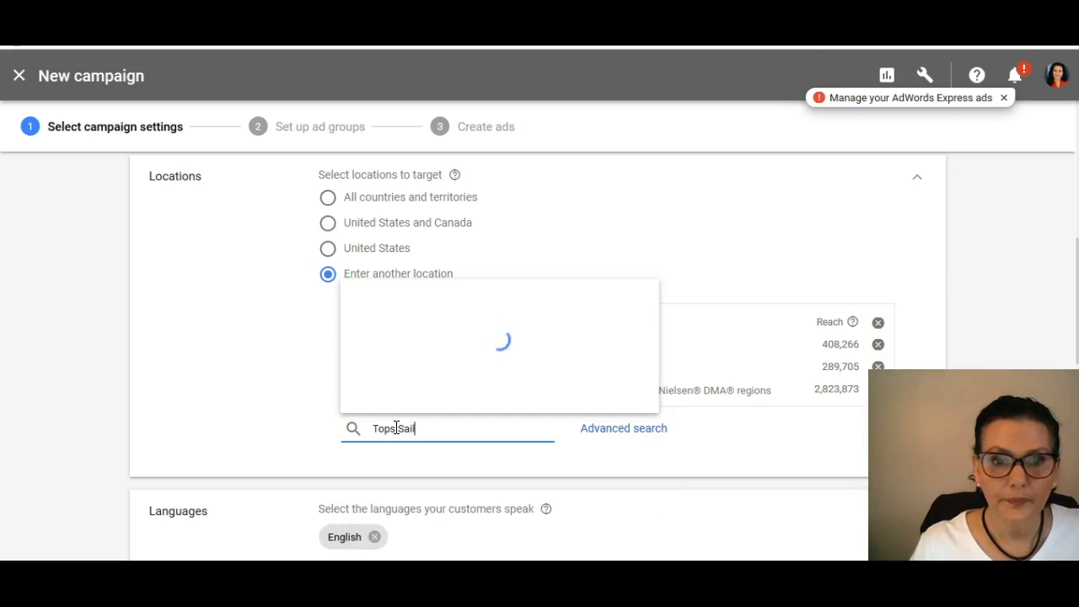
click(397, 429)
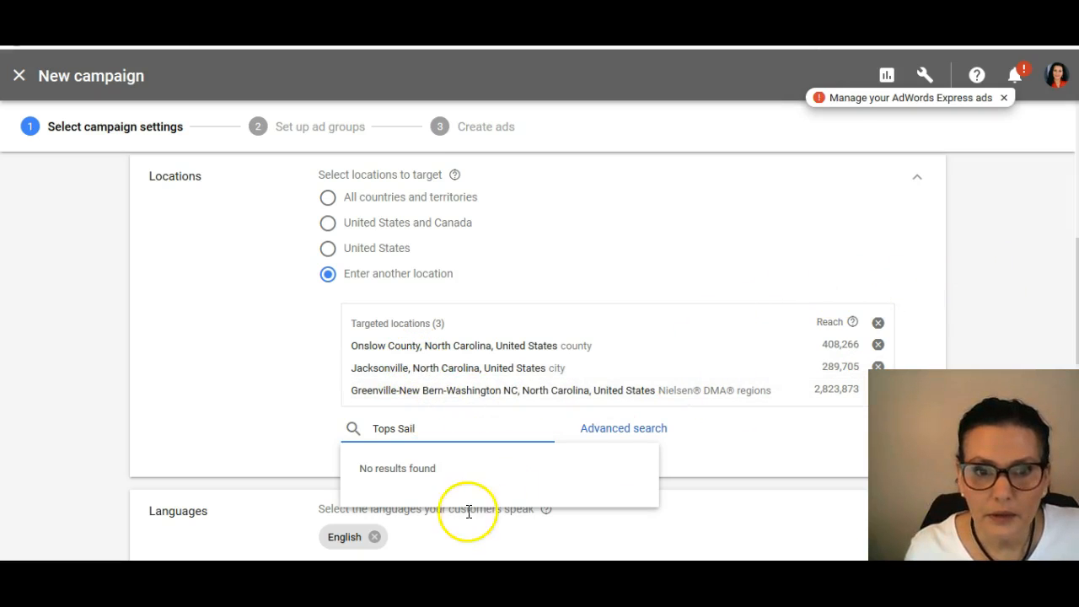
text(, NC)
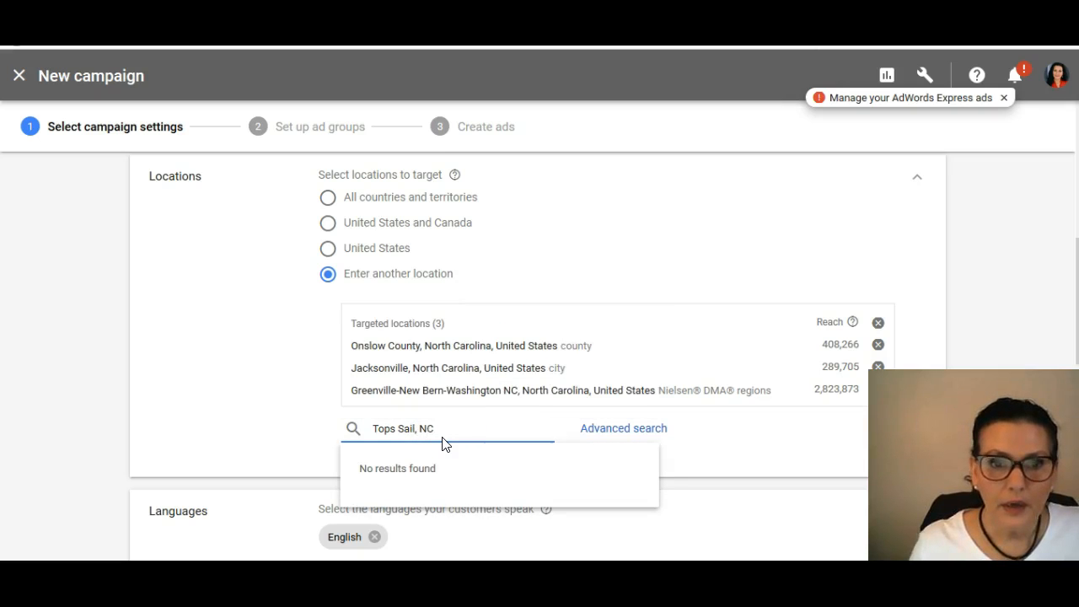
scroll(527, 426, down, 1)
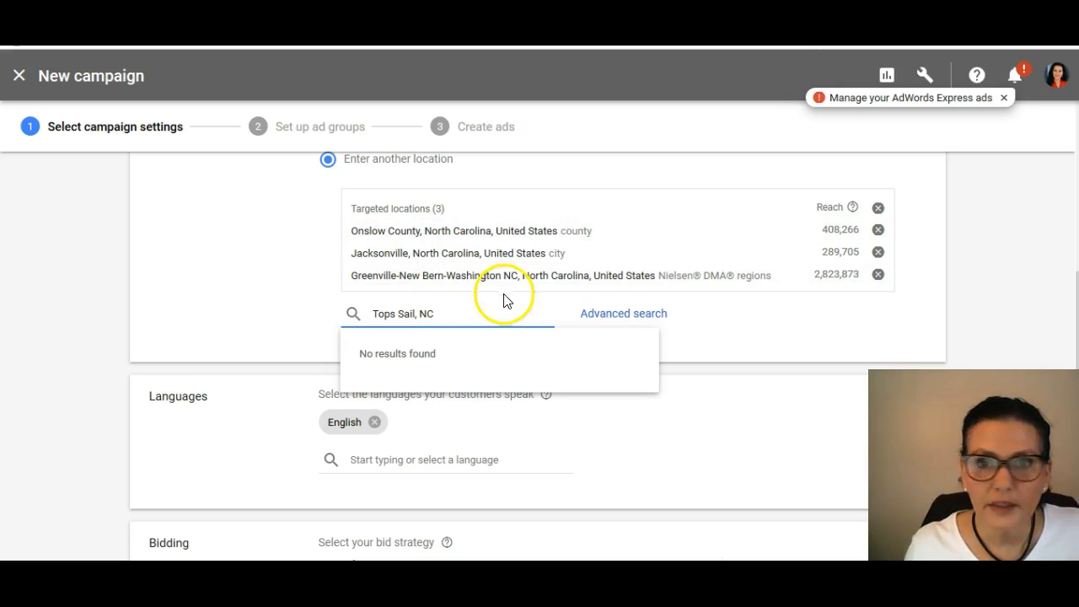
Step: Search the locations for "Top Sail" and add the city of North Topsail Beach, North Carolina, to the targeted locations
drag(472, 313, 295, 313)
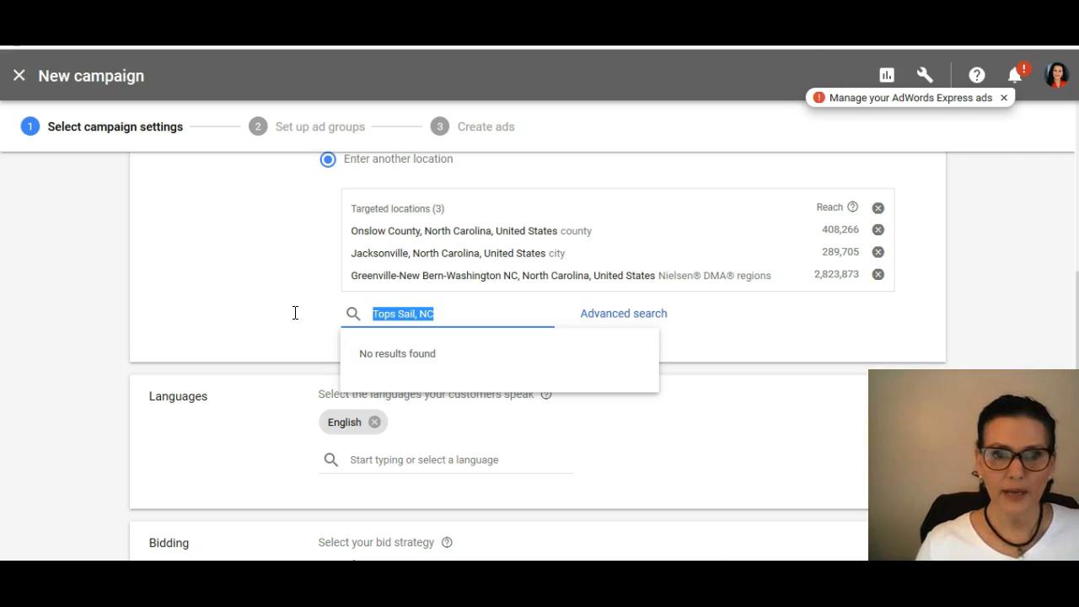
text(top)
click(273, 308)
click(448, 313)
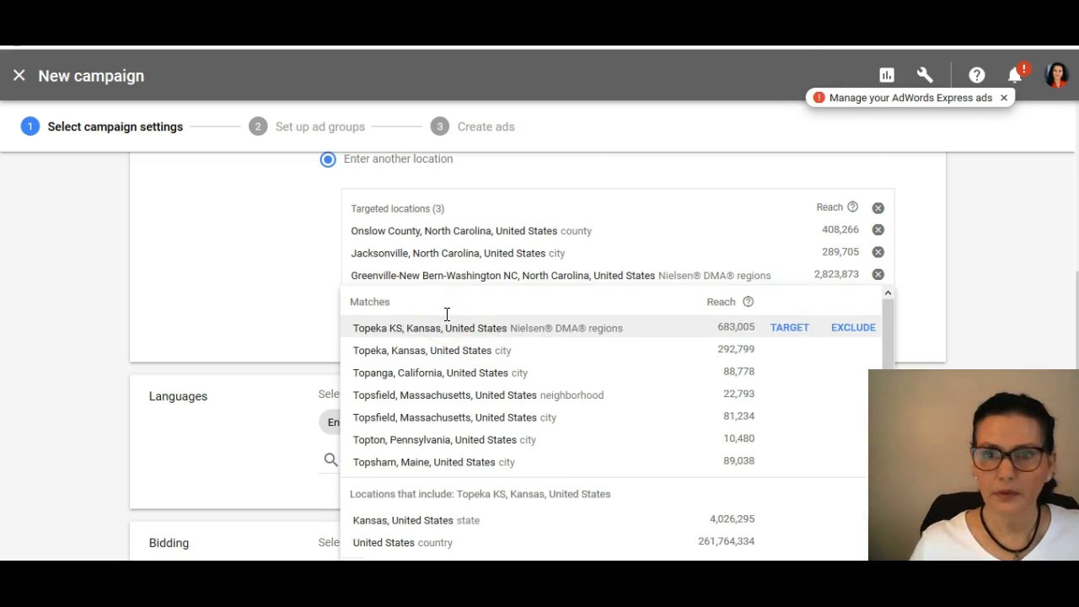
scroll(927, 270, down, 1)
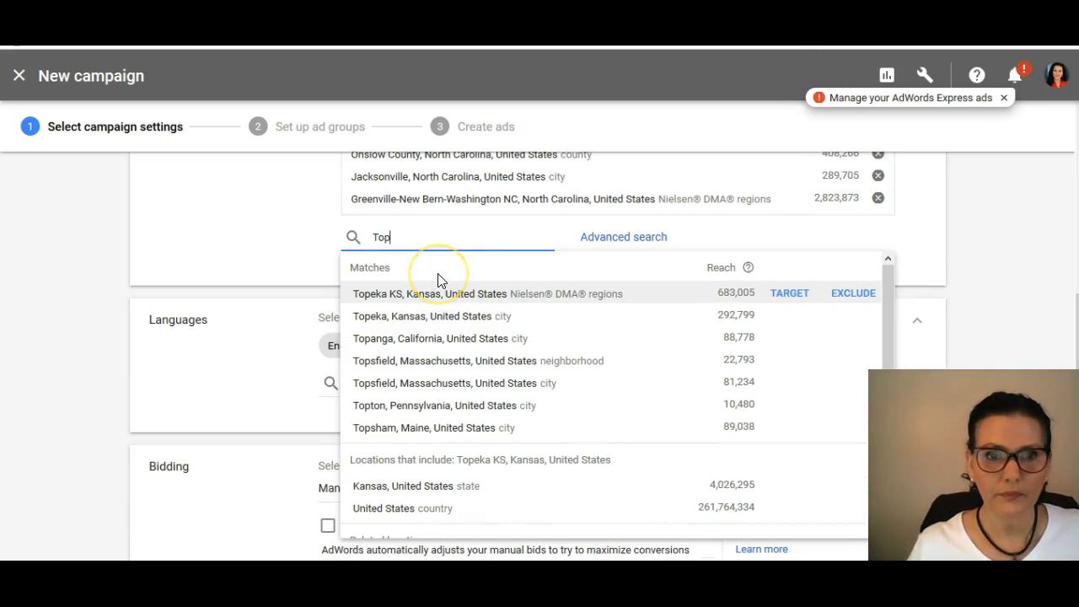
text(Sail)
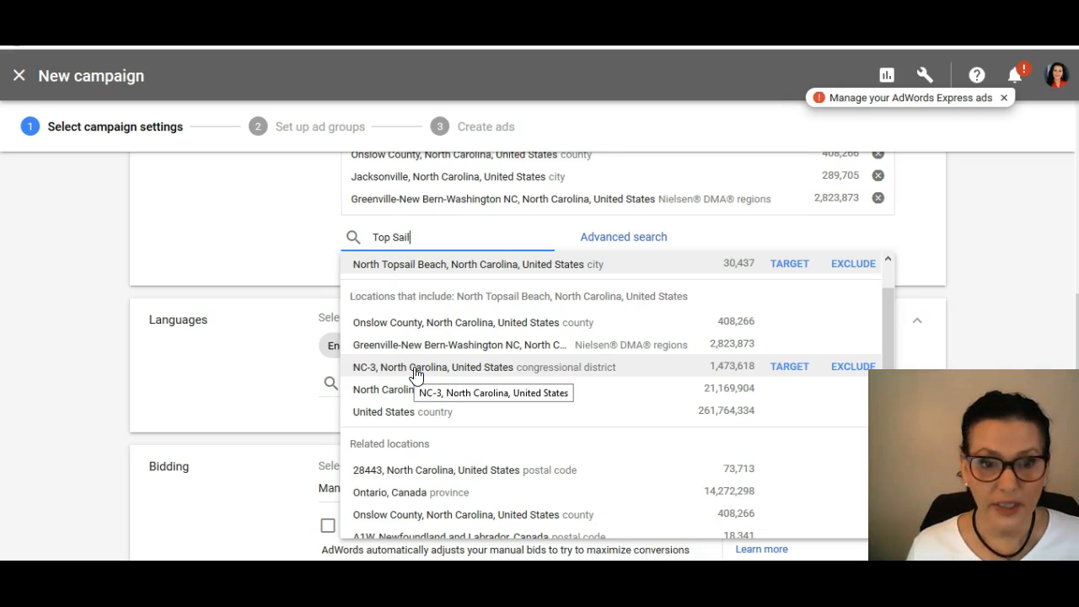
click(477, 266)
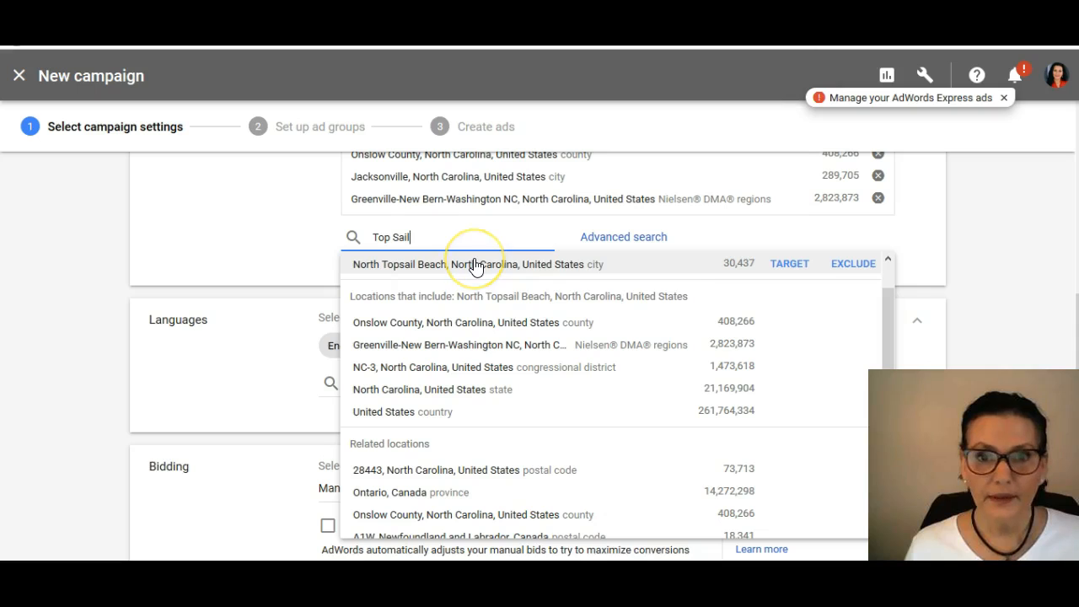
click(790, 264)
click(380, 259)
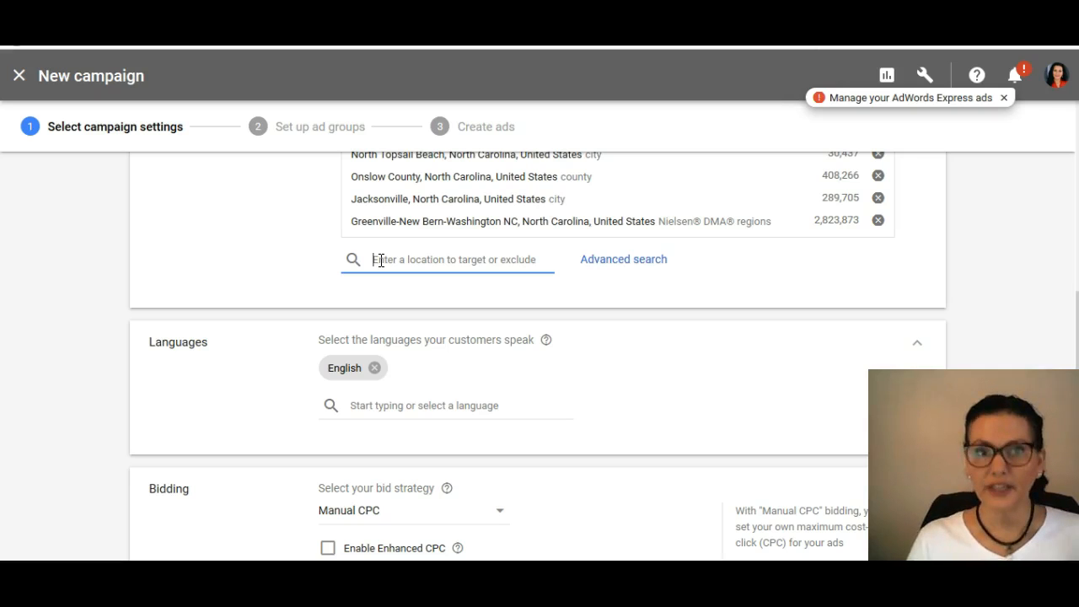
Step: Set the campaign's daily budget to $1.00 and expand its delivery method options
scroll(605, 335, down, 3)
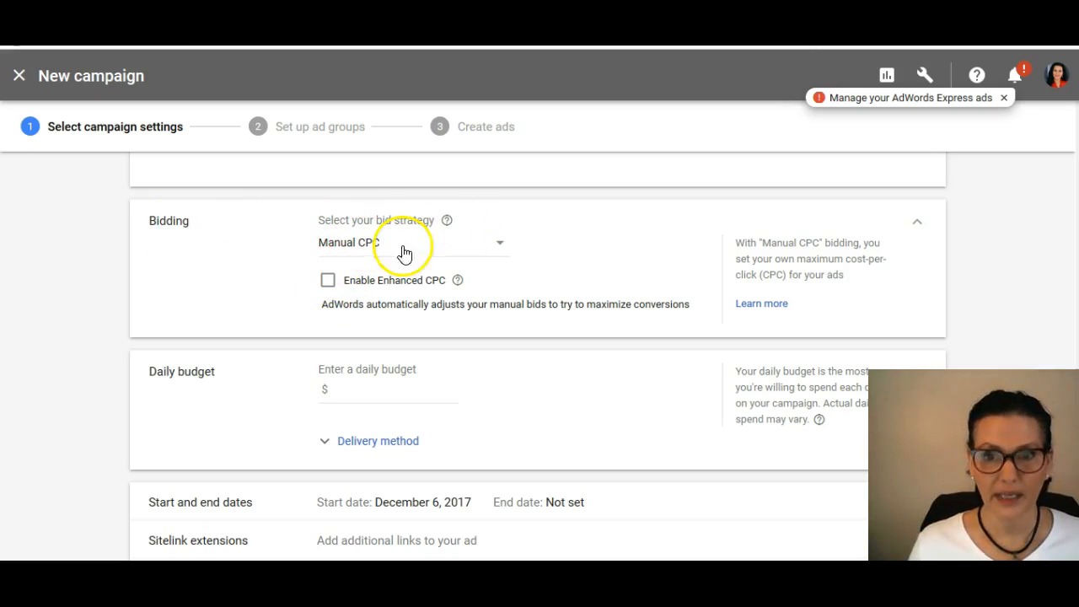
click(393, 391)
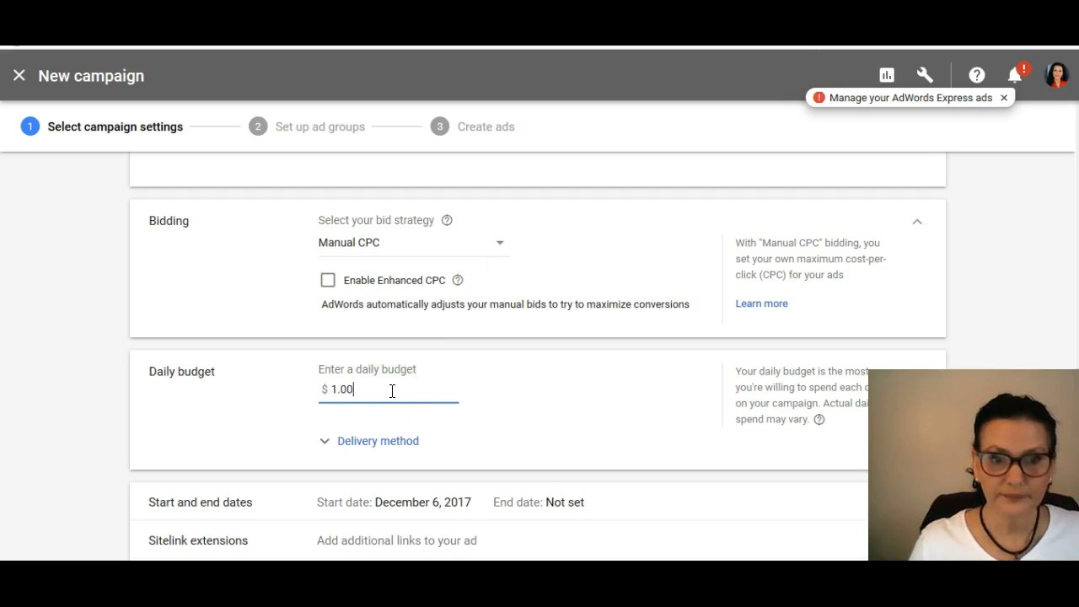
scroll(558, 417, down, 2)
click(533, 305)
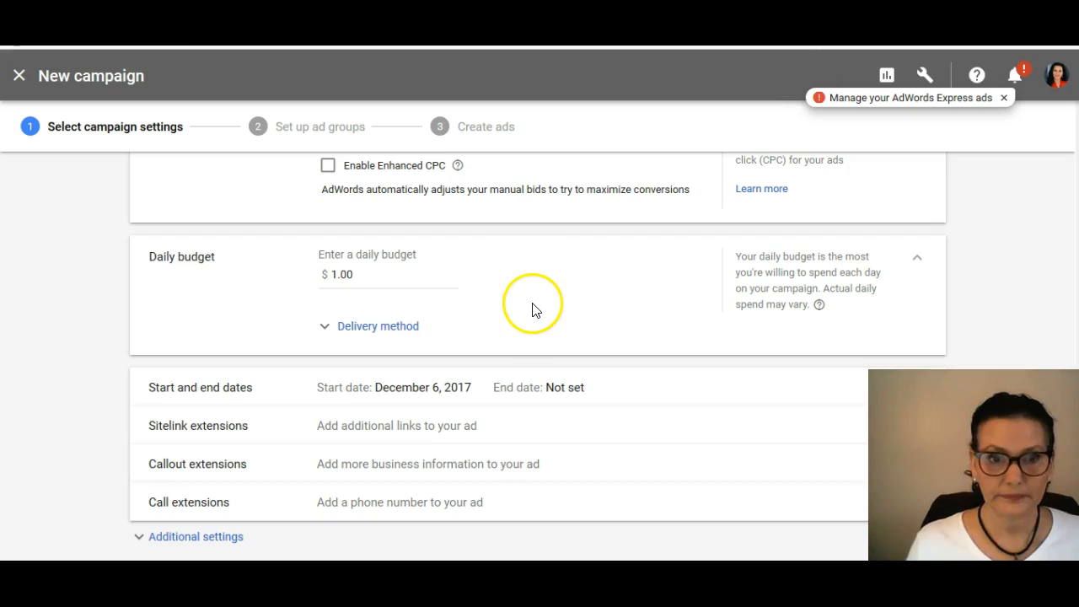
click(369, 328)
click(609, 357)
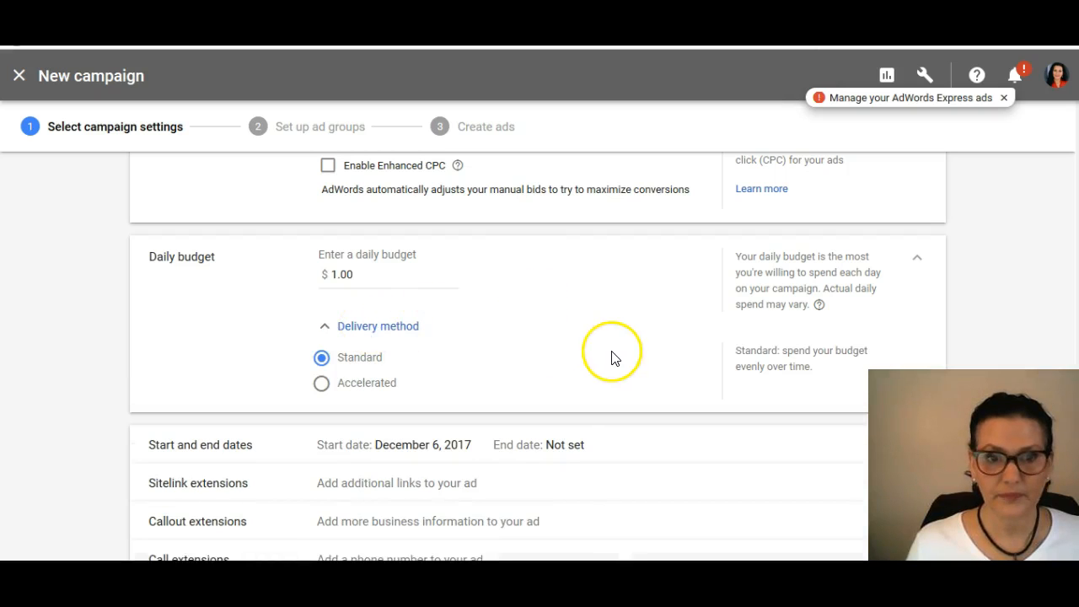
scroll(610, 359, down, 1)
click(667, 397)
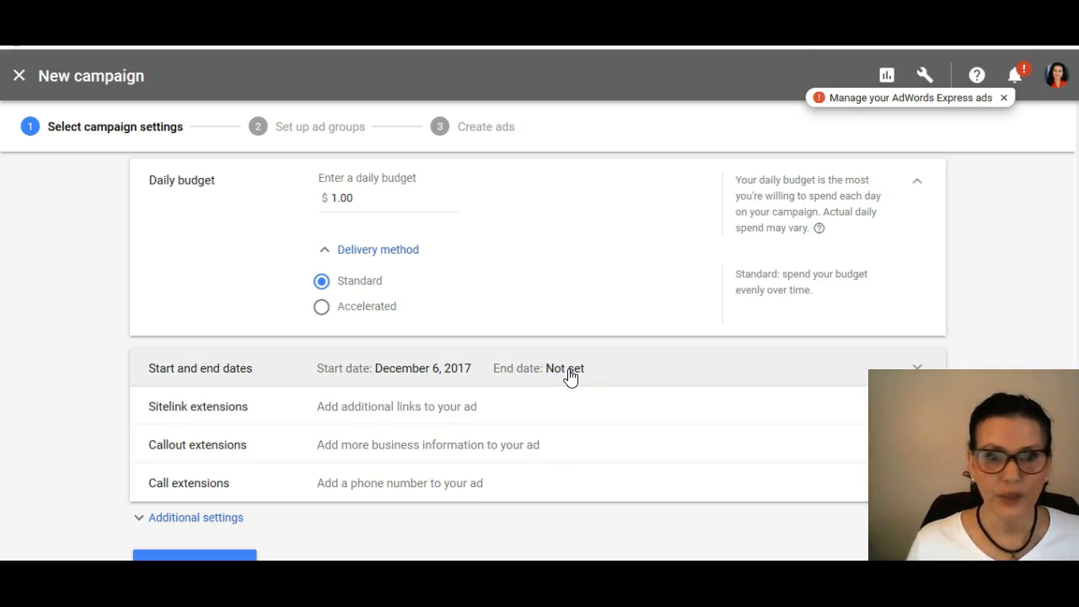
Step: Open the call extensions section and search it for the company's phone number
scroll(656, 381, down, 1)
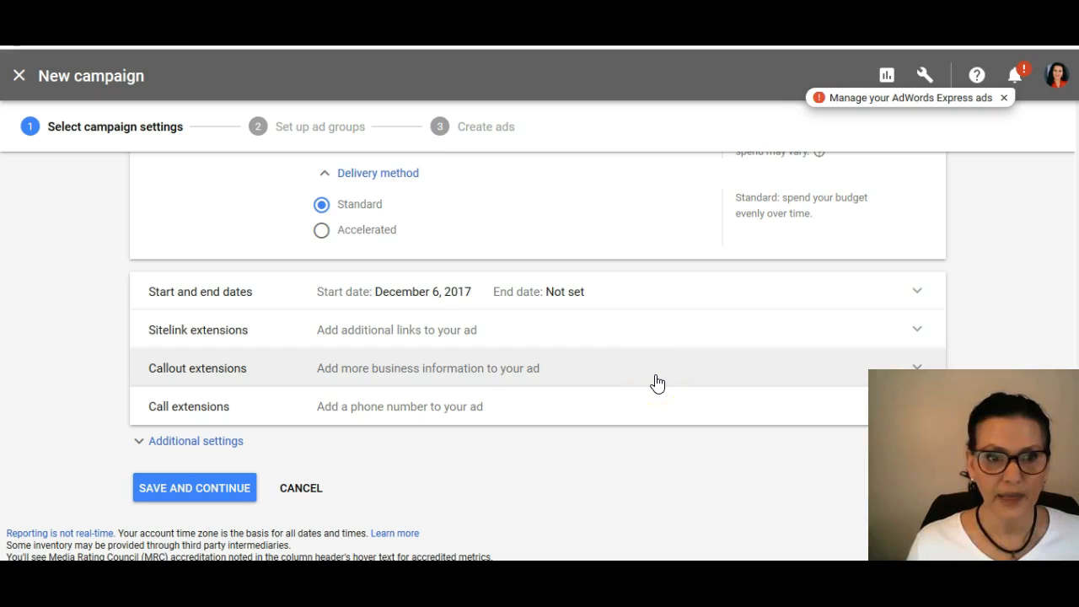
click(391, 410)
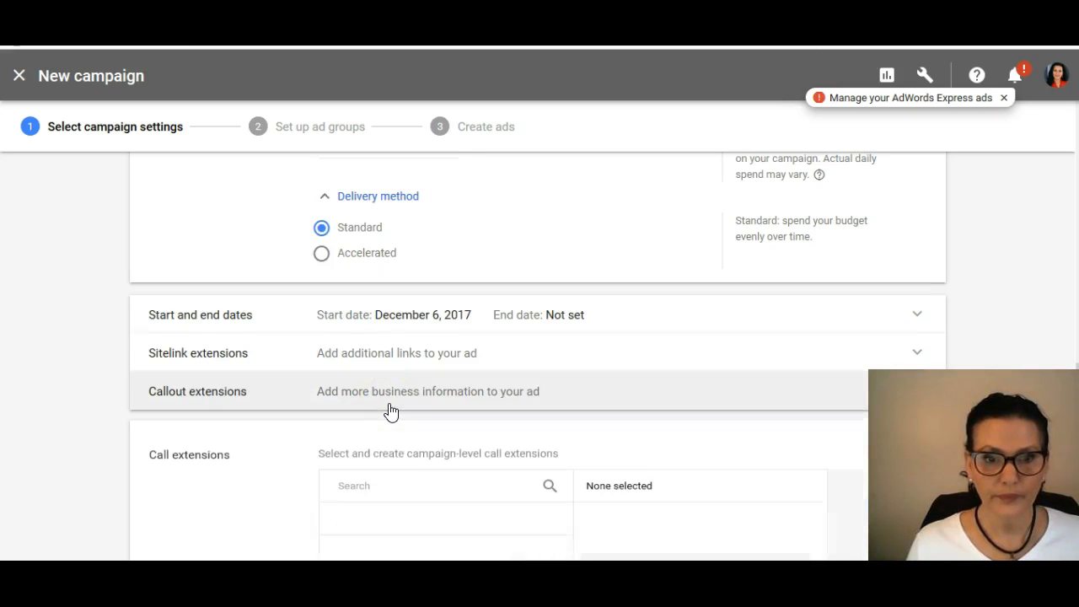
click(373, 474)
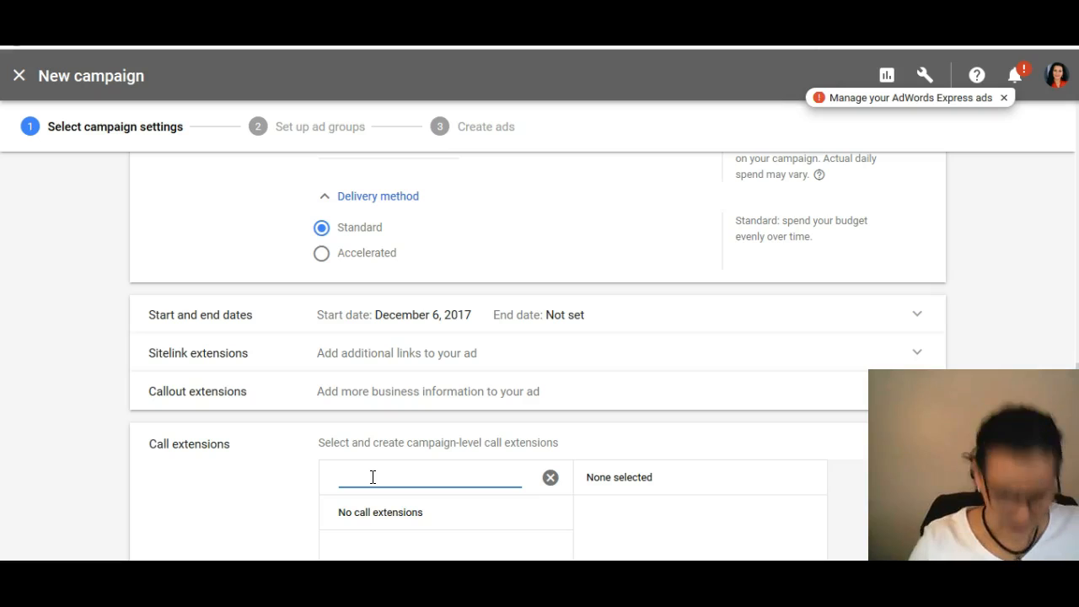
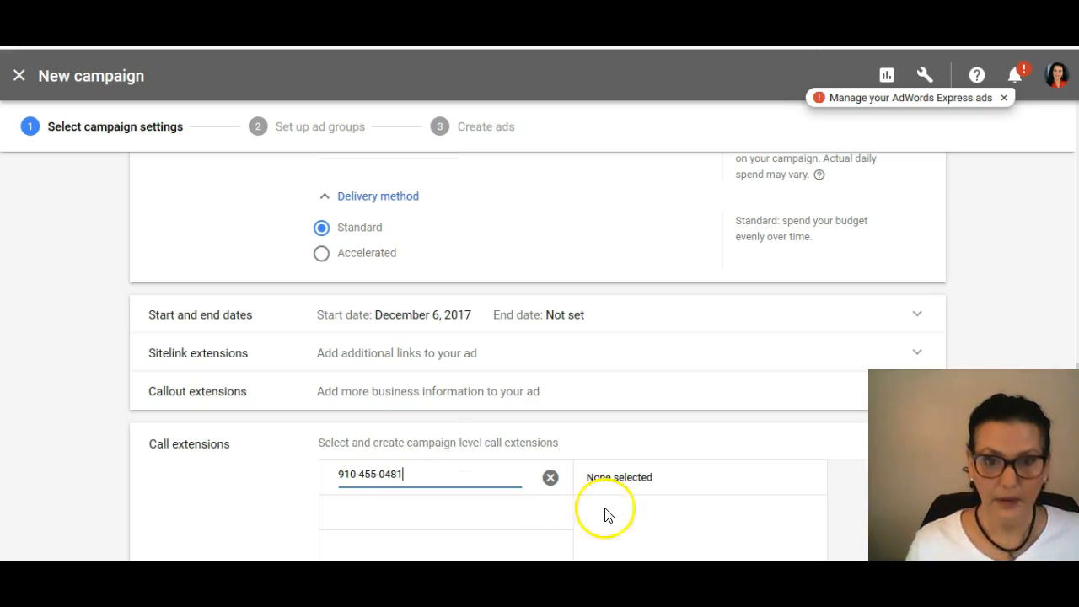
scroll(699, 475, down, 2)
click(659, 448)
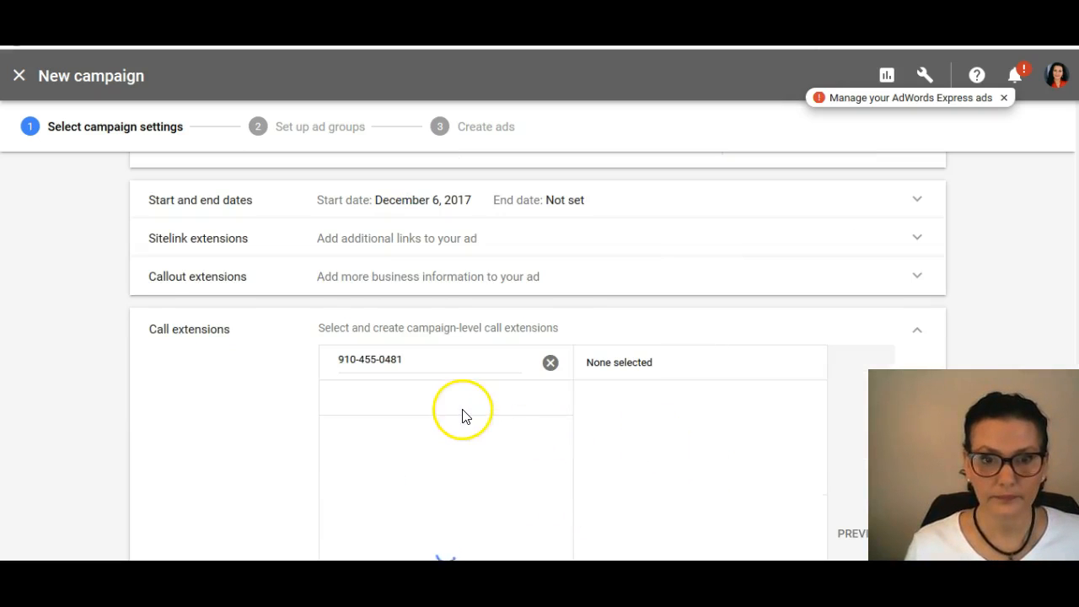
scroll(496, 413, down, 2)
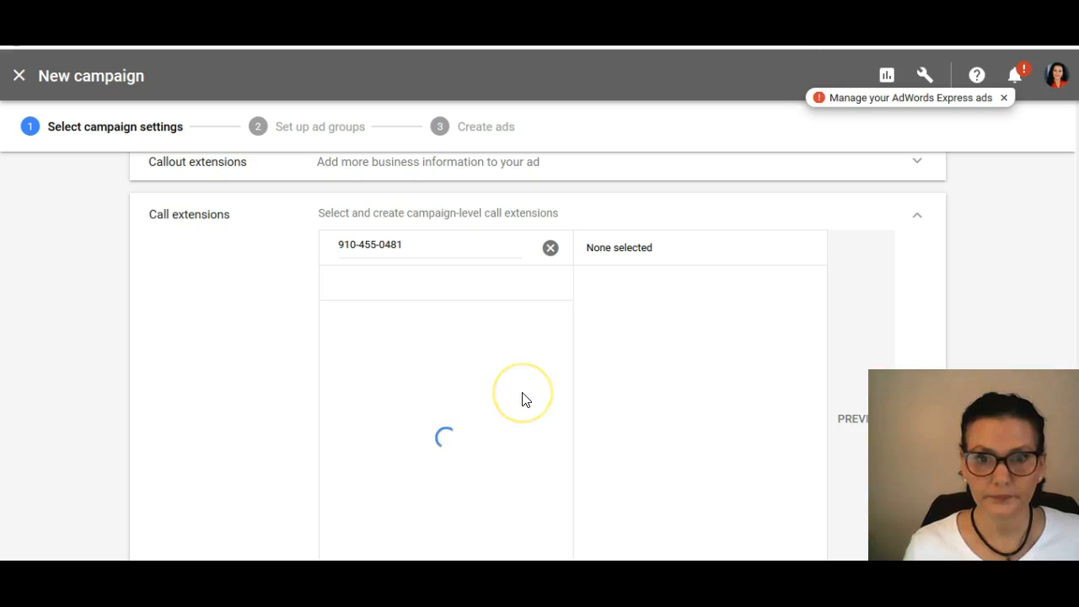
scroll(616, 347, up, 2)
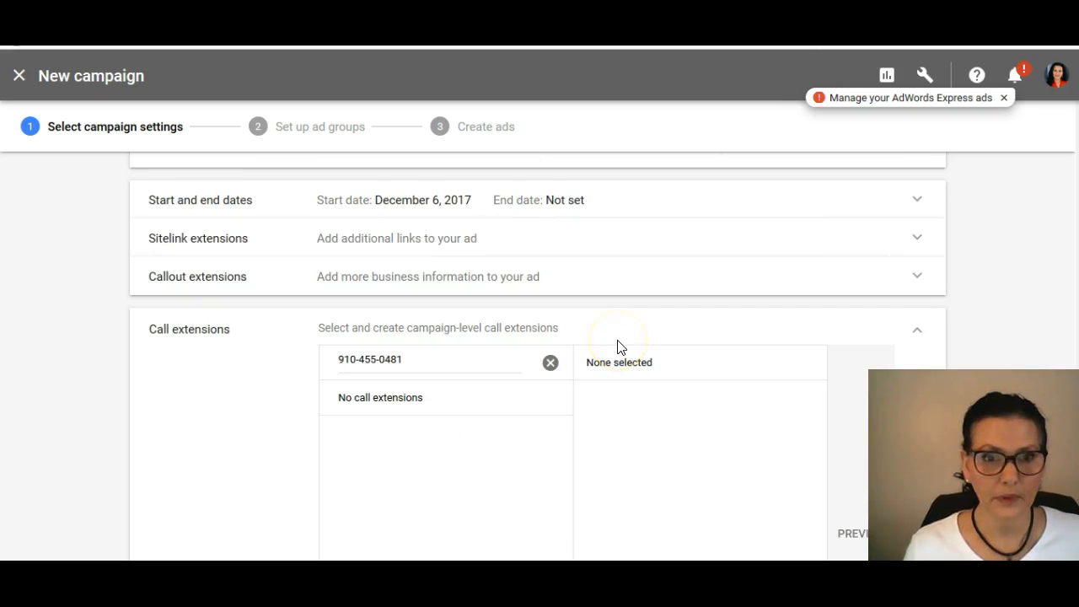
Step: Expand the additional campaign settings and look through the further extension, rotation, schedule and location options
scroll(618, 349, down, 6)
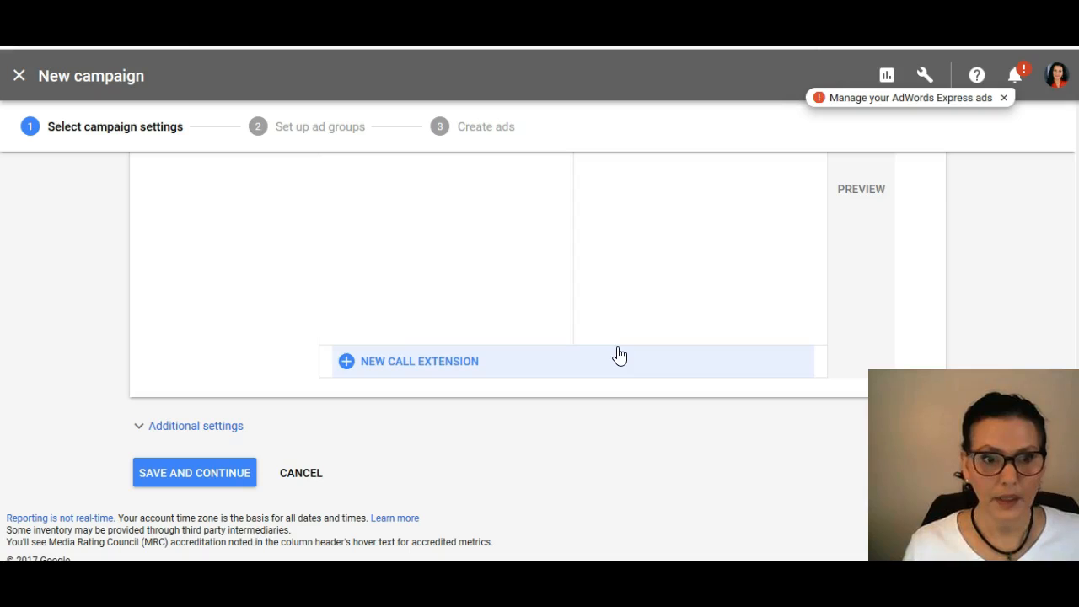
click(210, 434)
scroll(594, 447, down, 4)
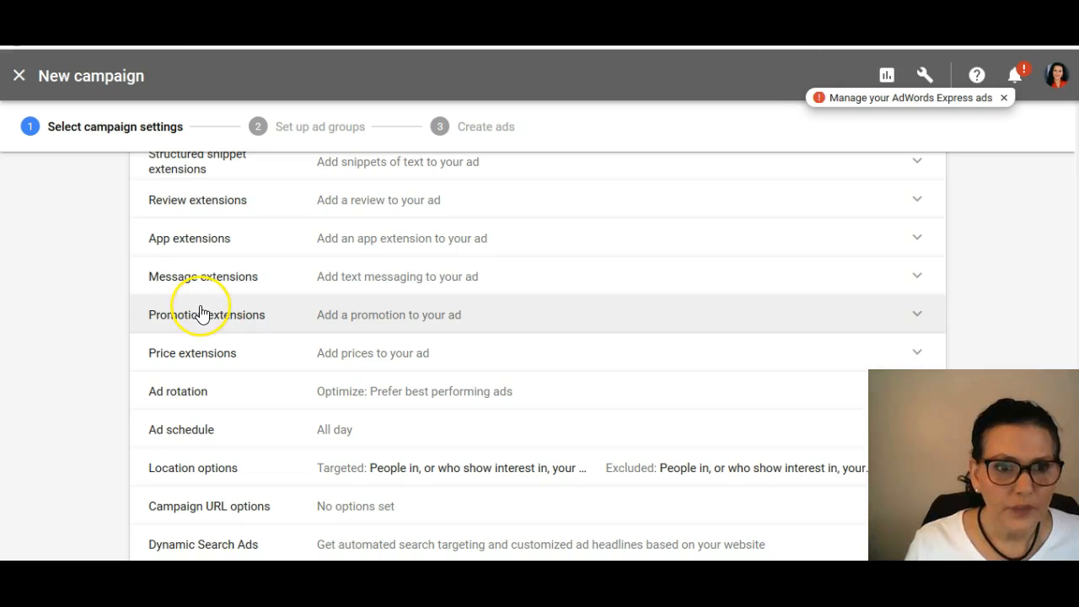
click(203, 282)
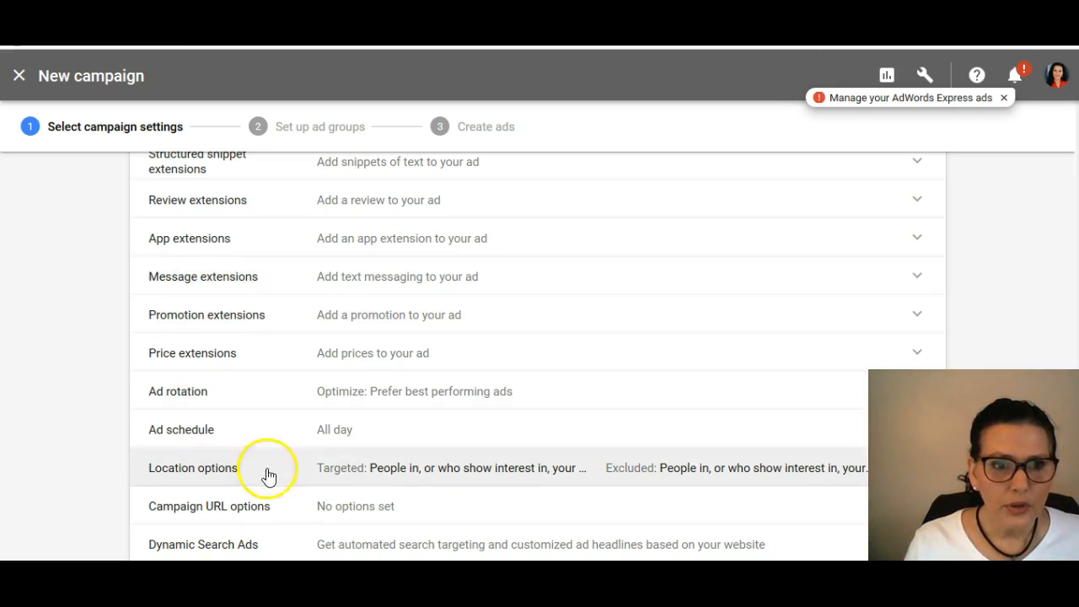
scroll(564, 445, down, 1)
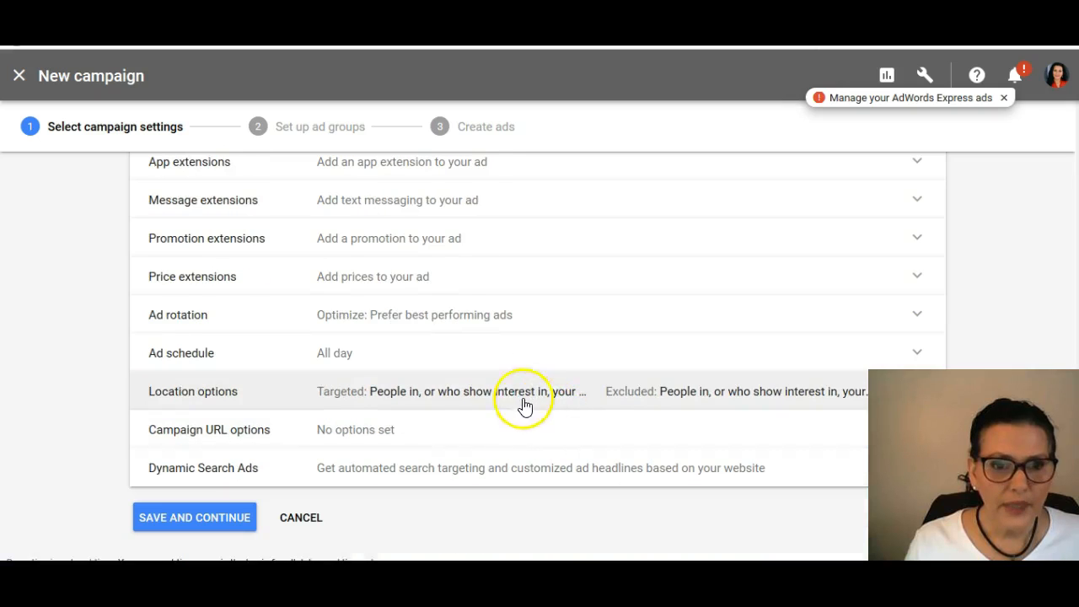
Step: Open the ad schedule settings and add two more schedule rows
click(361, 365)
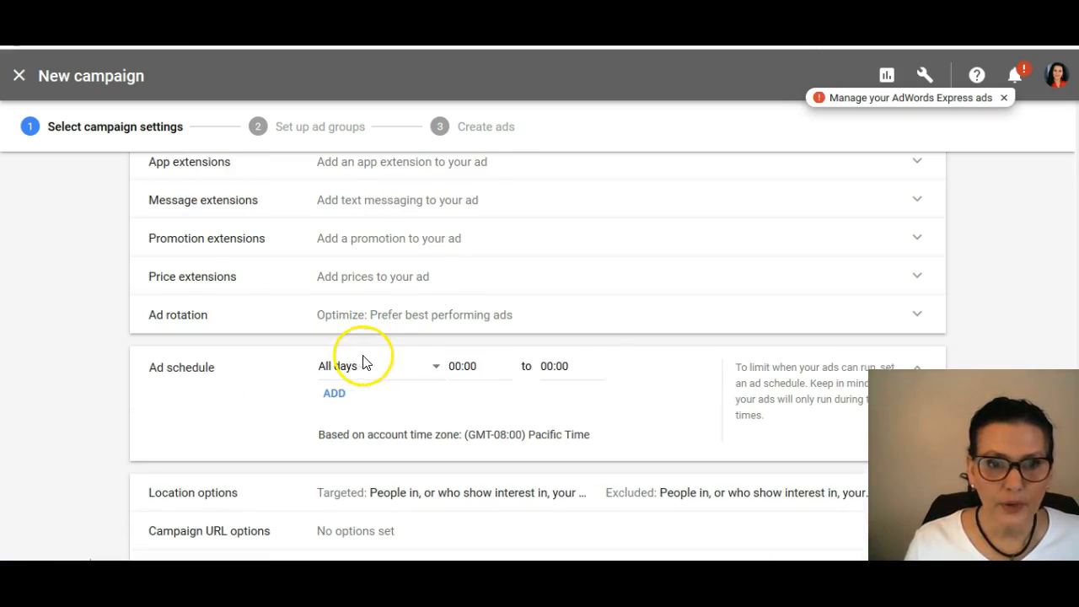
scroll(501, 335, down, 2)
click(334, 246)
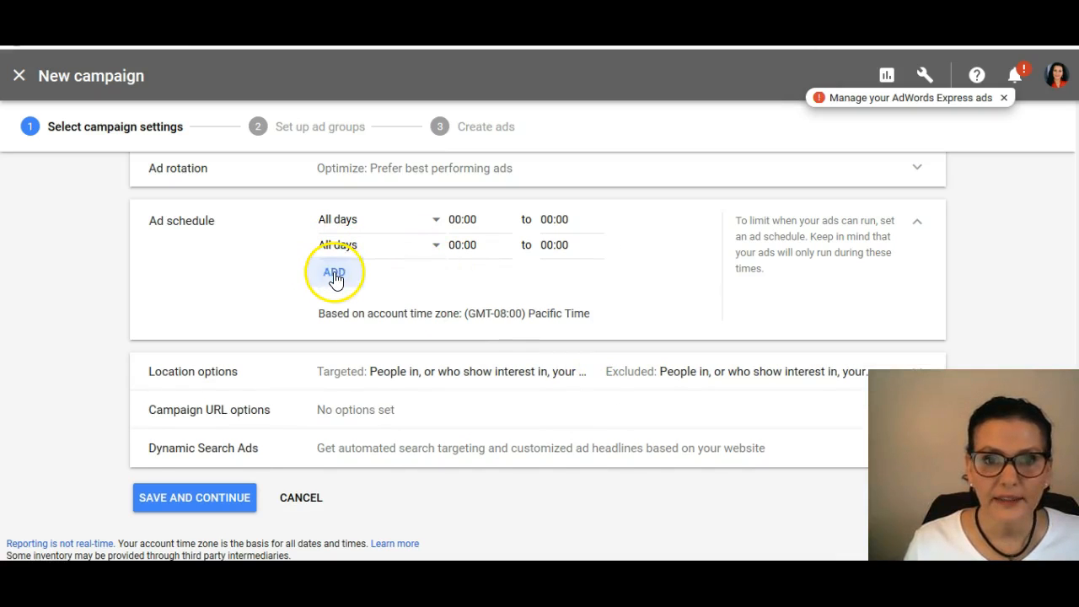
click(335, 276)
Step: Set the days of the first ad schedule row to Mondays - Fridays
click(439, 222)
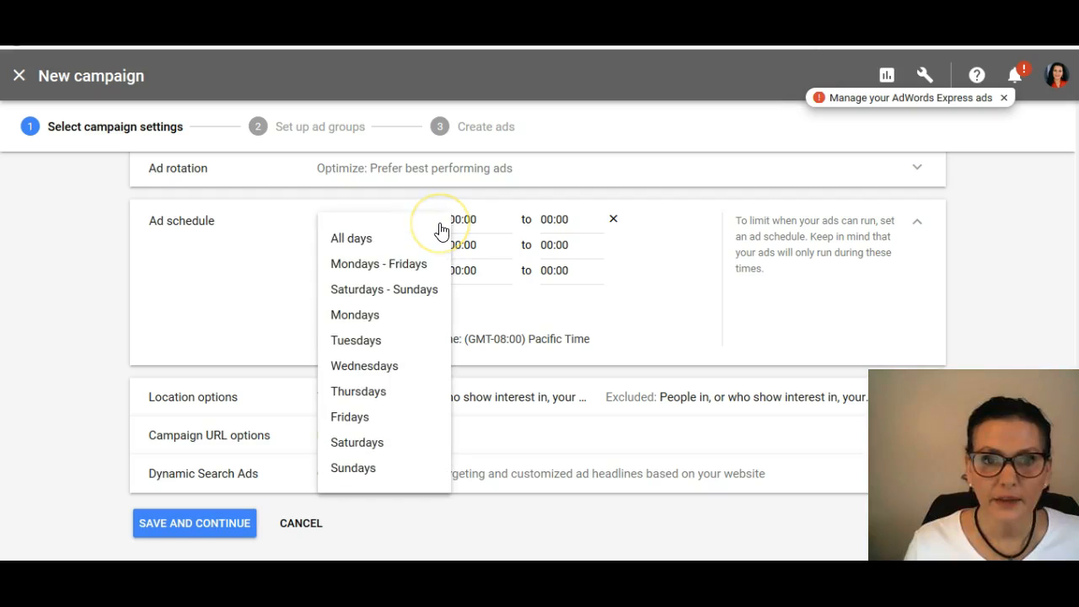
click(403, 270)
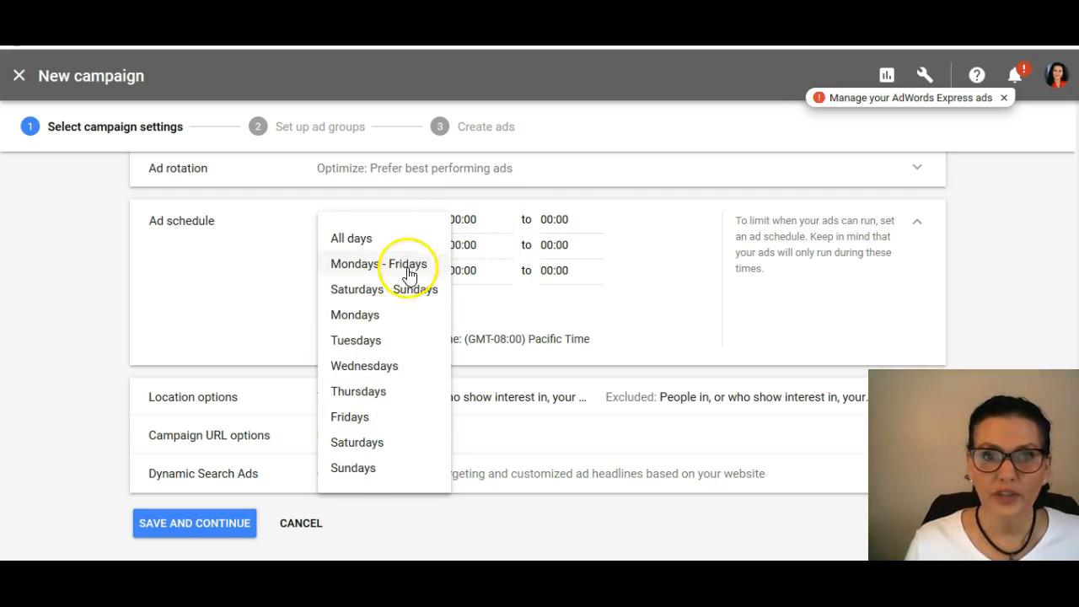
click(394, 267)
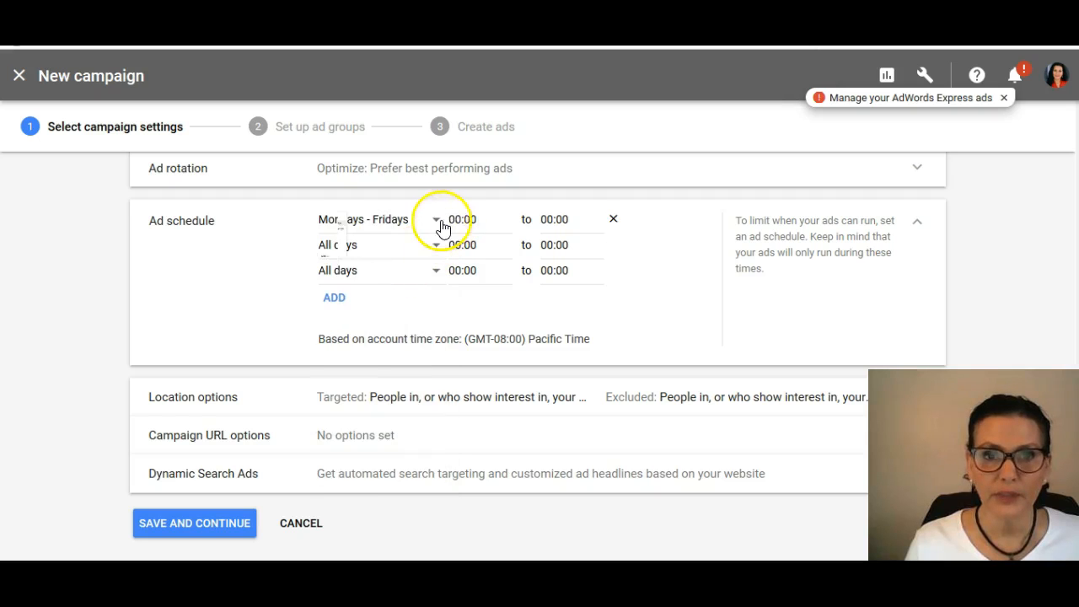
click(439, 226)
click(404, 260)
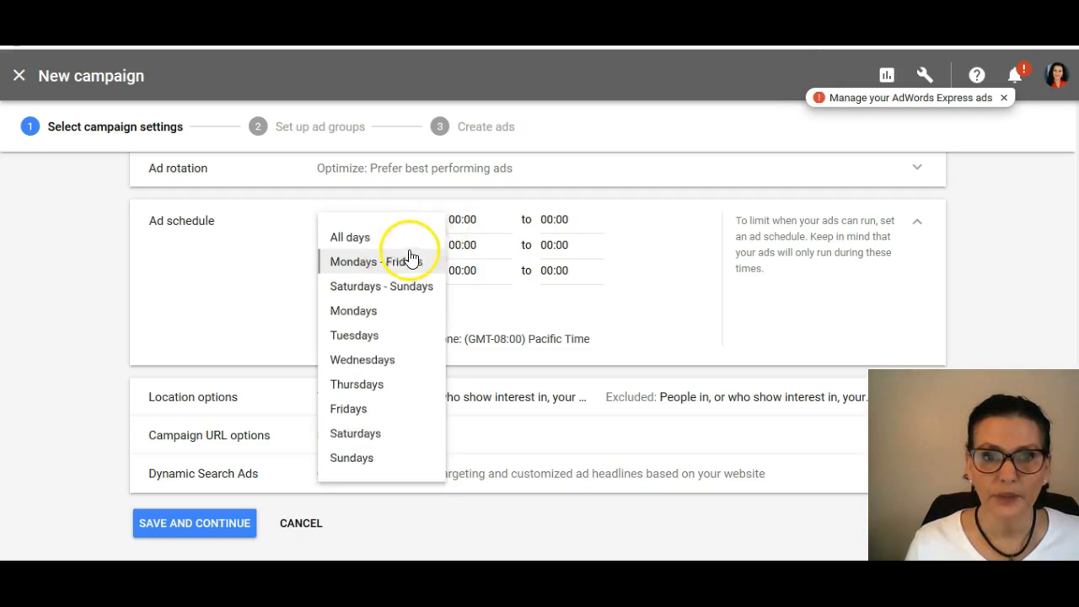
Step: Set the start time of the Mondays - Fridays ad schedule row to 05:45
click(502, 222)
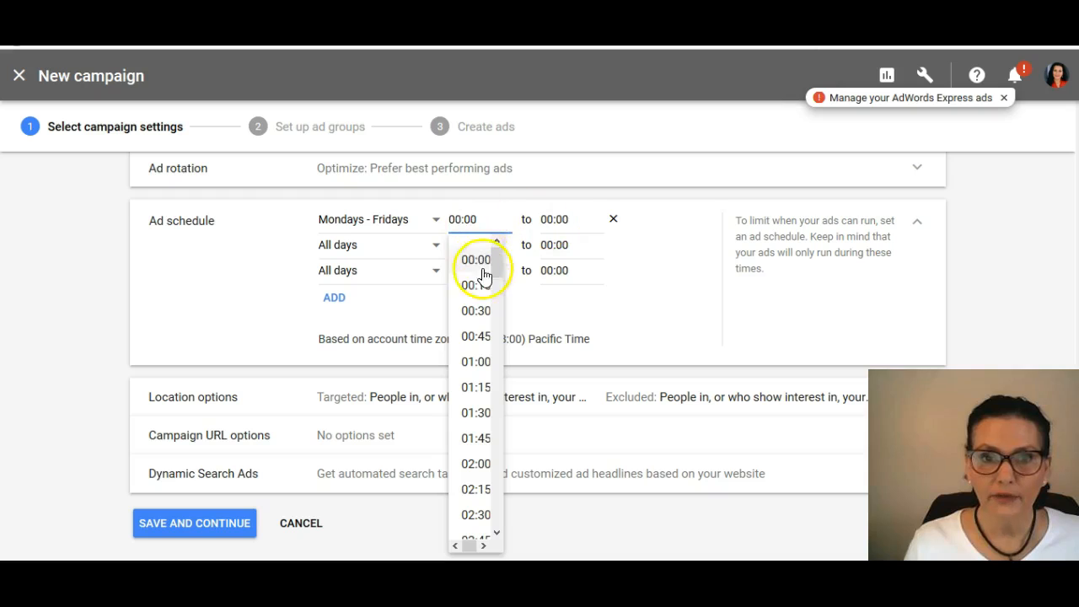
drag(496, 257, 483, 430)
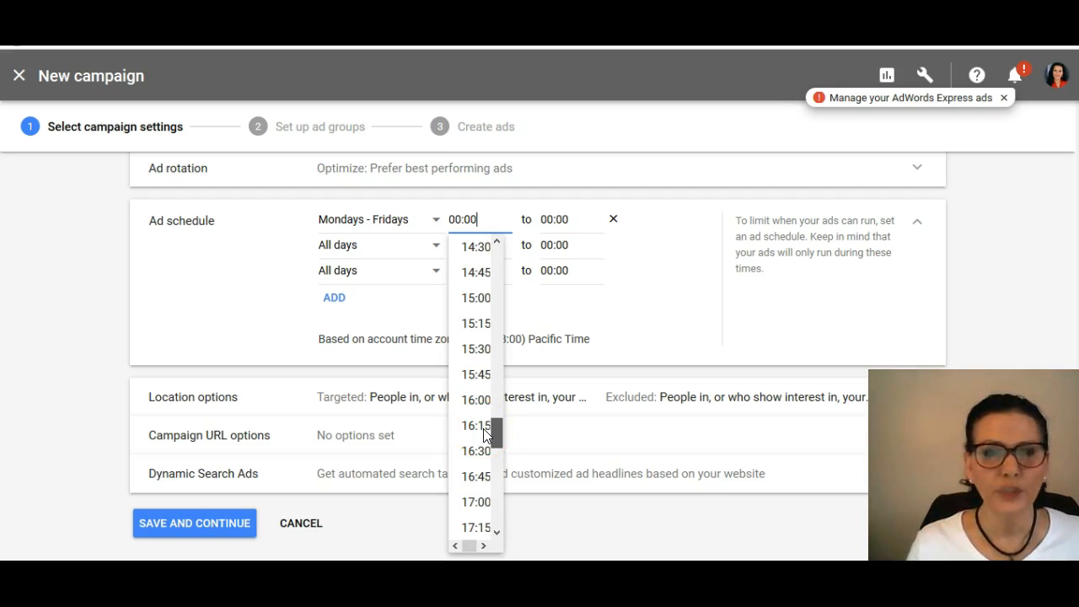
drag(485, 435, 486, 377)
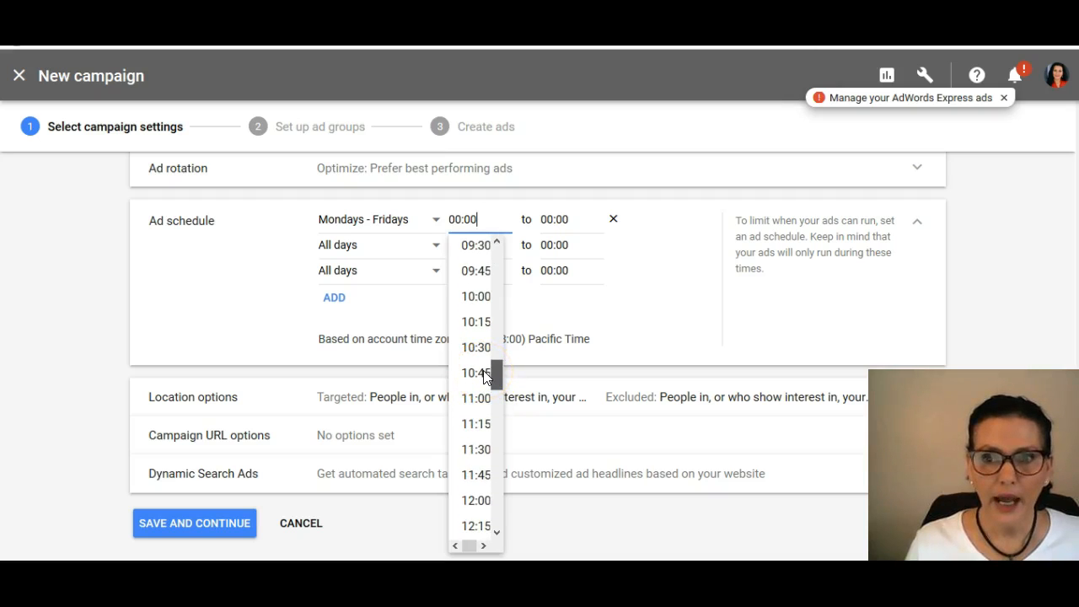
drag(486, 377, 483, 481)
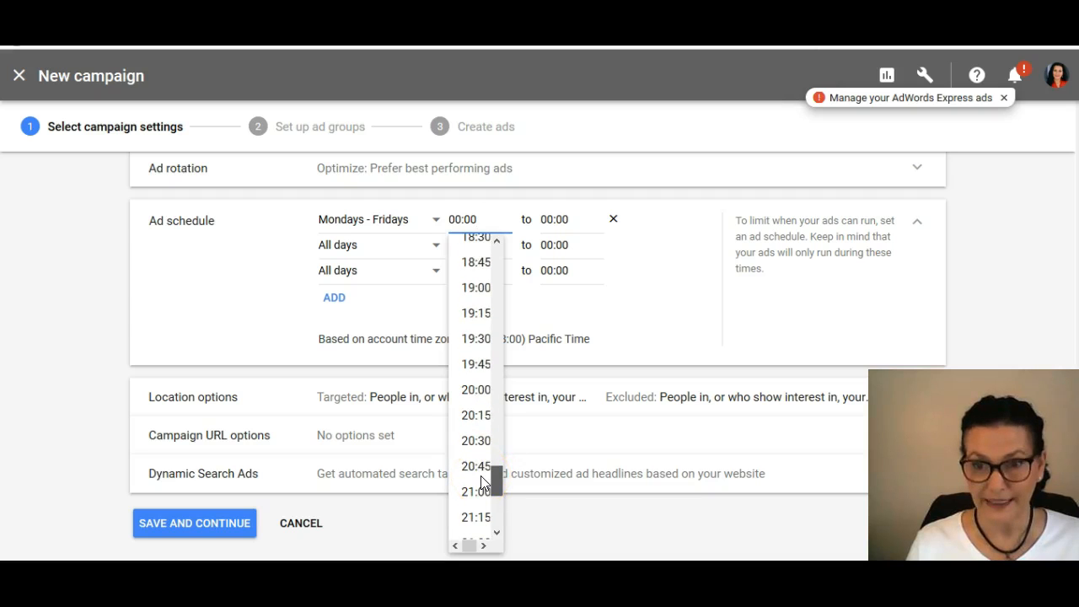
drag(482, 483, 476, 281)
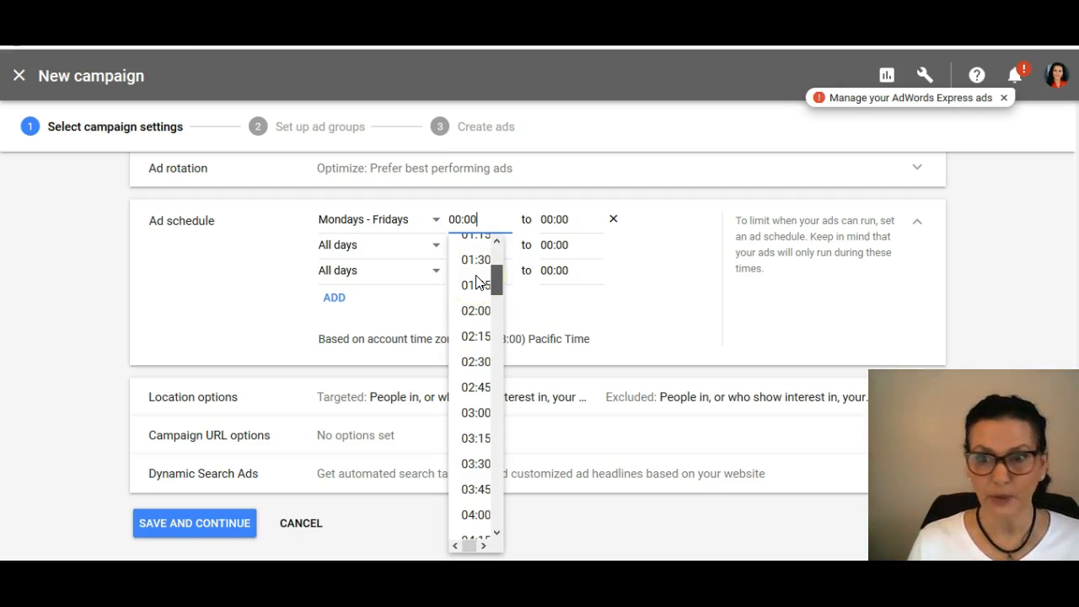
drag(476, 281, 500, 300)
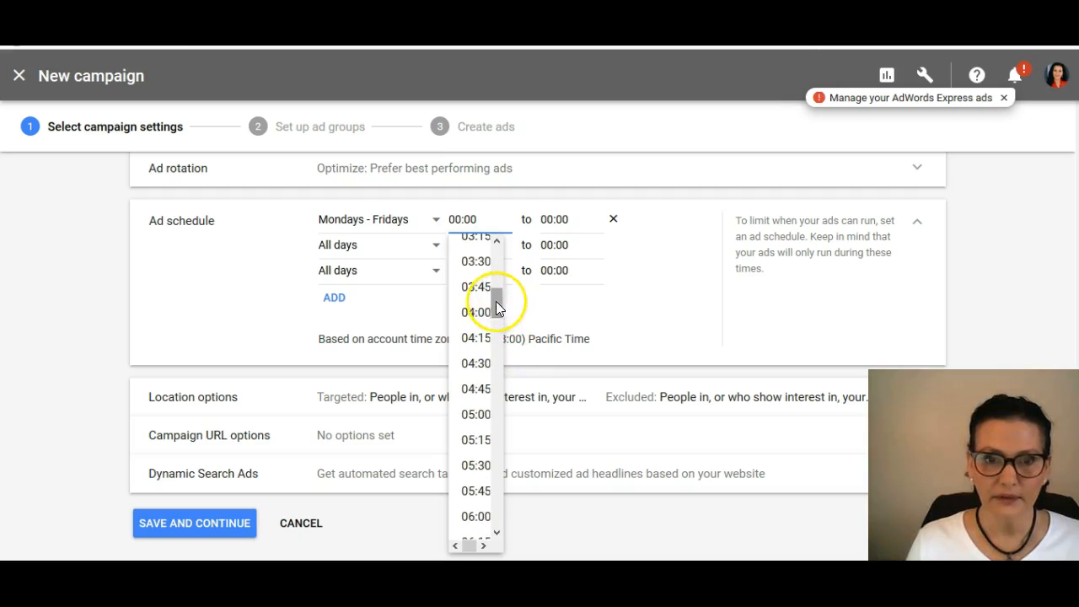
click(476, 492)
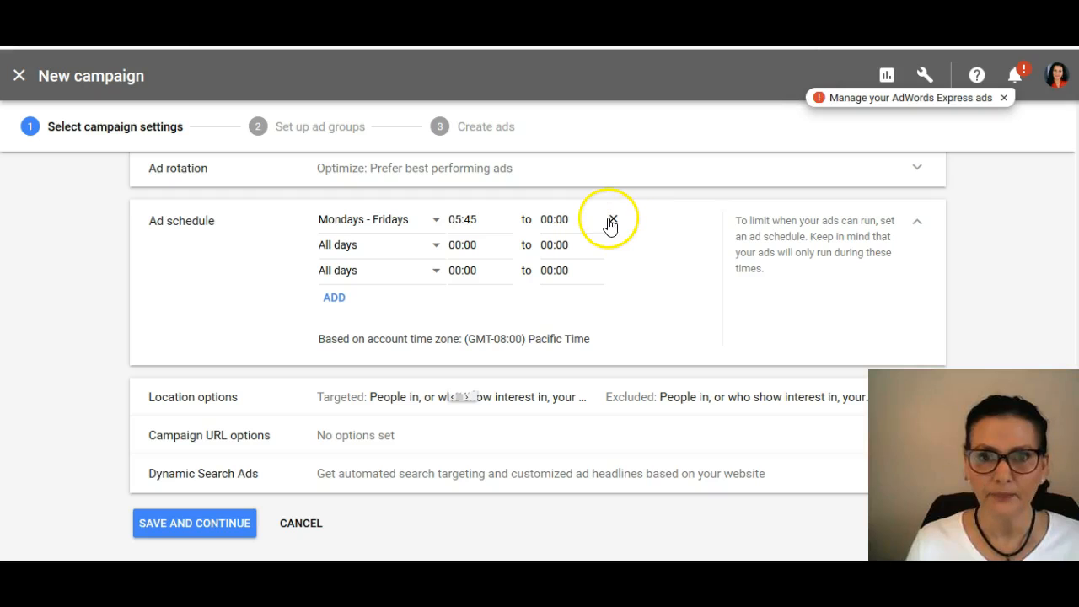
Step: Set the end time of the Mondays - Fridays schedule row to 23:45 and the days of the second row to Saturdays - Sundays
click(593, 217)
drag(589, 267, 581, 508)
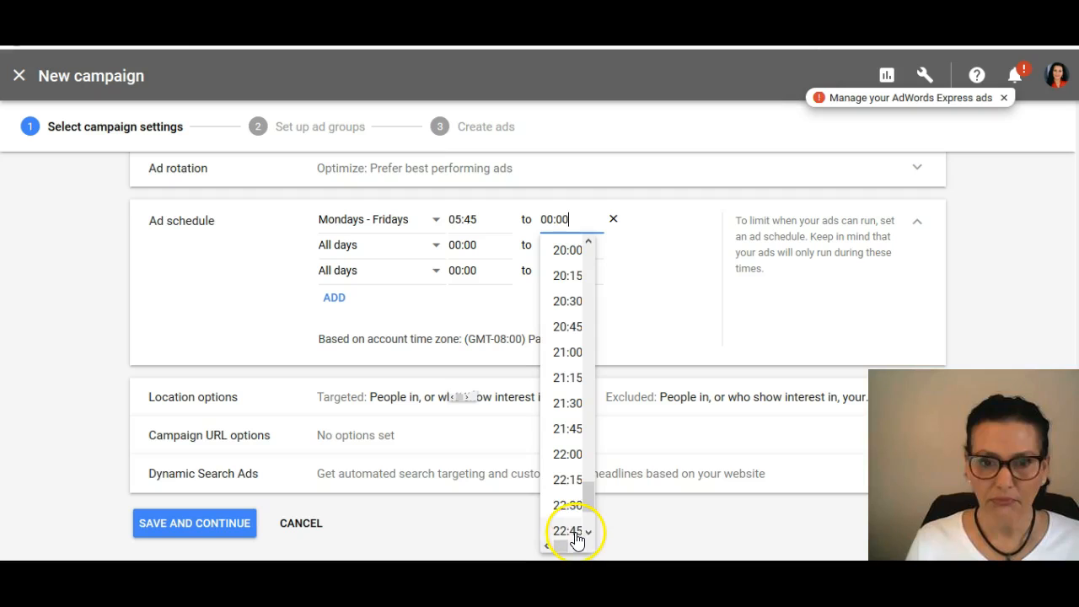
drag(587, 496, 585, 511)
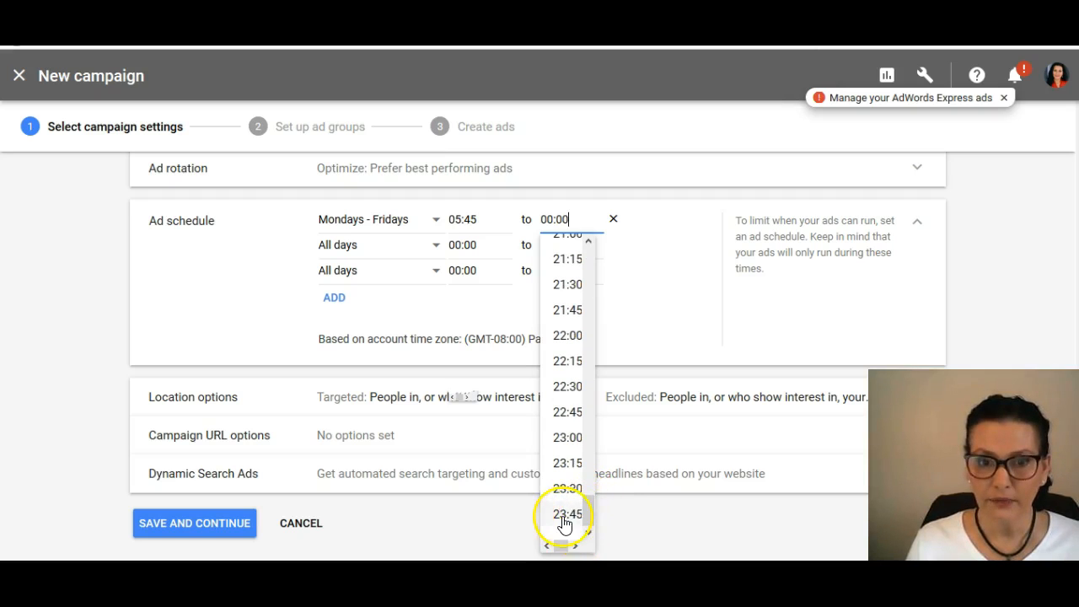
click(564, 516)
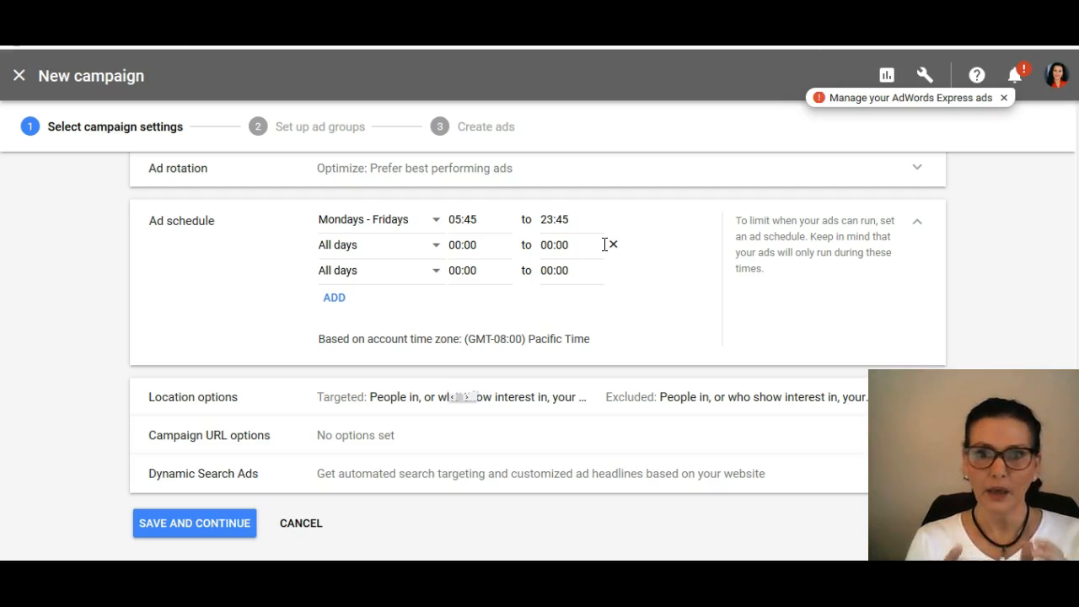
click(436, 244)
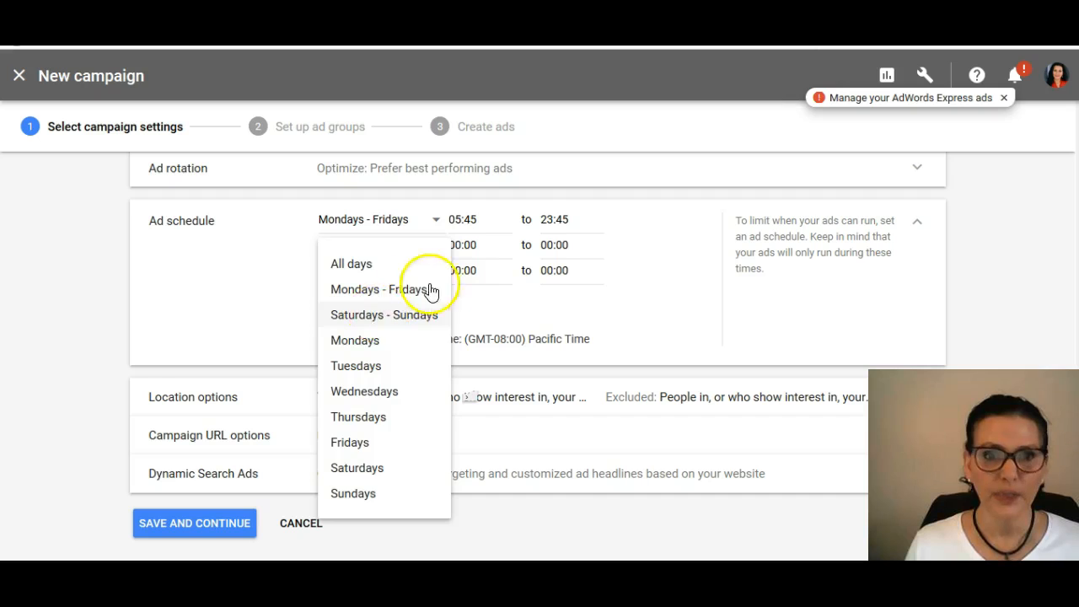
click(396, 314)
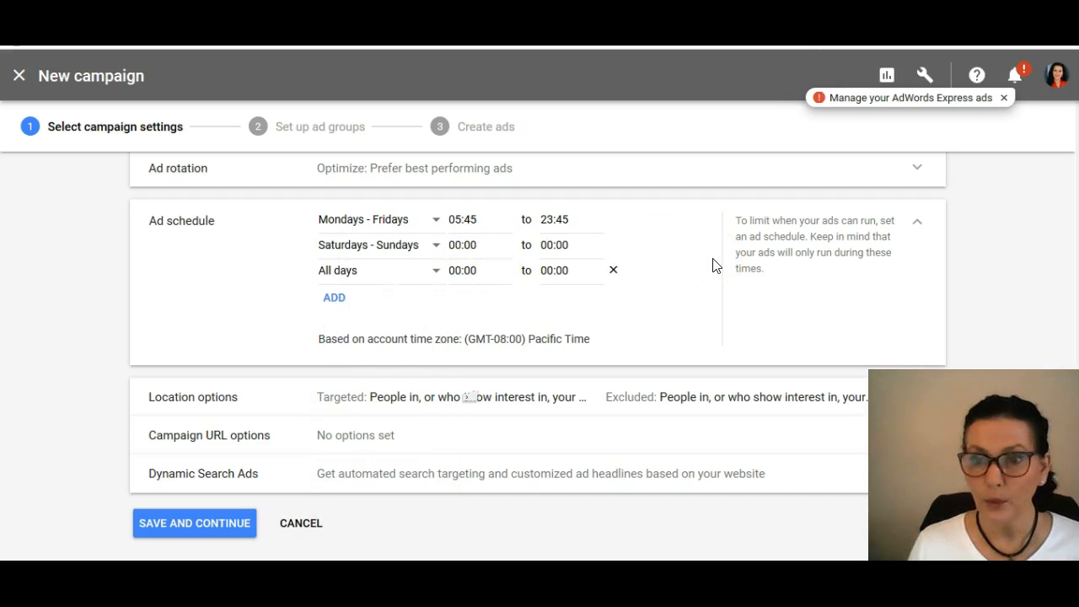
Step: Expand the location options and the ad rotation settings and review the choices they offer
scroll(621, 296, down, 1)
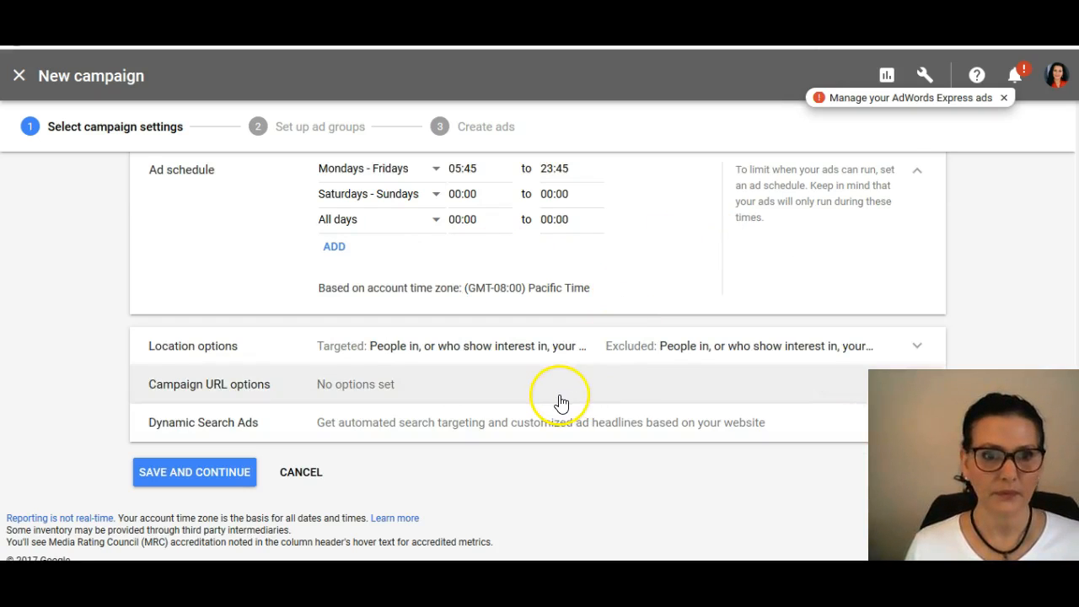
click(446, 355)
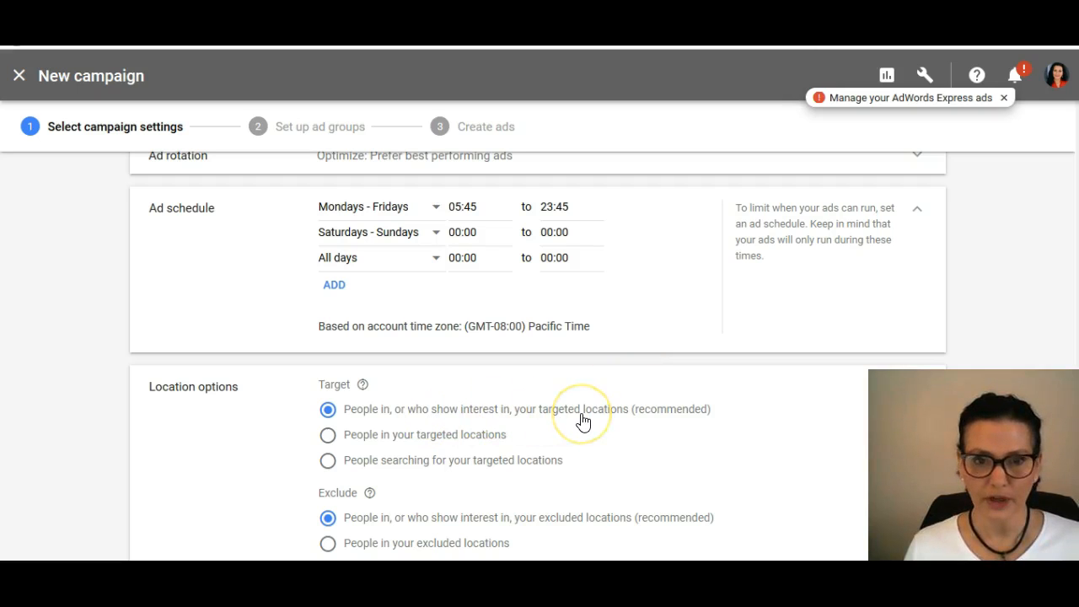
click(631, 434)
scroll(632, 437, down, 1)
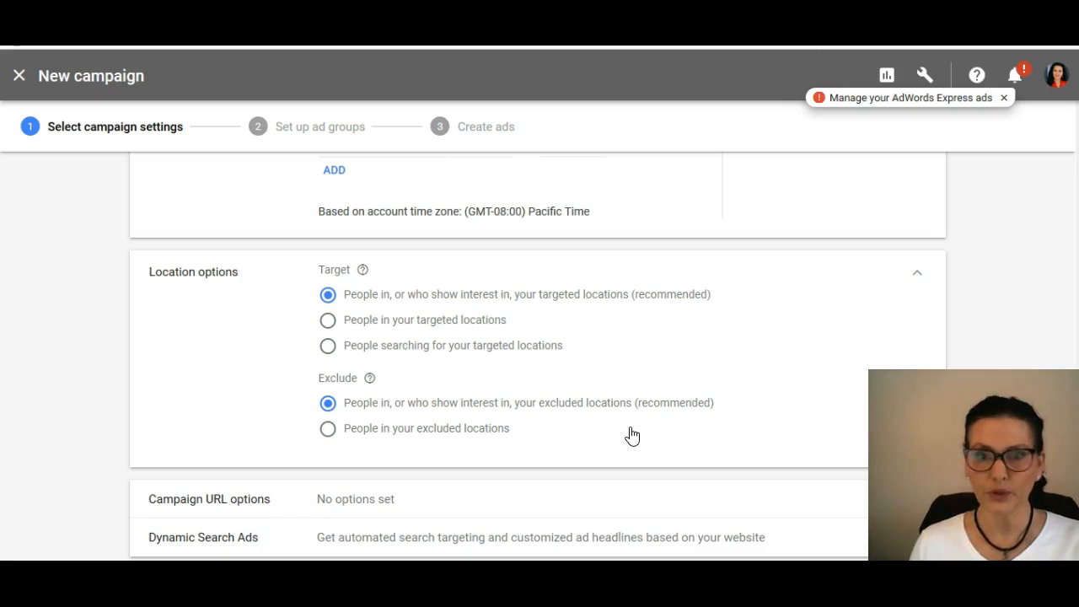
scroll(632, 435, down, 1)
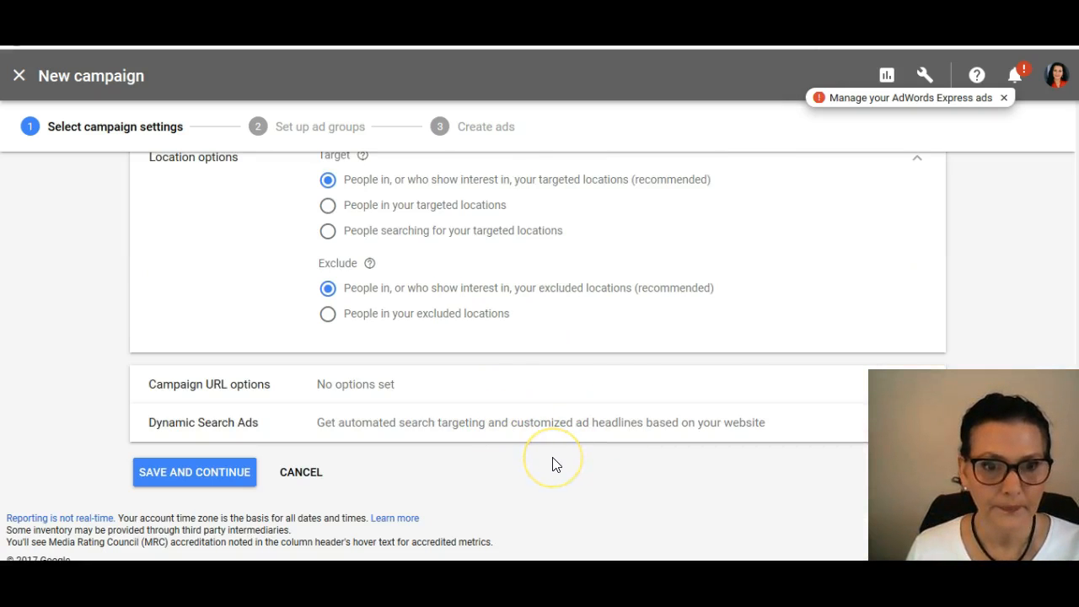
scroll(555, 465, up, 4)
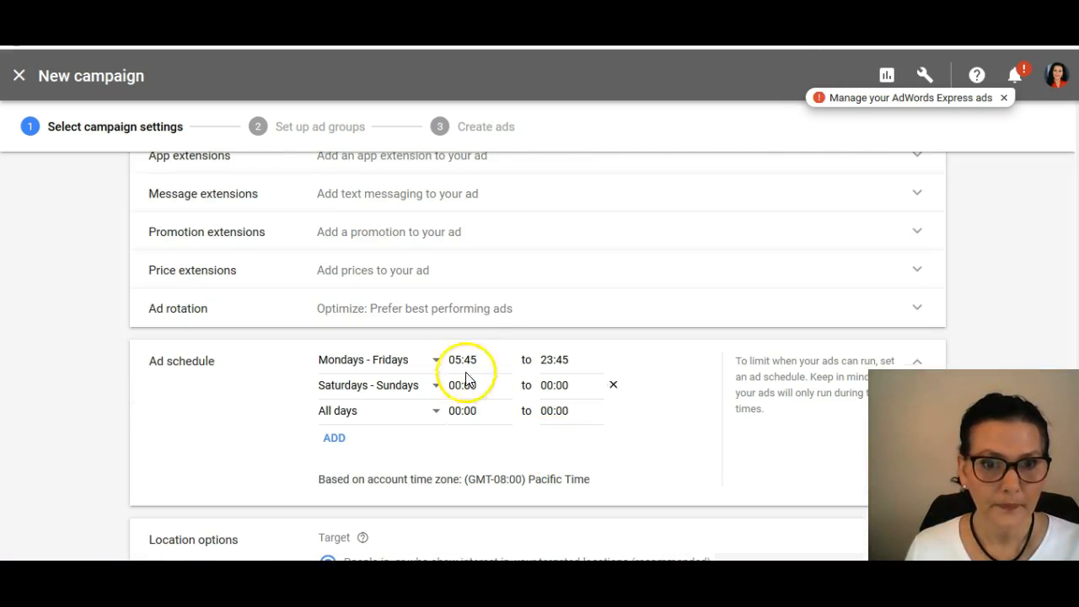
click(457, 316)
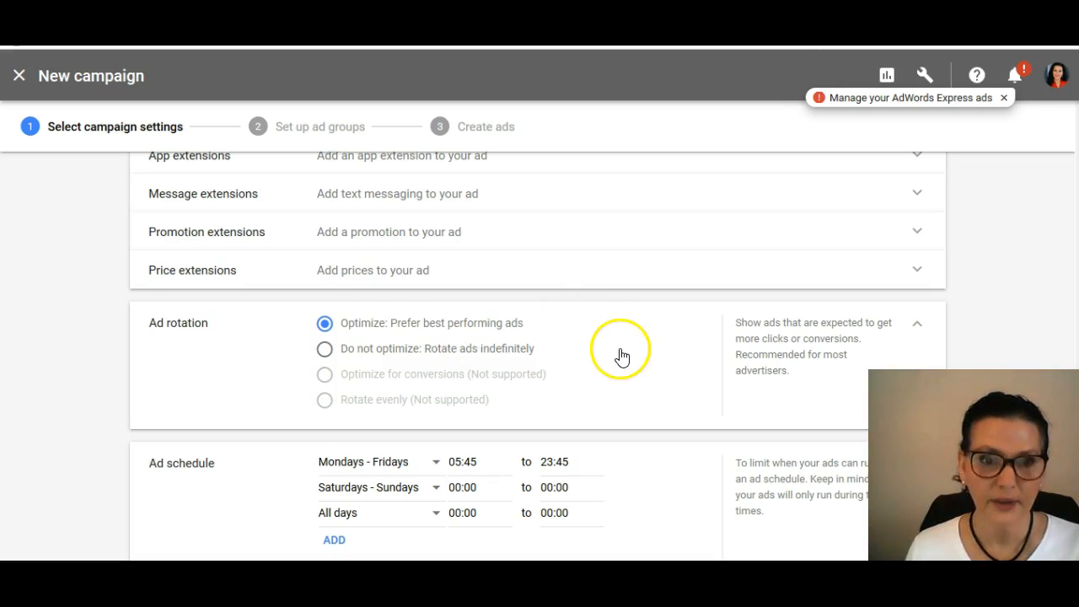
scroll(622, 356, up, 1)
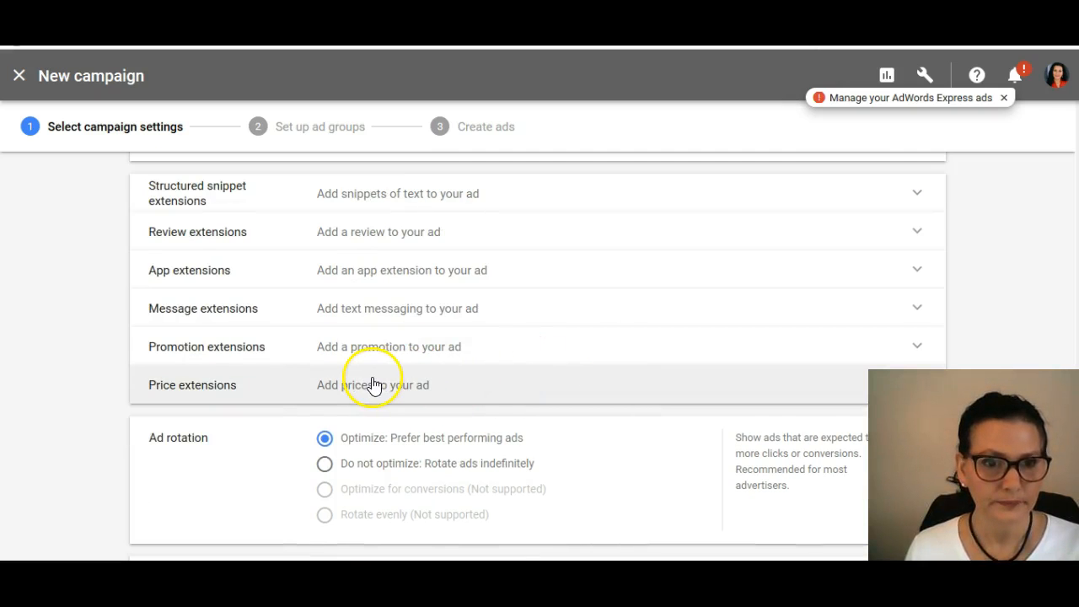
scroll(598, 309, up, 1)
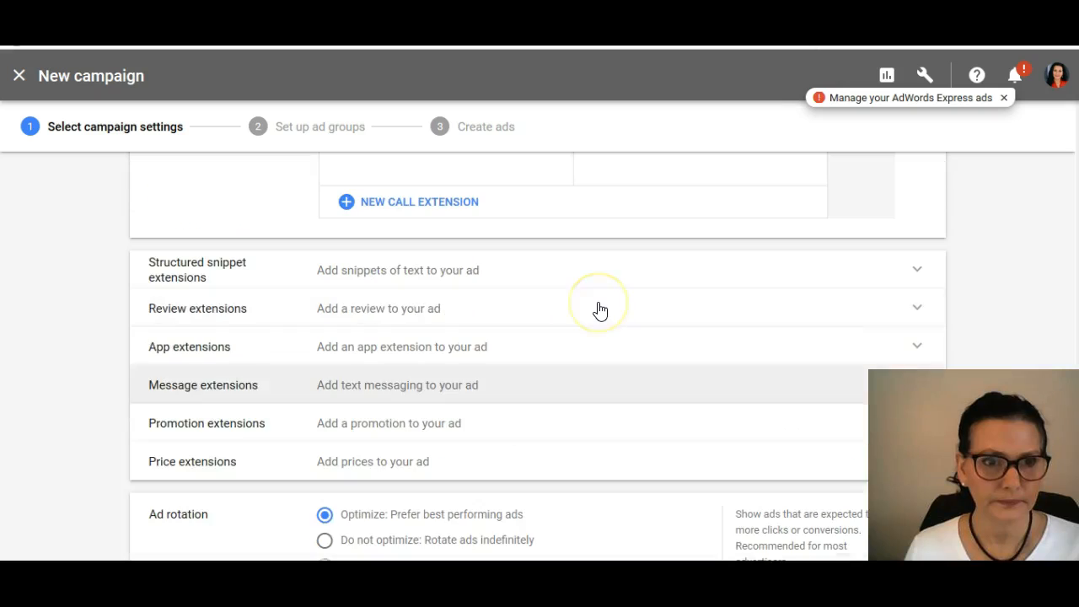
Step: Try to save the campaign settings and continue to the ad group setup
scroll(621, 414, down, 2)
scroll(622, 418, down, 2)
scroll(620, 425, down, 4)
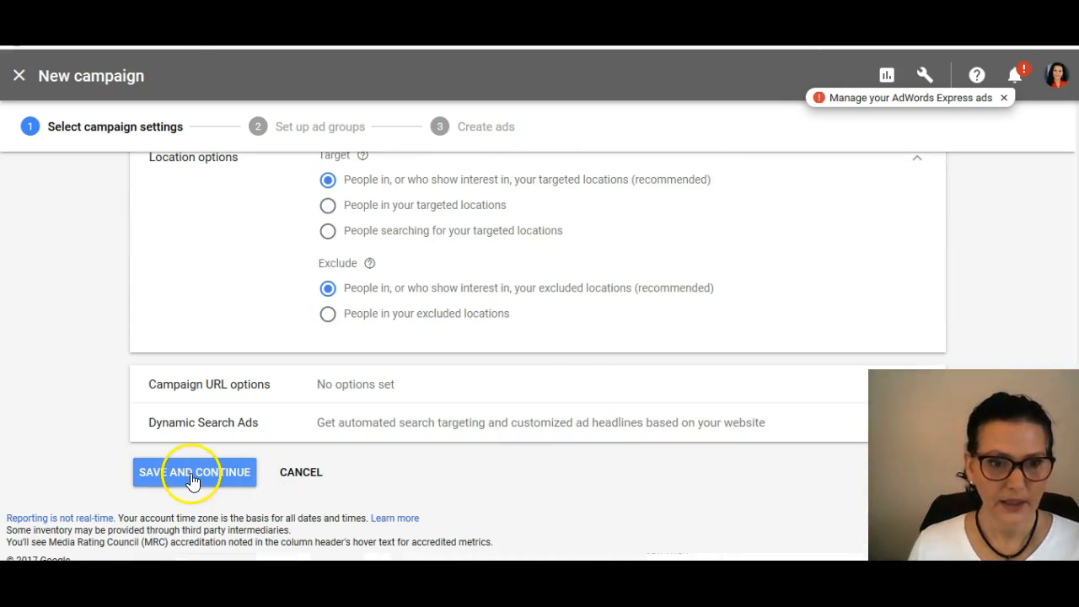
click(193, 481)
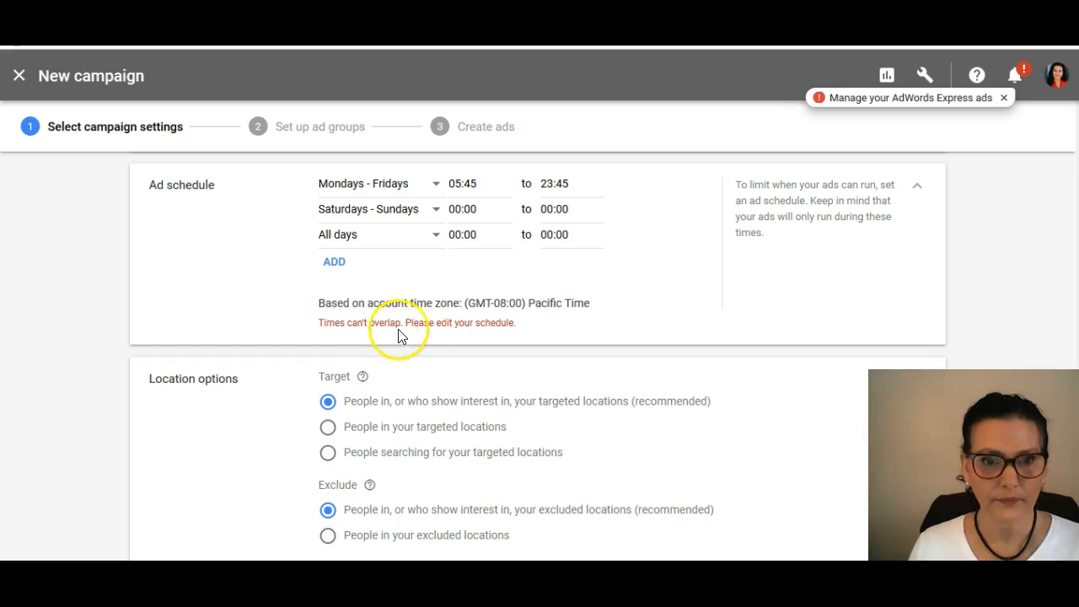
Step: Remove the Mondays - Fridays row from the ad schedule
mouse_move(585, 183)
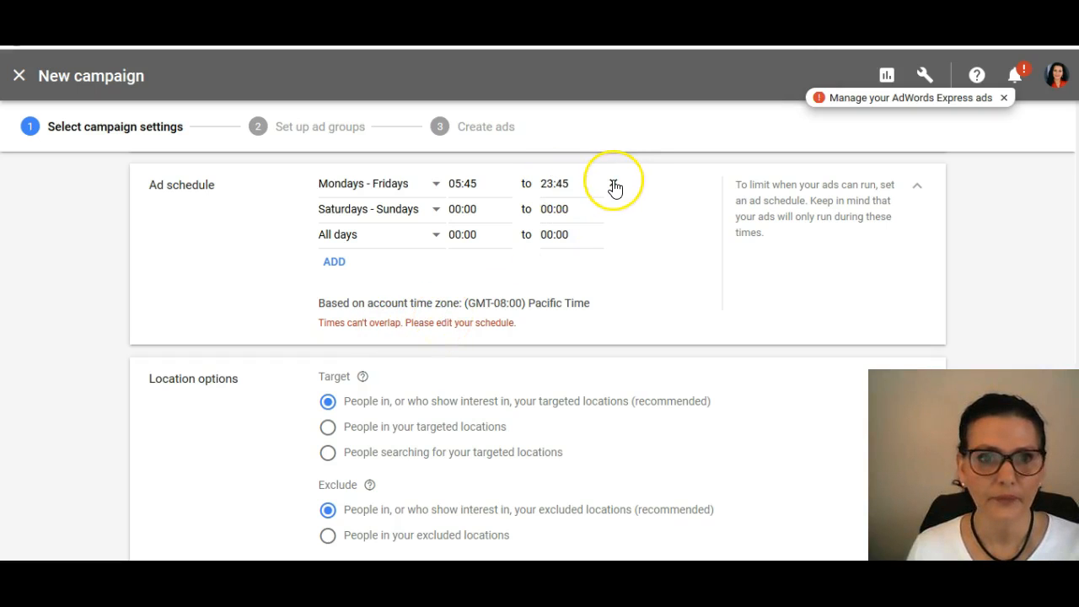
click(613, 184)
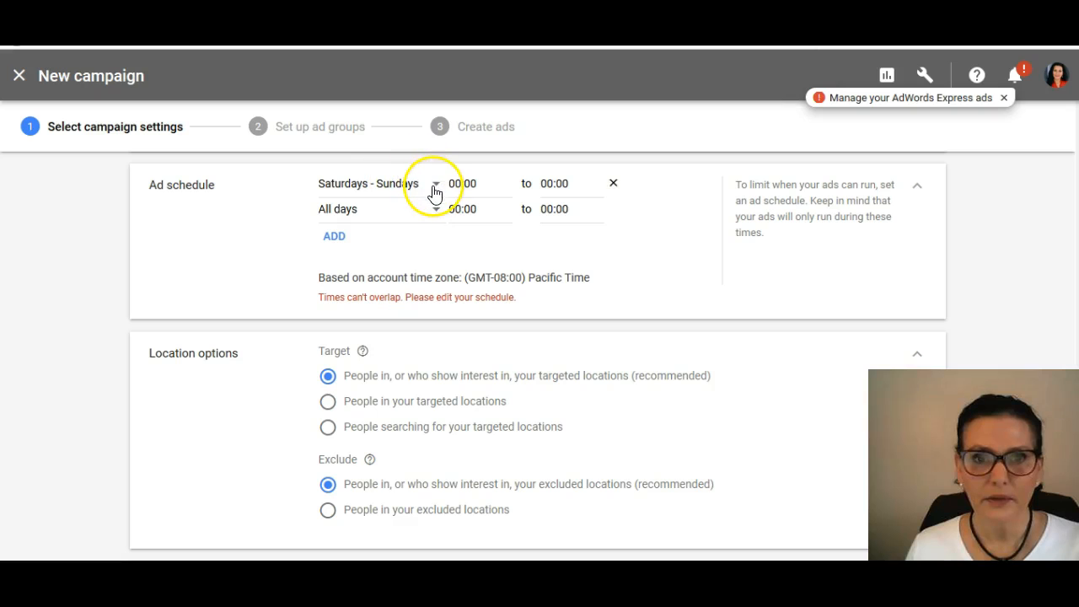
click(494, 182)
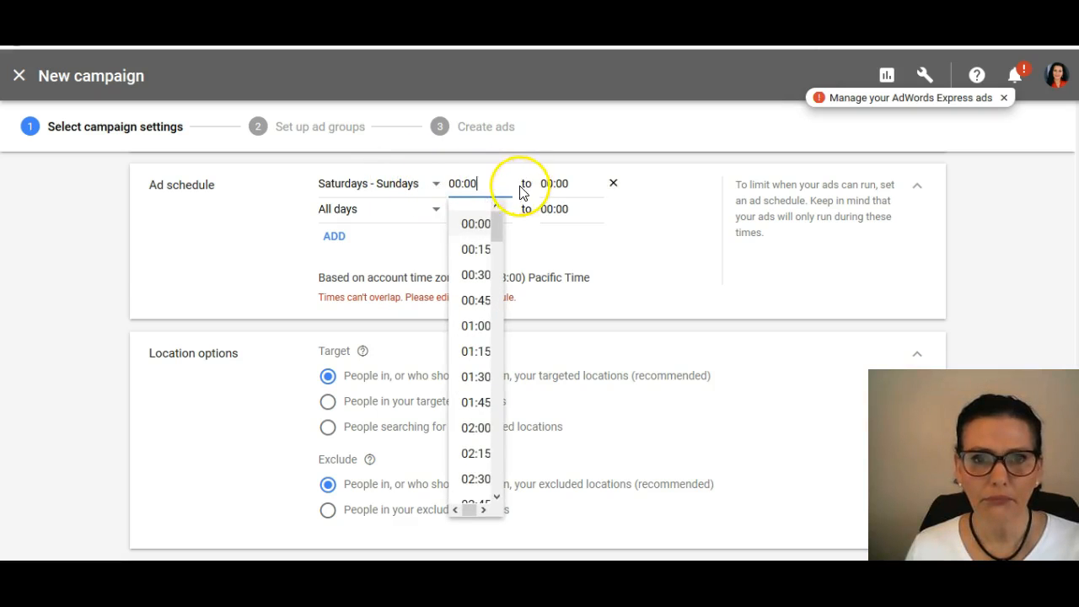
scroll(634, 258, up, 1)
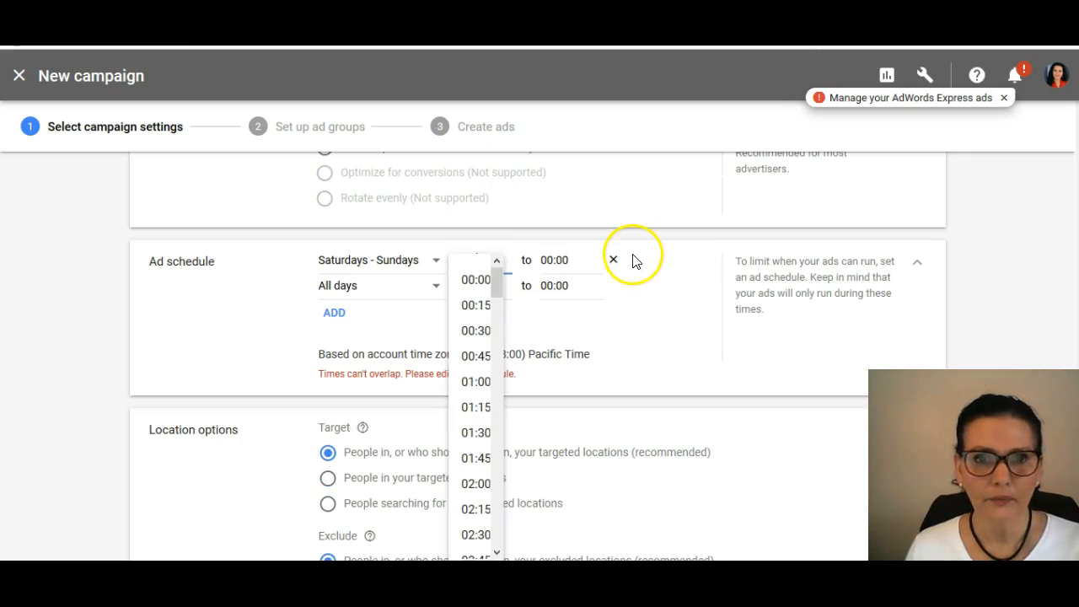
click(649, 283)
scroll(651, 283, up, 2)
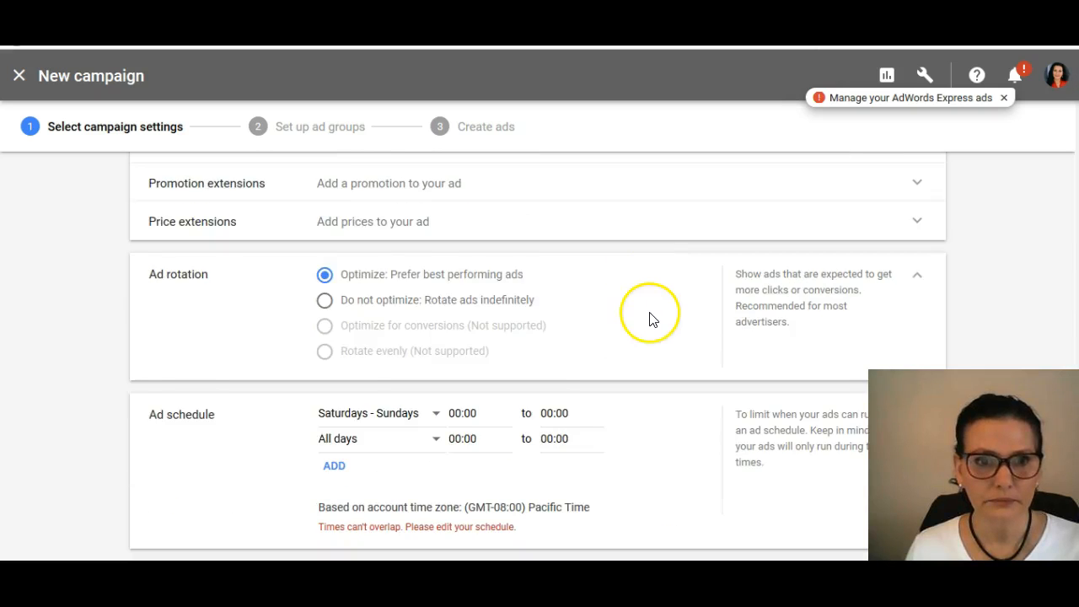
Step: Add another row to the ad schedule, and save the campaign settings to continue to the ad group setup
scroll(651, 317, down, 2)
click(334, 352)
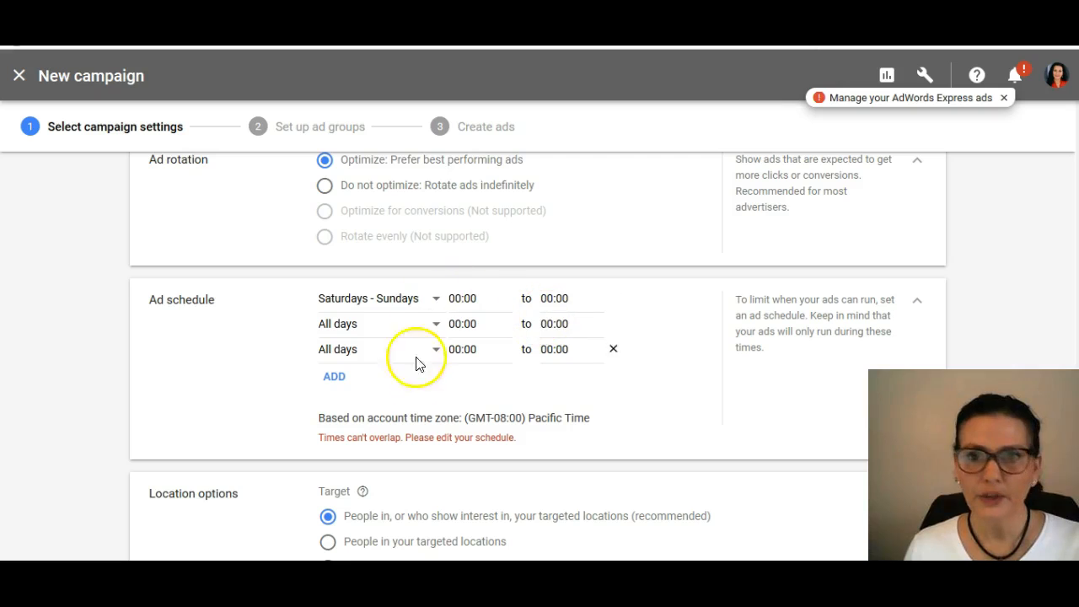
scroll(651, 343, down, 4)
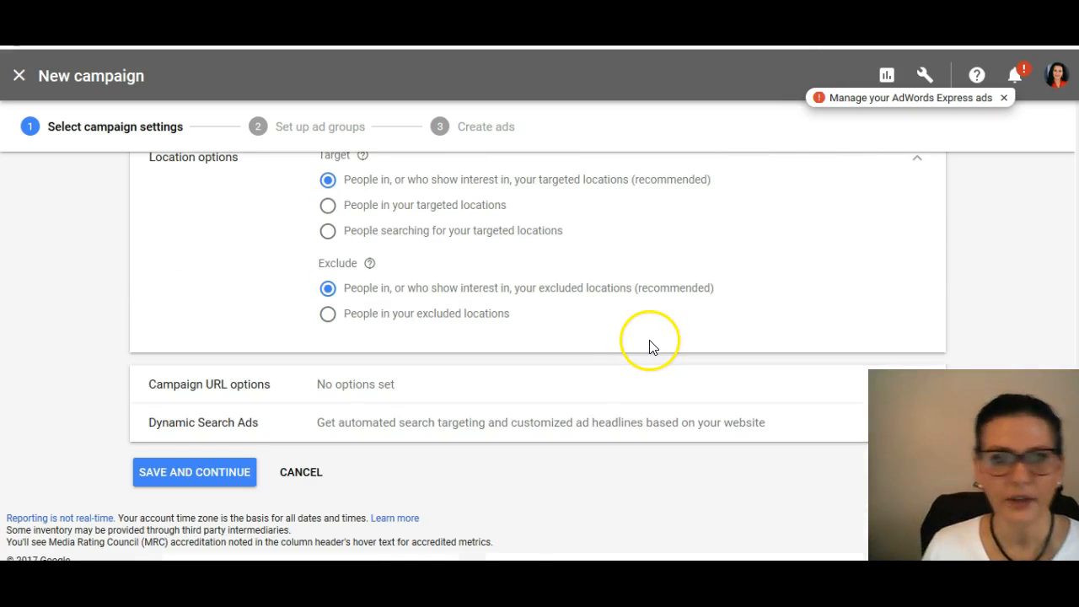
click(212, 472)
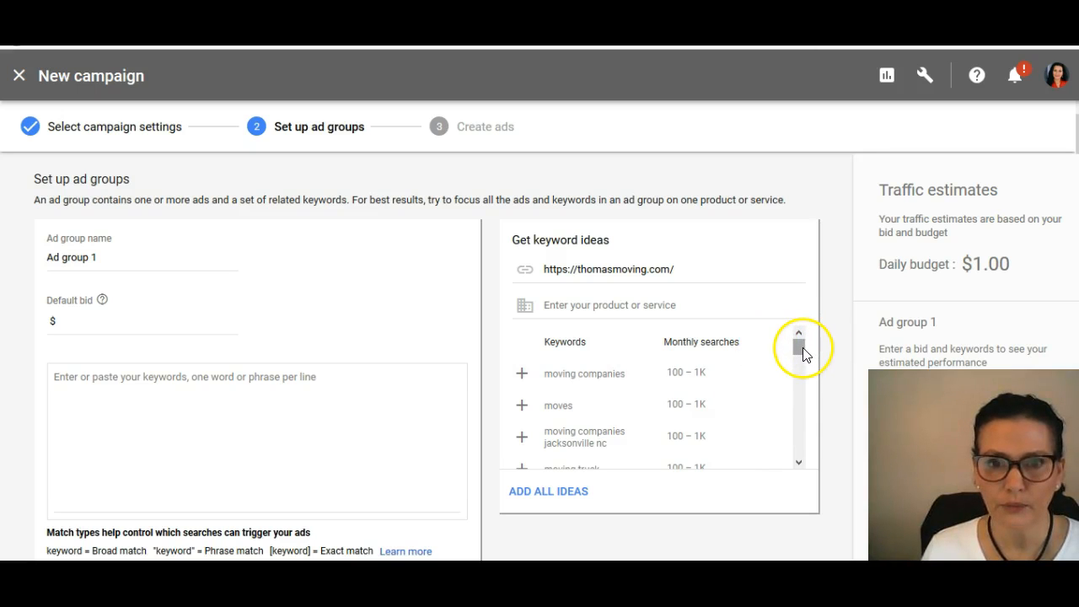
Step: Enter the ad group keywords moving companies near me, moving trucks, long distance movers, moving and movers, one per line
click(562, 305)
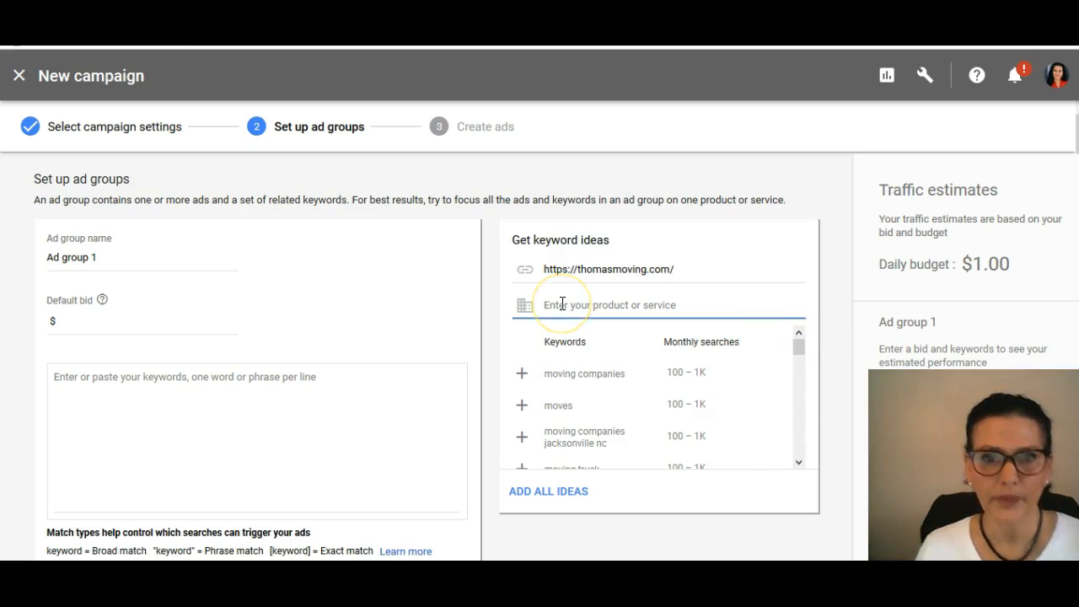
click(84, 397)
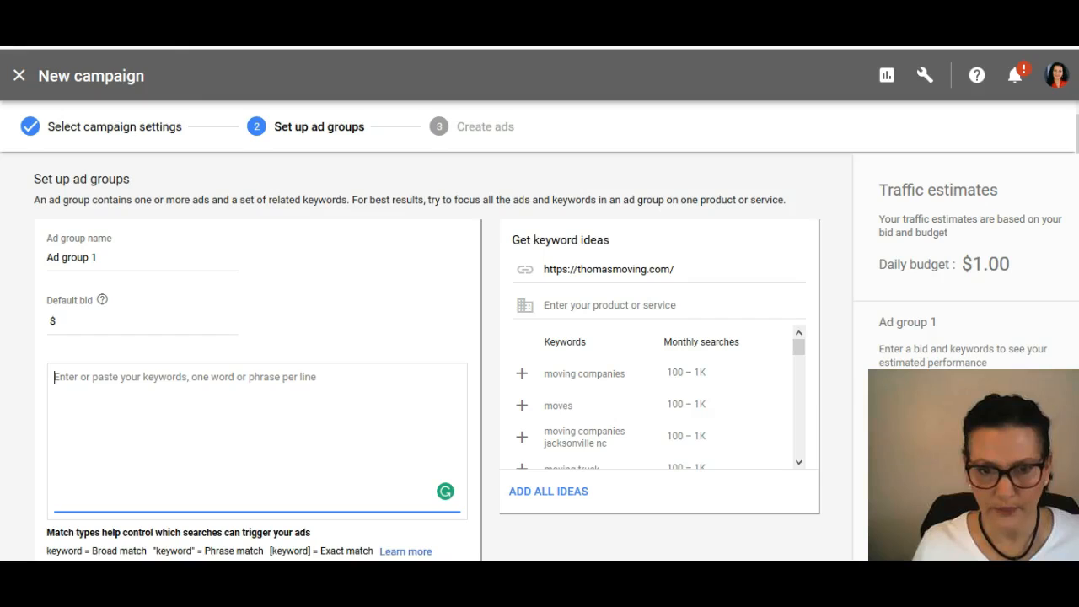
key(alt+Tab)
key(alt+Tab)
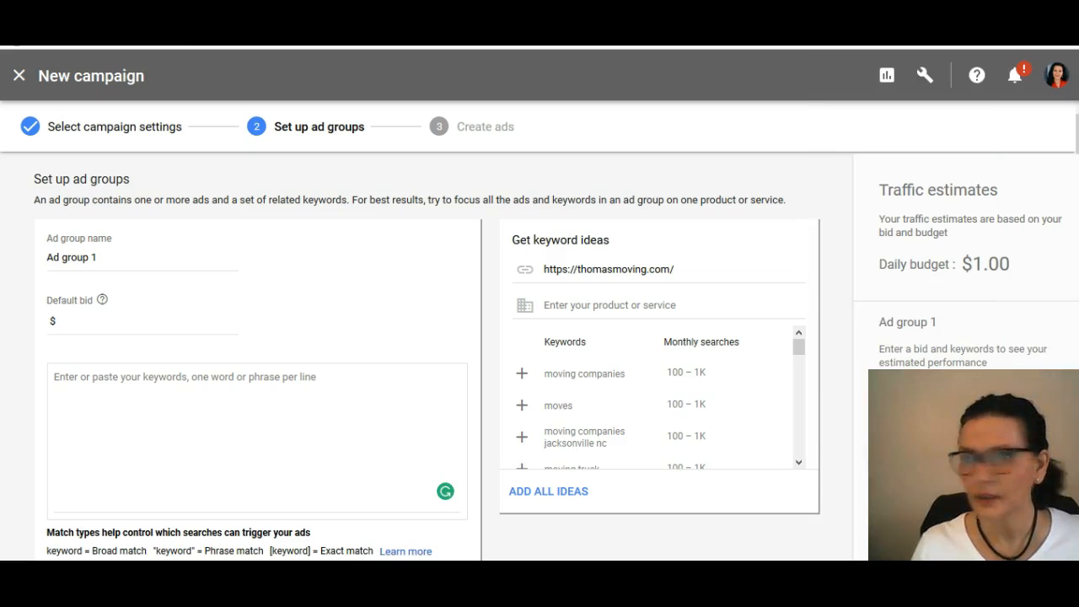
click(164, 396)
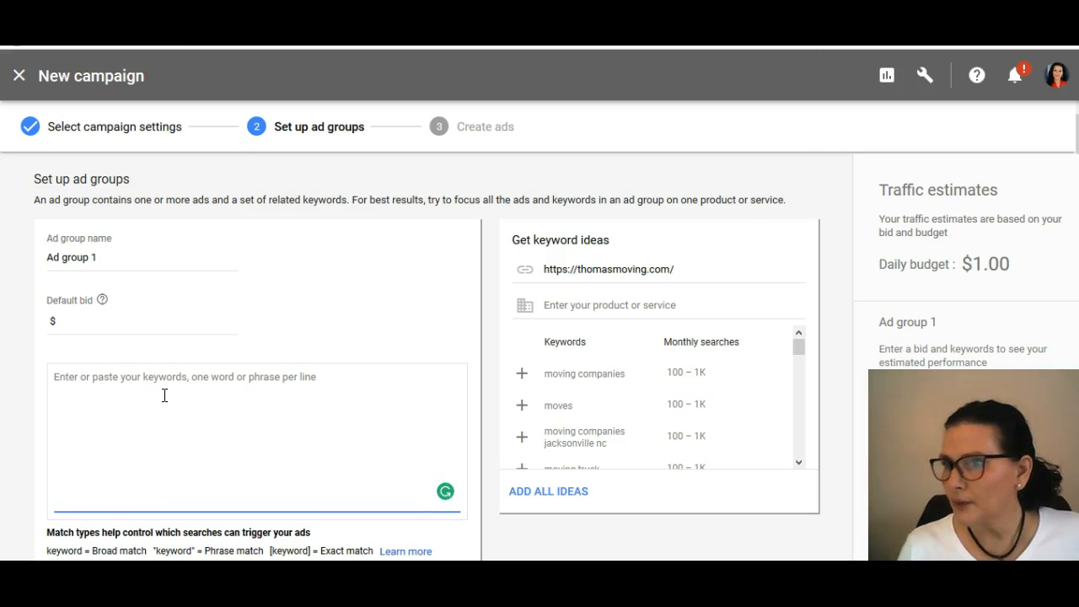
text(mo)
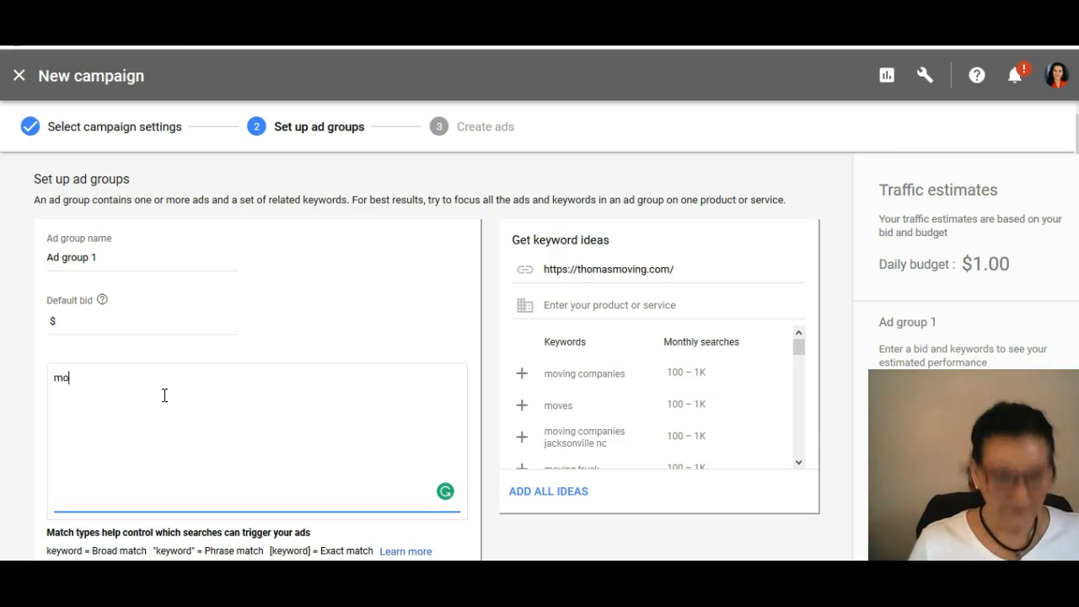
text(ving companies near me)
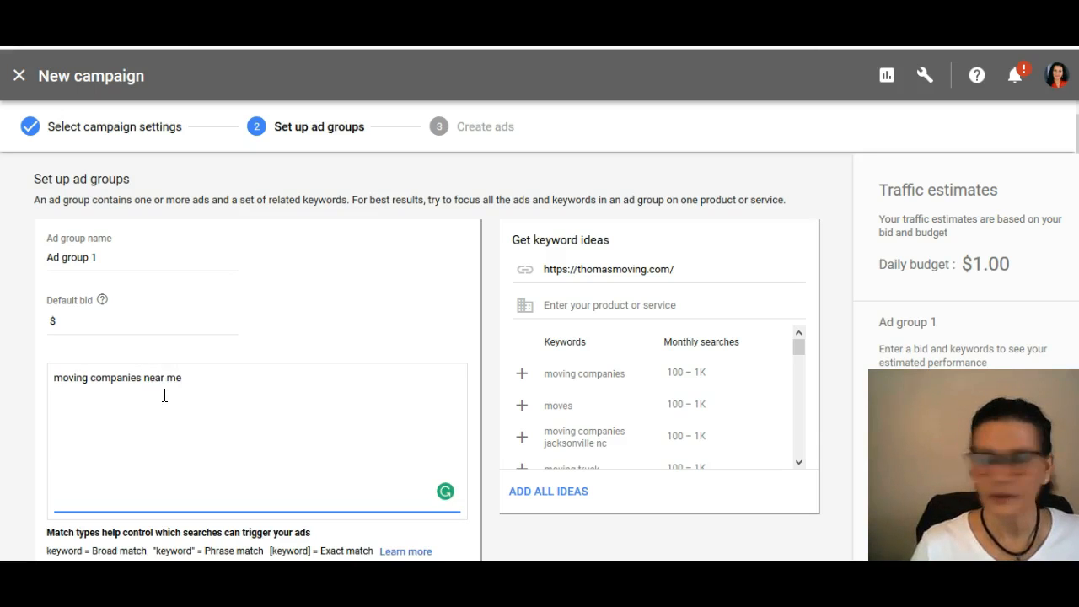
text( moving trucks)
key(Return)
text(long distance movers )
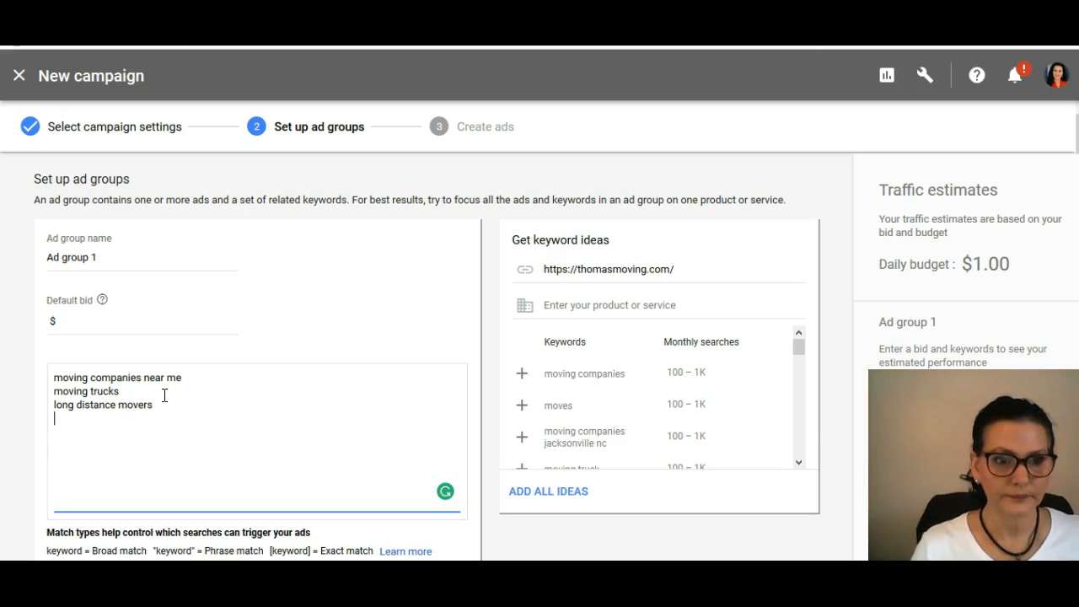
text(moving )
text(movers)
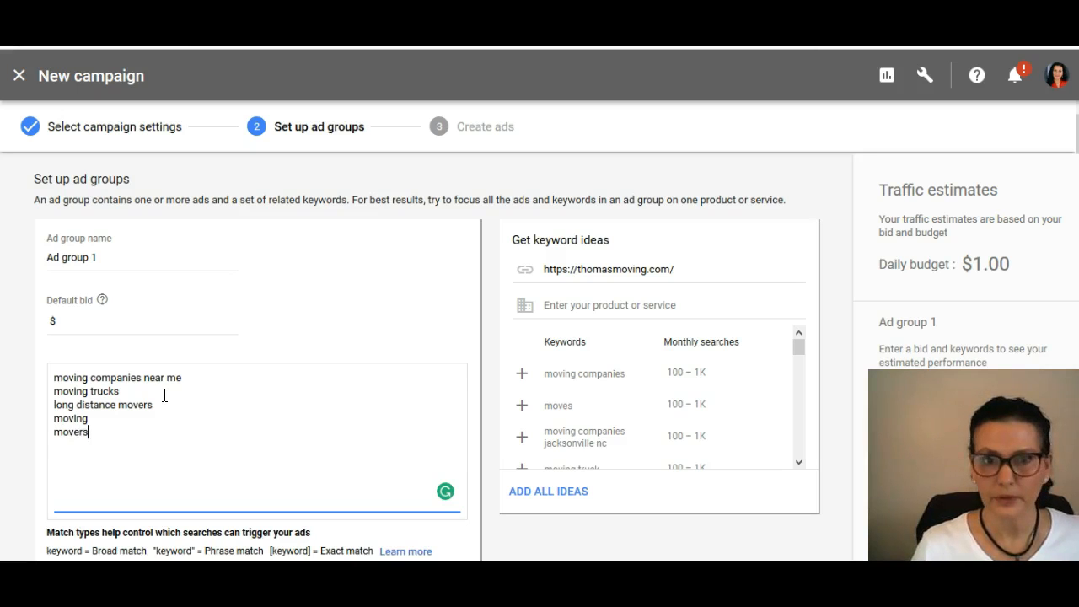
Step: Get keyword ideas for the service long distance movers and return to the end of the ad group's keyword list
click(606, 305)
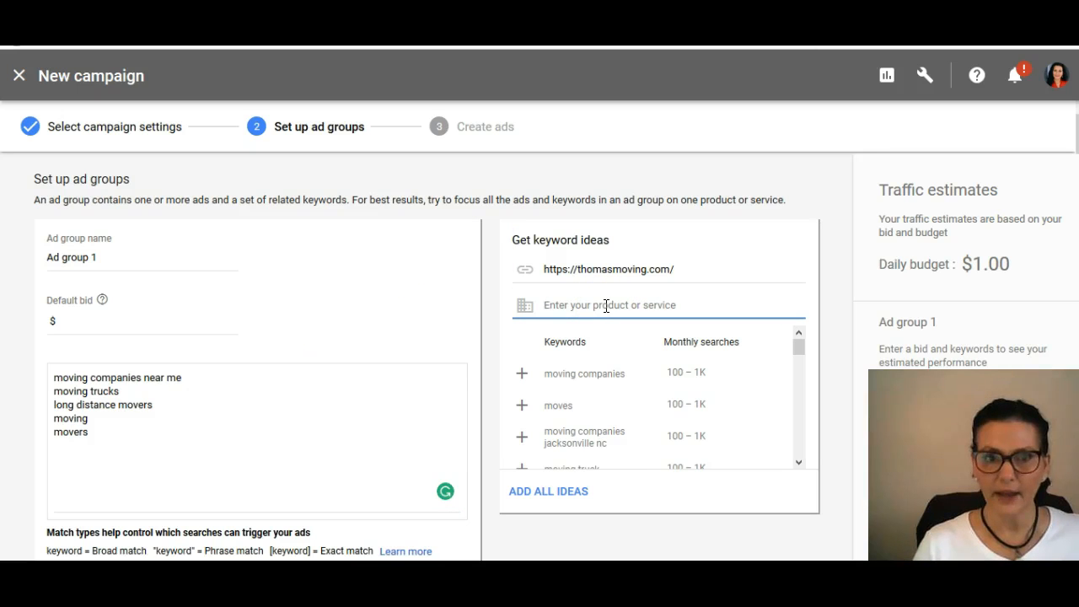
text(long)
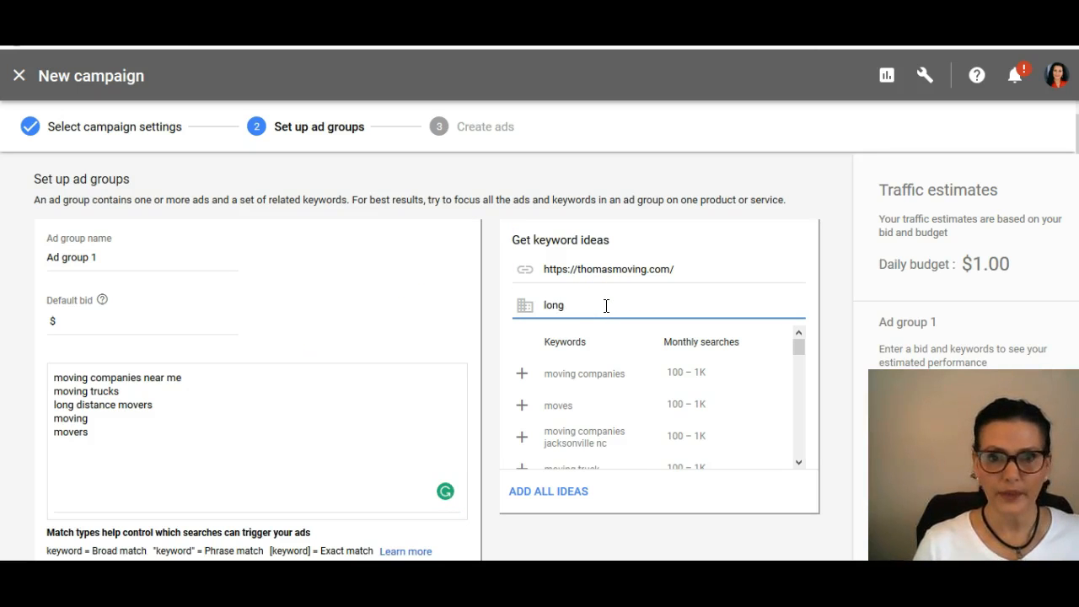
text( distance movers)
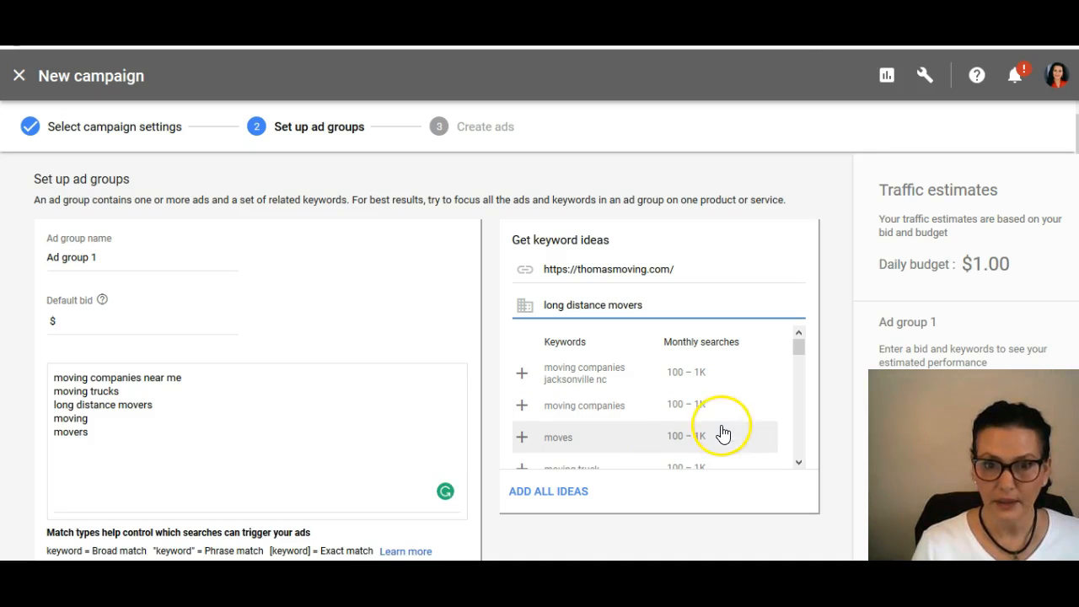
click(87, 445)
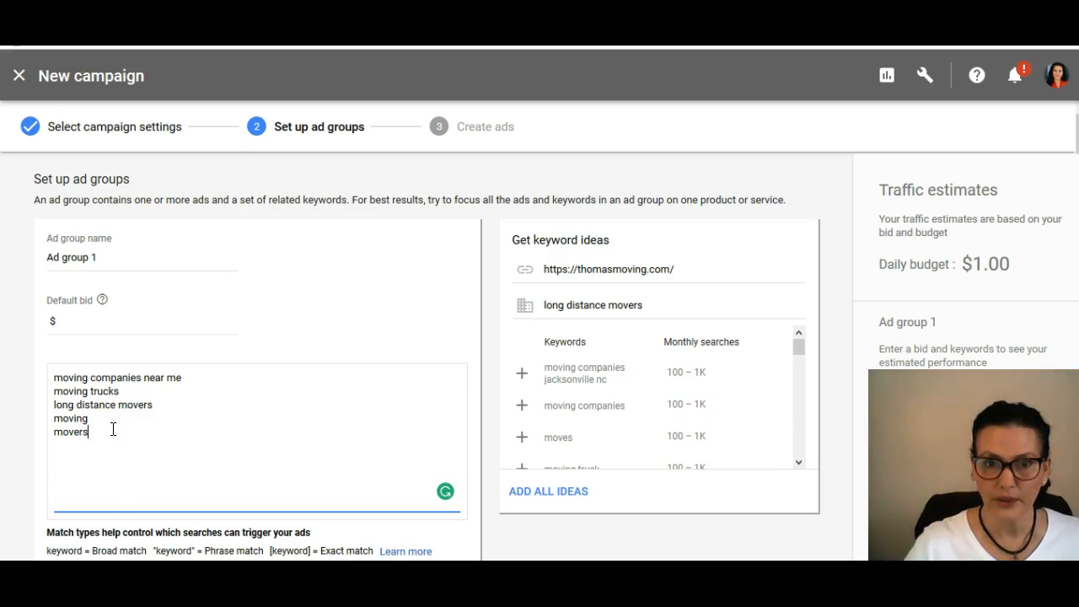
Step: Add the keyword moving companies jacksonville nc on a new line at the end of the ad group's keyword list
drag(799, 349, 799, 278)
click(212, 430)
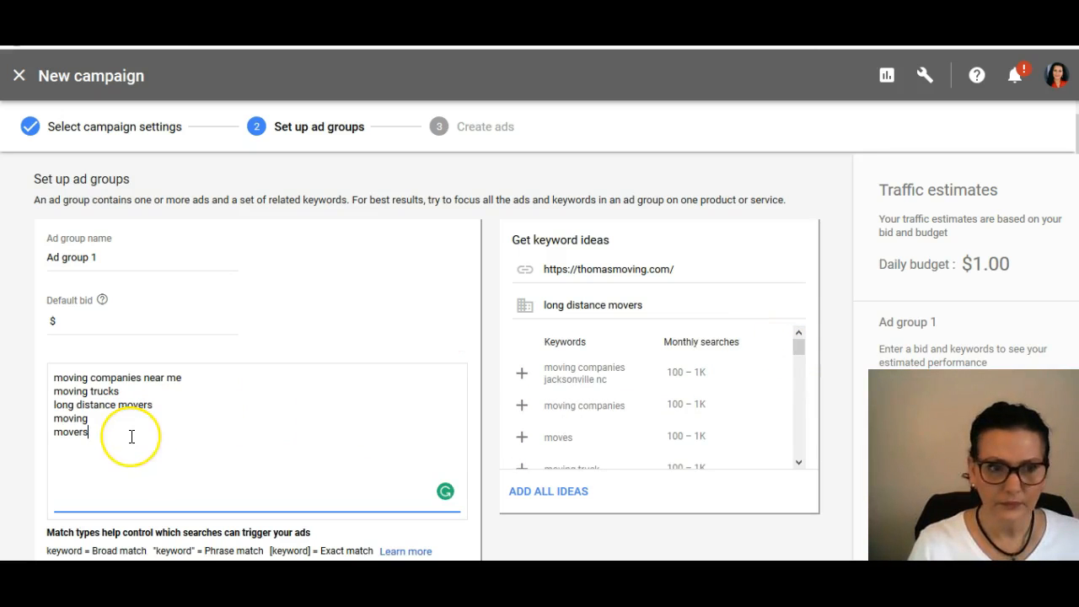
text(mo)
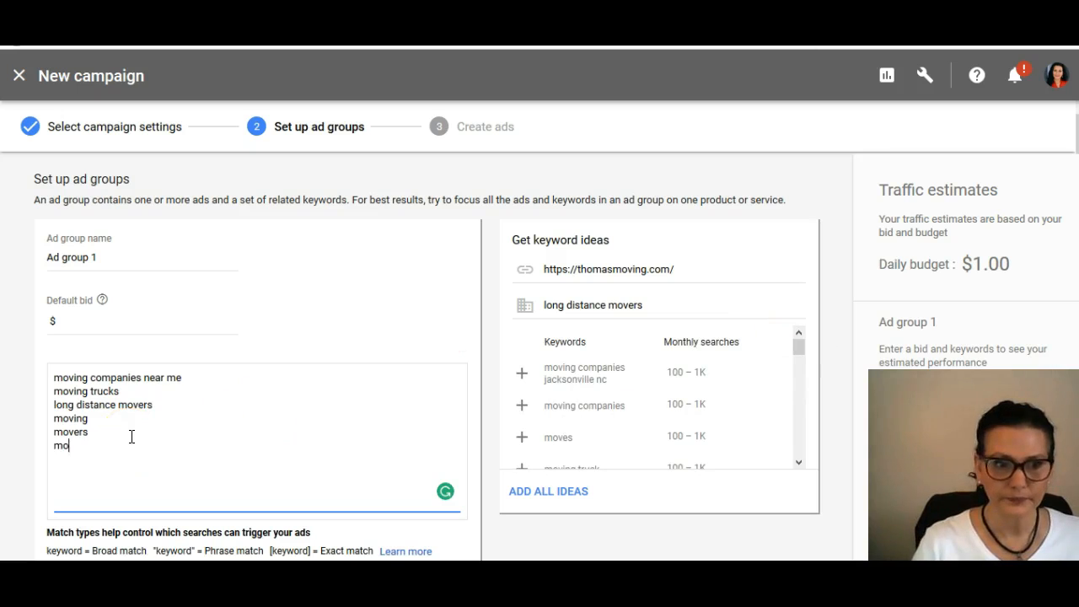
text(ving c)
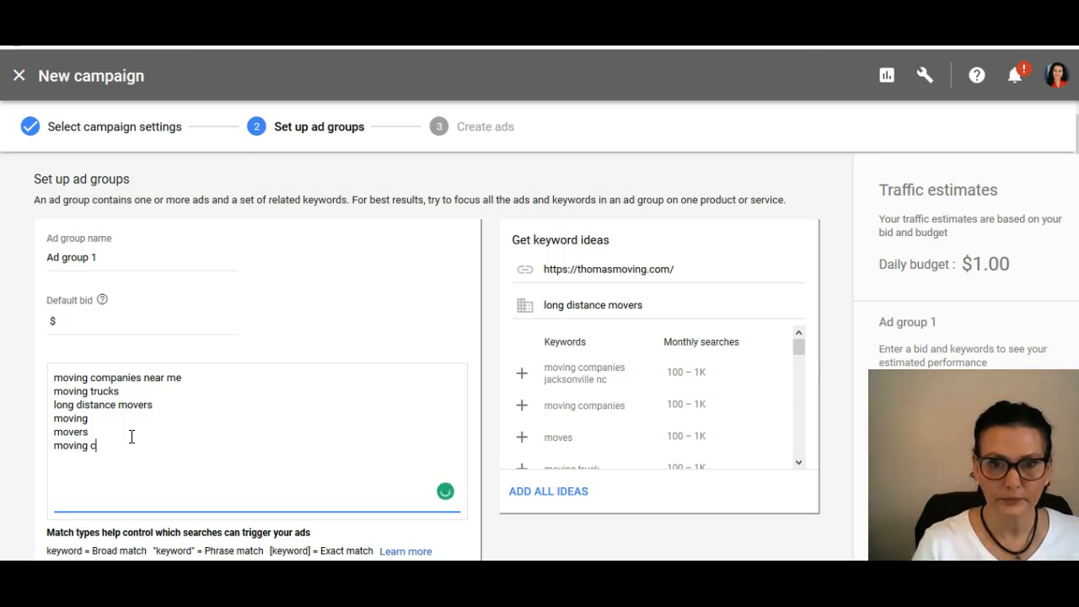
text(ompanie)
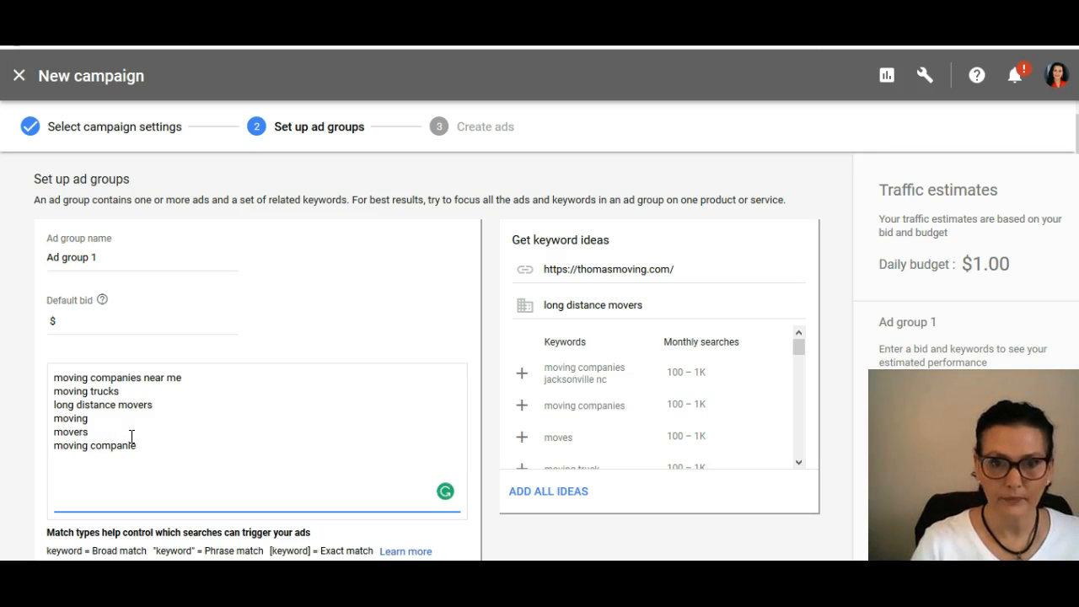
text(s jacks)
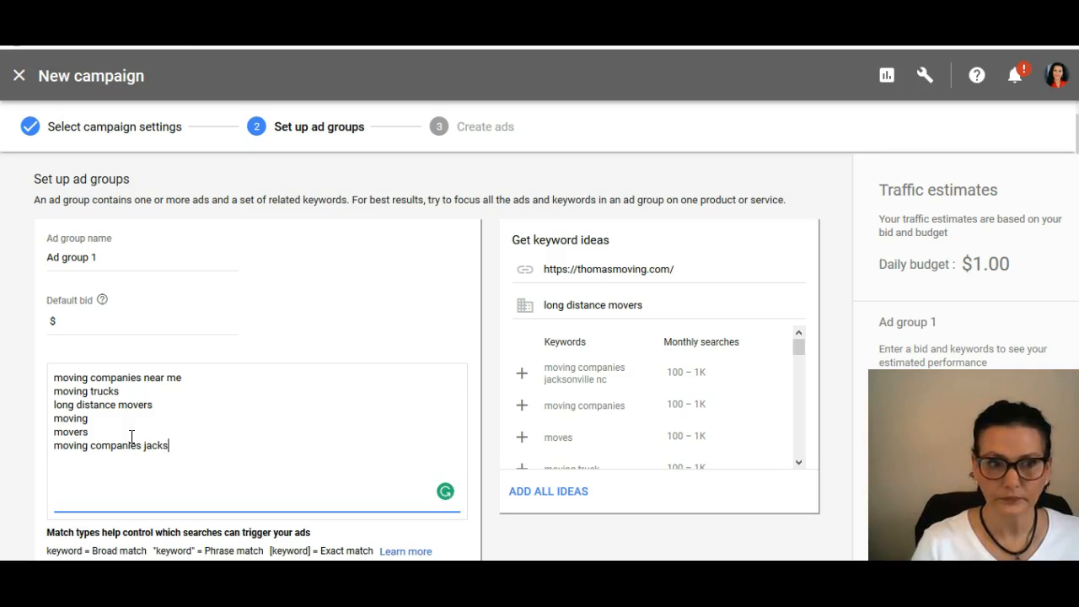
text(onville nc)
Step: Add the keywords moving companies and moves on separate new lines of the ad group's keyword list
key(Return)
text(moving )
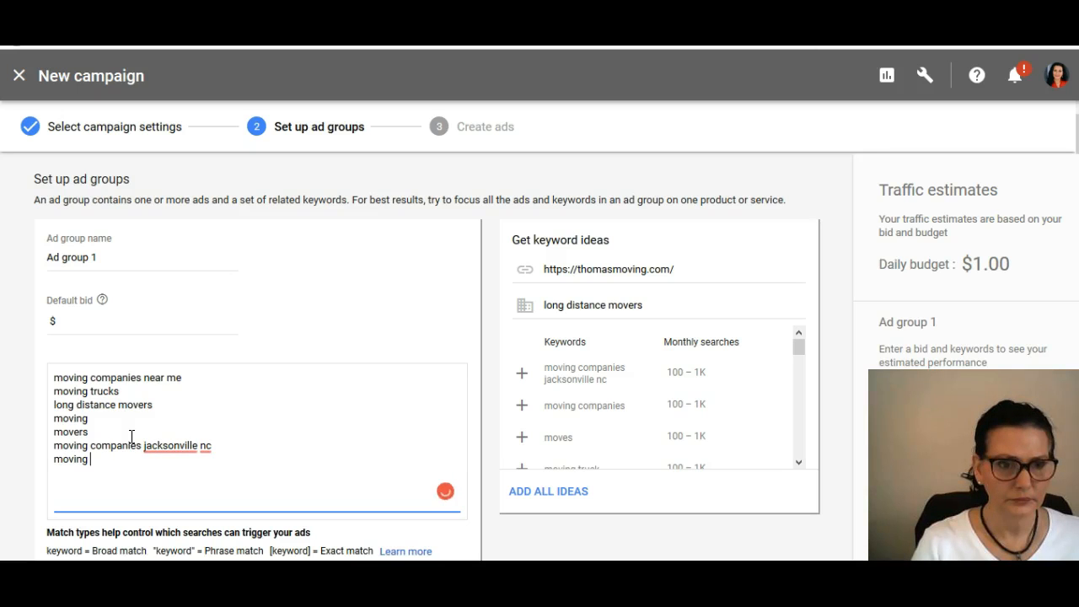
text(companies)
key(Return)
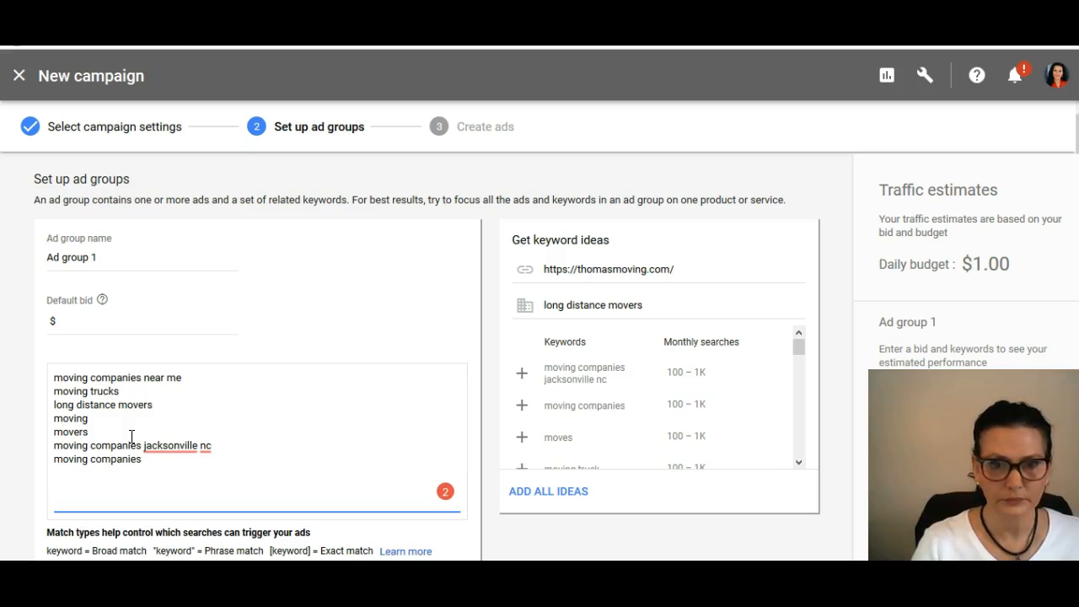
text(moves)
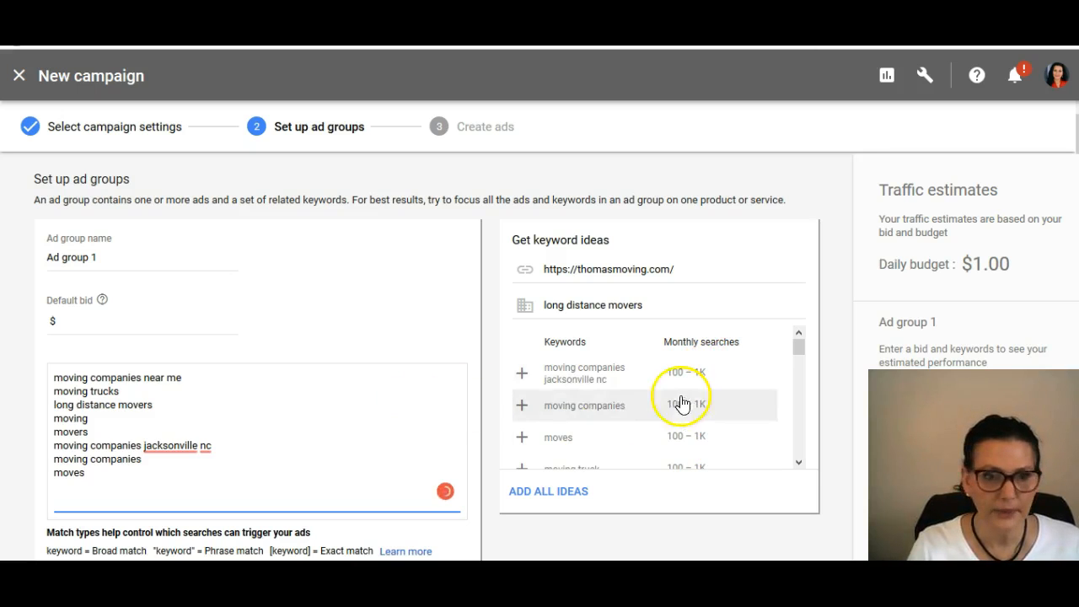
Step: Look through the keyword ideas and their monthly searches down to the end of the list
scroll(764, 453, down, 2)
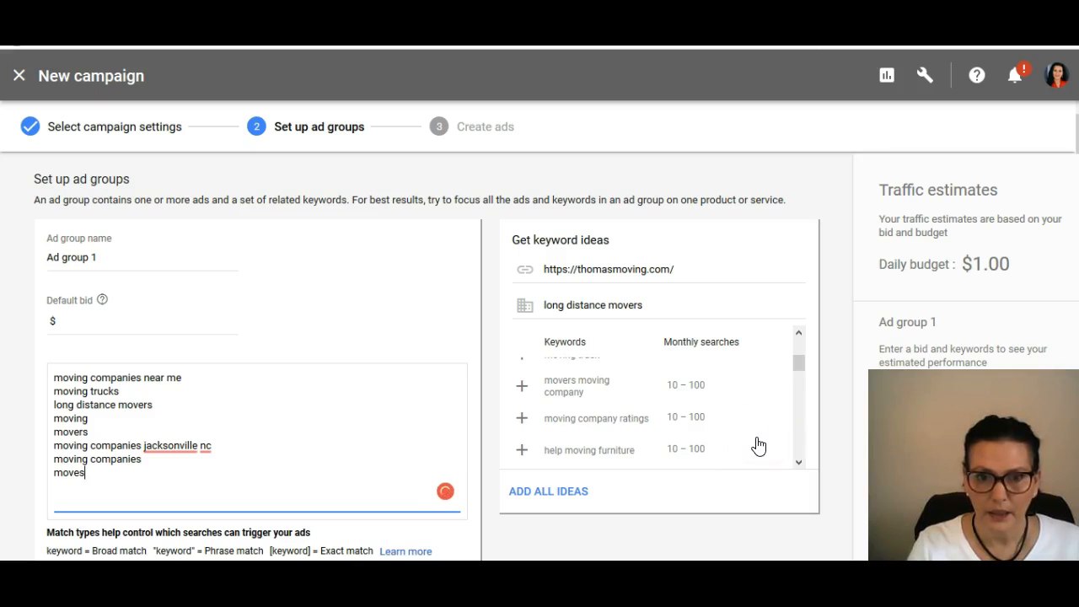
scroll(756, 437, up, 1)
scroll(753, 434, down, 5)
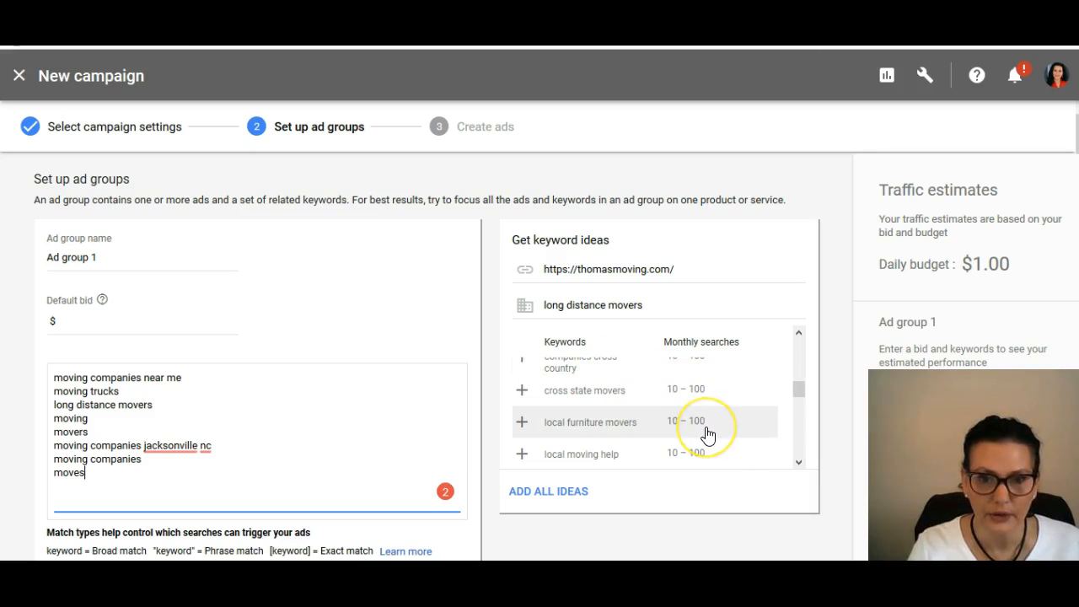
click(707, 462)
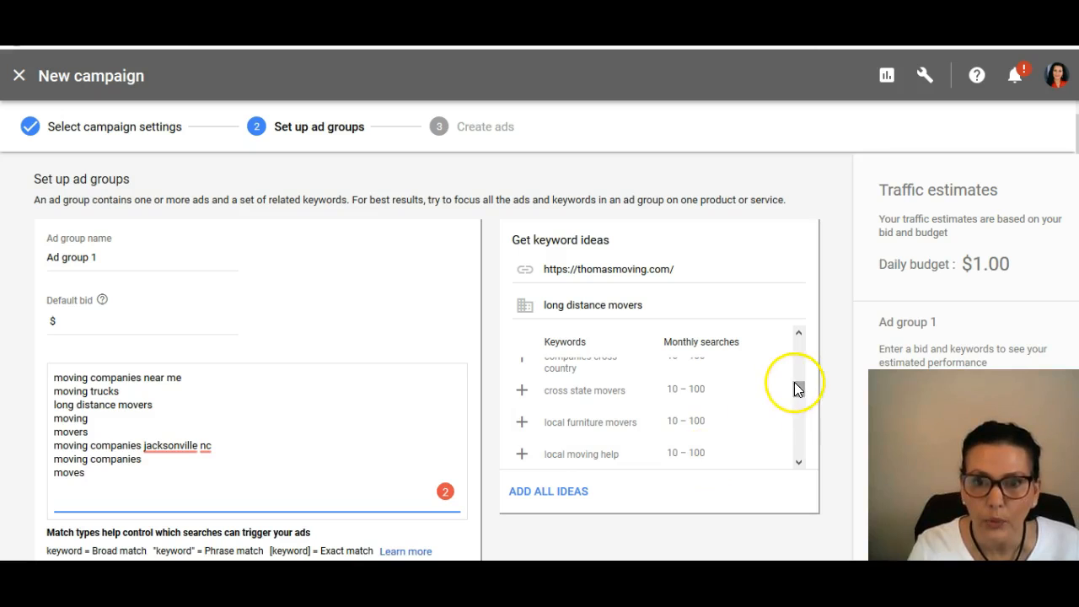
drag(796, 388, 797, 456)
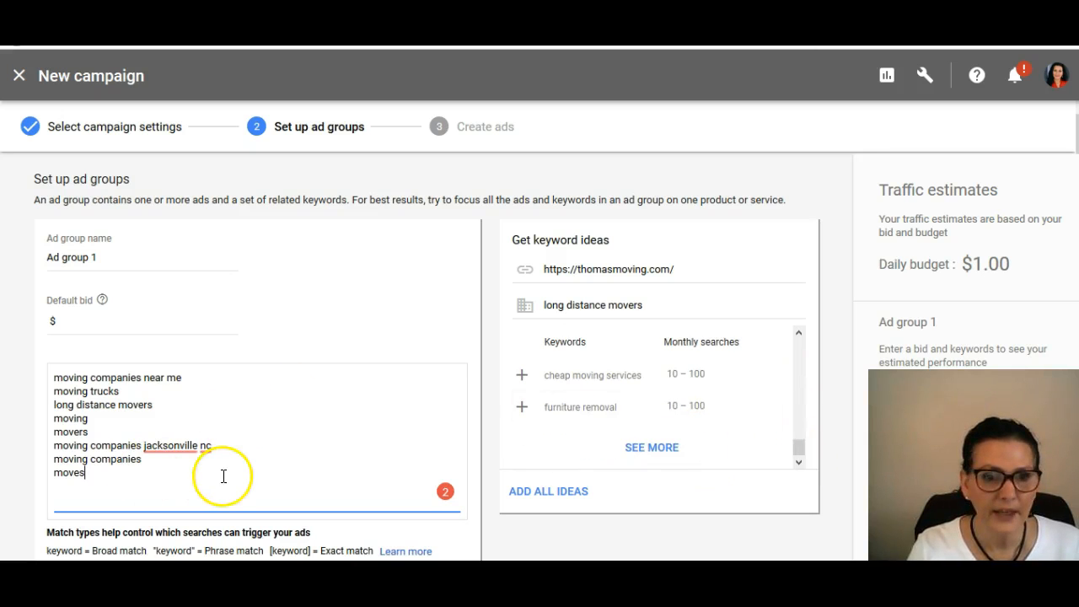
Step: Rename the ad group as Biz 1
click(118, 257)
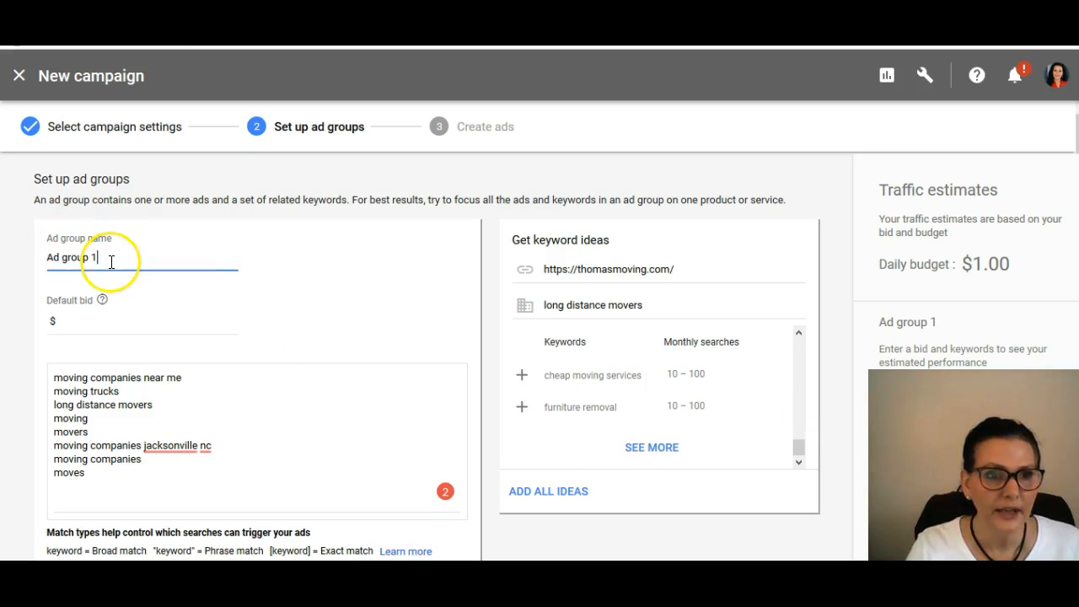
key(ctrl+a)
key(BackSpace)
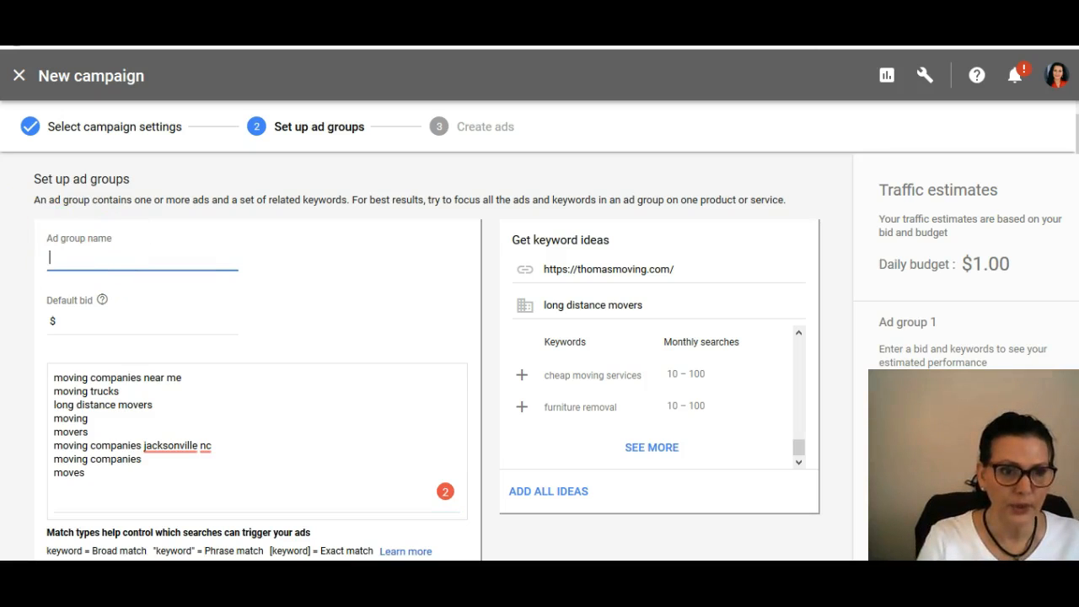
text(J)
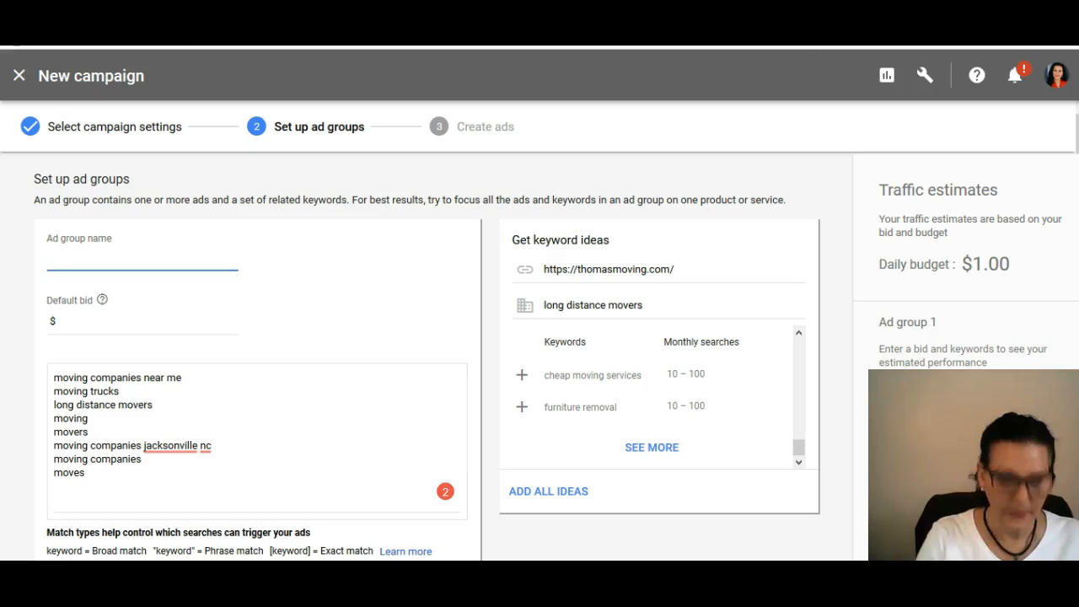
text(Biz 1)
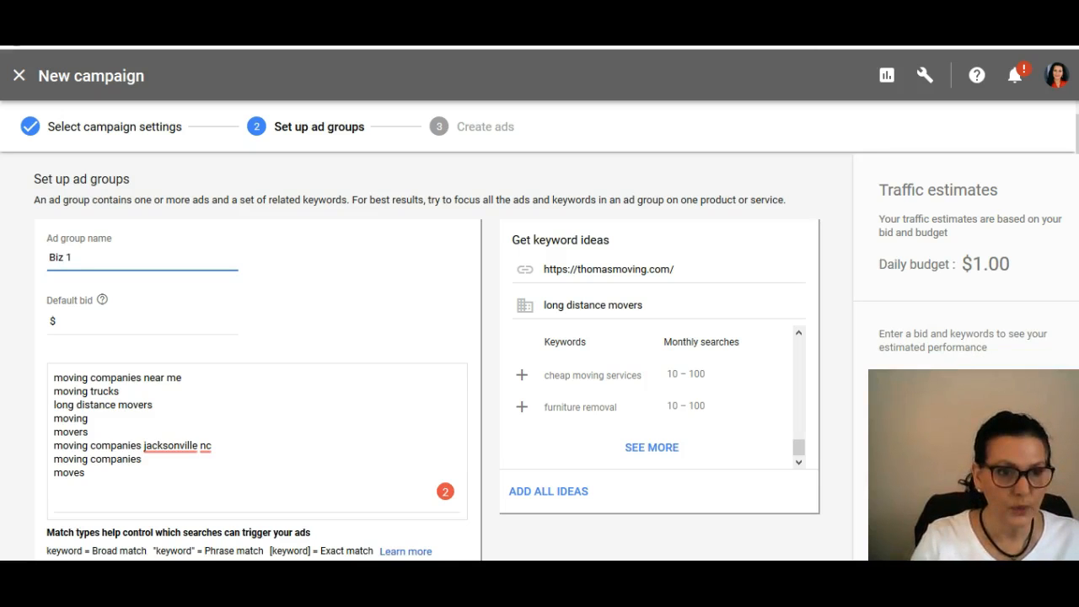
Step: Set the default bid of the ad group Biz 1 to $1.00
click(108, 328)
text(1)
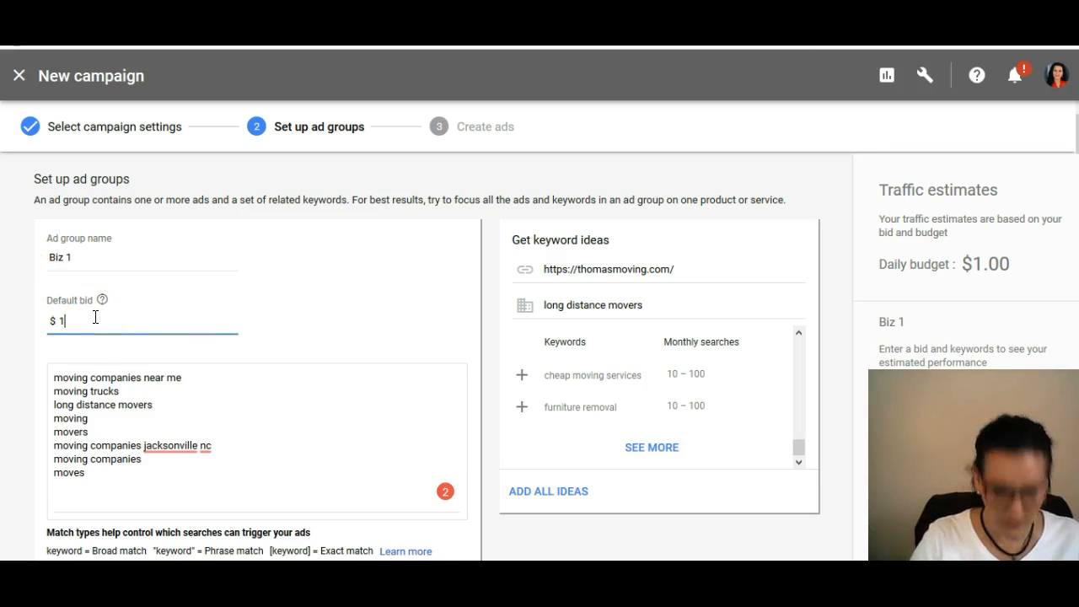
text(.00)
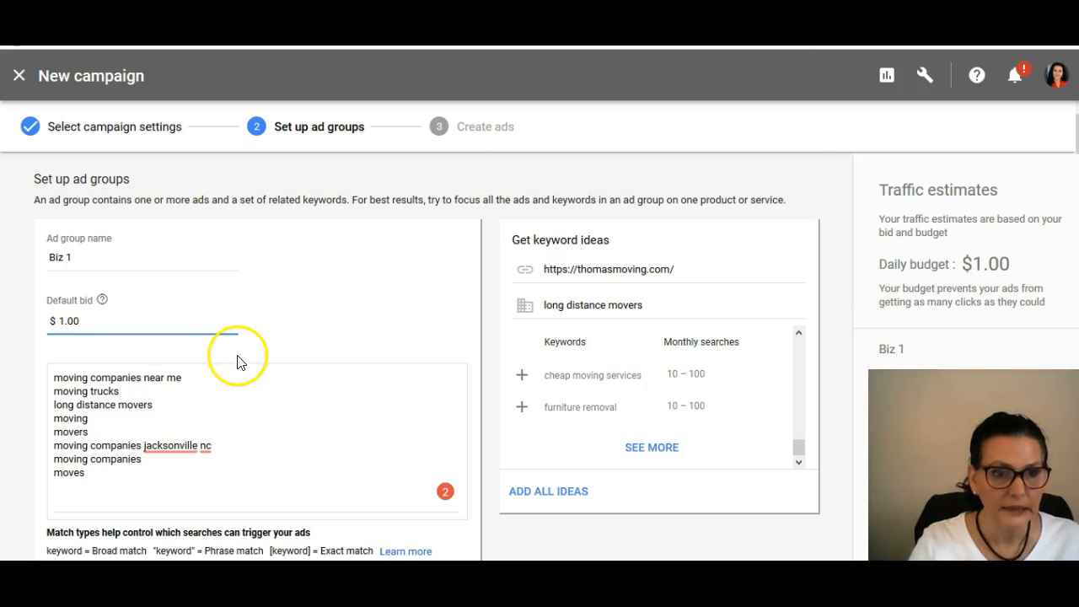
Step: Set the ad group's default bid to $.25 and update the traffic estimates
scroll(238, 359, down, 3)
scroll(315, 270, up, 2)
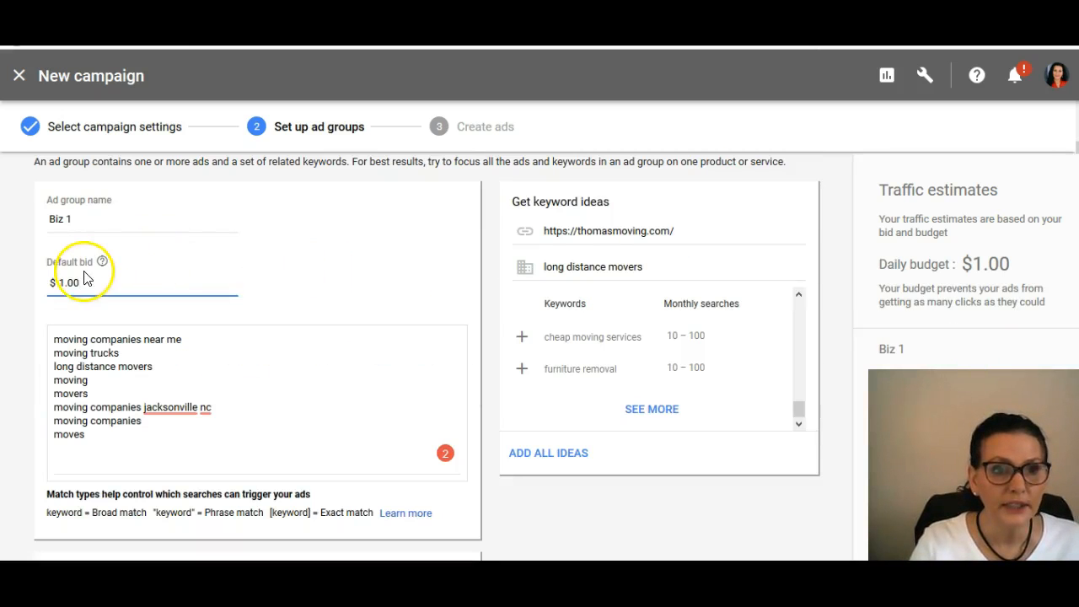
drag(85, 281, 48, 282)
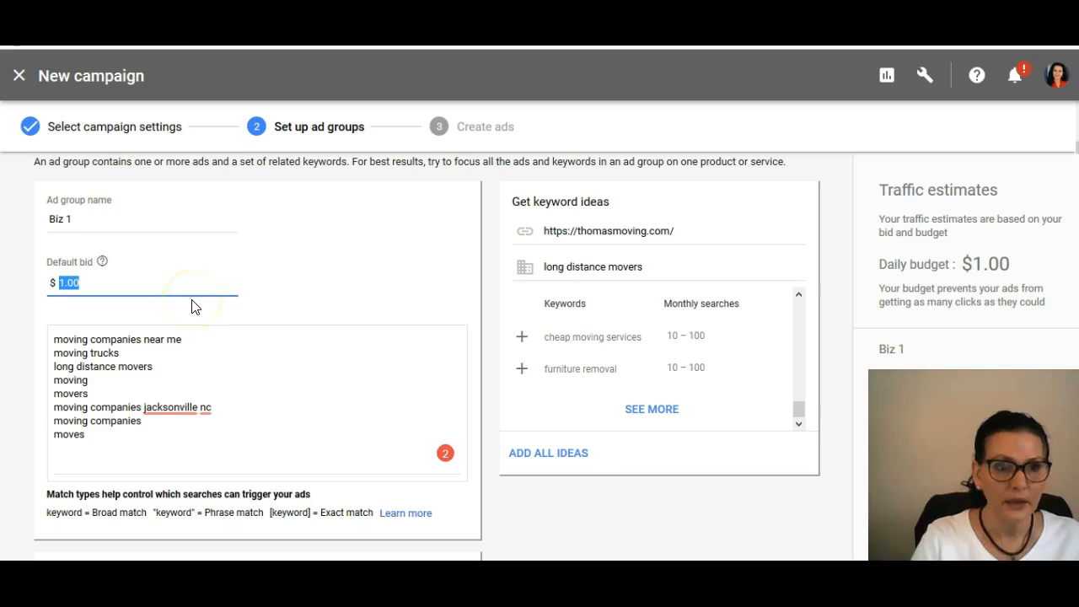
key(BackSpace)
text(.25)
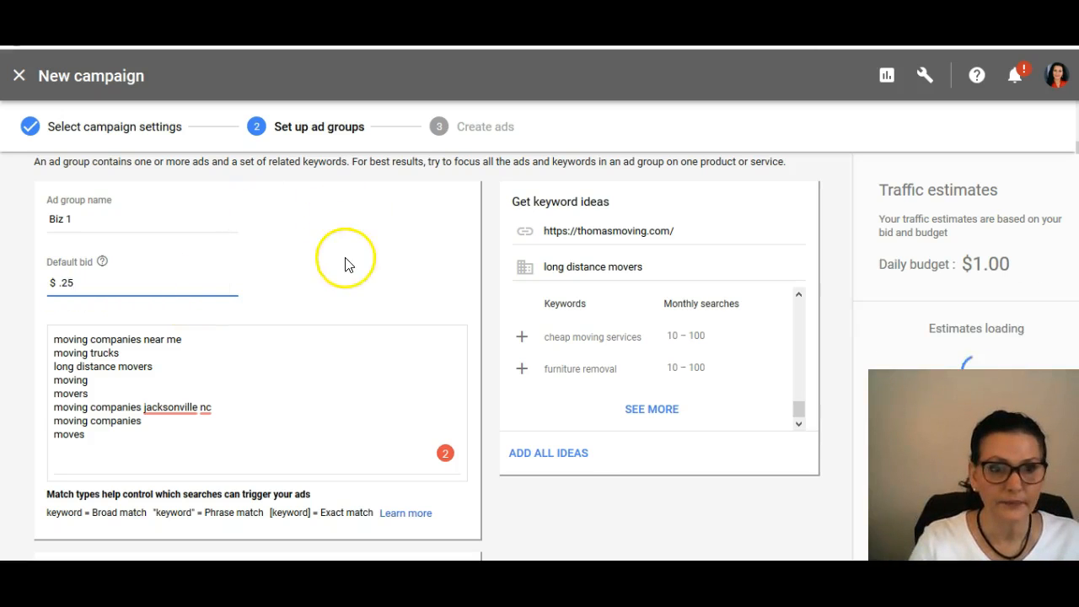
click(342, 276)
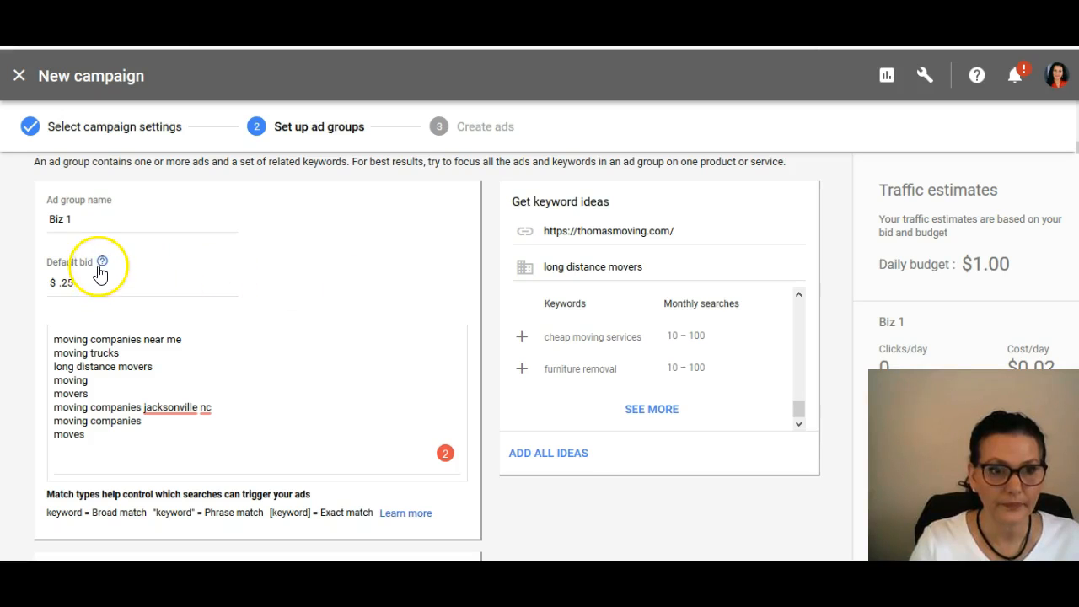
mouse_move(102, 269)
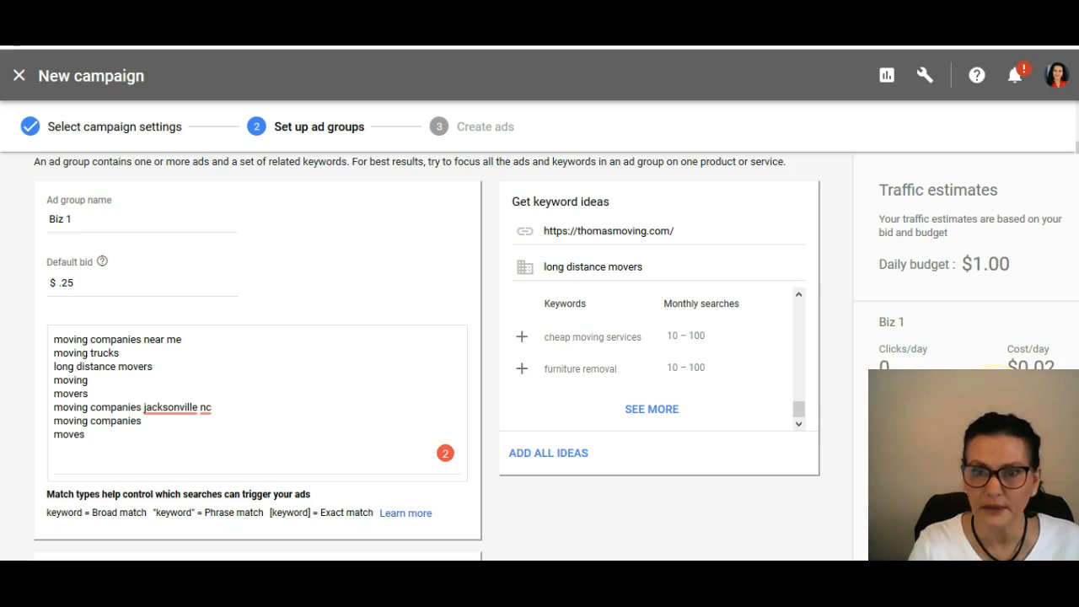
Step: Set the ad group's default bid to $.50 to compare its traffic estimates
click(96, 282)
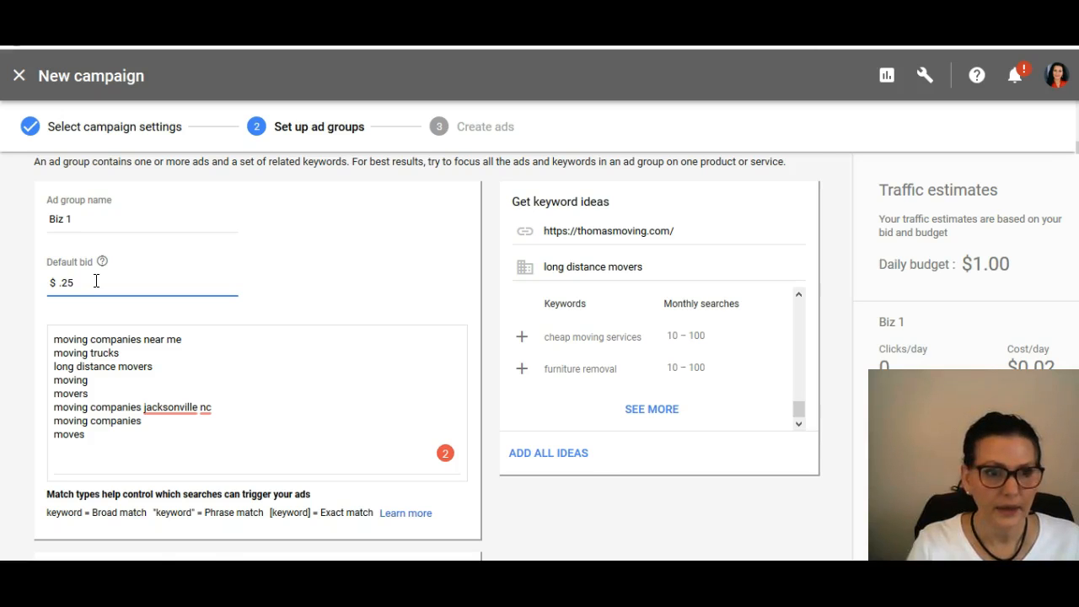
scroll(97, 283, down, 2)
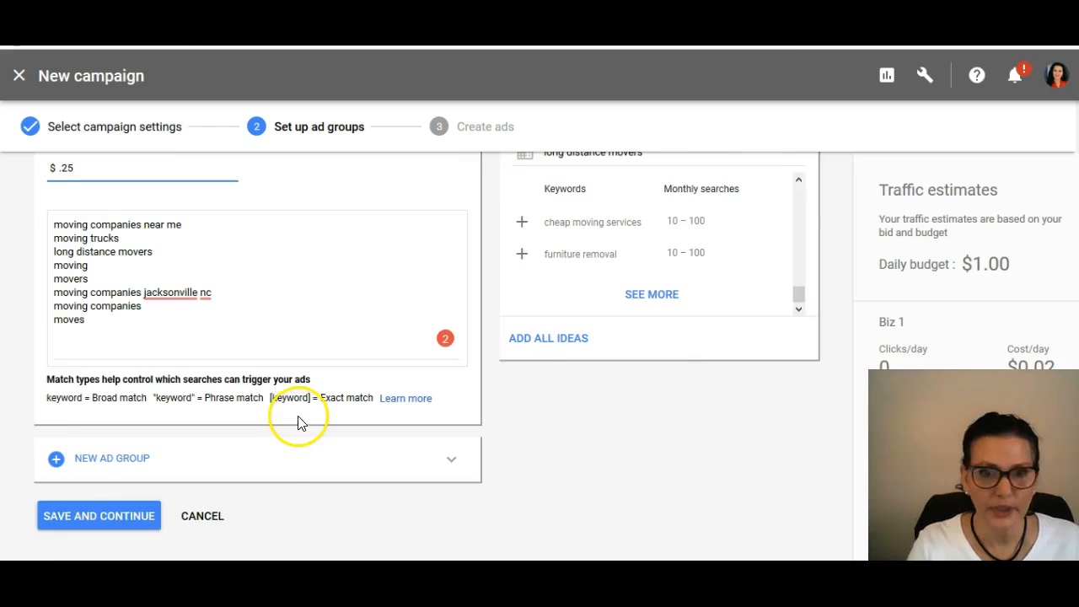
scroll(301, 422, up, 3)
double_click(61, 321)
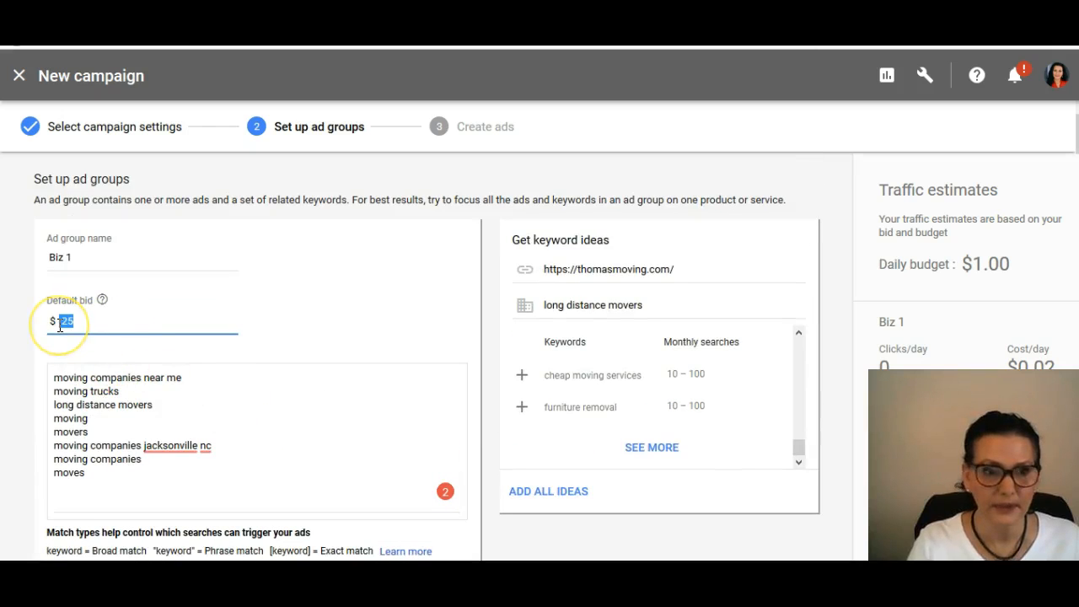
key(BackSpace)
text(.50)
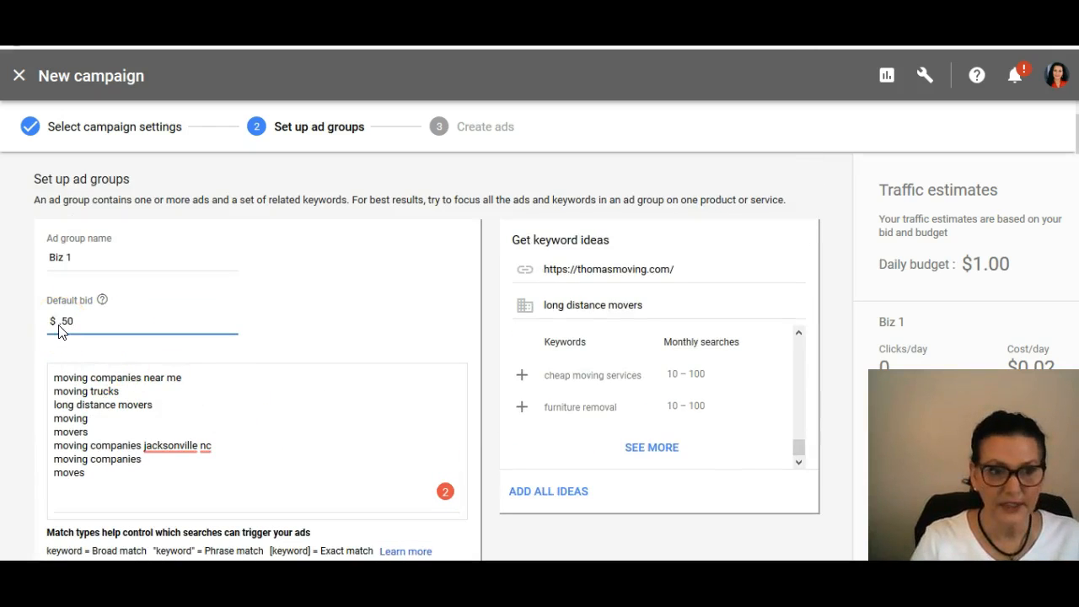
click(229, 332)
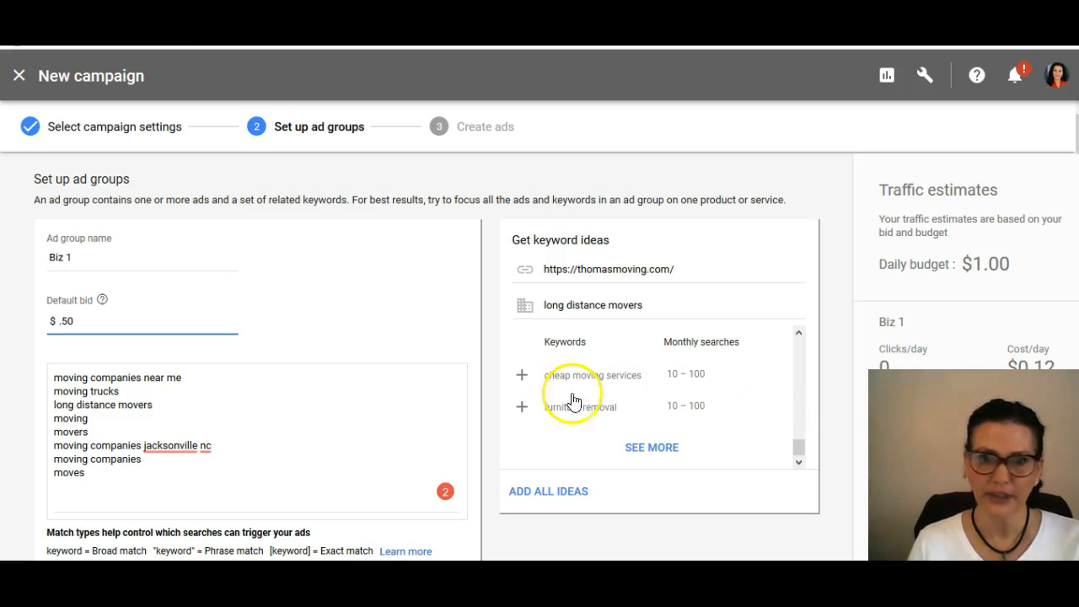
Step: Try a default bid of $.75 for the ad group and refresh its traffic estimates
double_click(65, 323)
text(75)
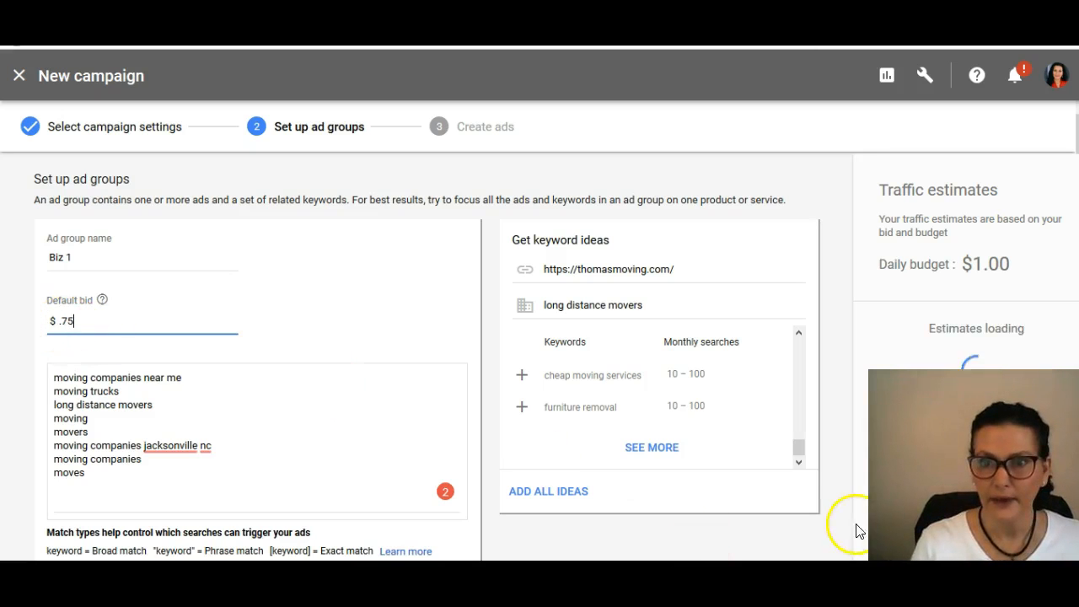
click(894, 523)
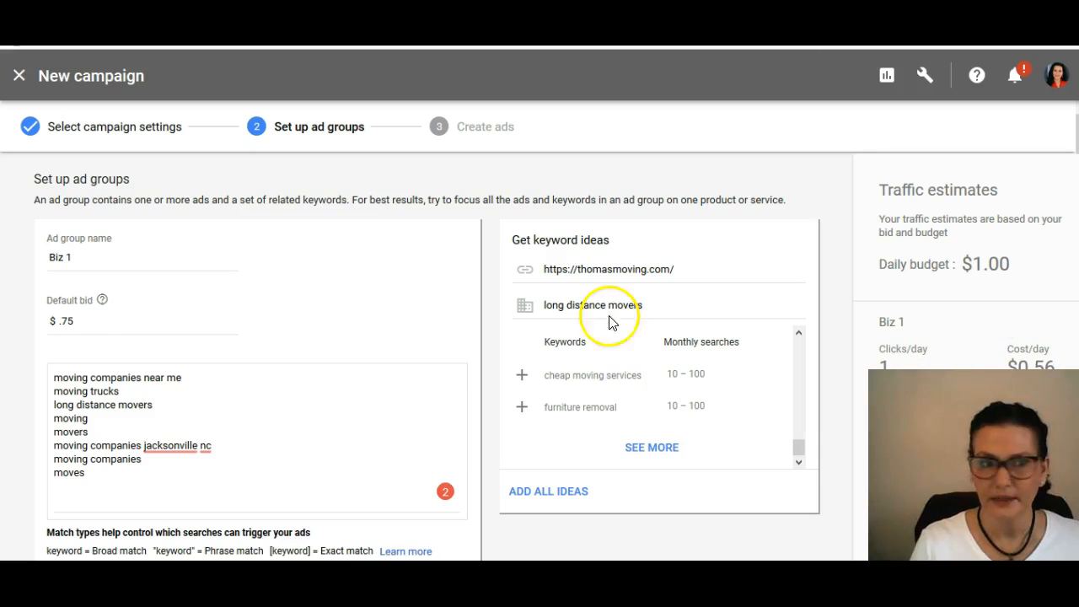
Step: Try a default bid of $1.00 for the ad group to compare its traffic estimates
double_click(71, 320)
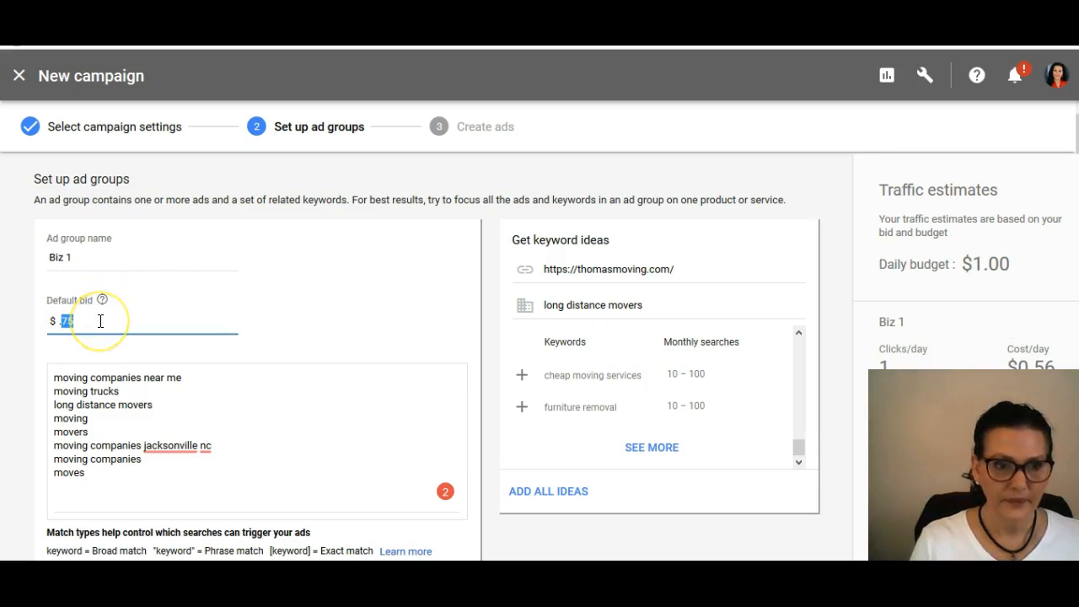
key(BackSpace)
key(BackSpace)
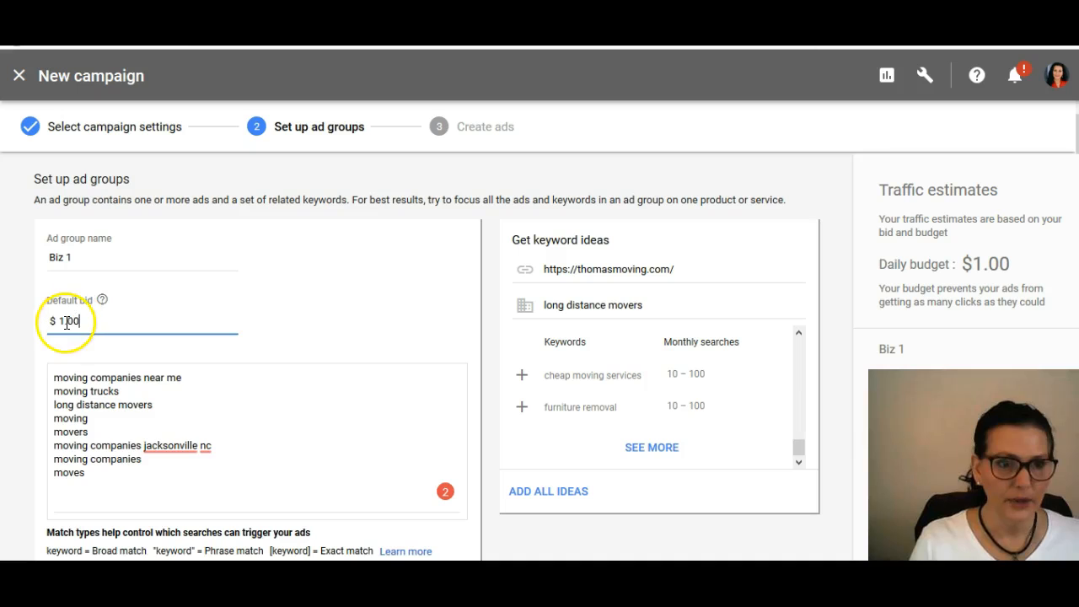
Step: Try a default bid of $.50 again, and set the ad group's default bid to $.75
drag(64, 323, 100, 320)
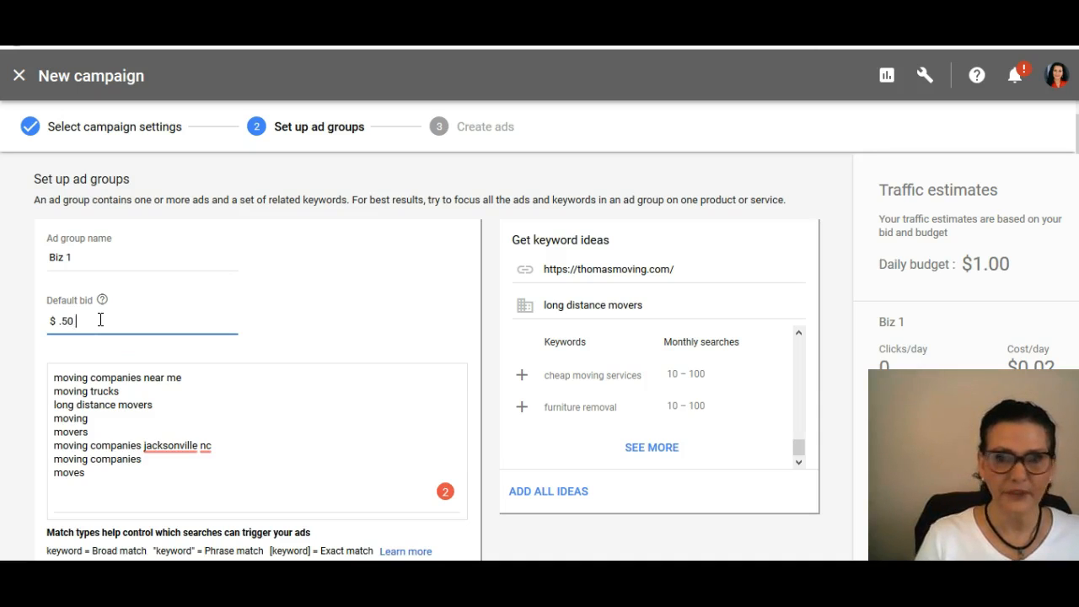
key(BackSpace)
key(BackSpace)
key(BackSpace)
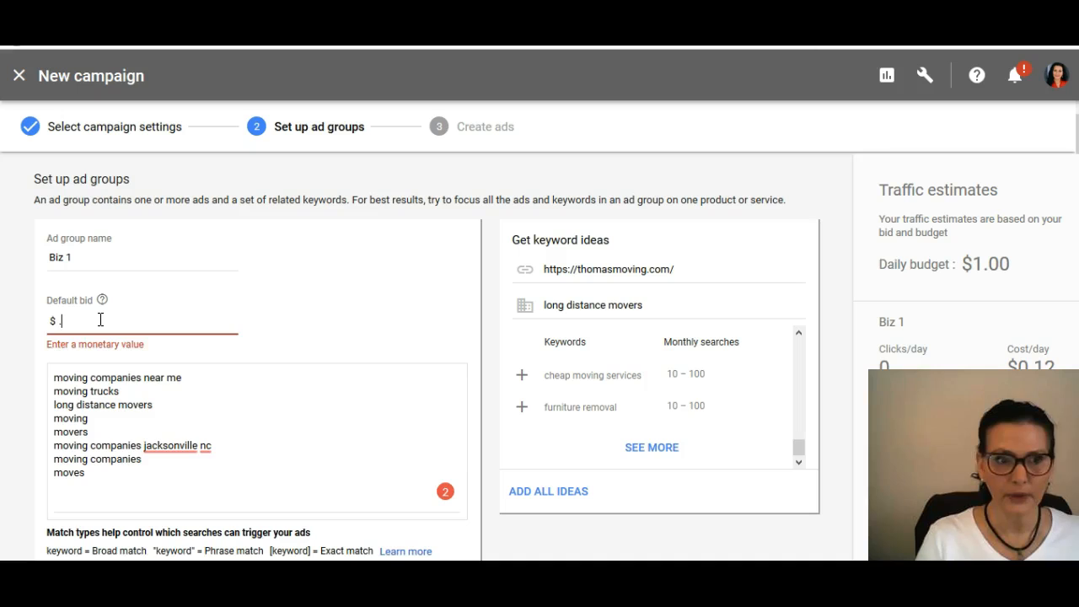
text(.75)
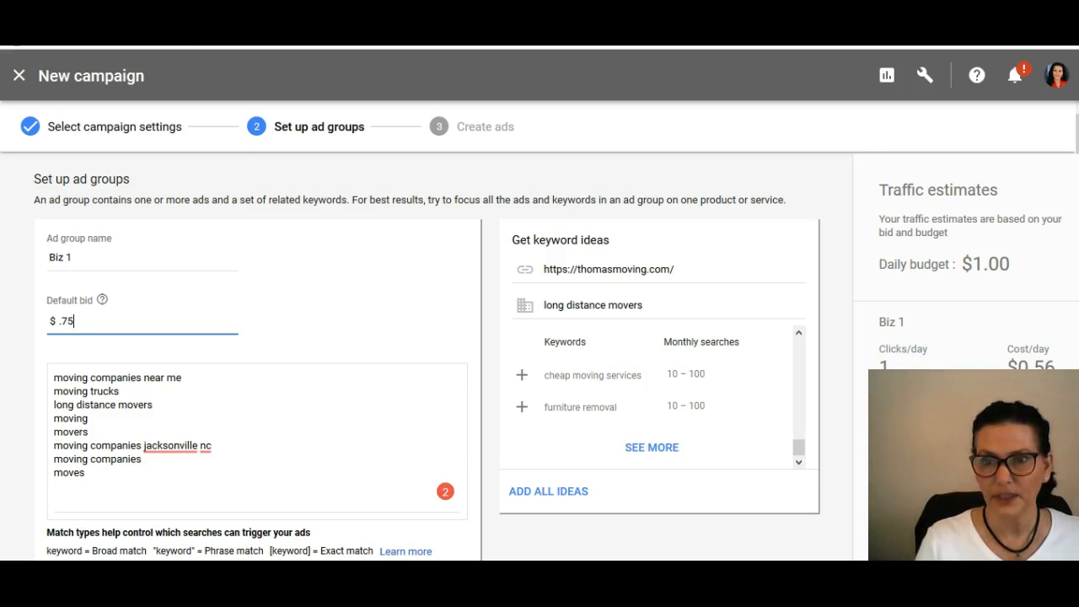
Step: Try default bids of $.10 and $.15 for the ad group to compare their traffic estimates
drag(66, 319, 92, 321)
text(10)
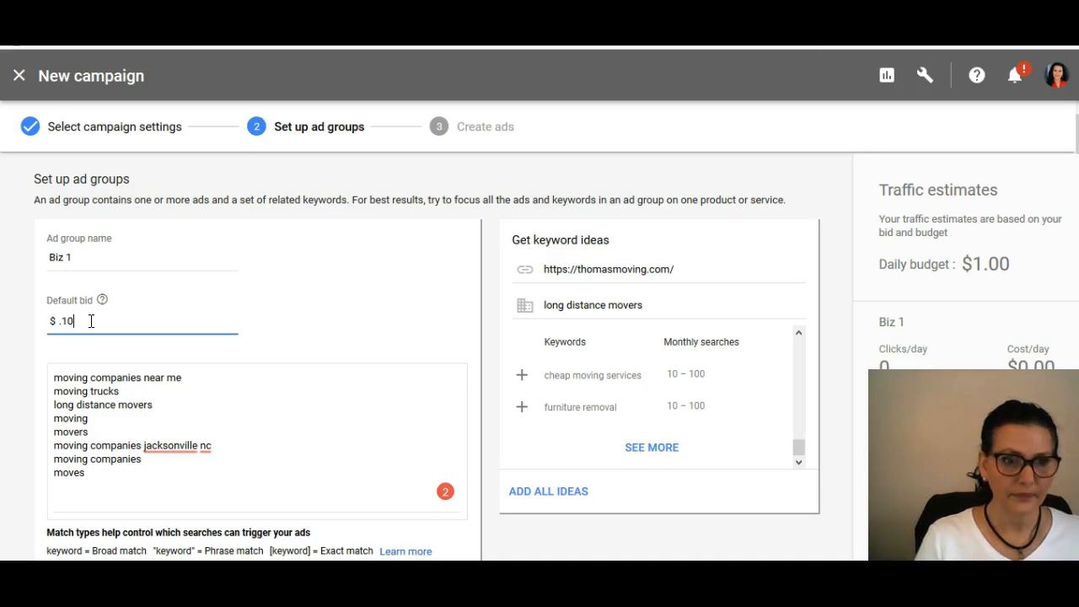
key(BackSpace)
key(BackSpace)
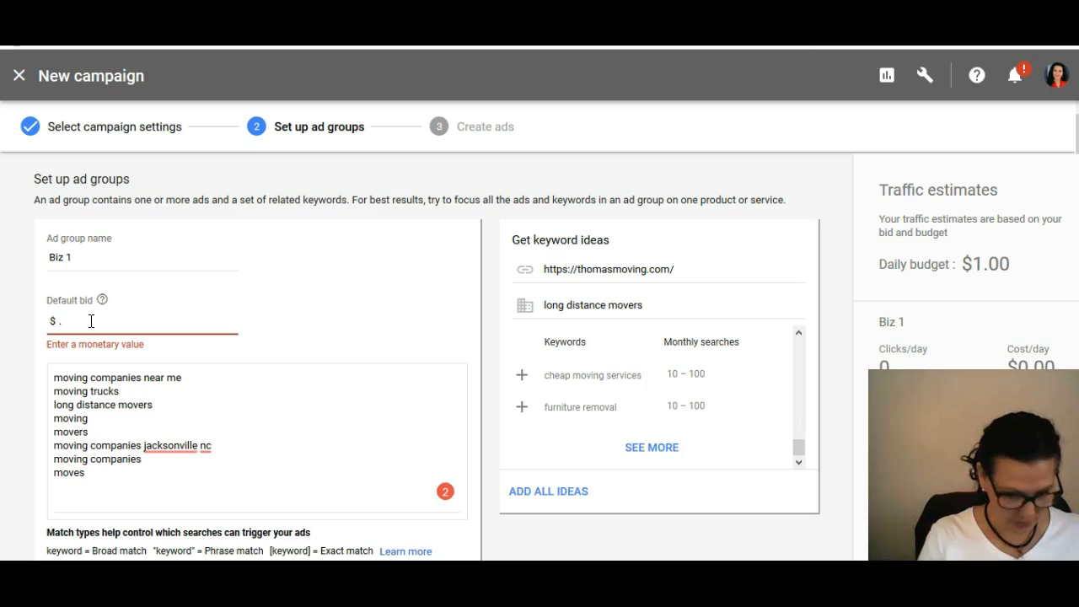
text(15)
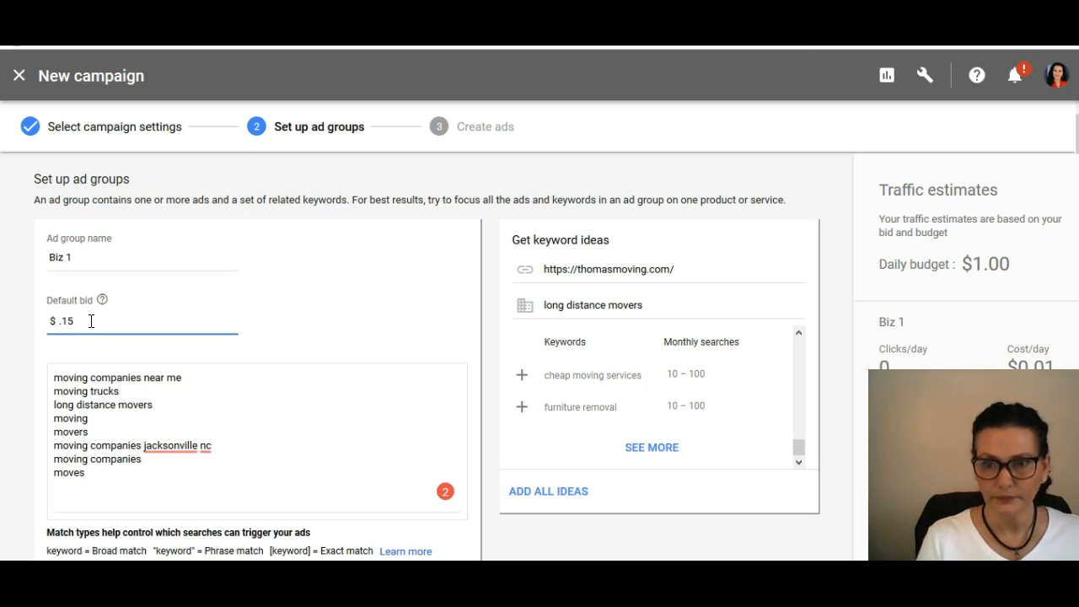
text(===)
key(BackSpace)
key(BackSpace)
key(BackSpace)
key(BackSpace)
key(BackSpace)
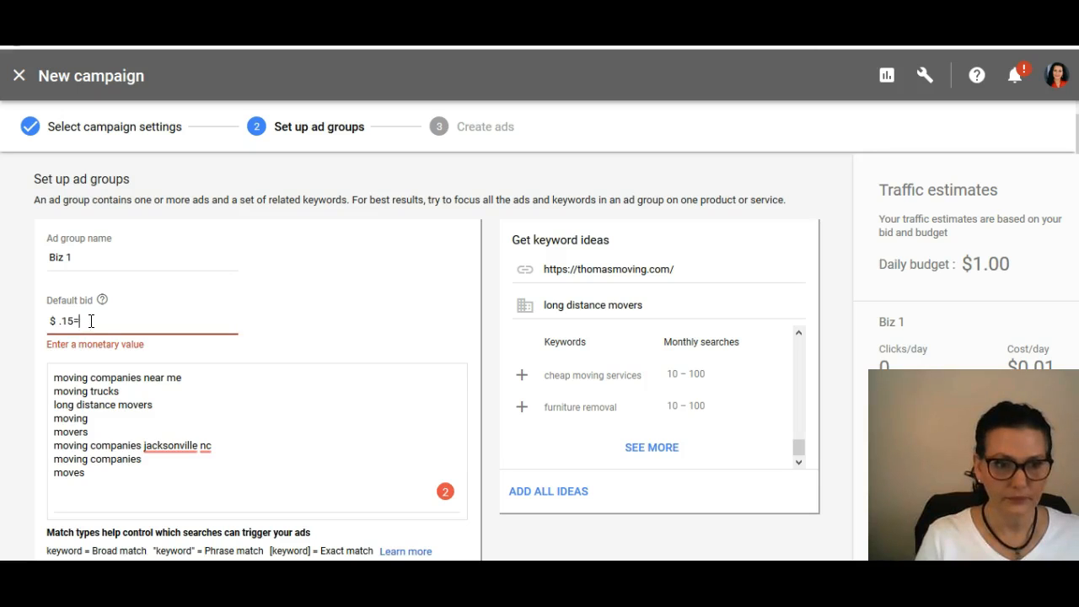
Step: Set the ad group's default bid to $.50 and save the ad group to continue to ad creation
key(BackSpace)
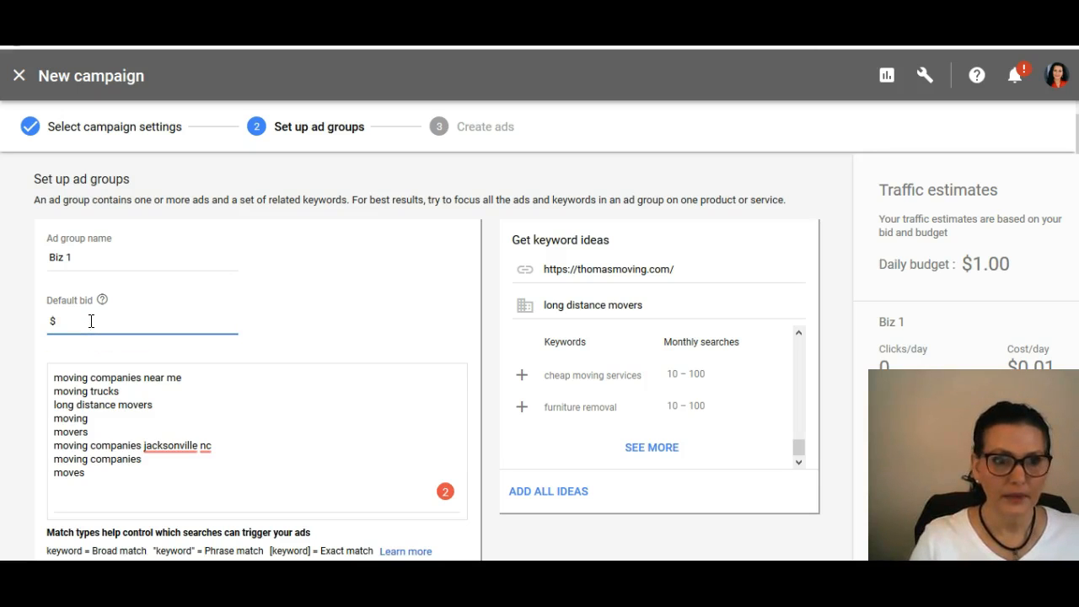
text(.50)
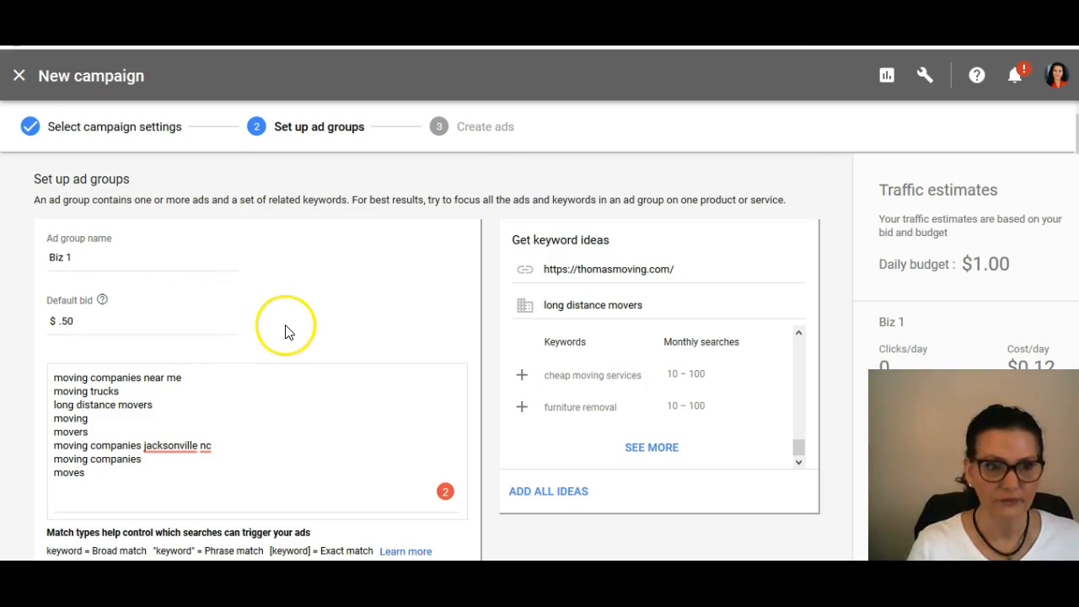
scroll(285, 328, down, 2)
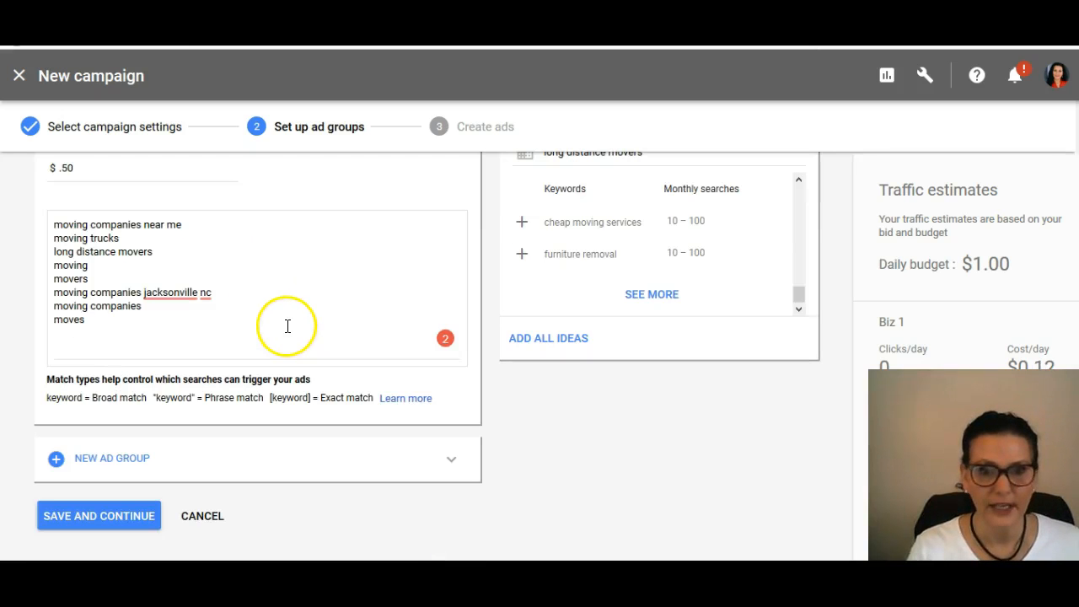
click(87, 518)
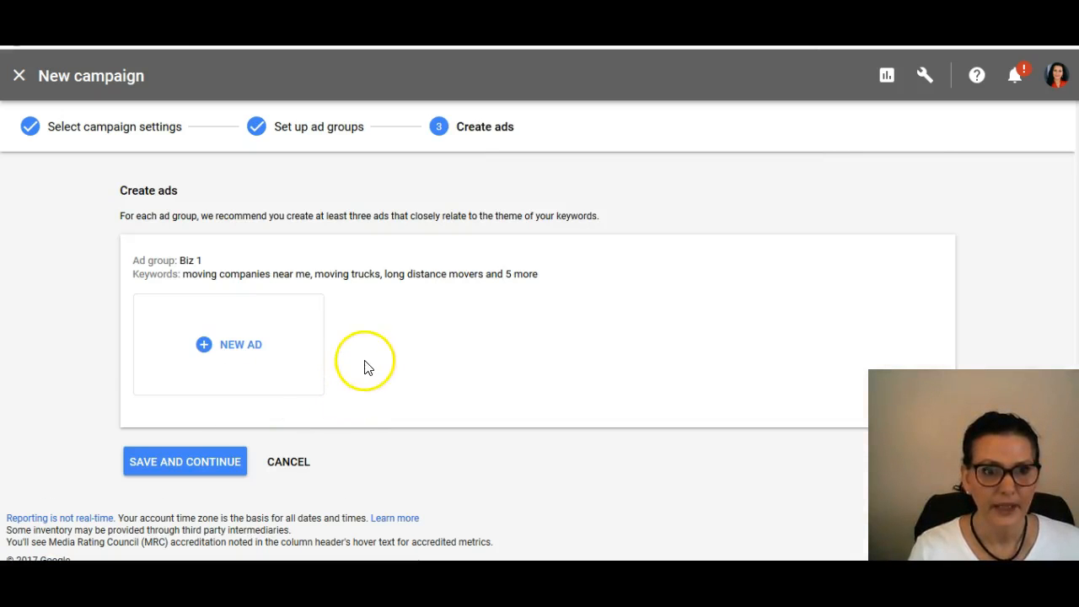
click(251, 339)
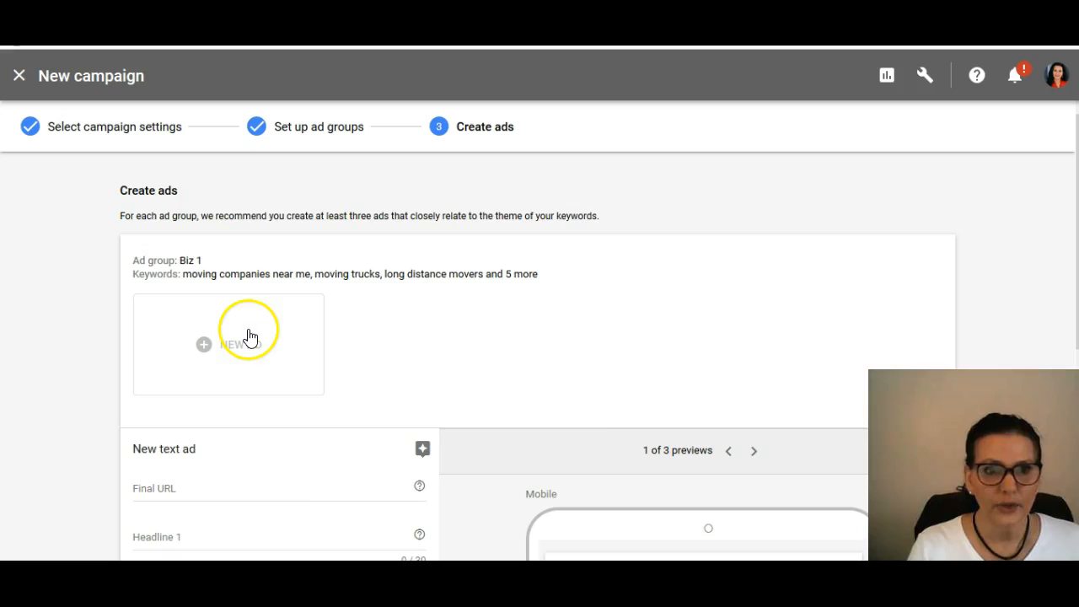
scroll(595, 315, down, 2)
scroll(798, 410, down, 2)
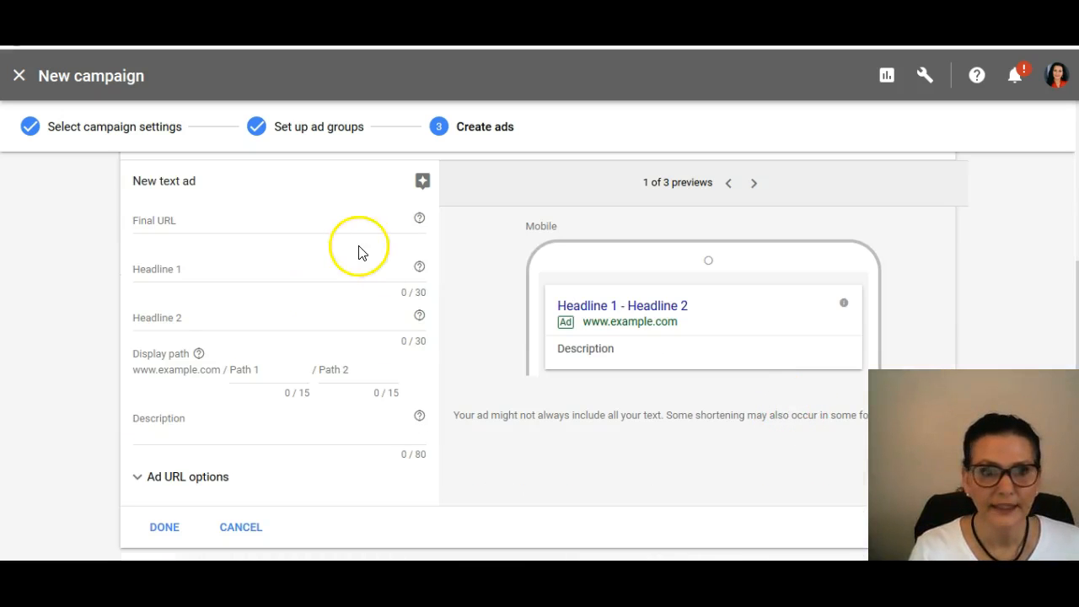
click(212, 221)
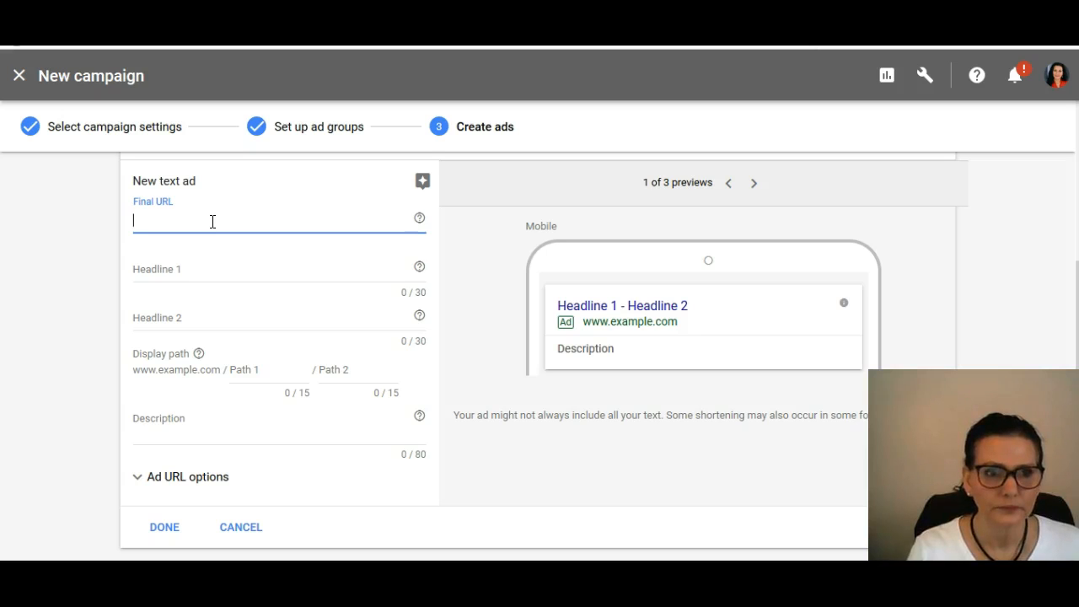
text(https://thomasmoving.com/)
Step: Check the moving company's website for wording and try "Over 30 years moving experience" as Headline 1
click(208, 274)
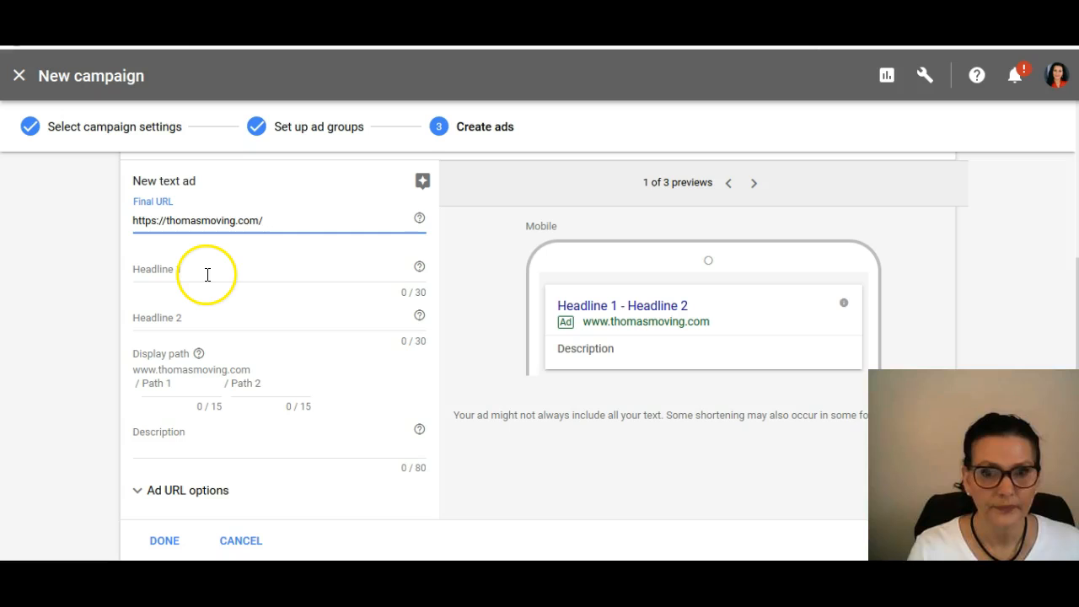
click(206, 274)
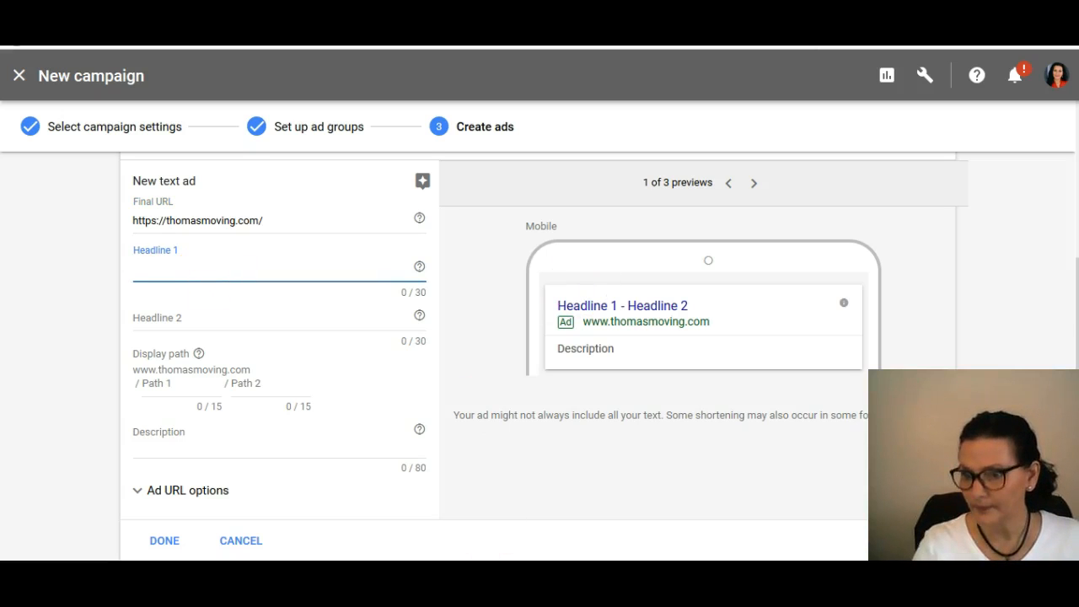
key(ctrl+Tab)
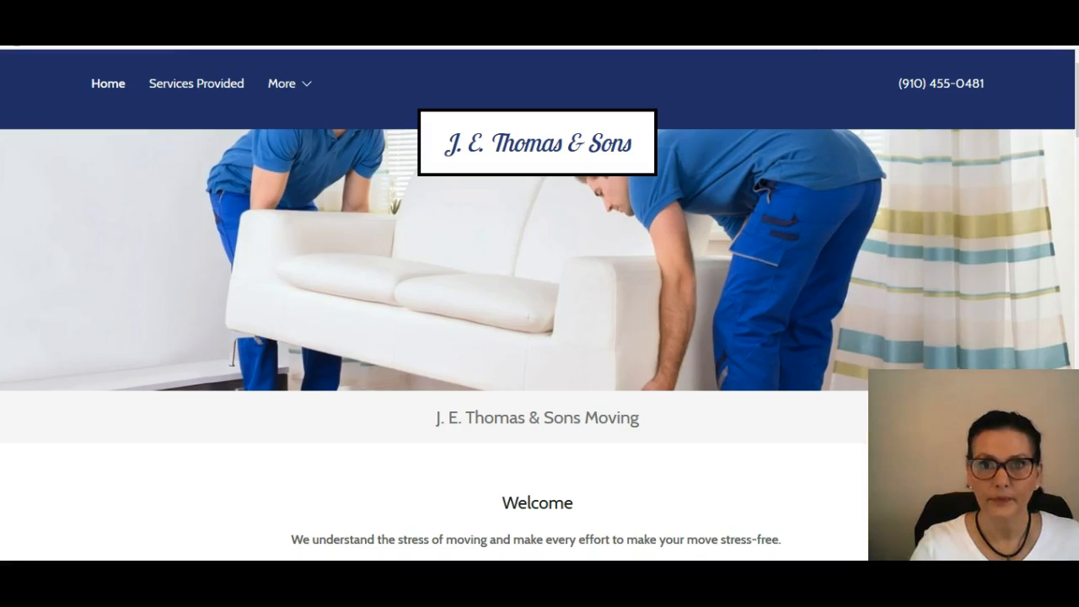
scroll(752, 391, down, 10)
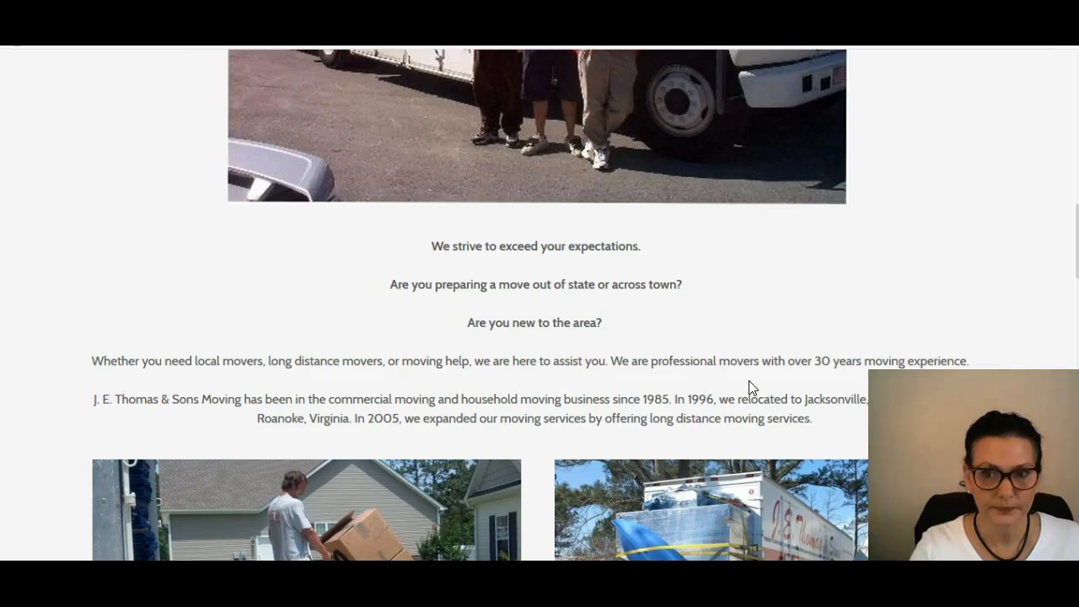
scroll(751, 389, down, 7)
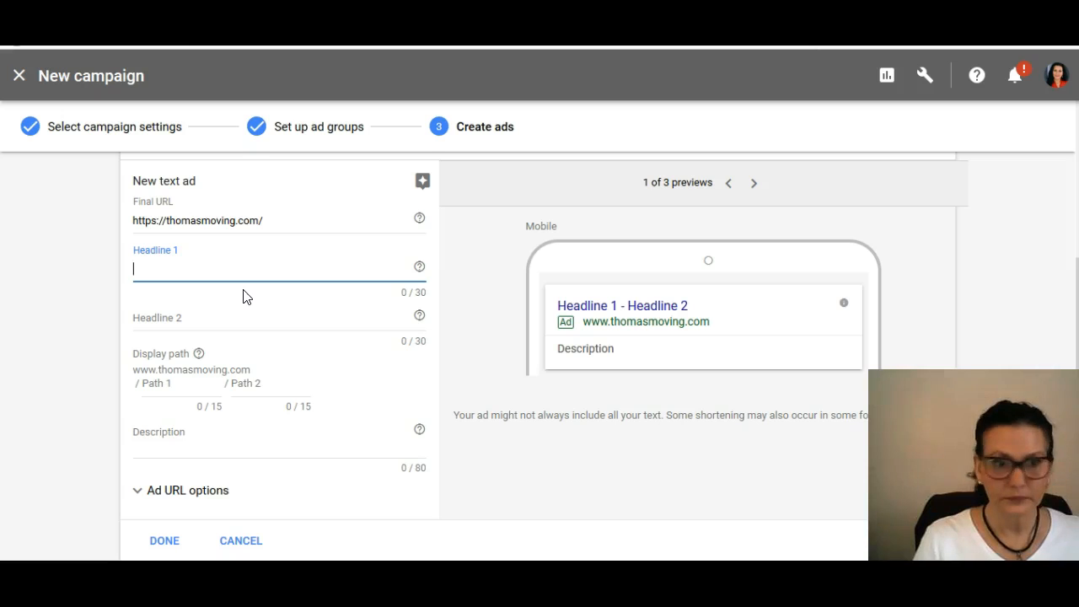
text(Over 3)
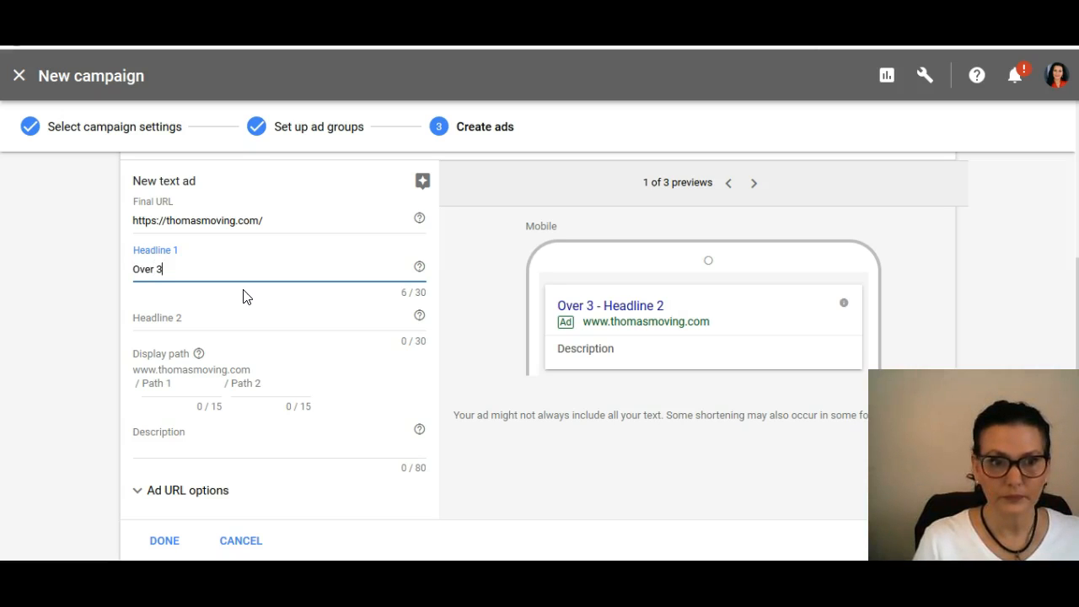
text(0)
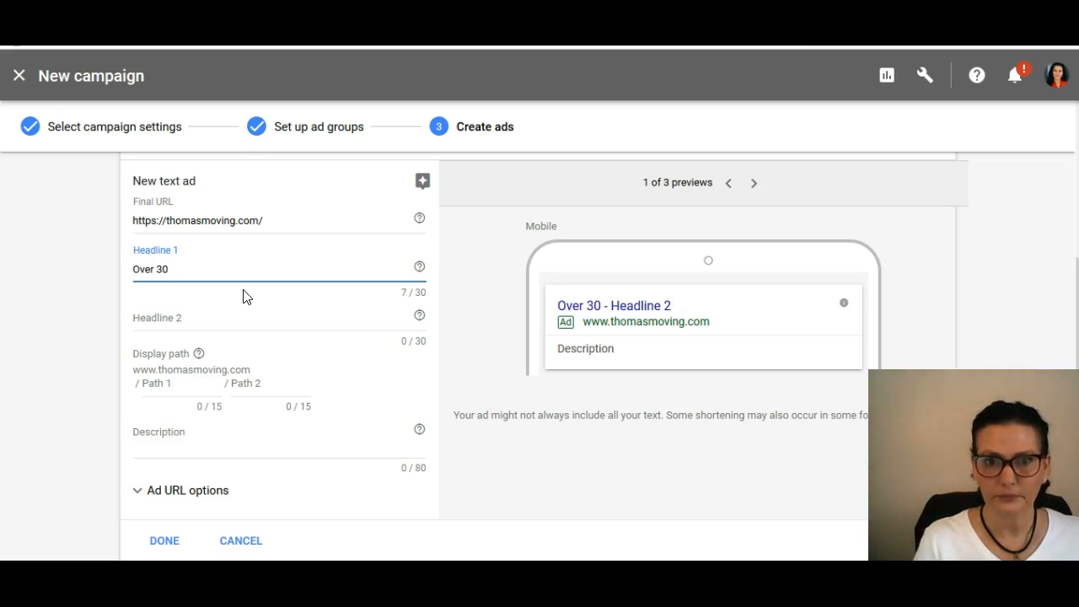
text( years)
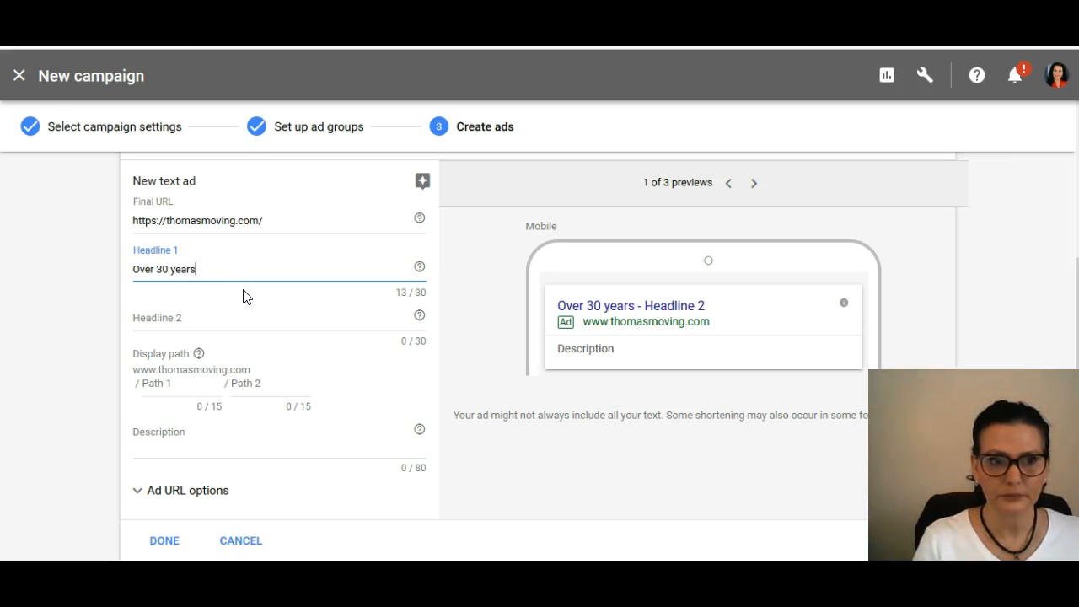
text( moving experience)
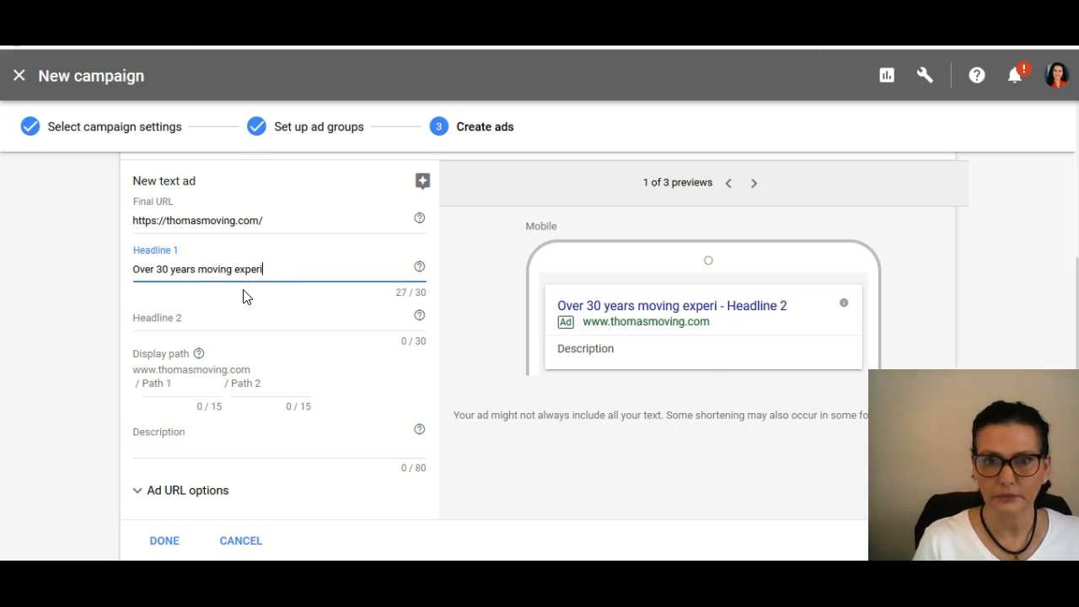
key(BackSpace)
key(BackSpace)
key(BackSpace)
key(BackSpace)
key(BackSpace)
key(BackSpace)
key(BackSpace)
key(BackSpace)
key(BackSpace)
key(BackSpace)
key(BackSpace)
key(BackSpace)
key(BackSpace)
key(BackSpace)
key(BackSpace)
key(BackSpace)
key(BackSpace)
key(BackSpace)
key(BackSpace)
key(BackSpace)
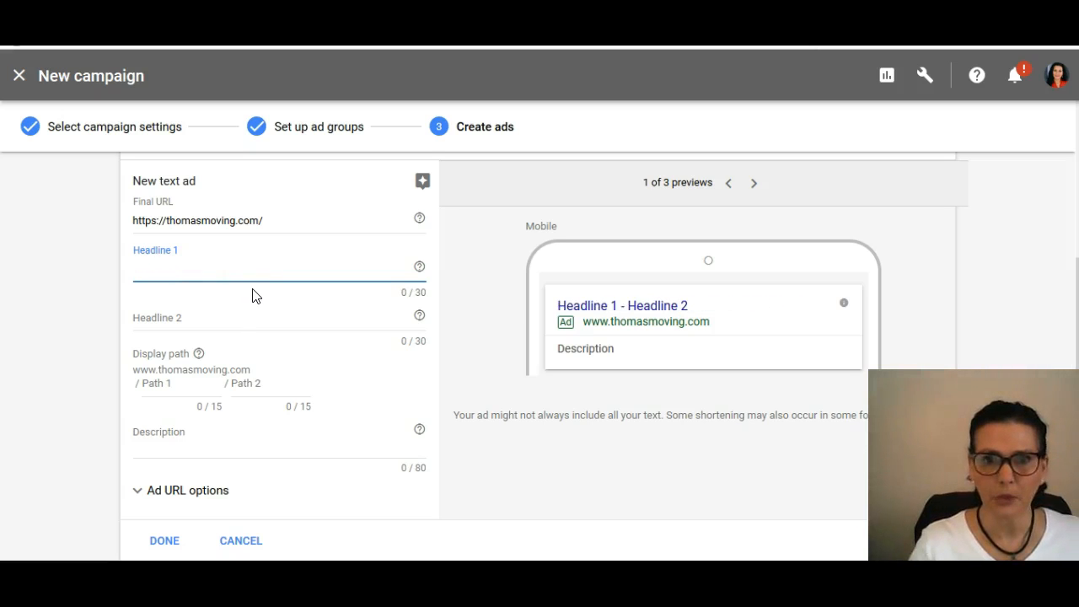
text(Moving)
key(BackSpace)
key(BackSpace)
key(BackSpace)
key(BackSpace)
key(BackSpace)
key(BackSpace)
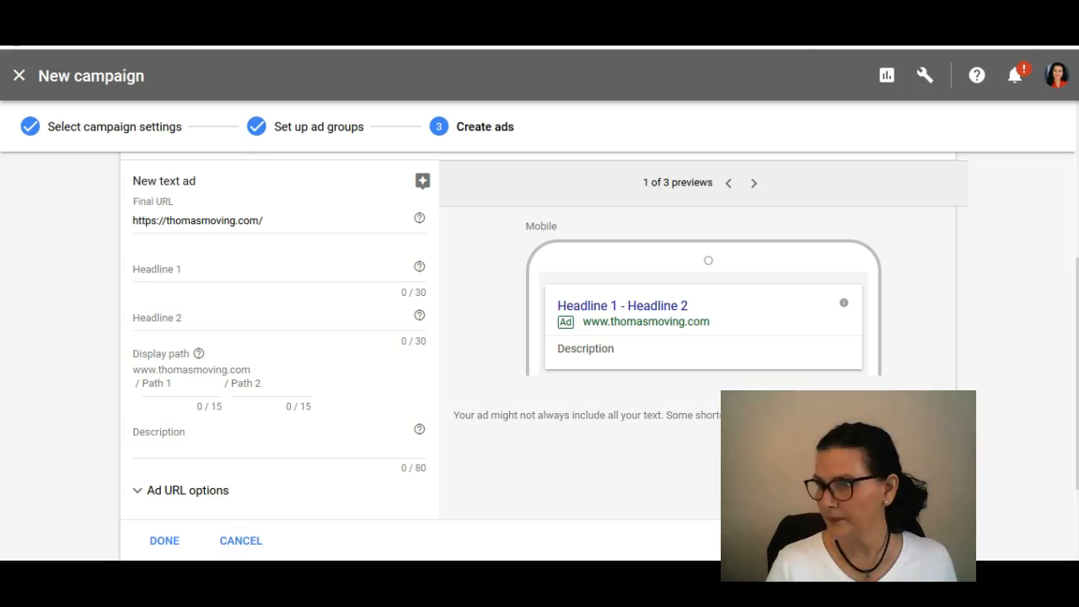
click(182, 268)
text(Cont)
key(BackSpace)
key(BackSpace)
key(BackSpace)
key(BackSpace)
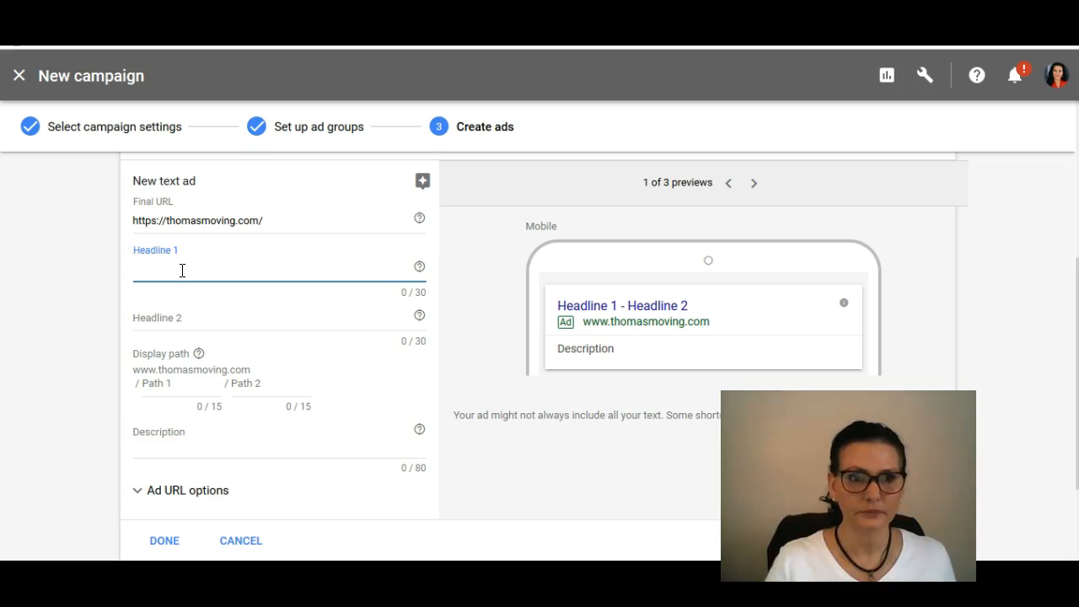
Step: Set the ad's Headline 2 to "Contact us for a free estimate"
click(179, 313)
text(Contact)
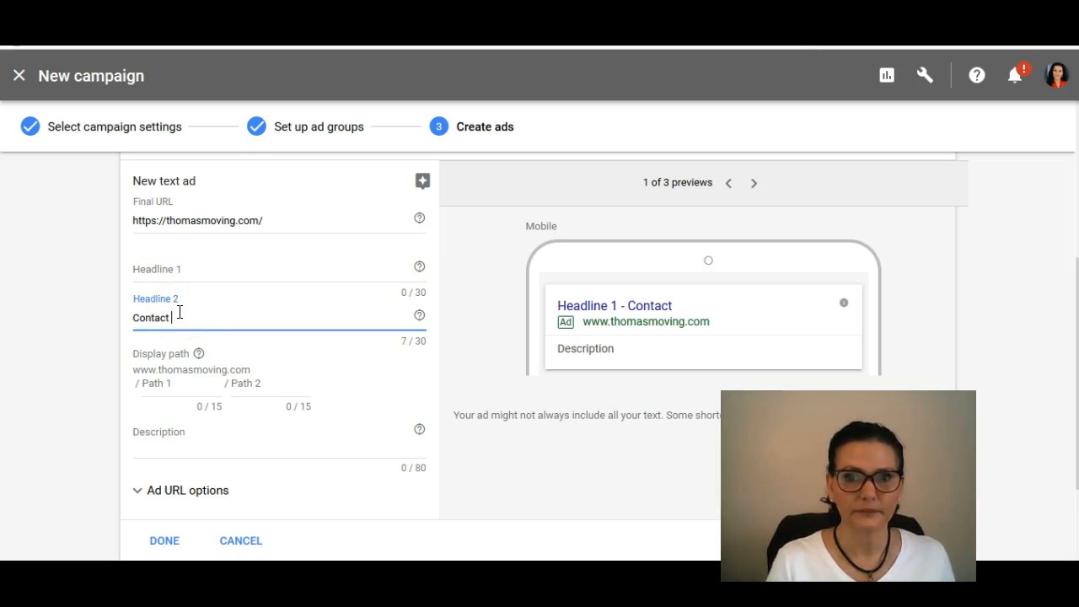
text( us for a free estimate)
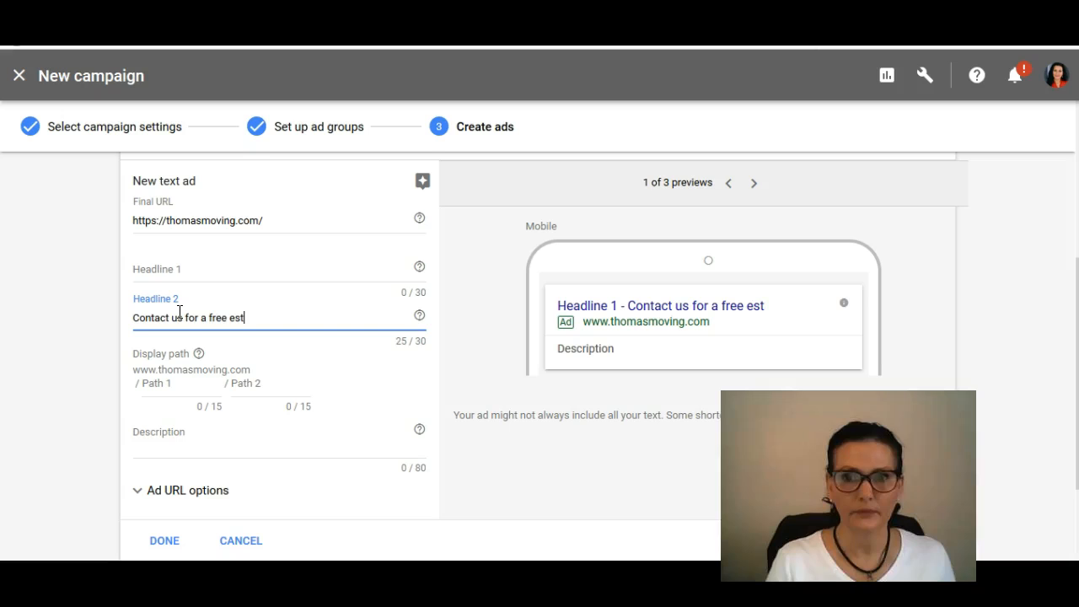
Step: Try "Trust your valuables to the best!" as the ad's Headline 1
click(180, 271)
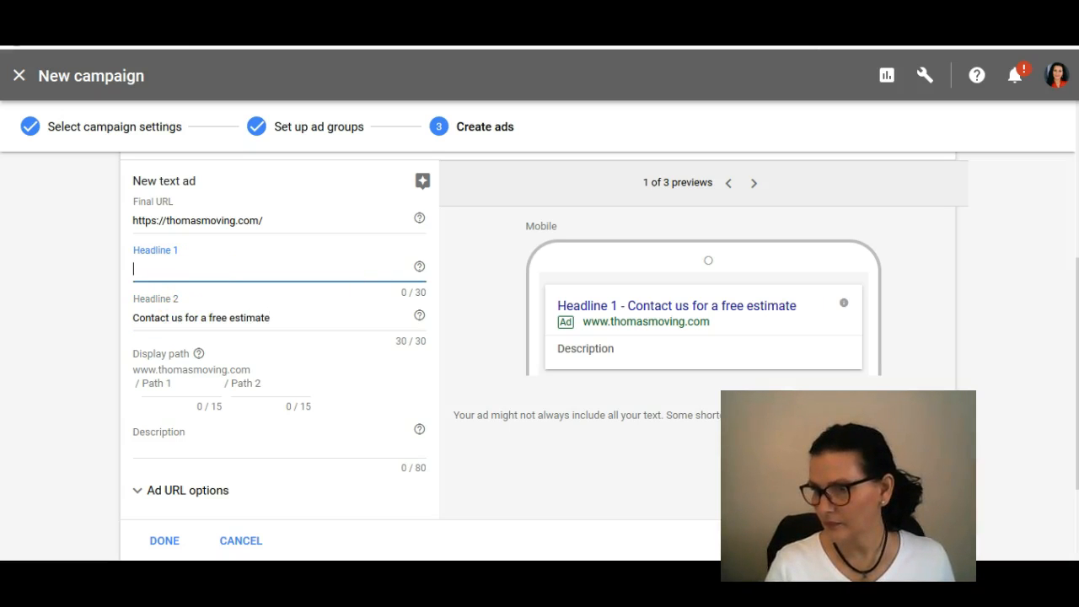
text(Trust your valua)
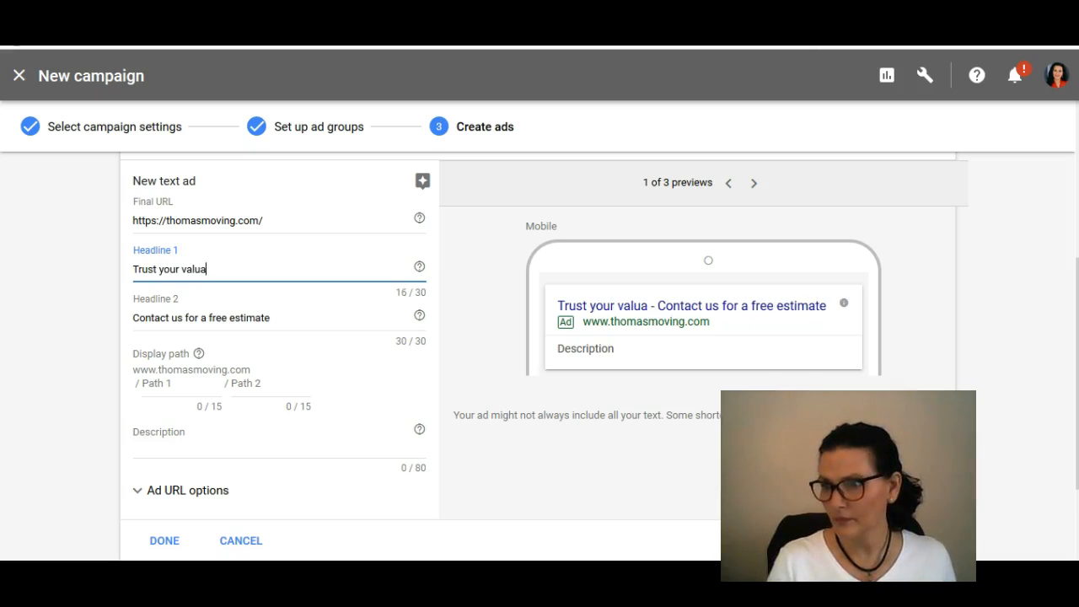
text(bles to the best@)
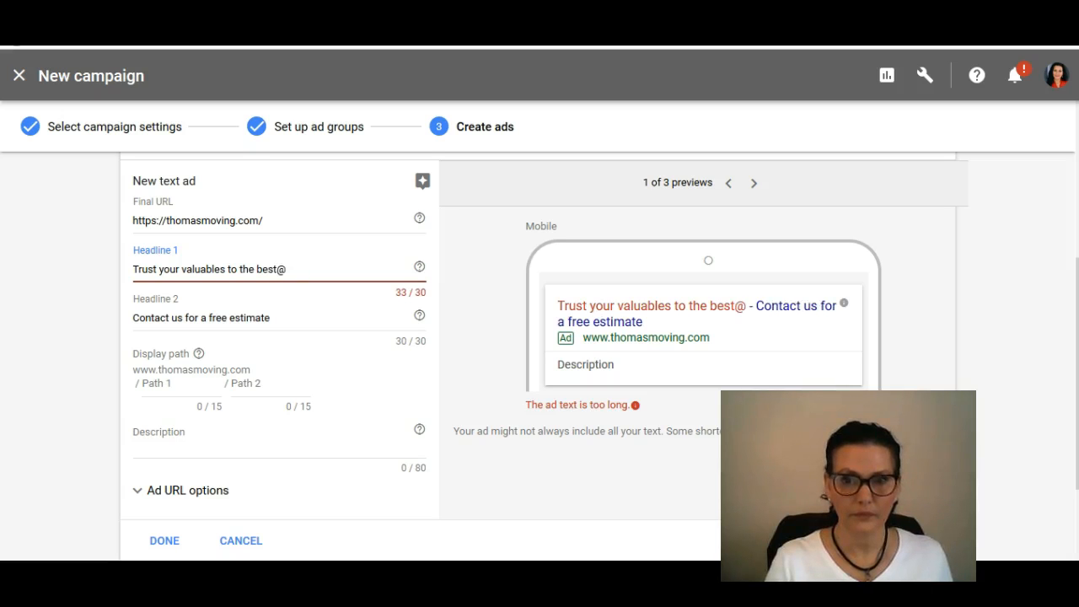
key(BackSpace)
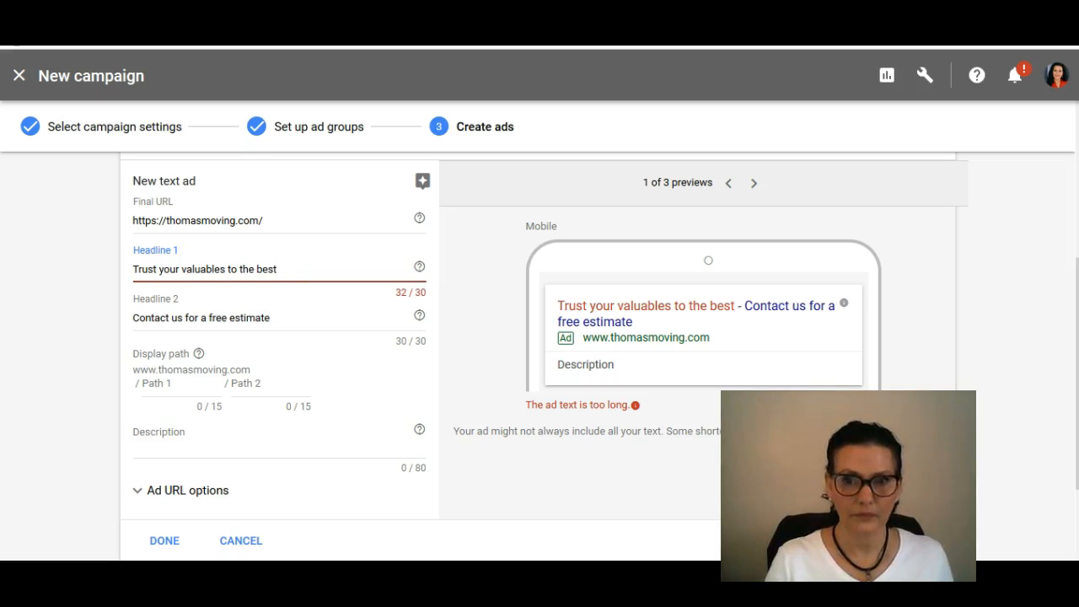
text(!)
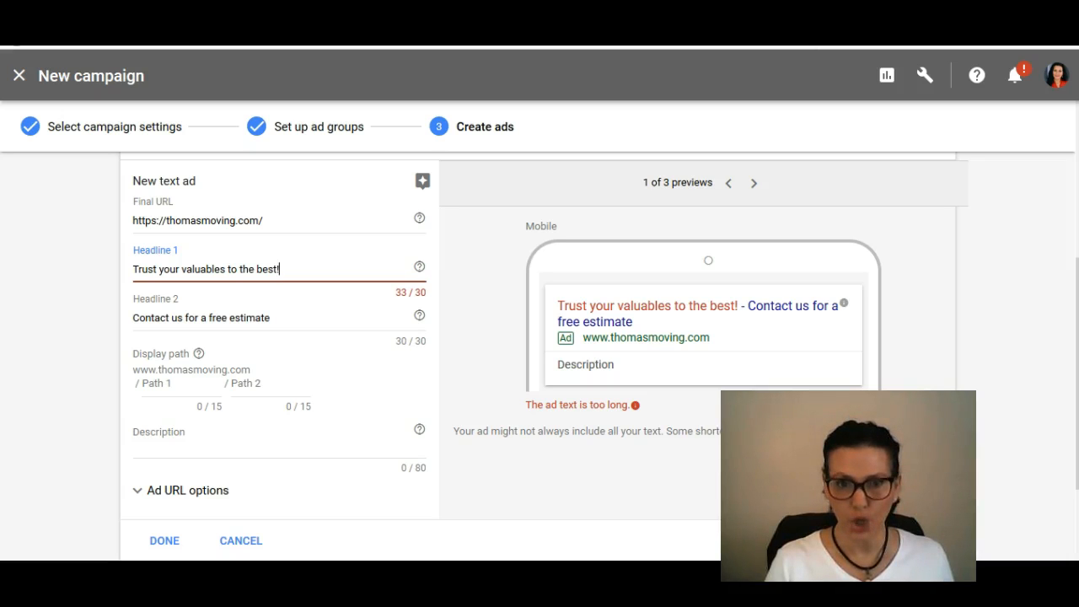
Step: Cut Headline 1 back to "Trust your"
key(BackSpace)
key(BackSpace)
key(BackSpace)
key(BackSpace)
key(BackSpace)
key(BackSpace)
key(BackSpace)
key(BackSpace)
key(BackSpace)
key(BackSpace)
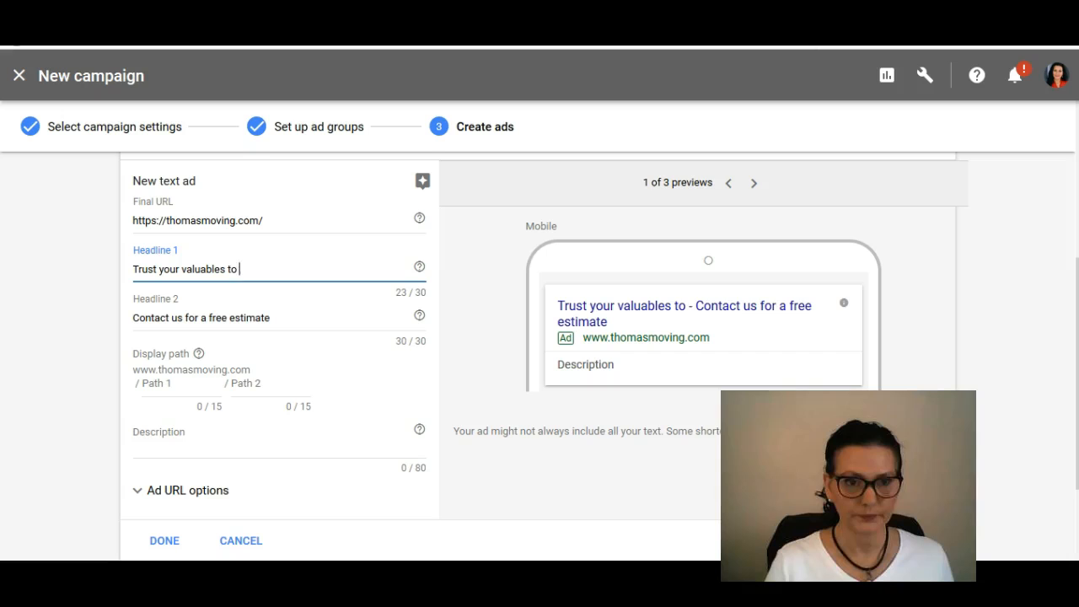
key(BackSpace)
key(BackSpace)
key(BackSpace)
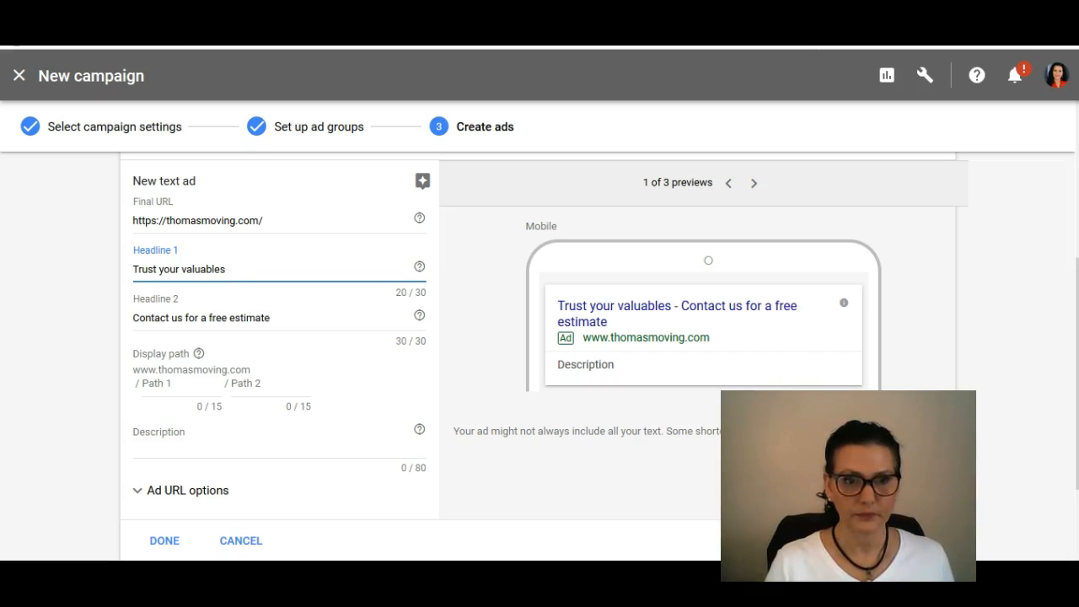
key(BackSpace)
key(BackSpace)
key(BackSpace)
key(BackSpace)
key(BackSpace)
key(BackSpace)
key(BackSpace)
key(BackSpace)
key(BackSpace)
key(BackSpace)
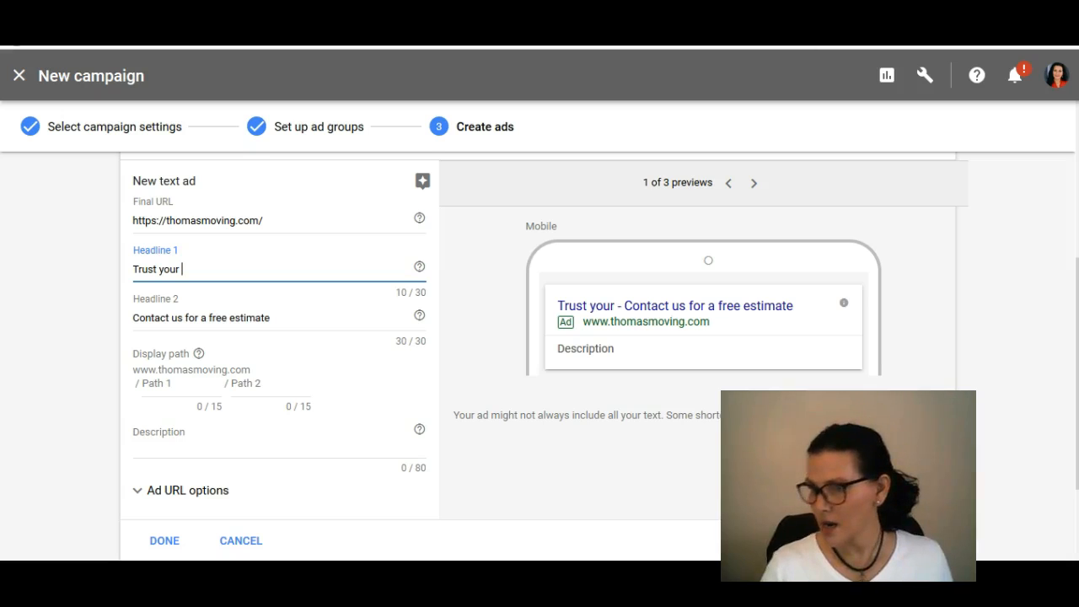
Step: Try rewording Headline 1 to begin with "Trust us when", and clear the headline
key(alt+Tab)
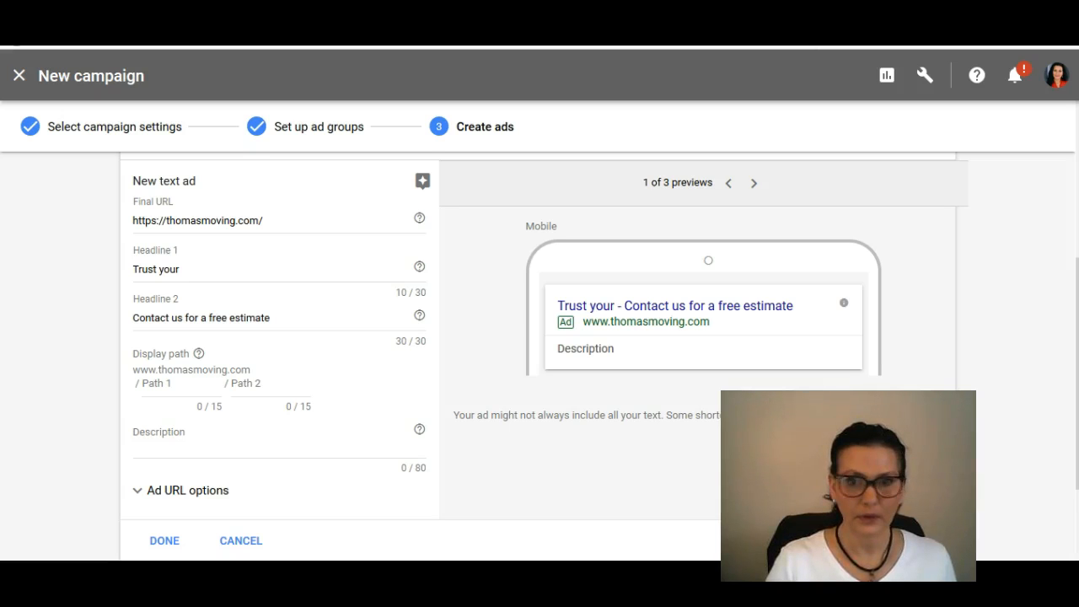
click(192, 270)
key(BackSpace)
key(BackSpace)
key(BackSpace)
key(BackSpace)
key(BackSpace)
text(us when o)
key(BackSpace)
key(BackSpace)
key(BackSpace)
key(BackSpace)
key(BackSpace)
key(BackSpace)
key(BackSpace)
key(BackSpace)
key(BackSpace)
key(BackSpace)
key(BackSpace)
key(BackSpace)
key(BackSpace)
key(BackSpace)
key(BackSpace)
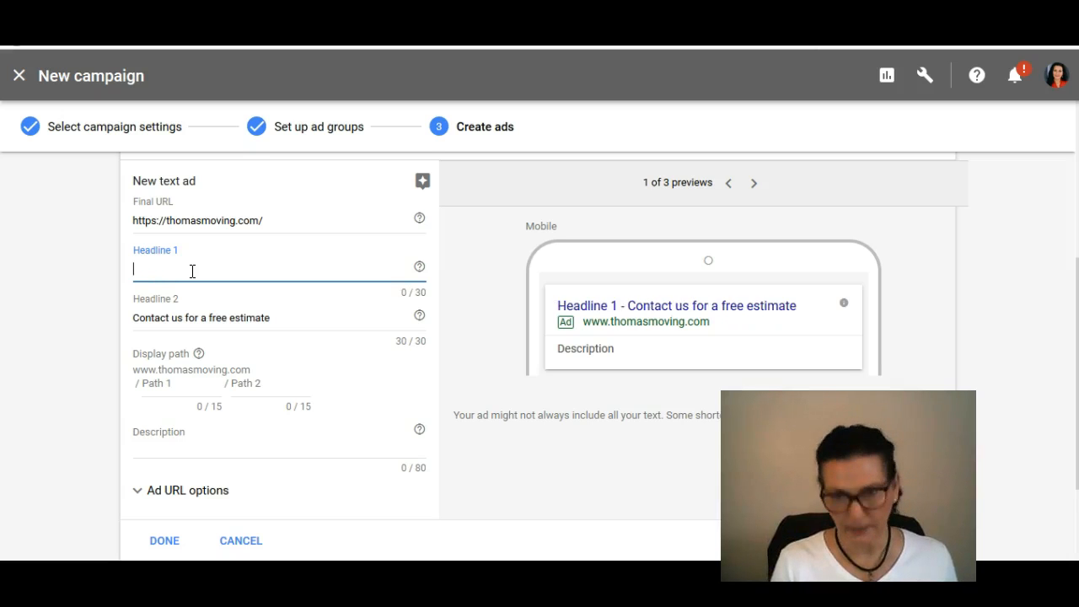
text(Catch)
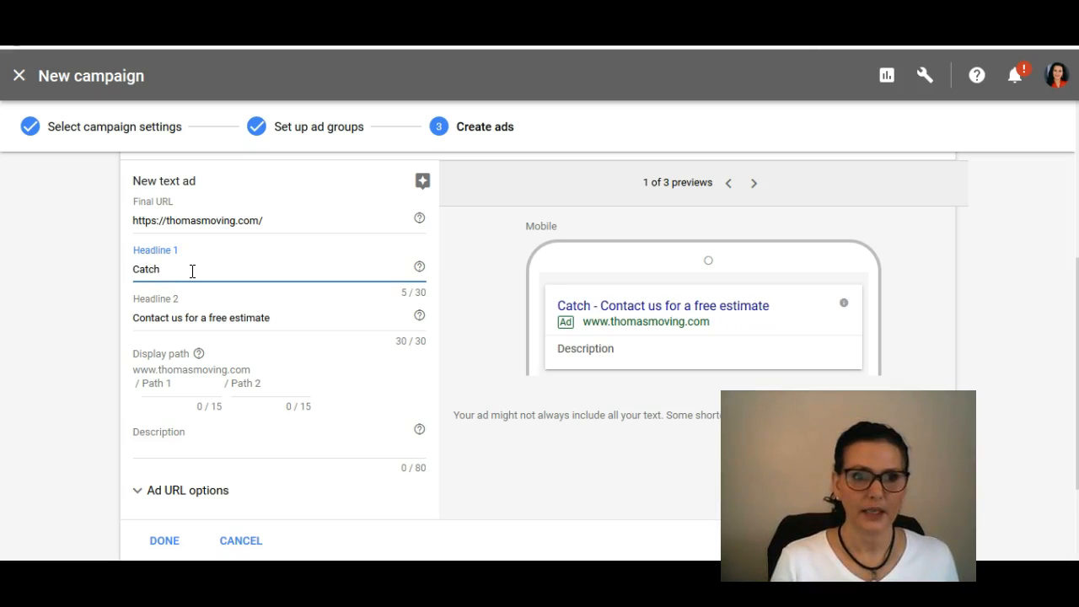
text(y)
key(BackSpace)
key(BackSpace)
key(BackSpace)
key(BackSpace)
key(BackSpace)
key(BackSpace)
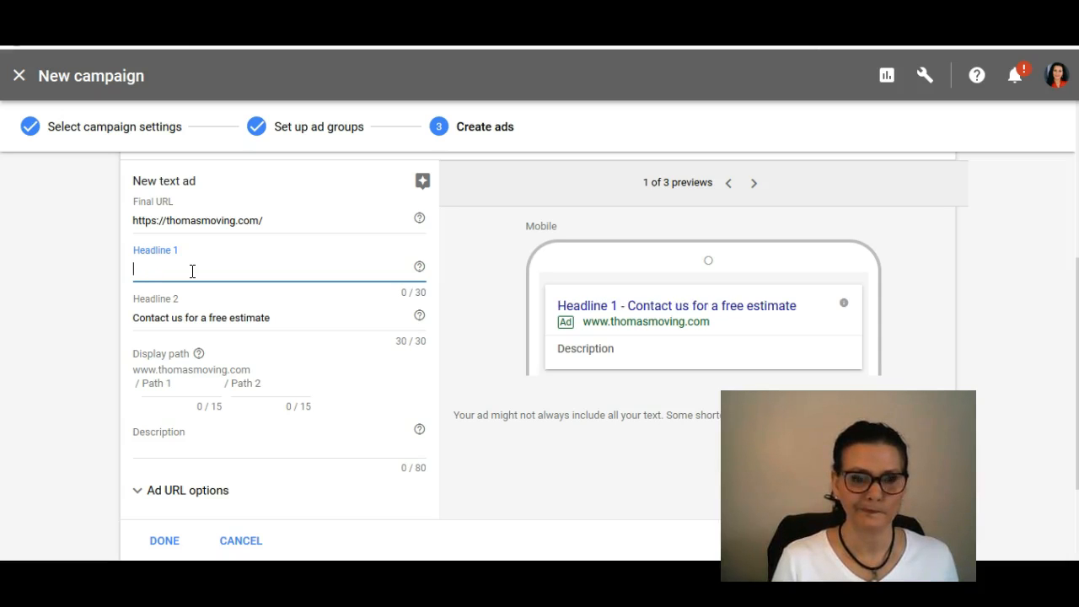
text(Mov)
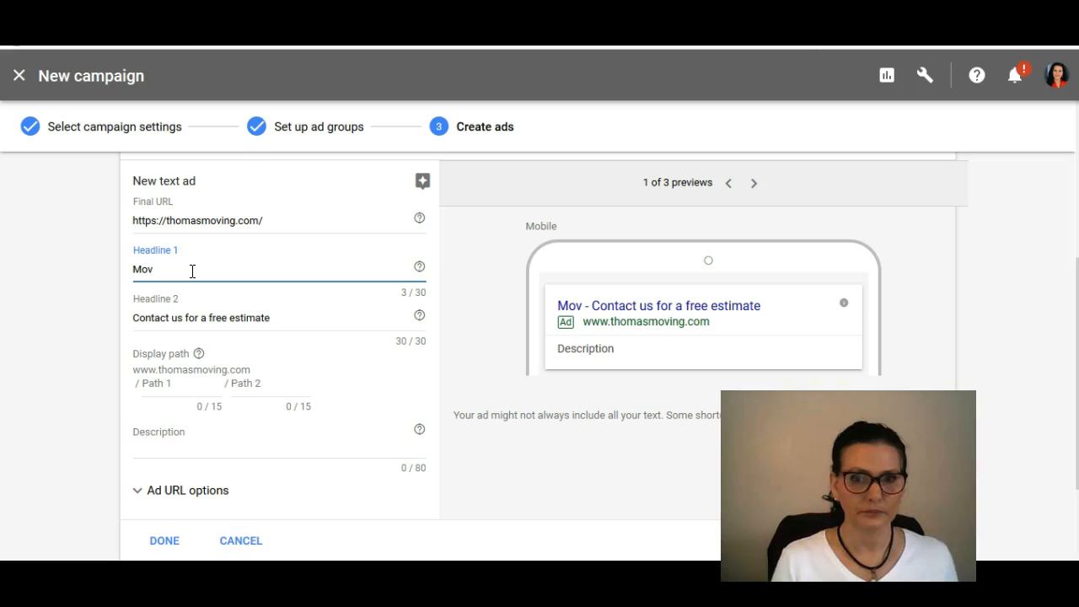
key(BackSpace)
key(BackSpace)
key(BackSpace)
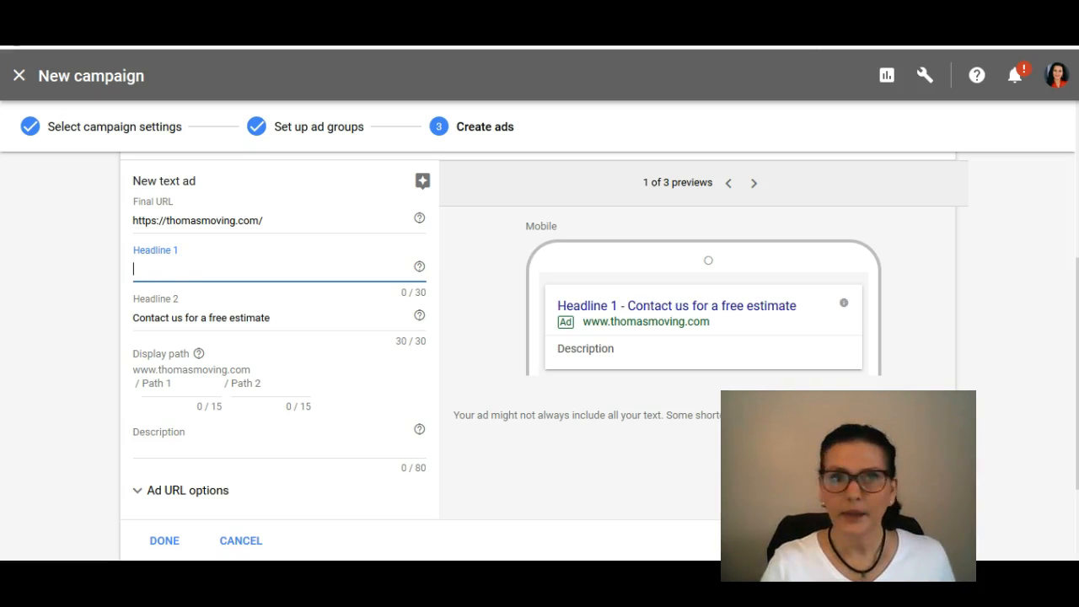
Step: Set the ad's Headline 1 to "catchy headline"
key(alt+Tab)
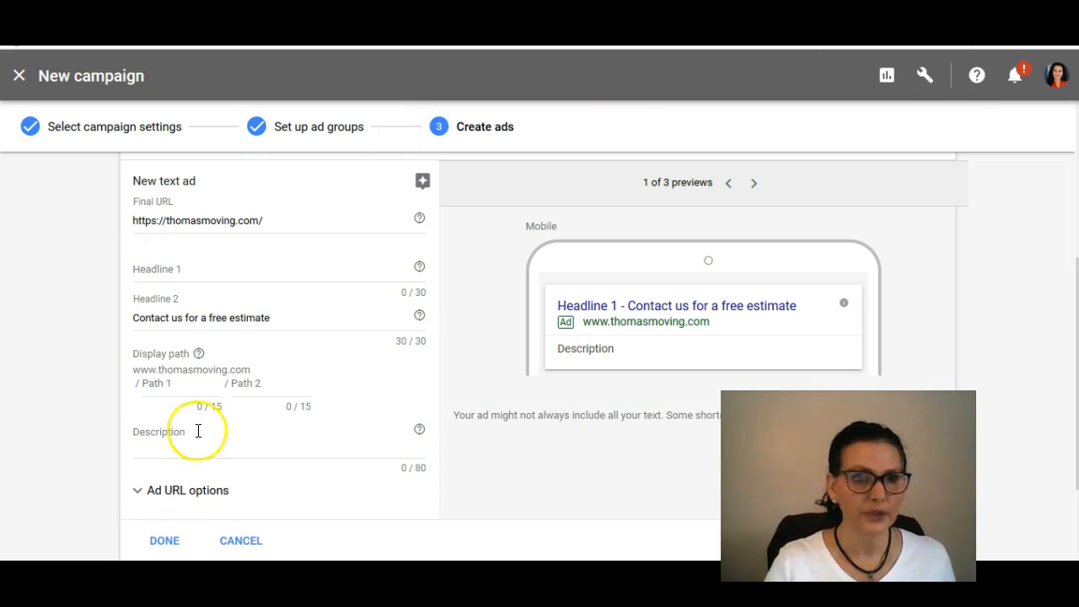
click(177, 269)
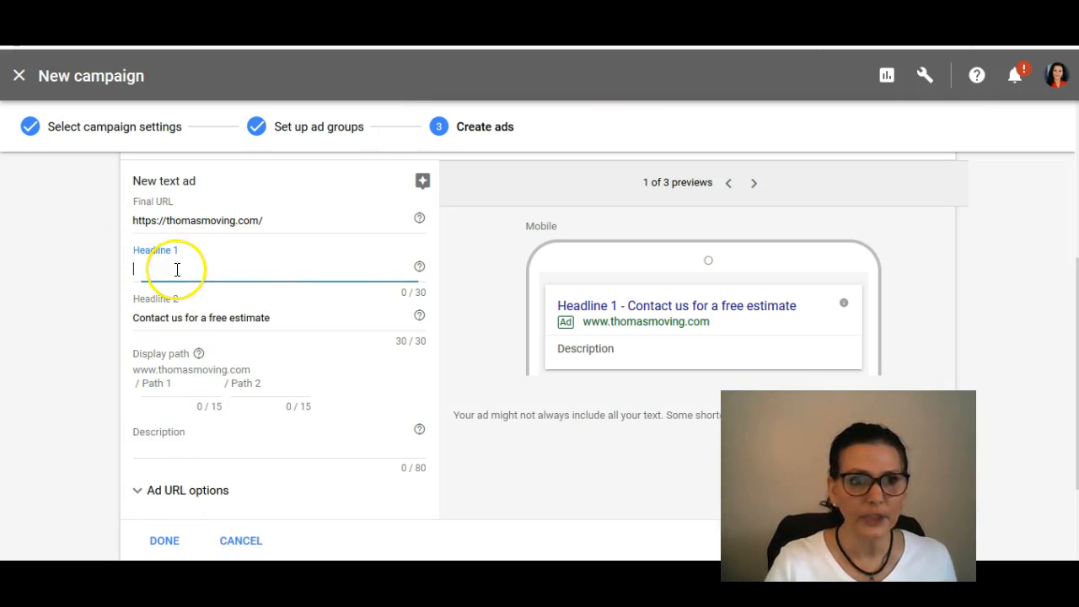
text(catchy)
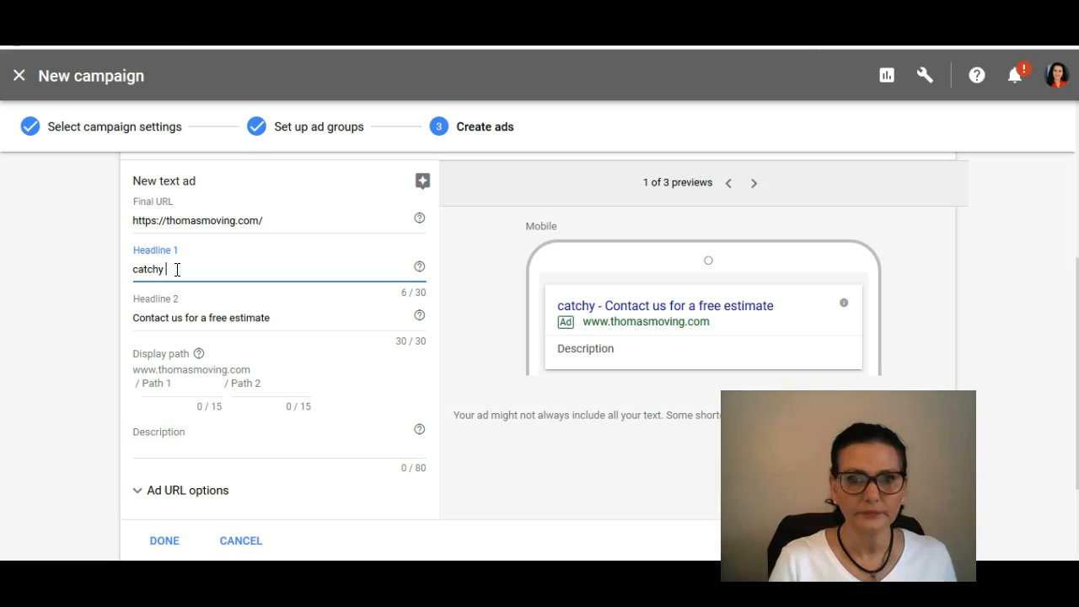
text( headline)
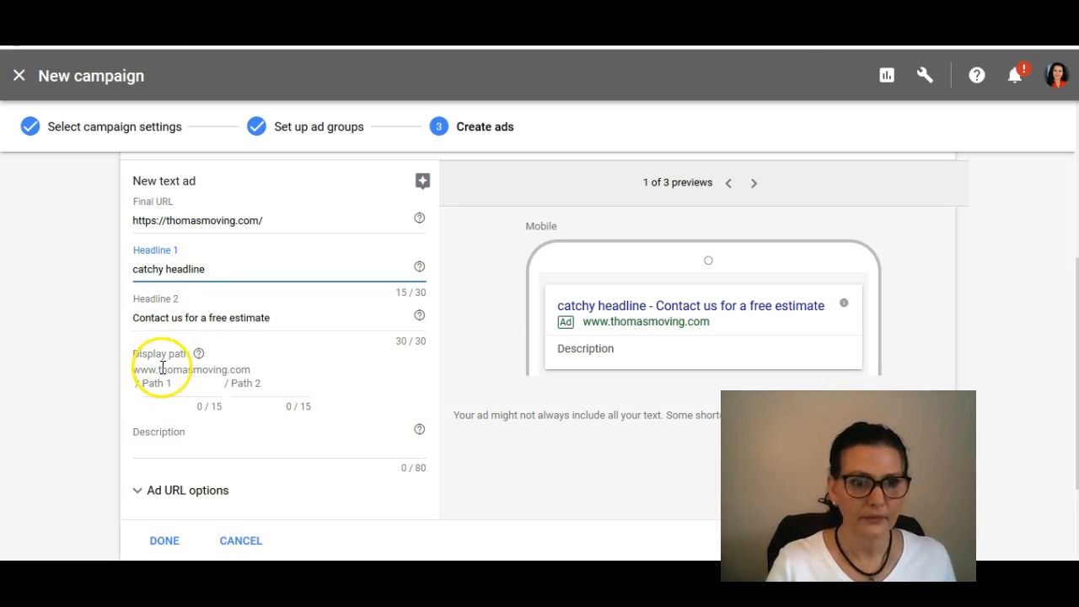
click(295, 316)
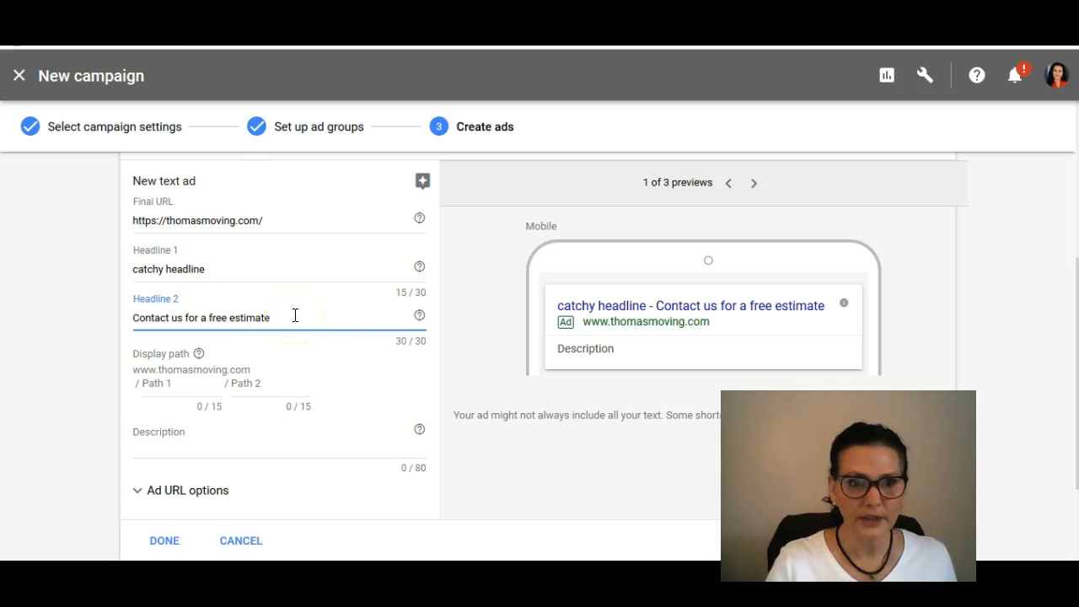
Step: Enter "Let us take the stress out of your next move." as the ad's description
scroll(295, 317, down, 1)
click(156, 392)
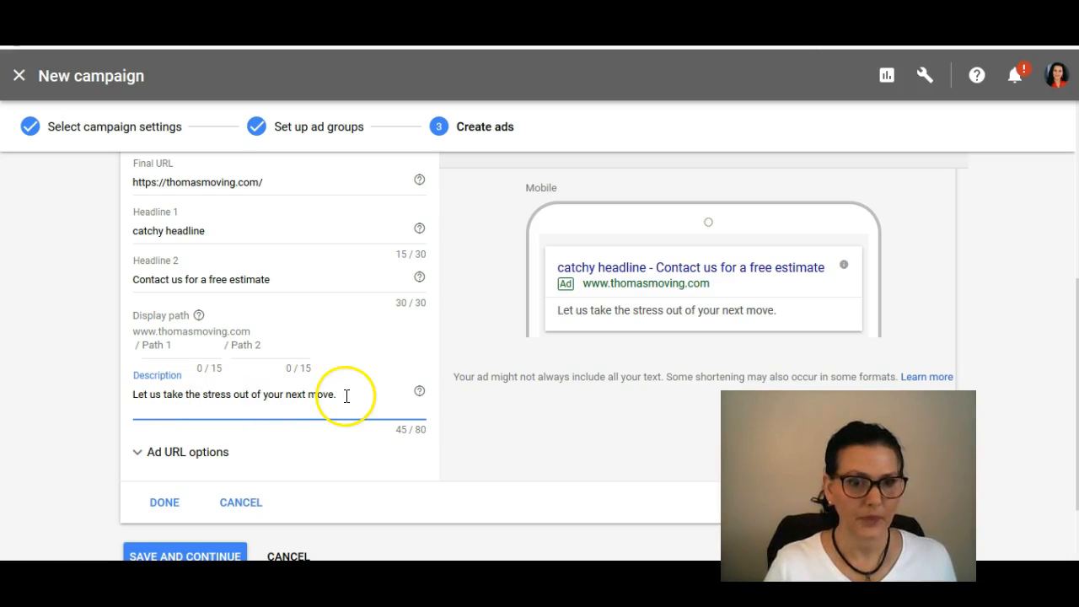
scroll(329, 398, down, 2)
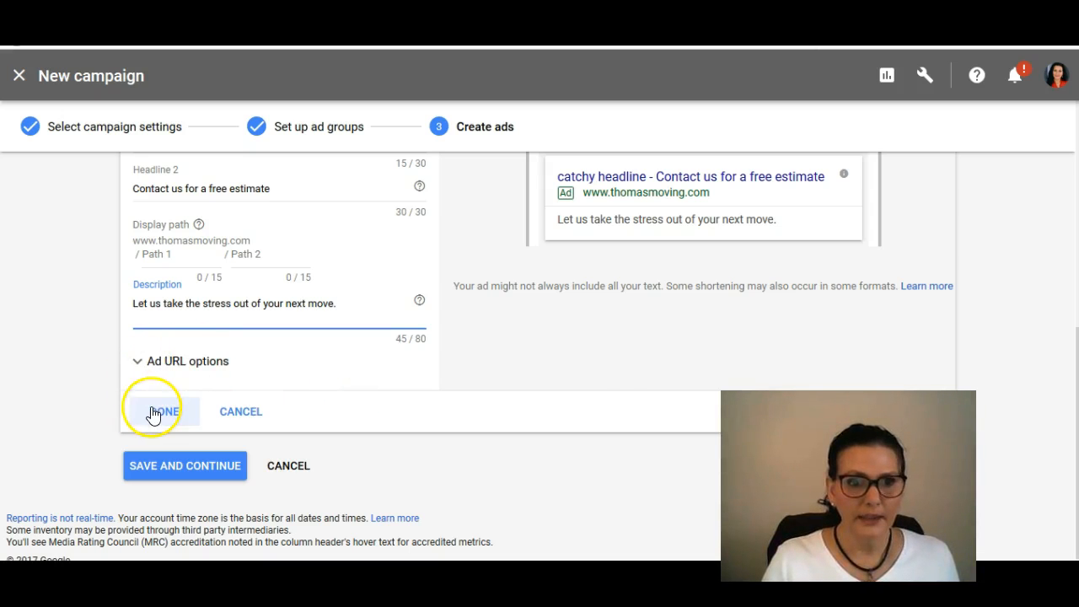
scroll(605, 366, up, 3)
Step: Insert "We are professional movers with over 30 years experience." at the start of the ad's description
click(800, 339)
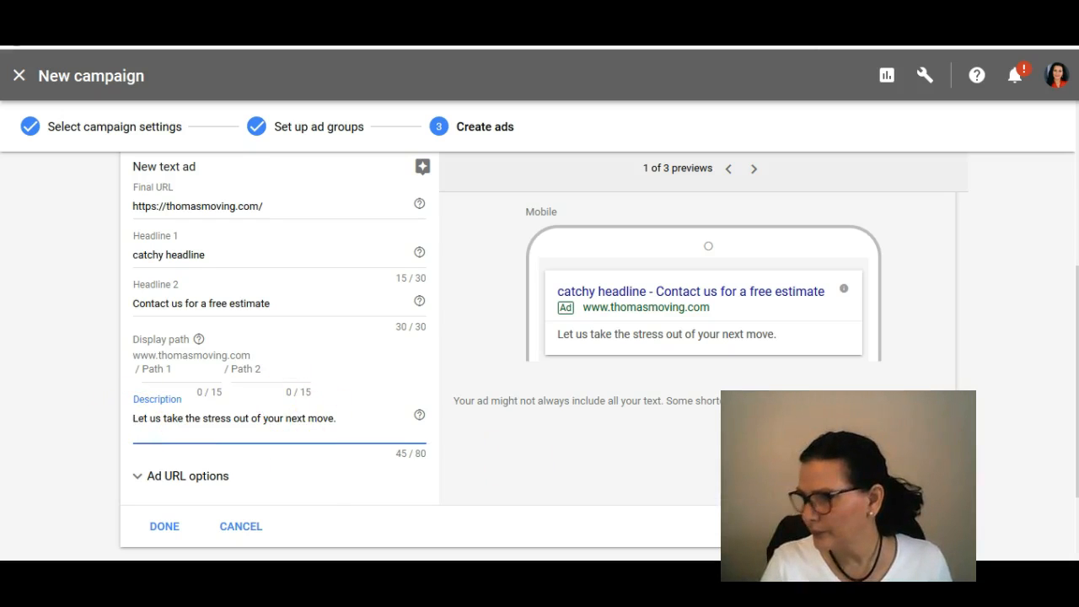
text(We are profes)
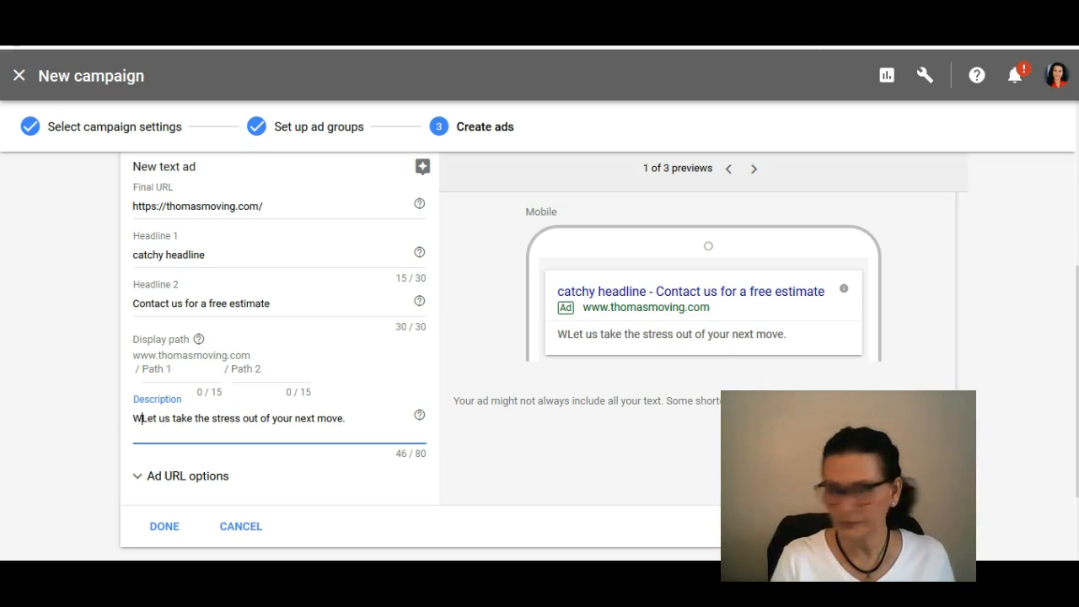
text(sional movers )
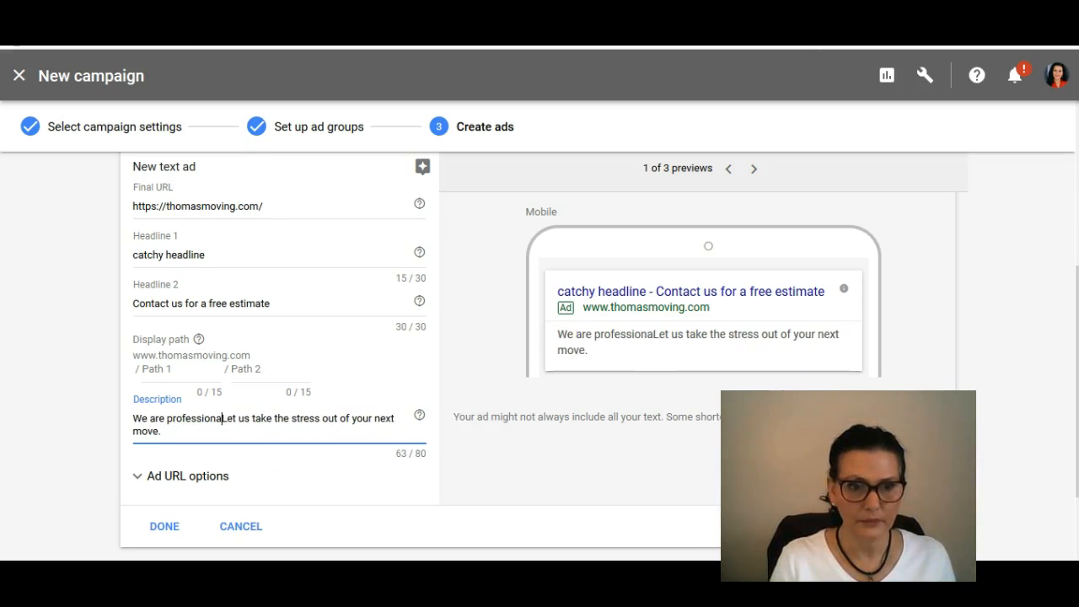
text(with over 30 year)
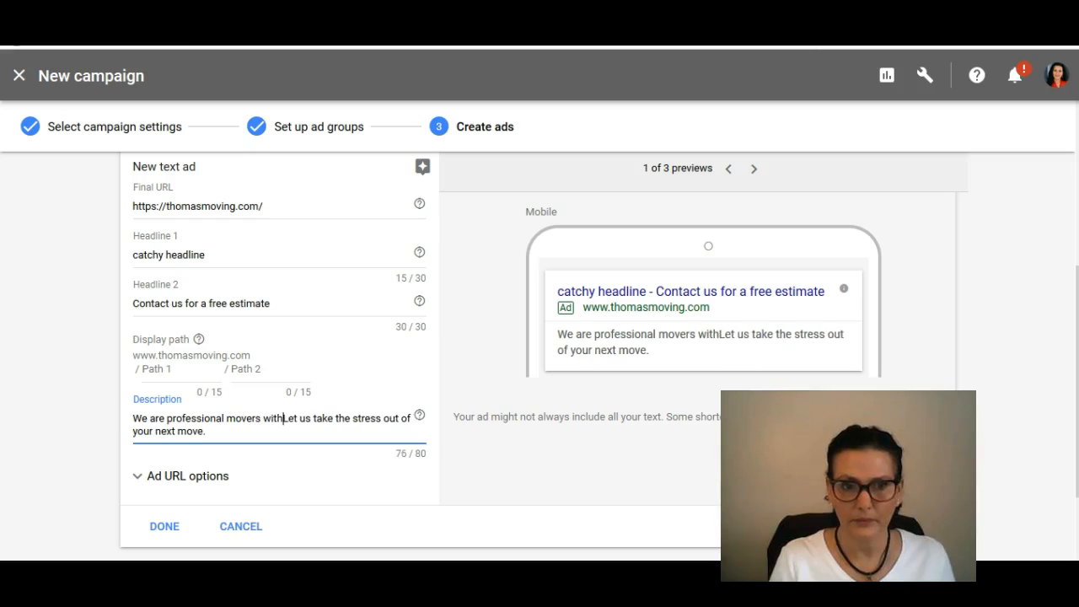
text(s )
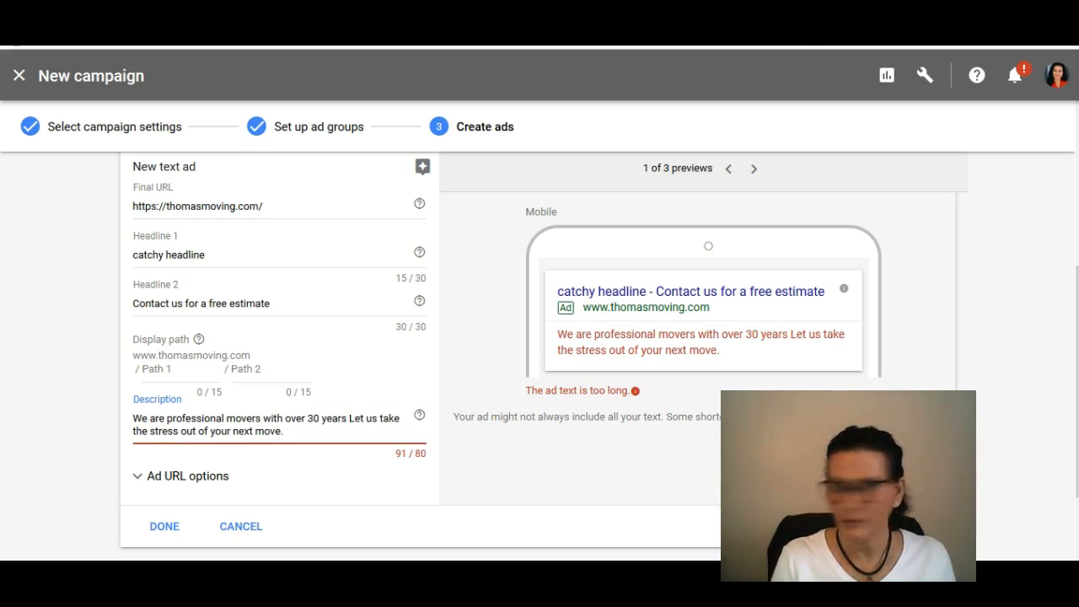
text(experience.)
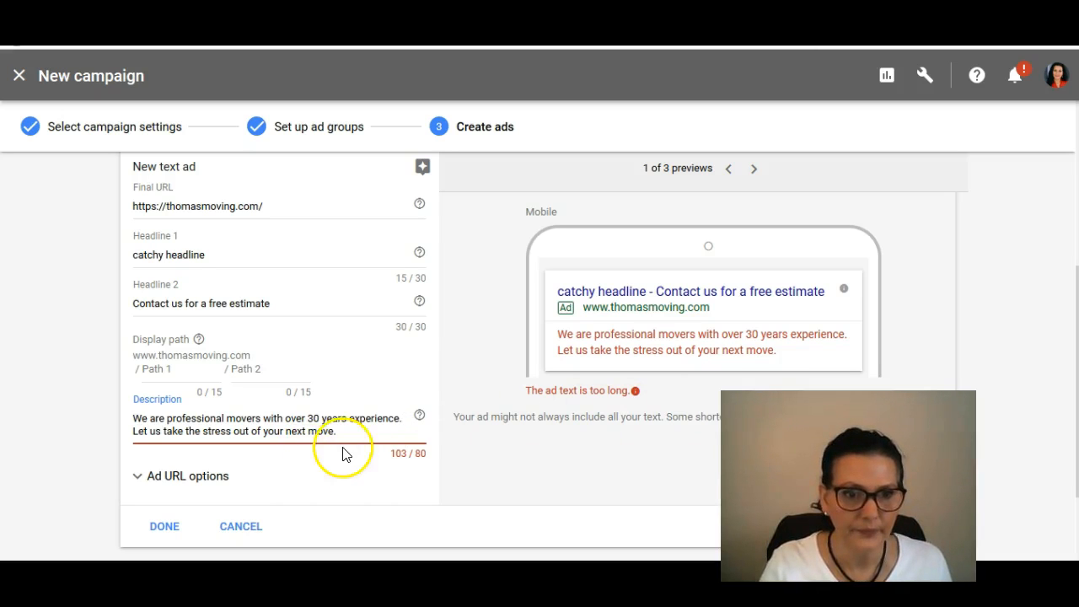
Step: Delete the sentence "Let us take the stress out of your next move." from the ad's description
drag(336, 433, 77, 446)
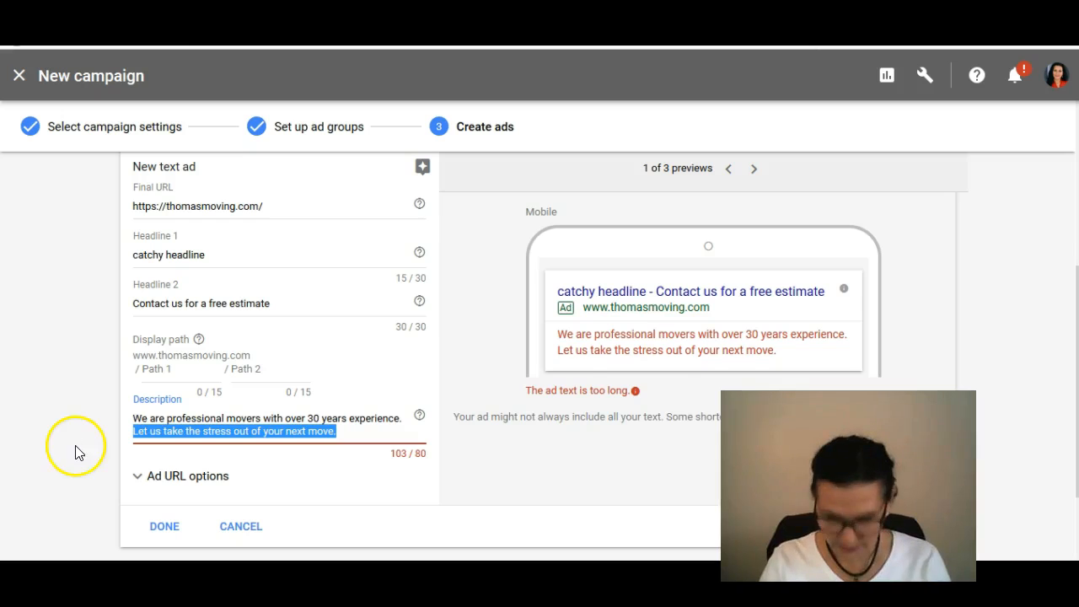
key(BackSpace)
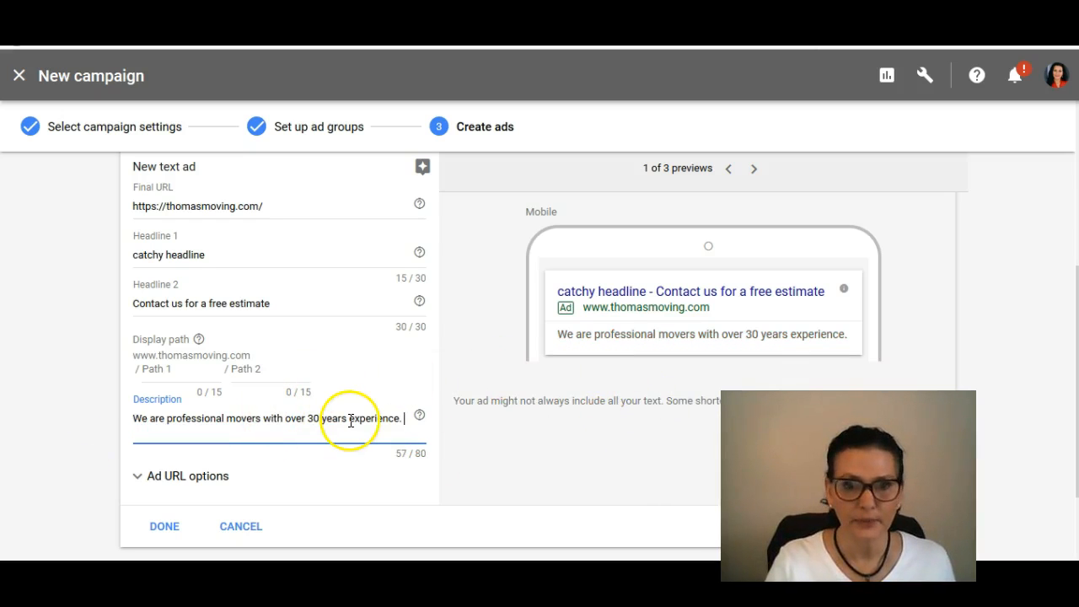
click(417, 459)
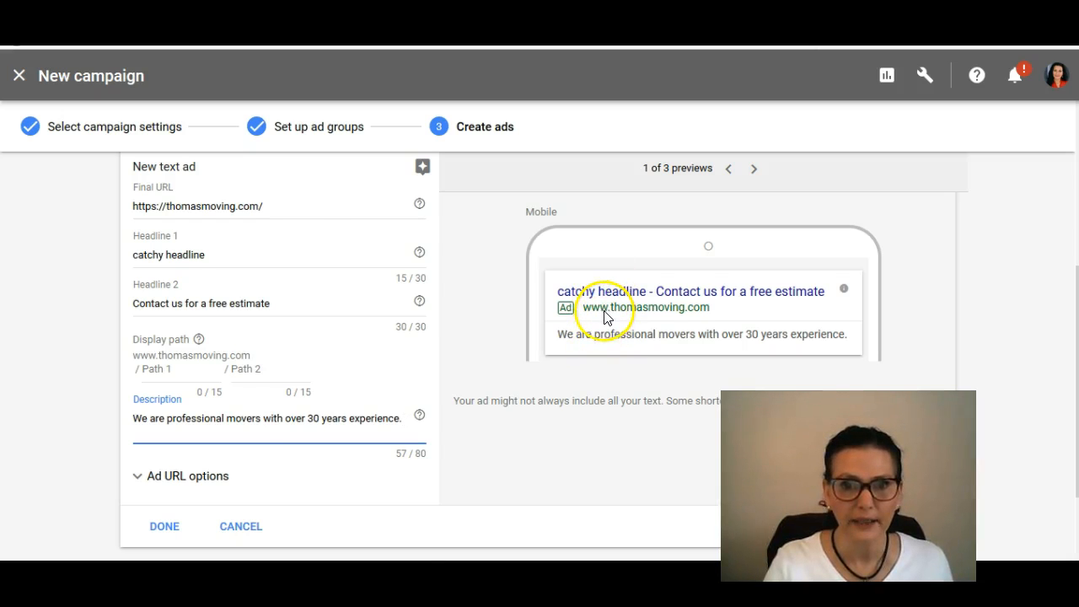
Step: Finish the text ad and save the new campaign
scroll(211, 426, down, 1)
click(161, 449)
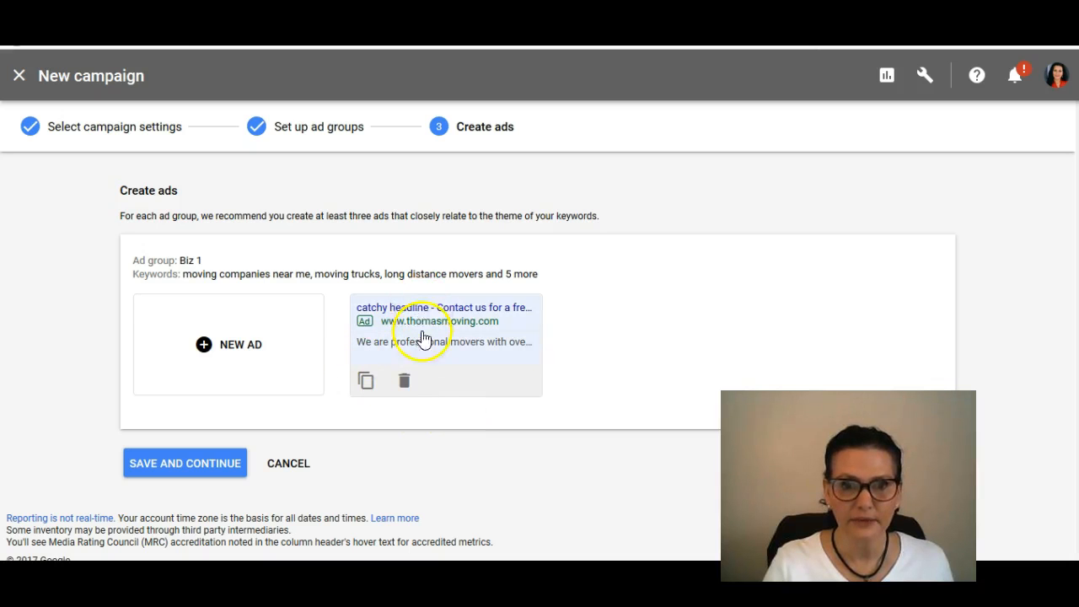
click(182, 471)
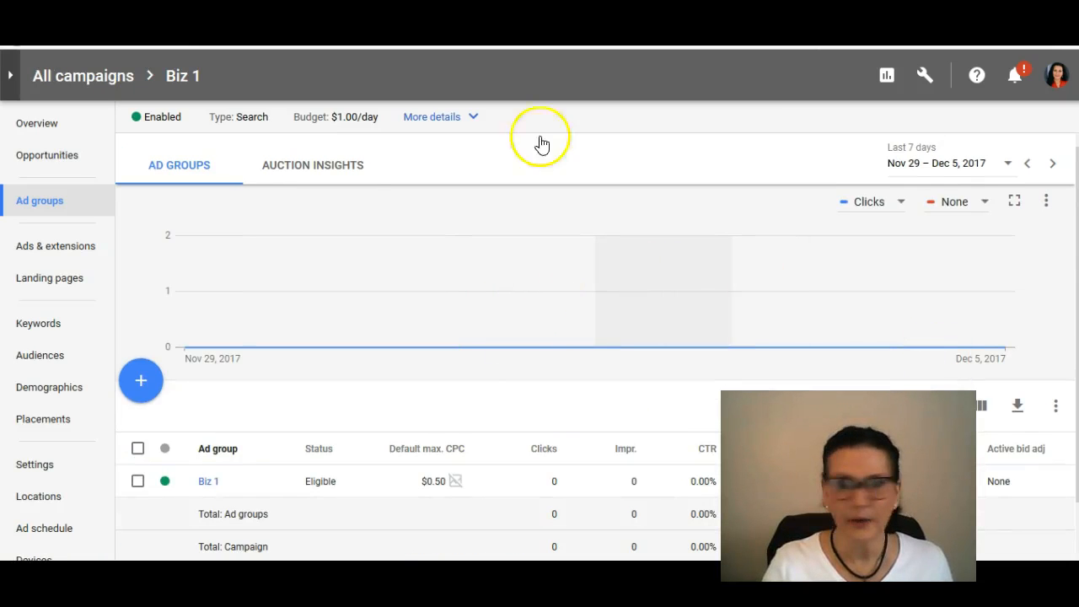
Step: Check the Biz 1 ad group's default max. CPC and review the campaign's search keywords
mouse_move(446, 291)
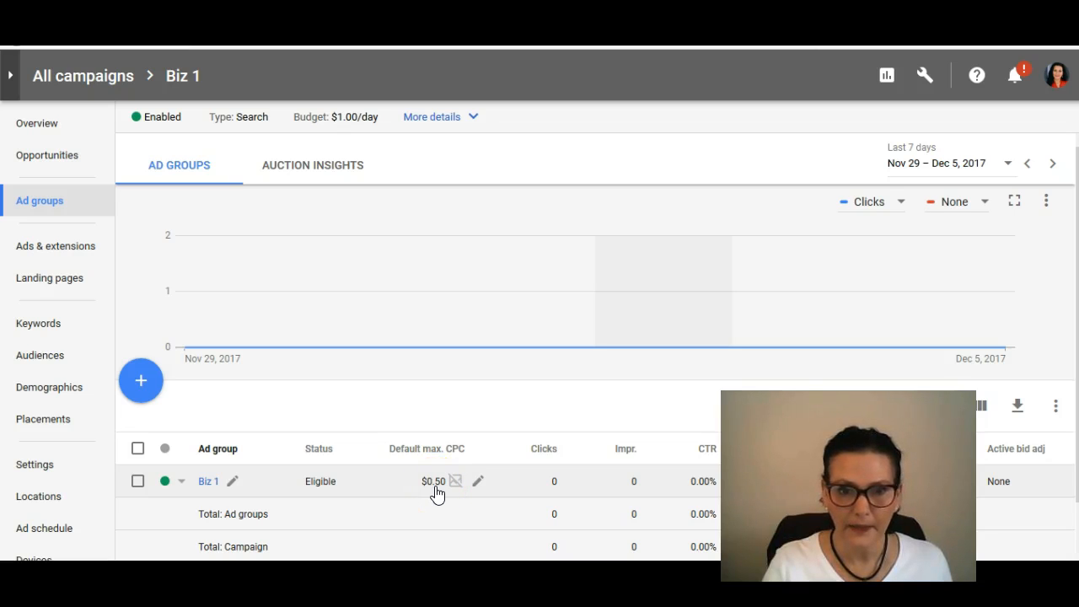
click(479, 483)
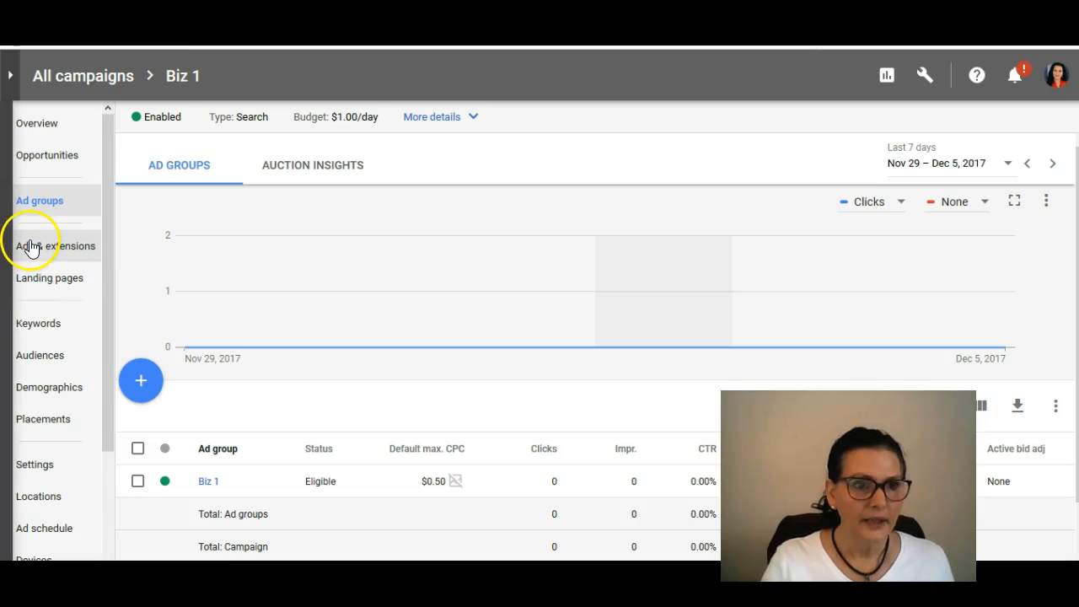
click(35, 328)
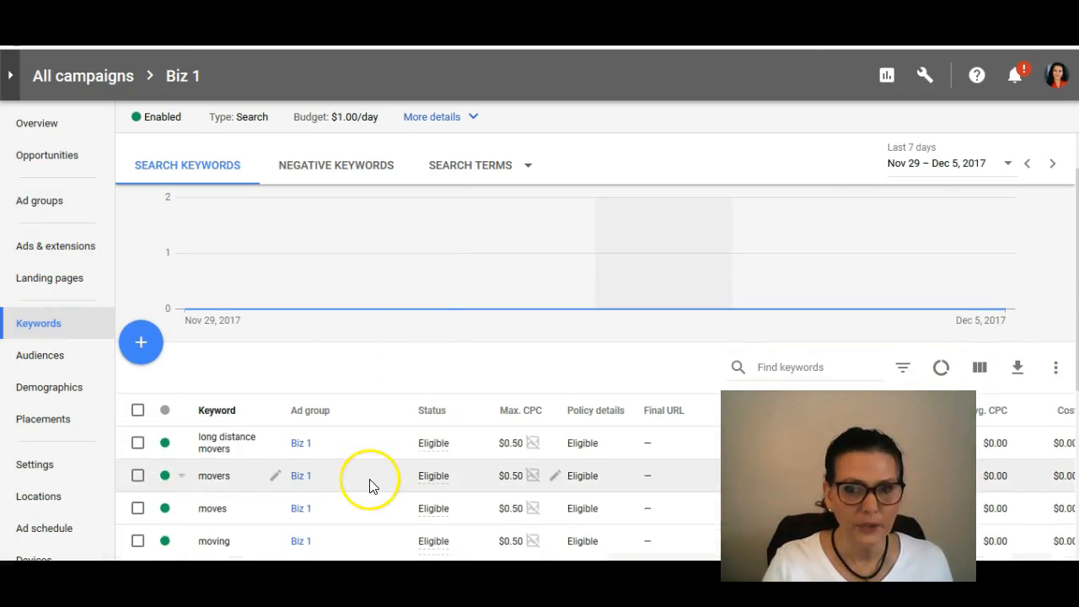
scroll(369, 481, down, 2)
scroll(370, 474, down, 2)
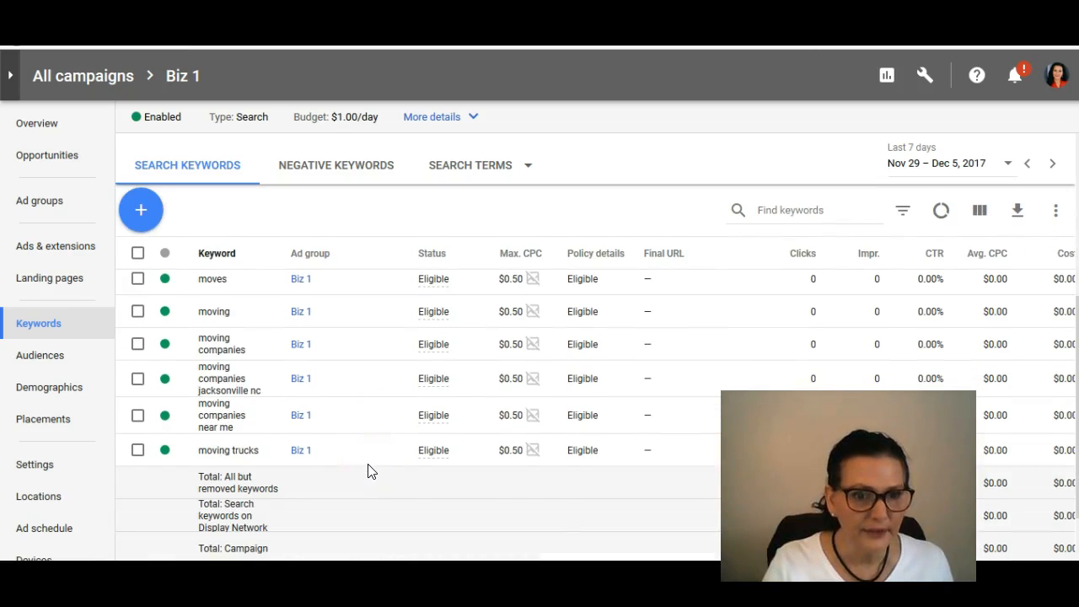
scroll(368, 470, up, 1)
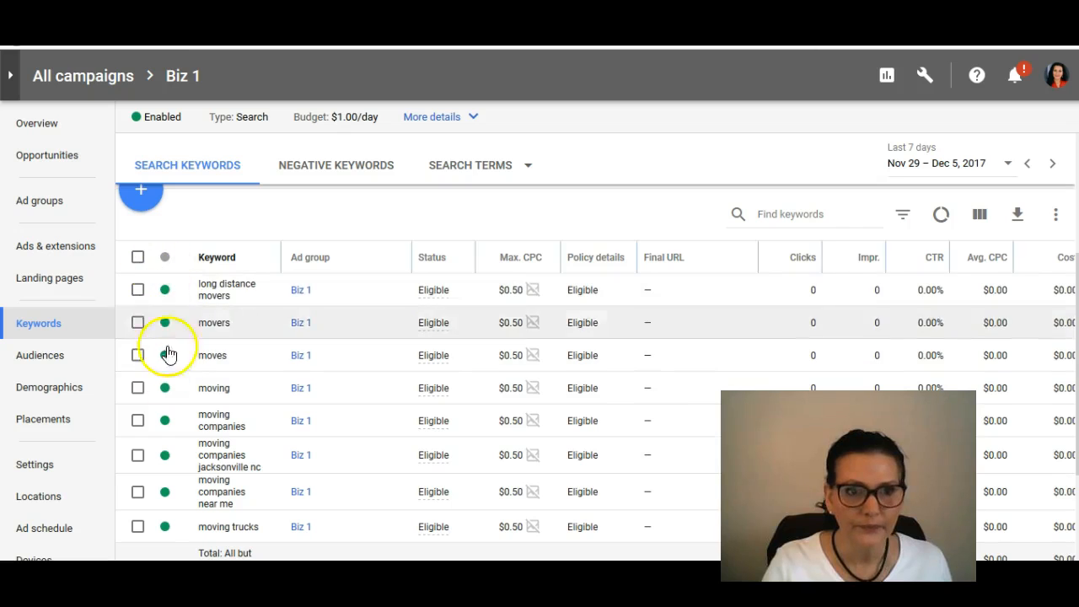
Step: Open the Biz 1 campaign's audiences for editing and choose Targeting instead of Observation
click(61, 360)
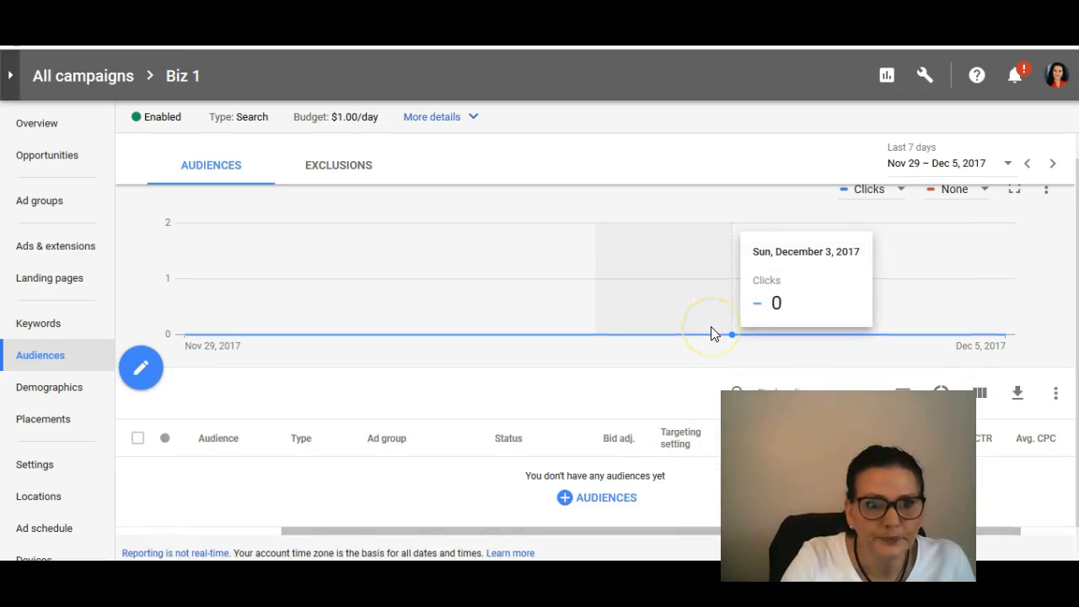
scroll(713, 331, down, 1)
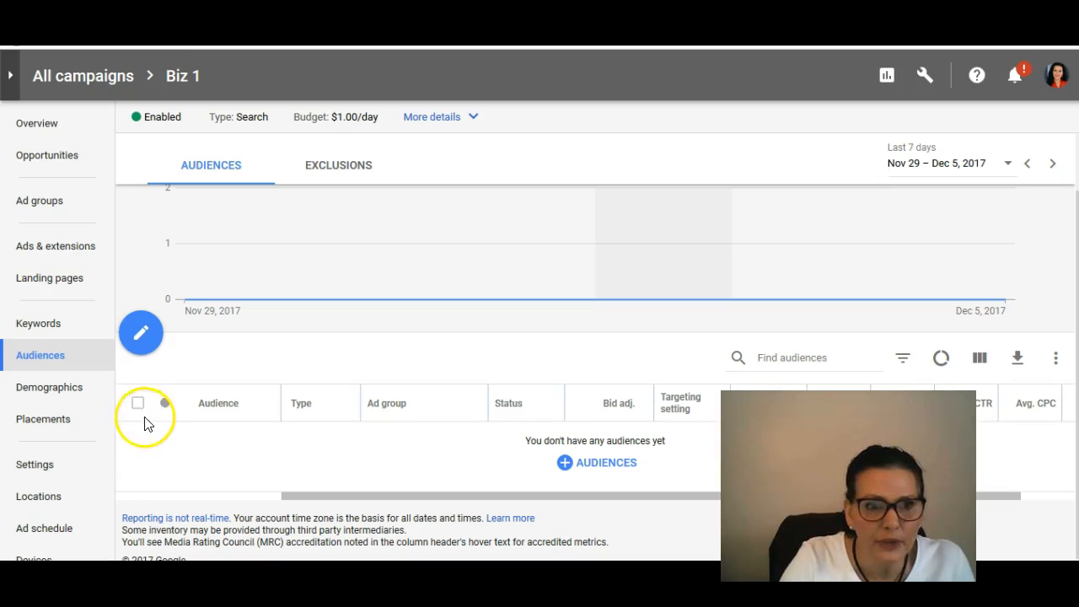
click(140, 337)
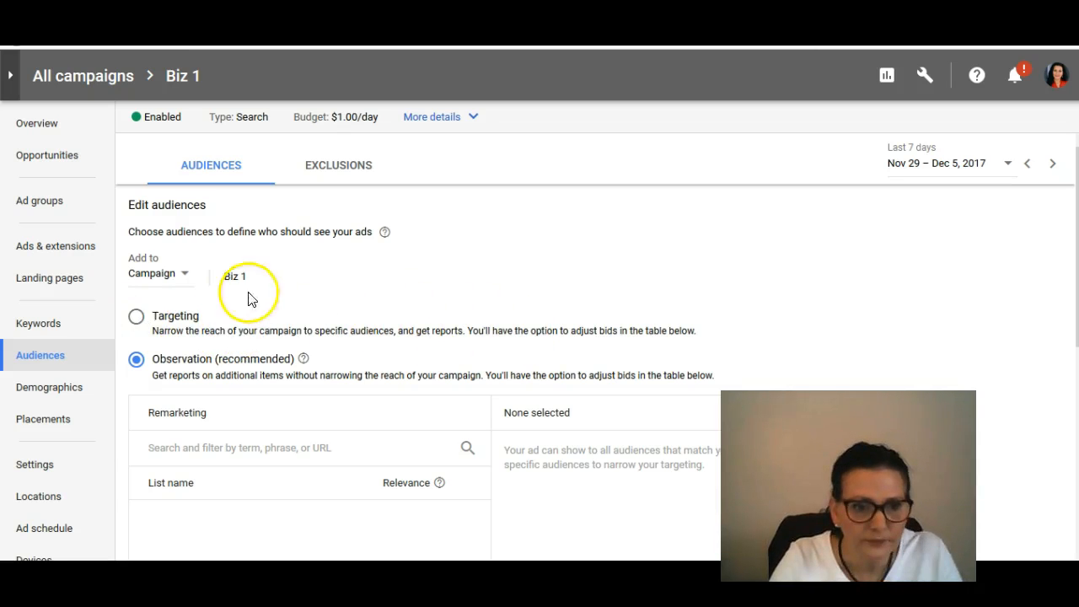
click(135, 320)
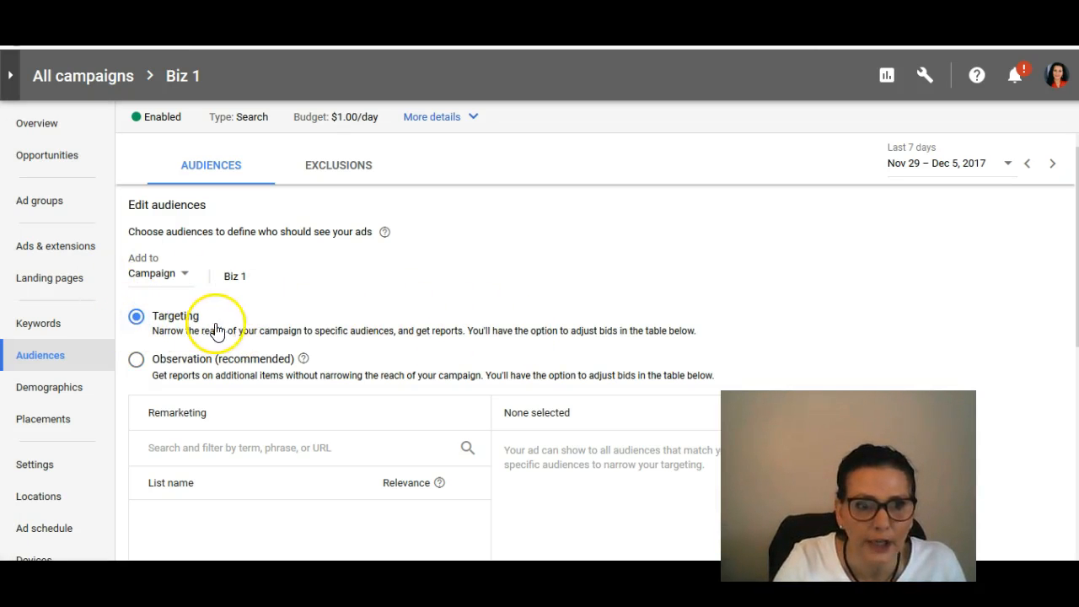
scroll(658, 312, down, 2)
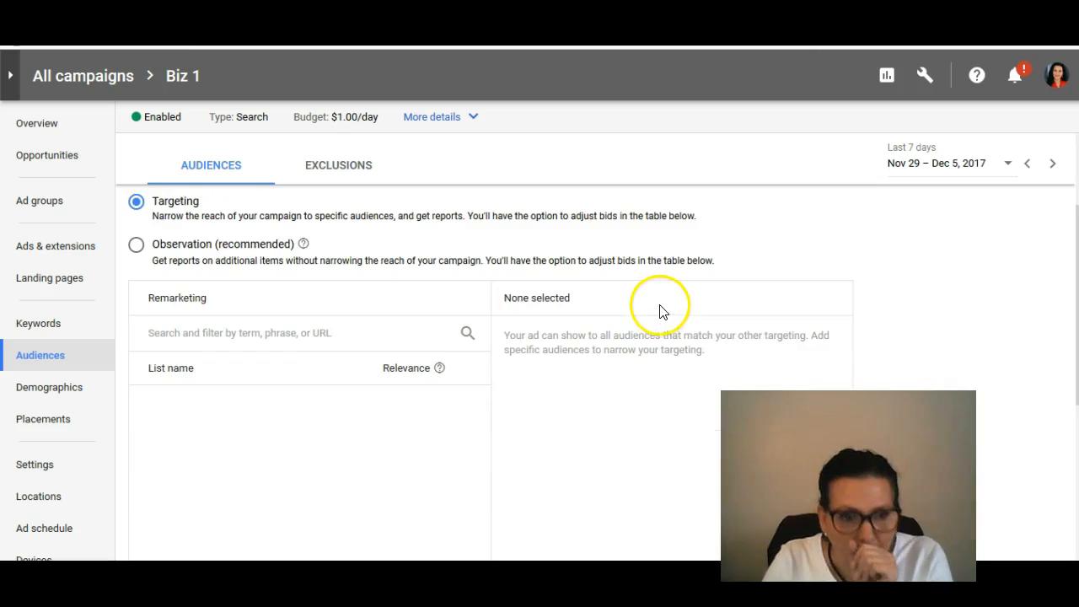
scroll(679, 359, down, 2)
scroll(681, 363, down, 1)
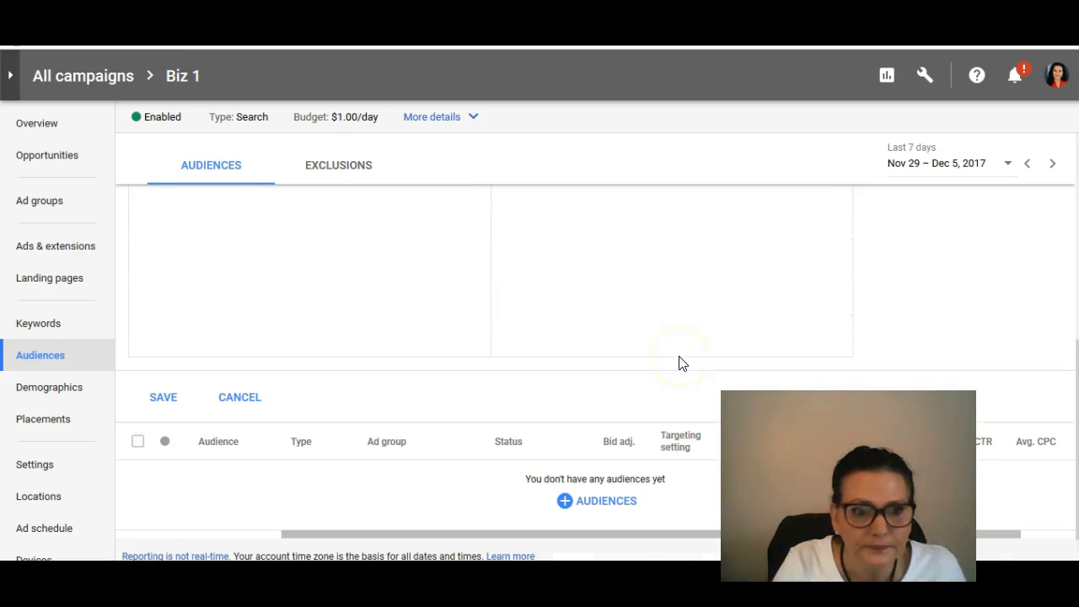
scroll(681, 363, up, 3)
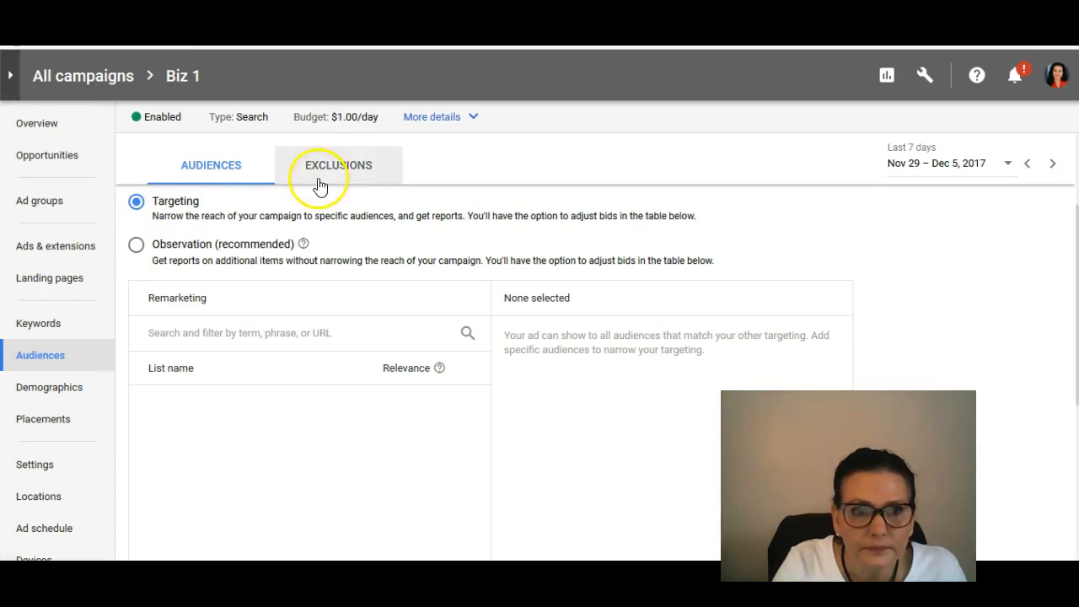
click(203, 333)
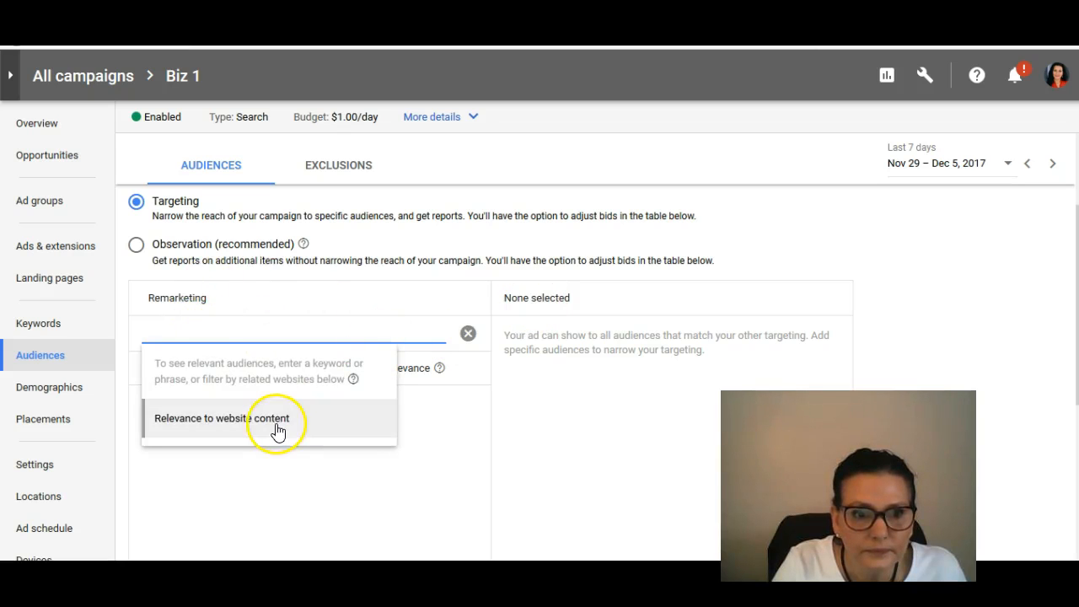
click(247, 418)
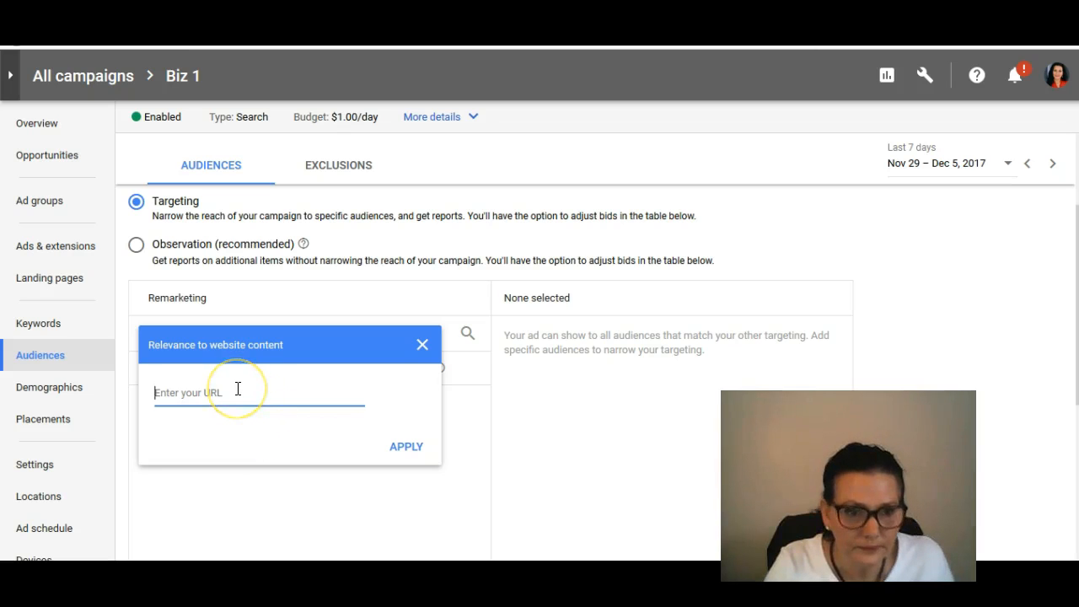
text(https://thomasmoving.com/)
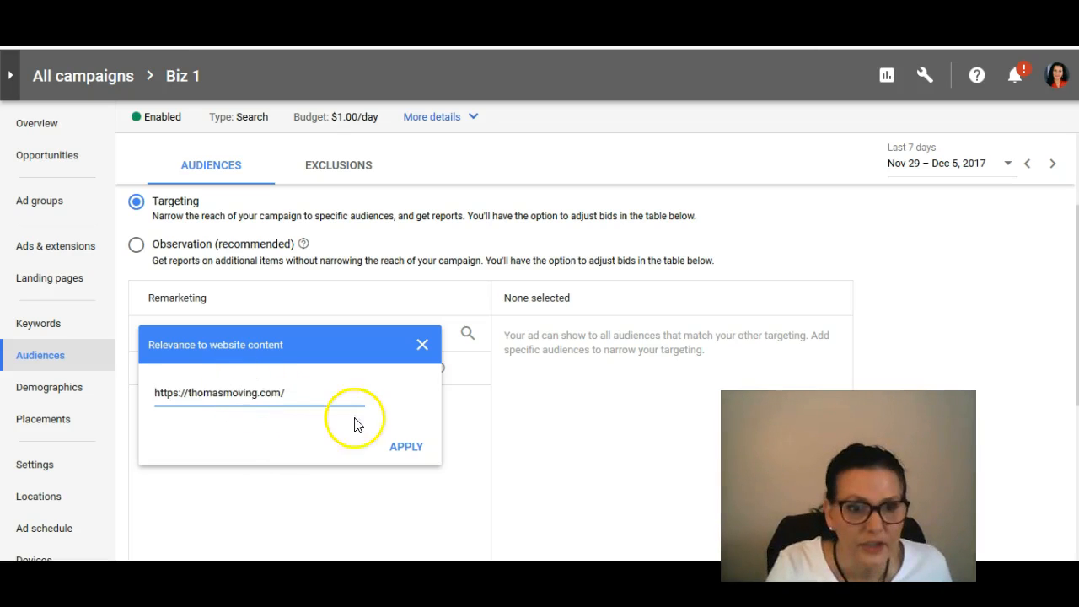
click(404, 445)
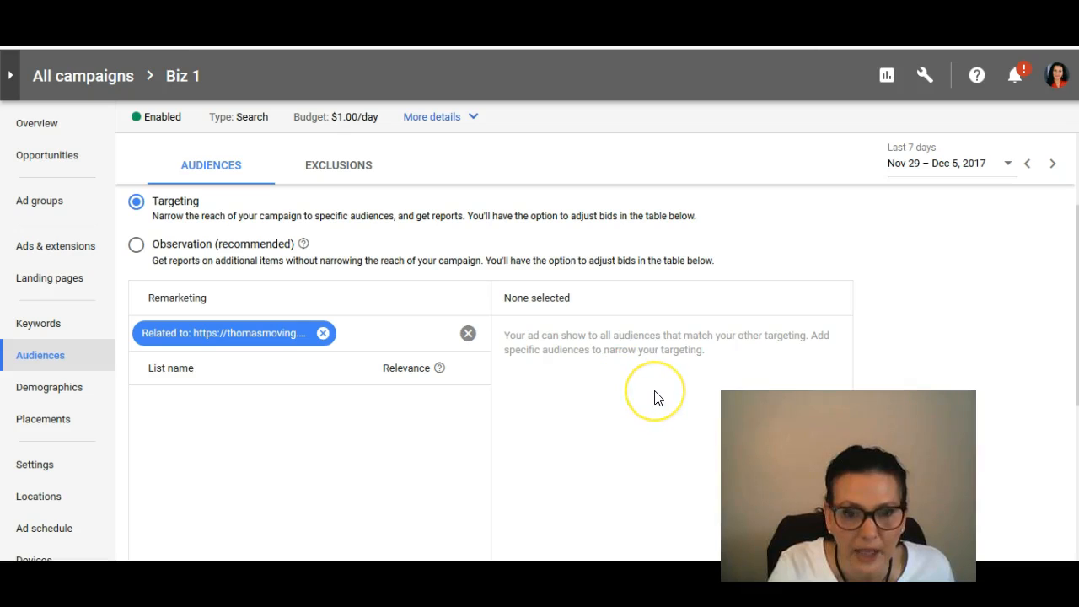
click(677, 407)
scroll(675, 409, down, 2)
scroll(675, 405, up, 2)
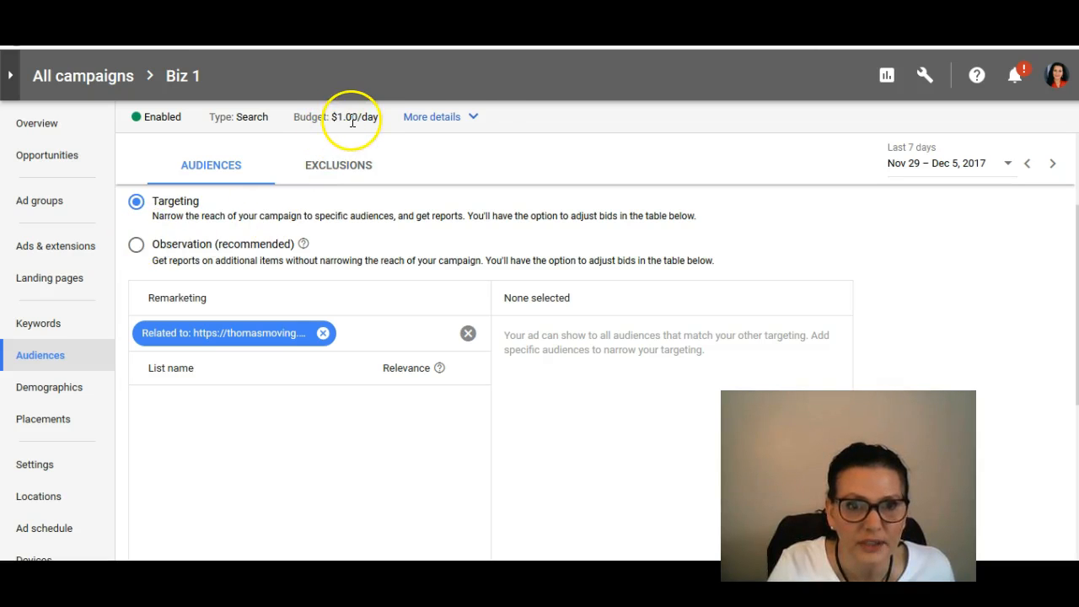
Step: Review the Biz 1 campaign's details, overview, opportunities, ad groups, ads, landing pages, keywords and audiences
click(448, 118)
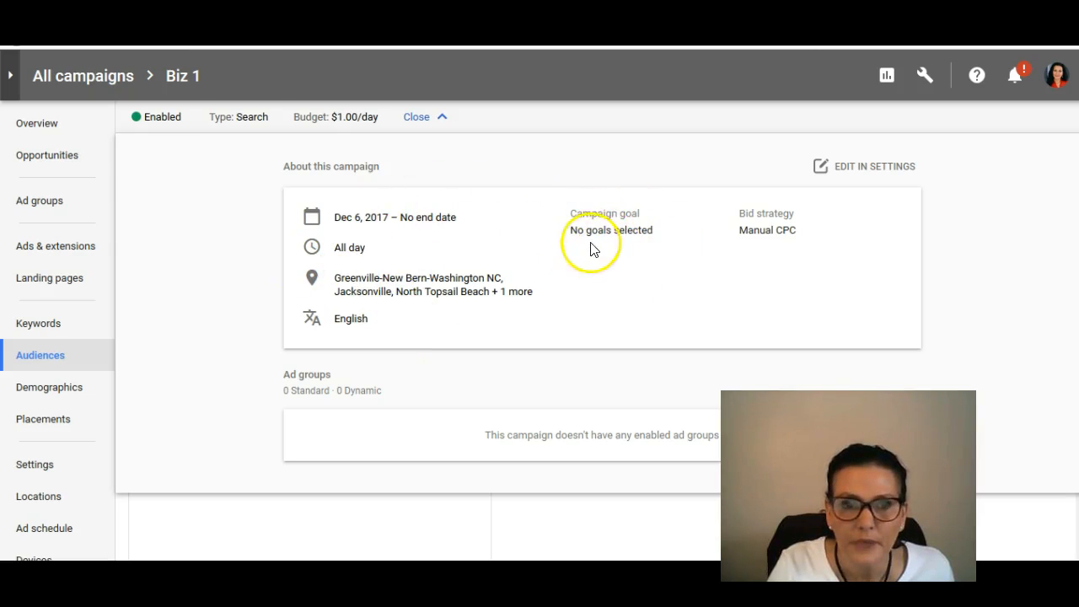
click(422, 119)
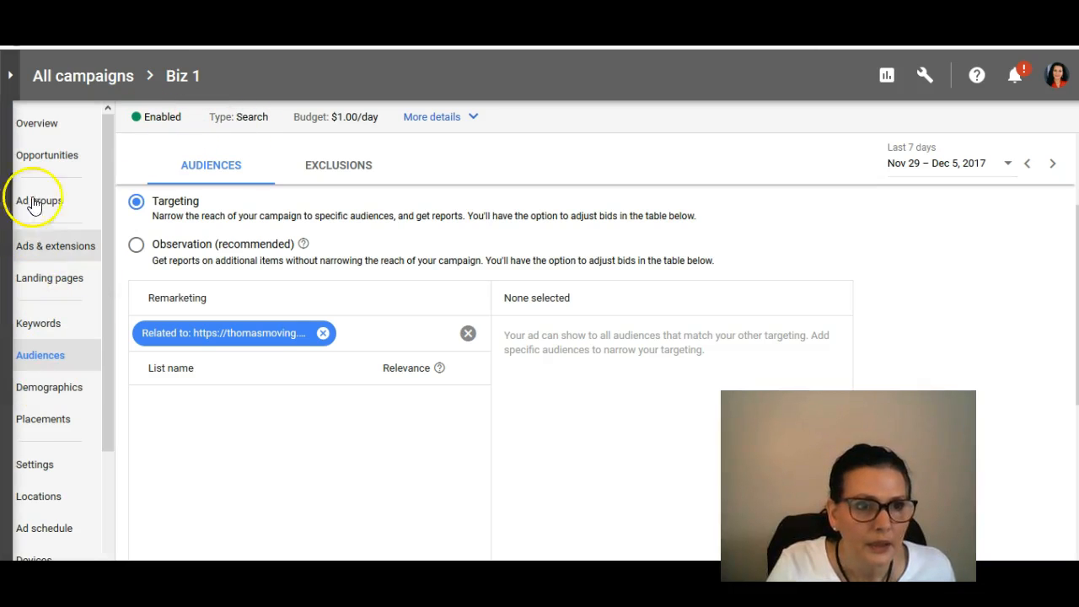
click(33, 125)
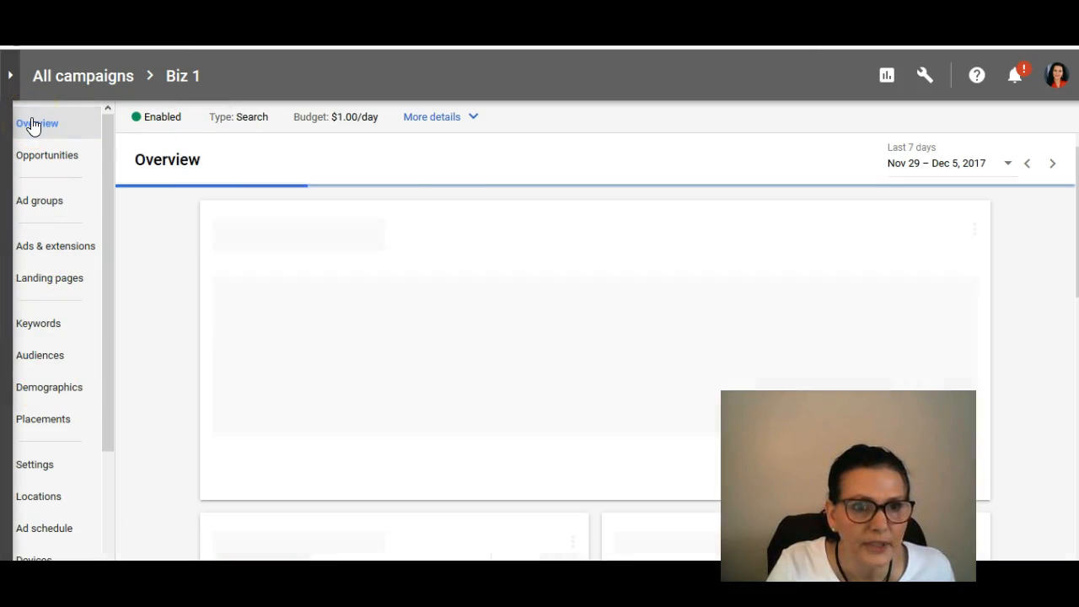
click(37, 160)
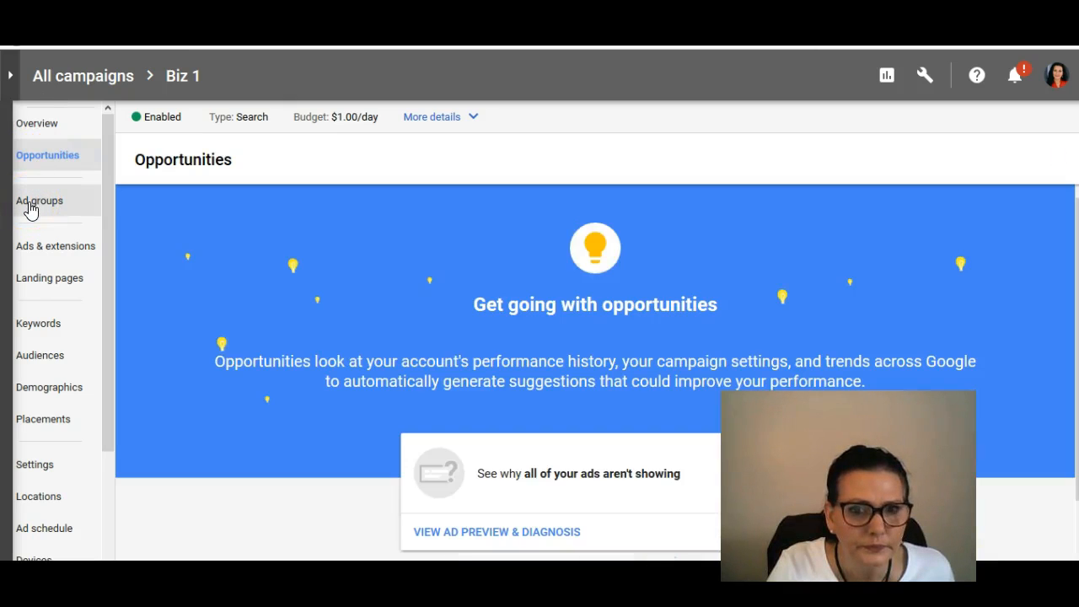
click(30, 206)
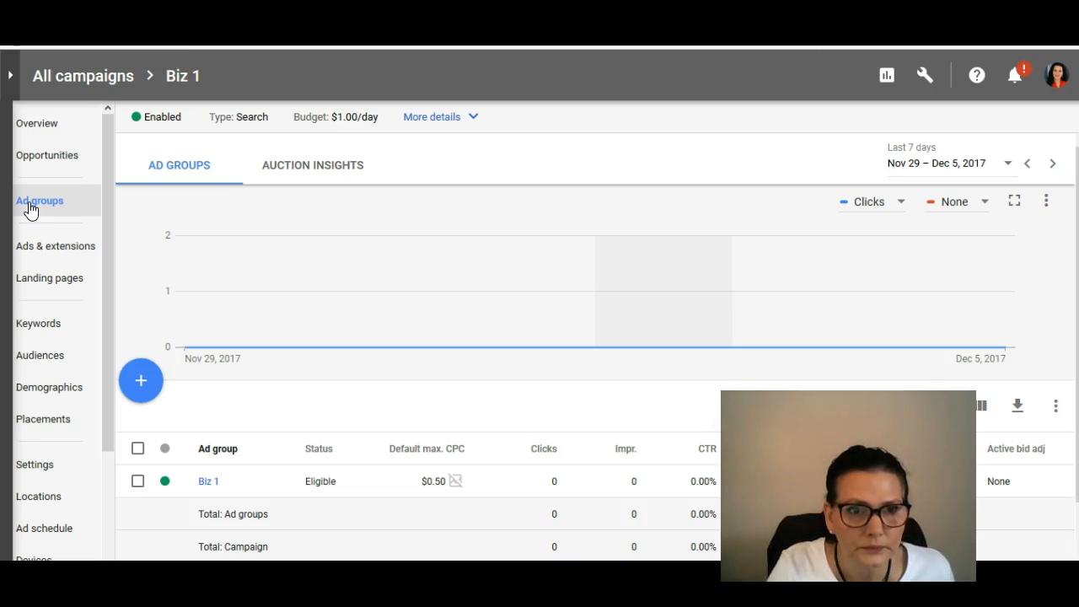
click(26, 243)
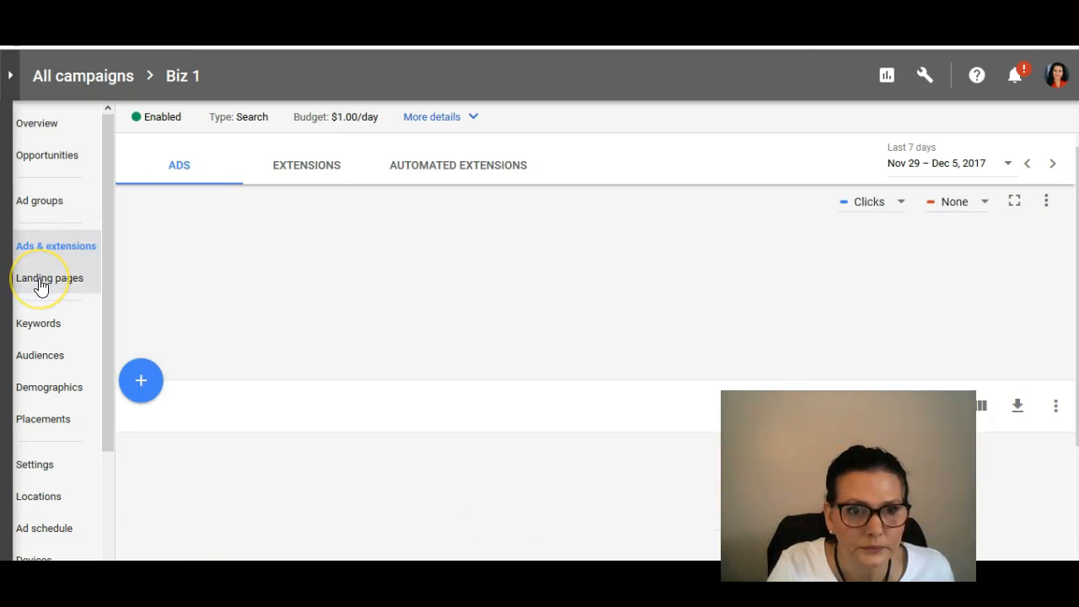
click(38, 282)
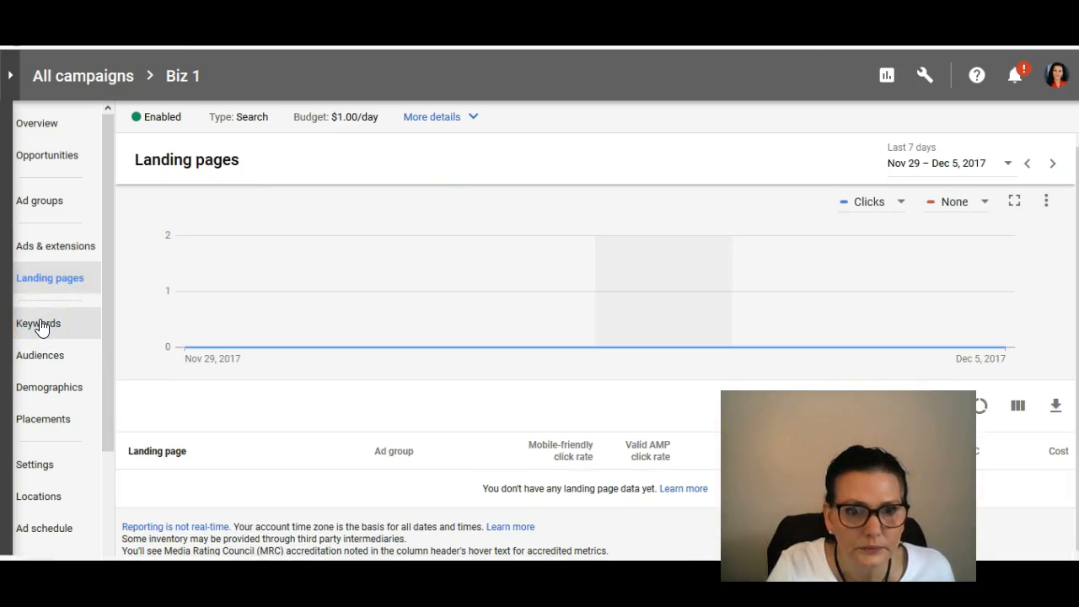
click(39, 325)
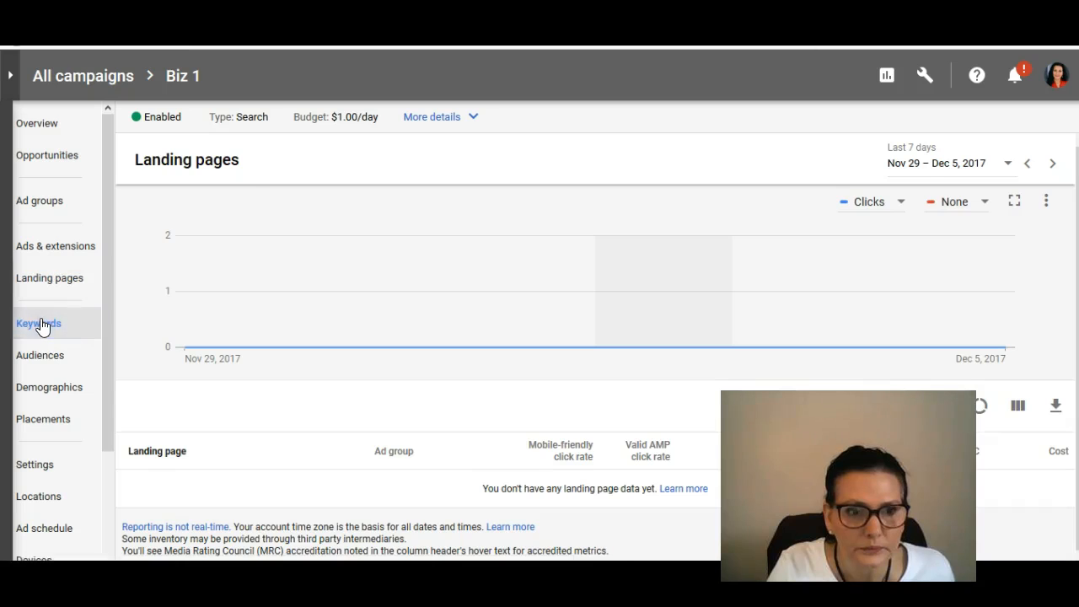
click(40, 363)
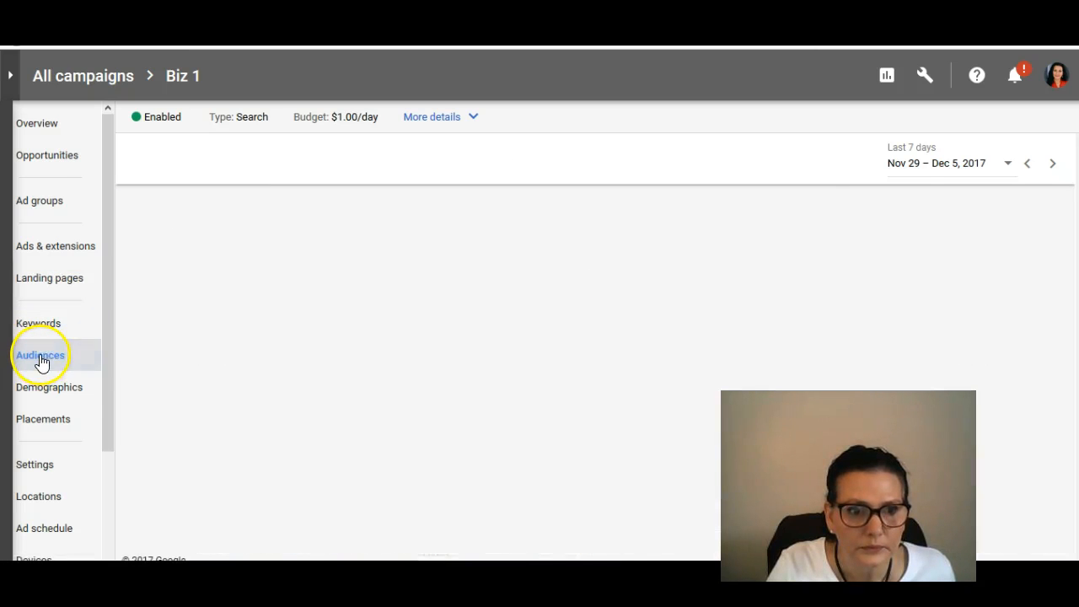
Step: Select all age ranges in the campaign's demographics and review the bulk edit options
click(51, 391)
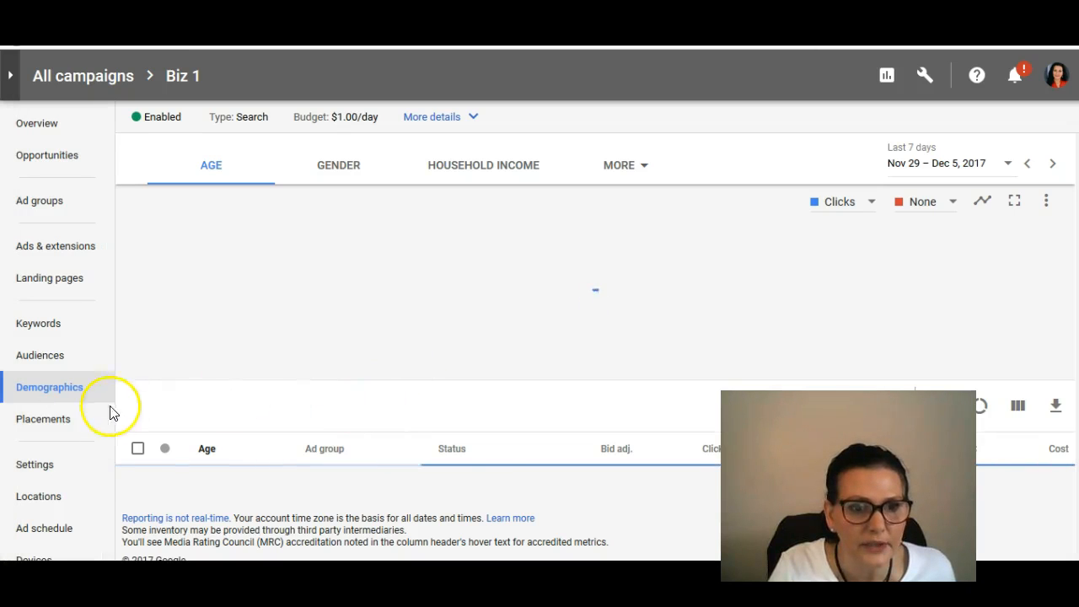
click(136, 455)
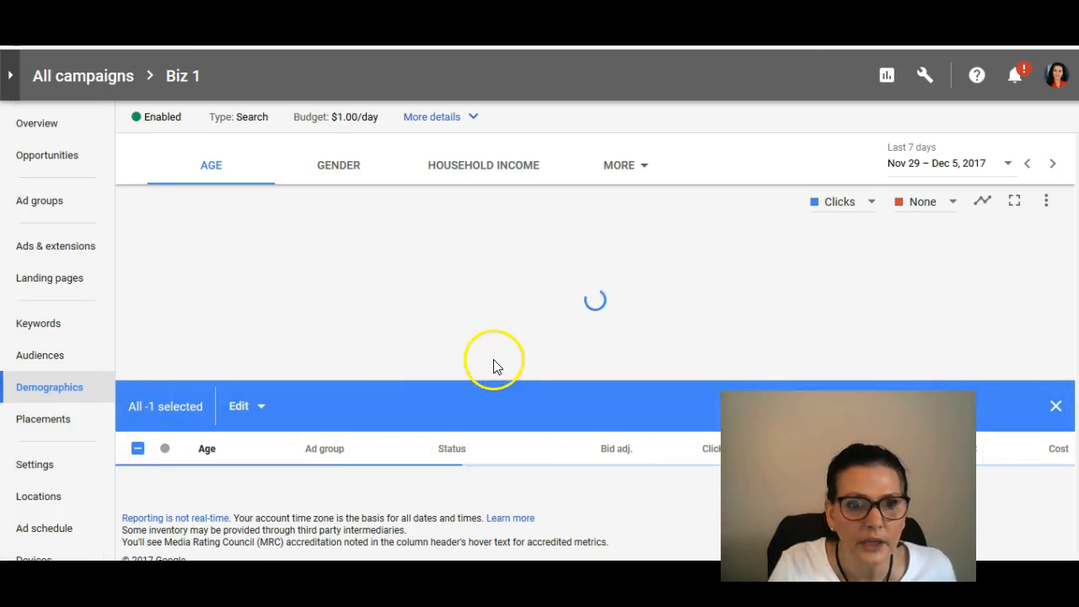
click(260, 418)
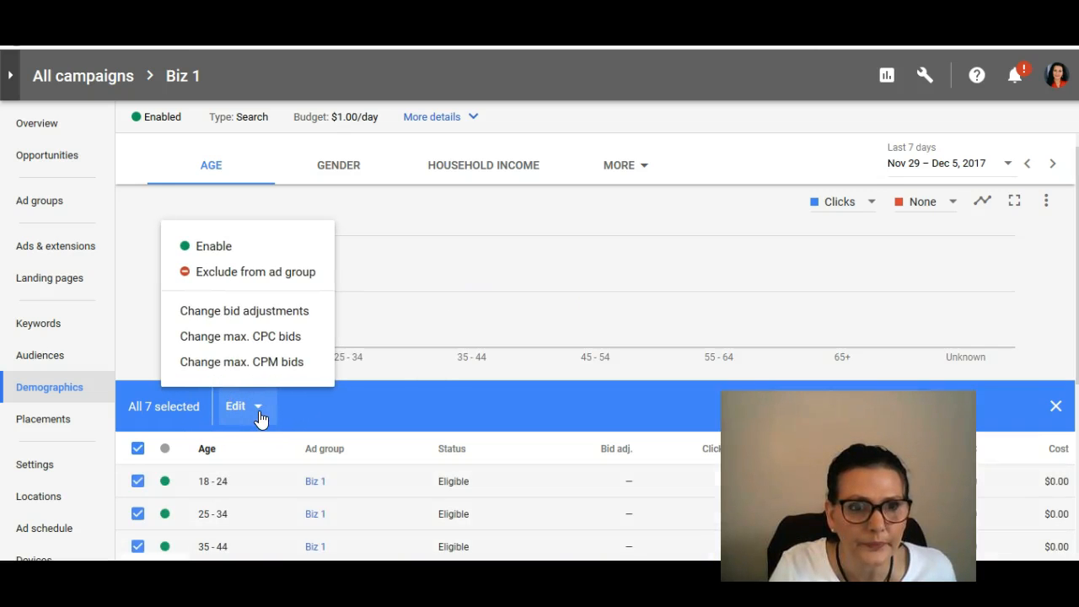
click(579, 248)
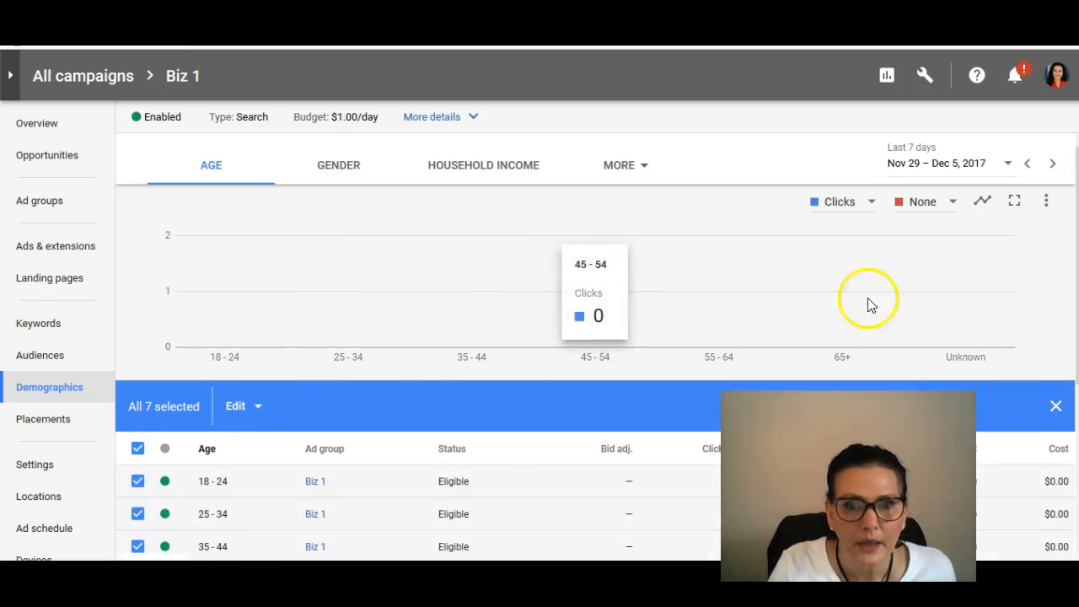
scroll(900, 278, down, 3)
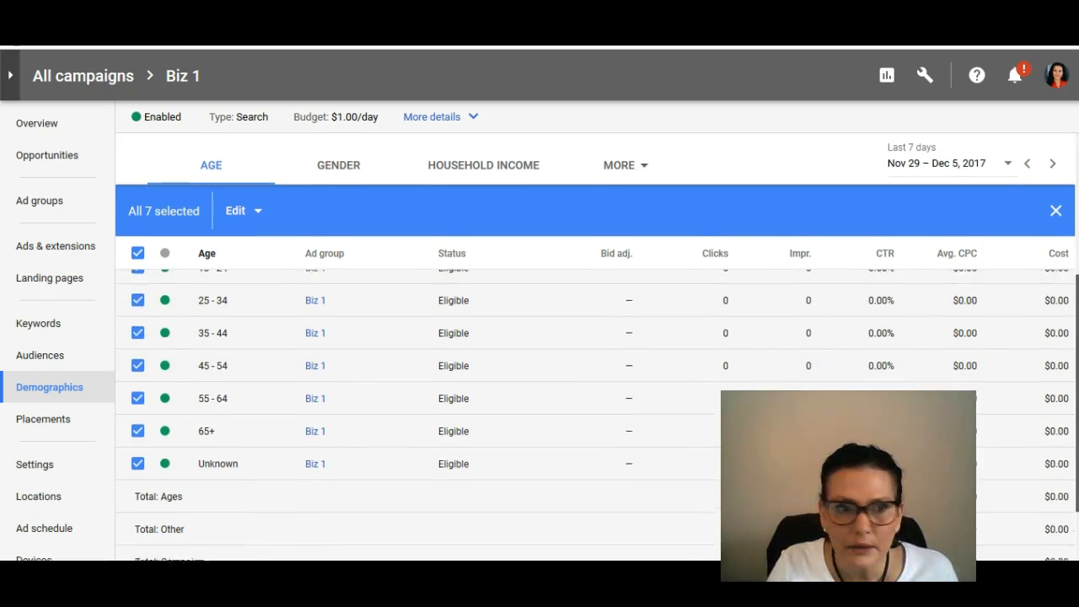
scroll(1070, 380, up, 1)
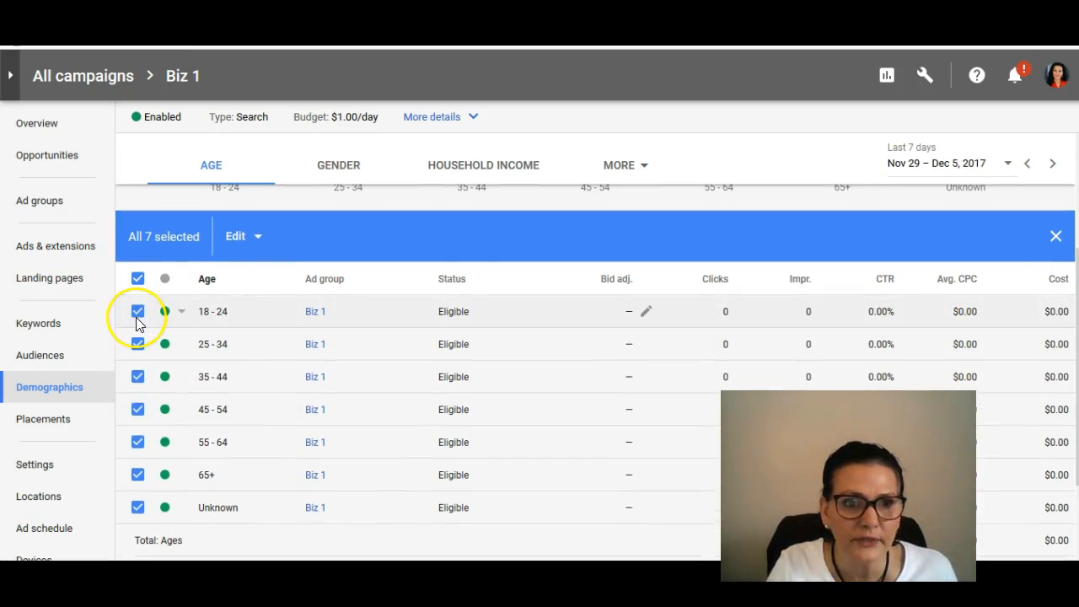
Step: Narrow the age selection to the 45 - 54, 55 - 64 and 65+ ranges
click(138, 312)
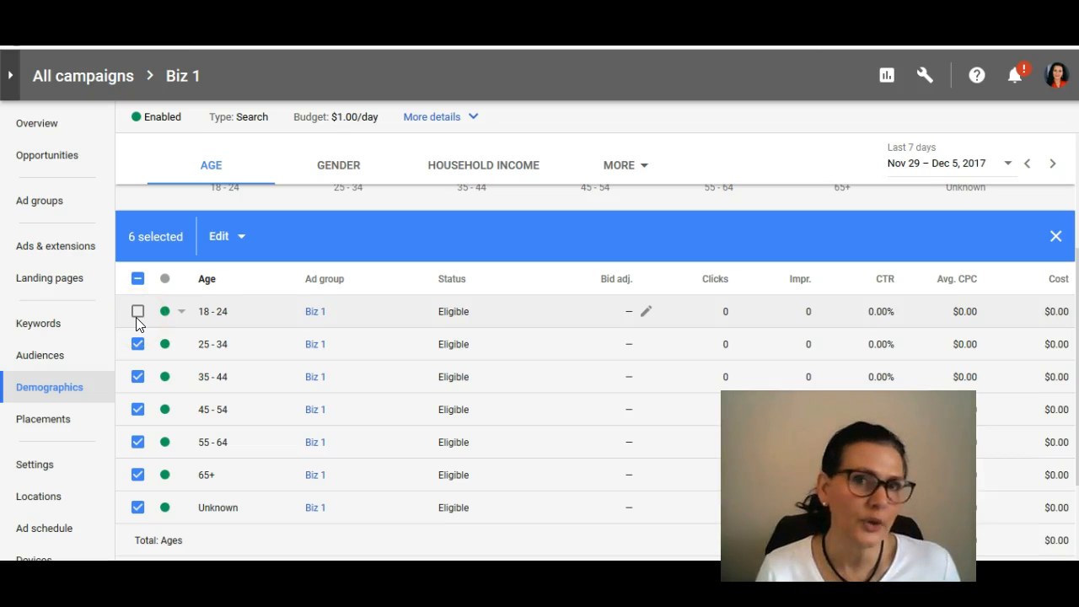
click(137, 345)
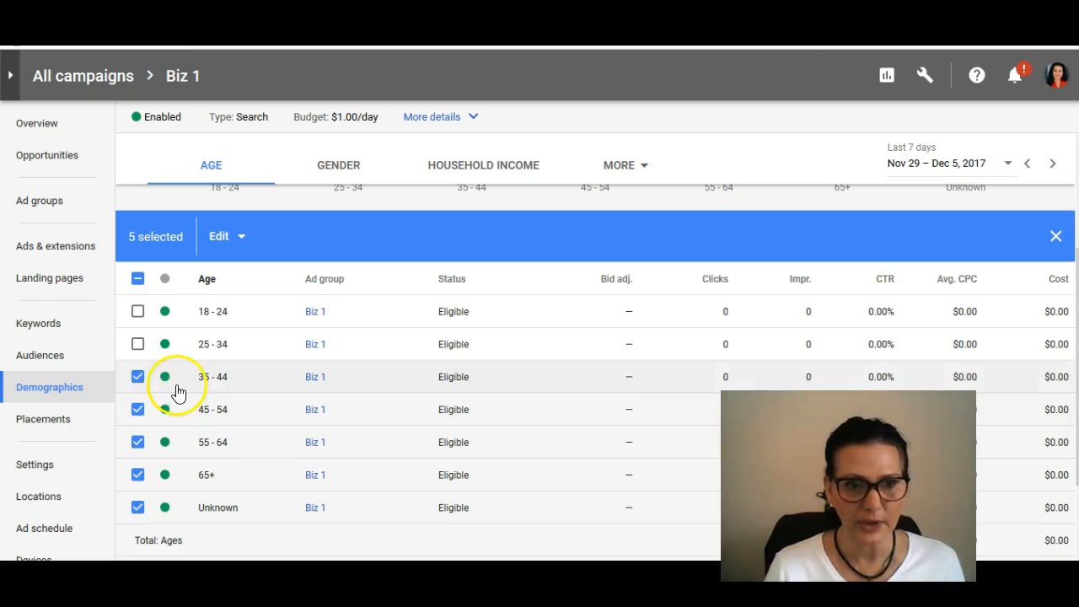
click(137, 376)
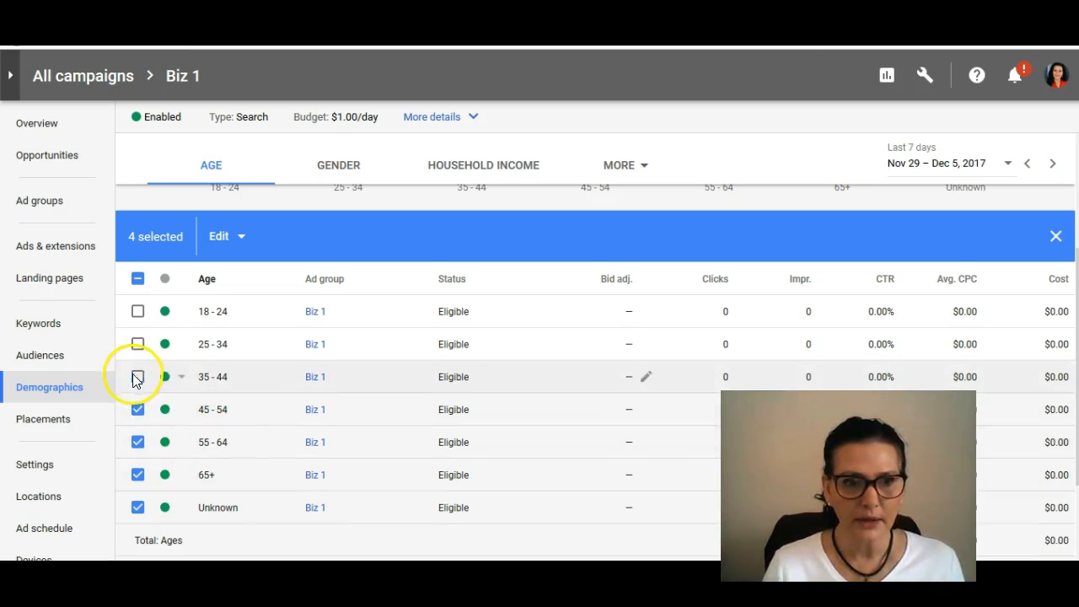
click(138, 409)
click(138, 443)
click(138, 475)
click(137, 507)
click(137, 475)
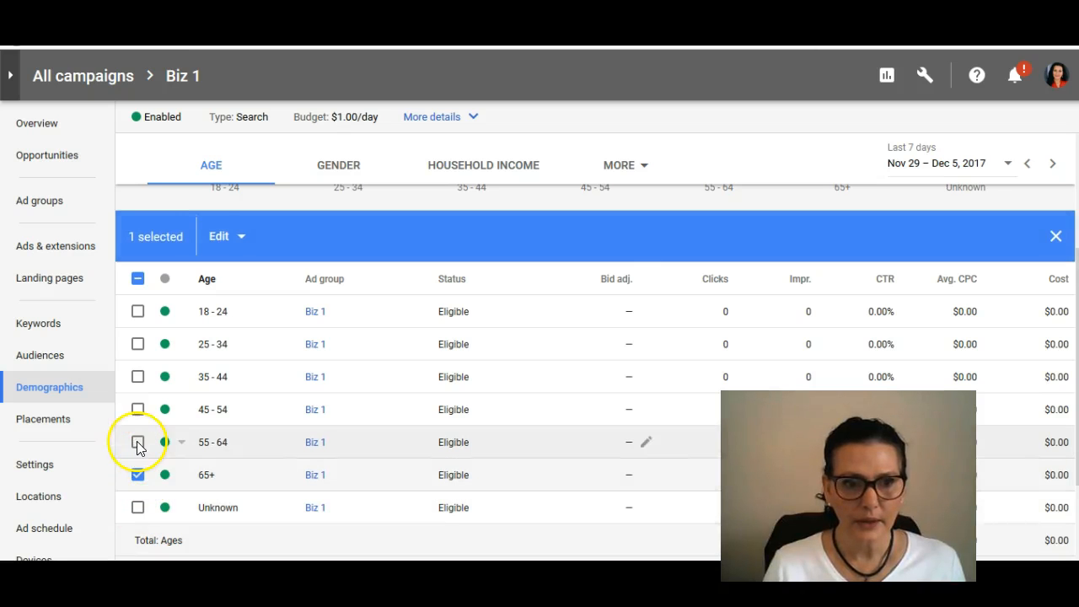
click(137, 442)
click(138, 410)
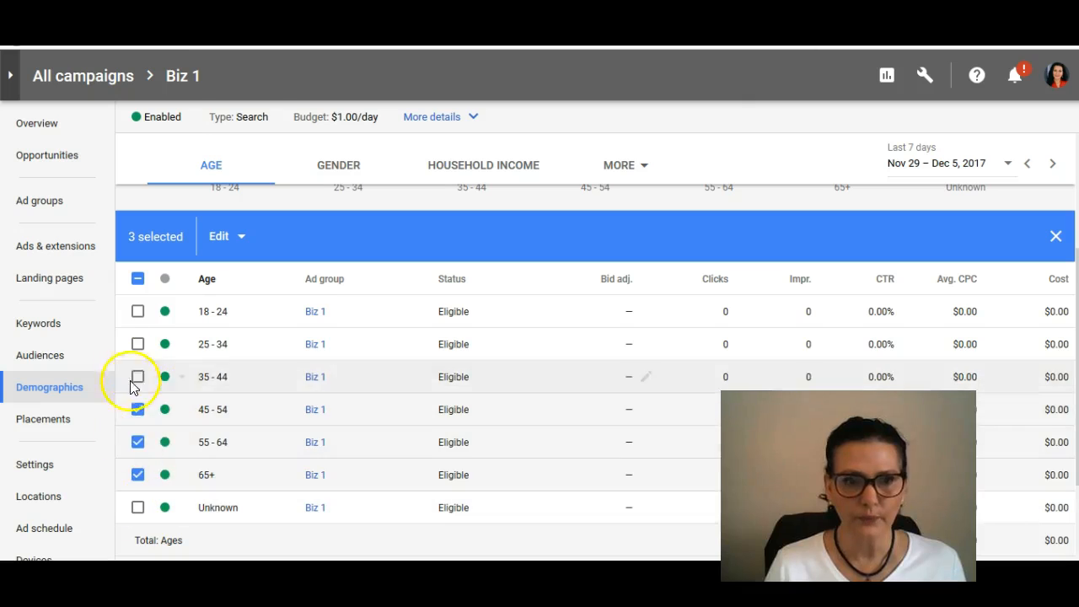
scroll(753, 329, down, 2)
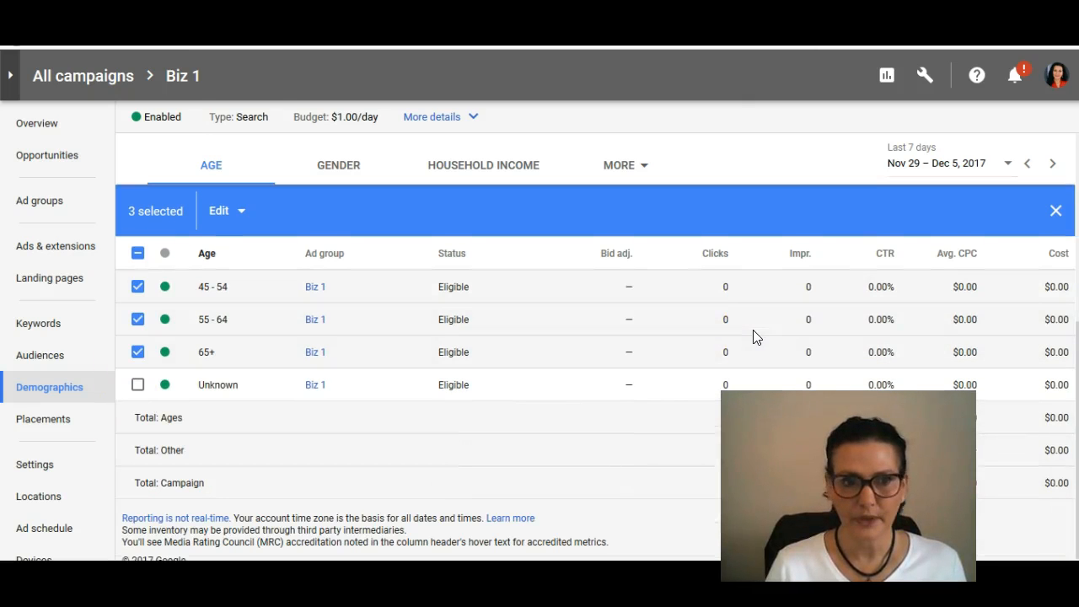
Step: Review the campaign's placements and where its ads showed
click(37, 421)
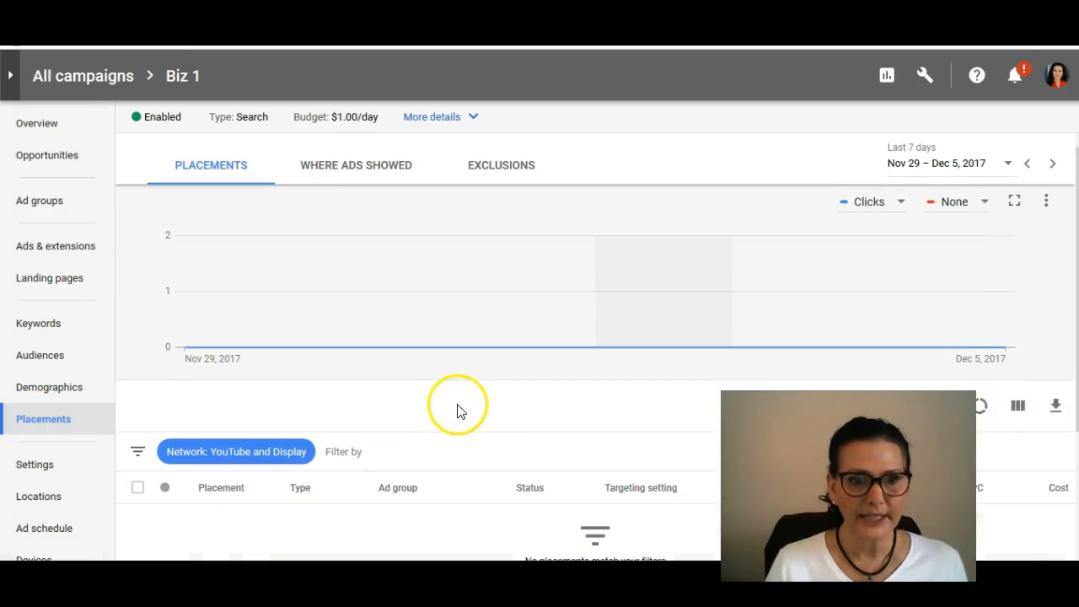
scroll(456, 426, down, 3)
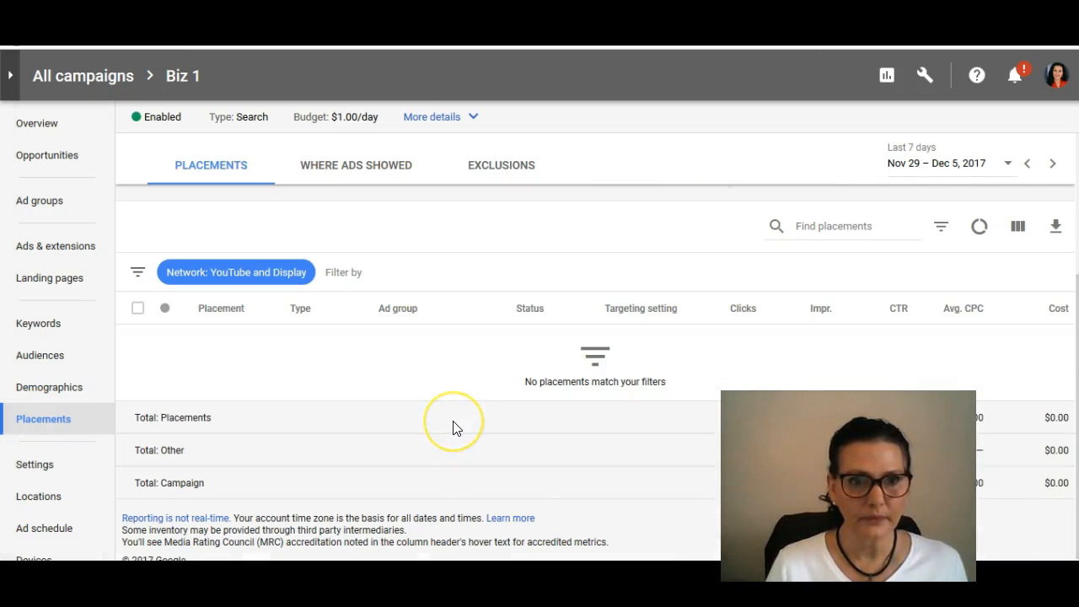
click(354, 167)
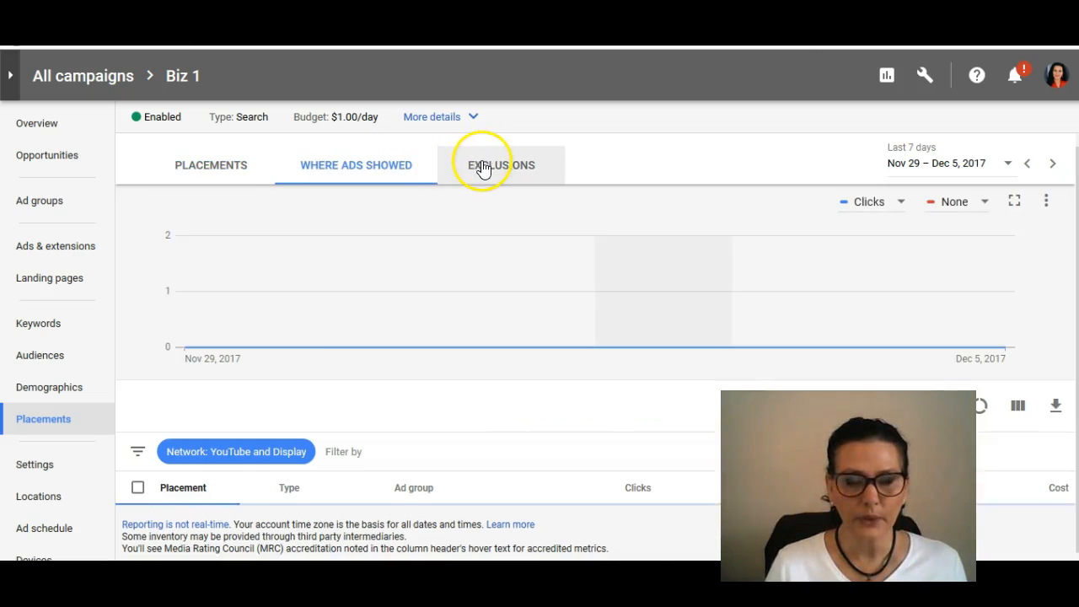
Step: Open the campaign's settings and examine the options for its goal
click(34, 477)
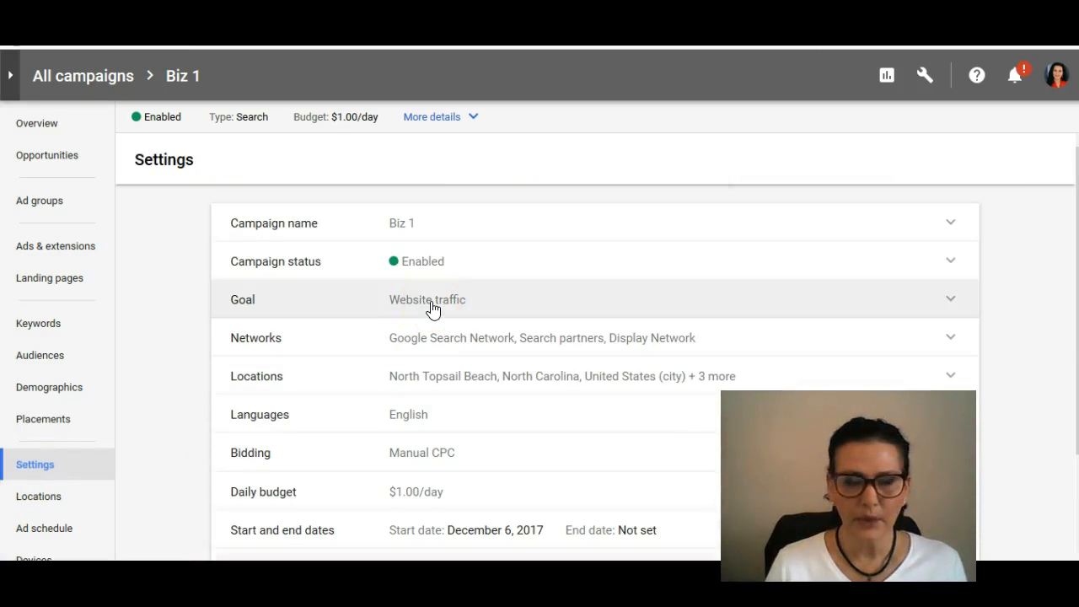
click(933, 302)
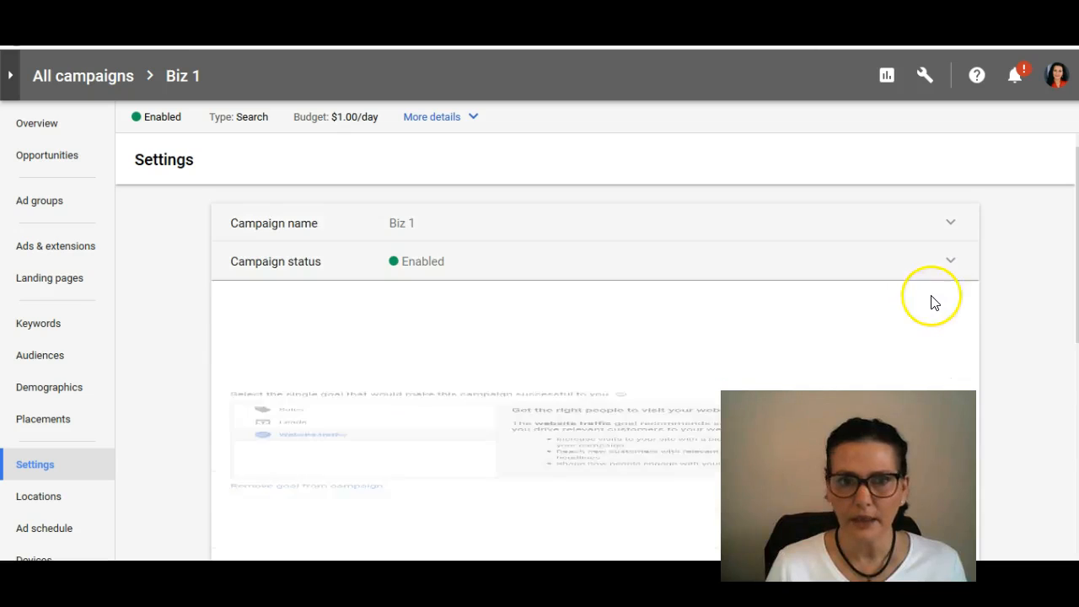
click(933, 327)
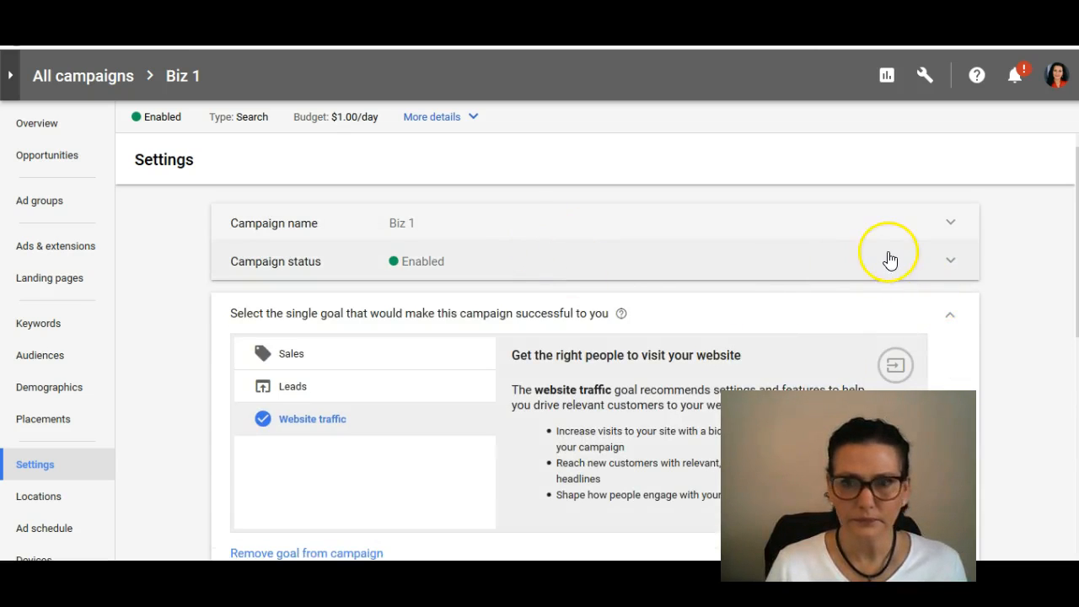
Step: Review the campaign's status setting and its goal options, closing each one by saving it
click(914, 265)
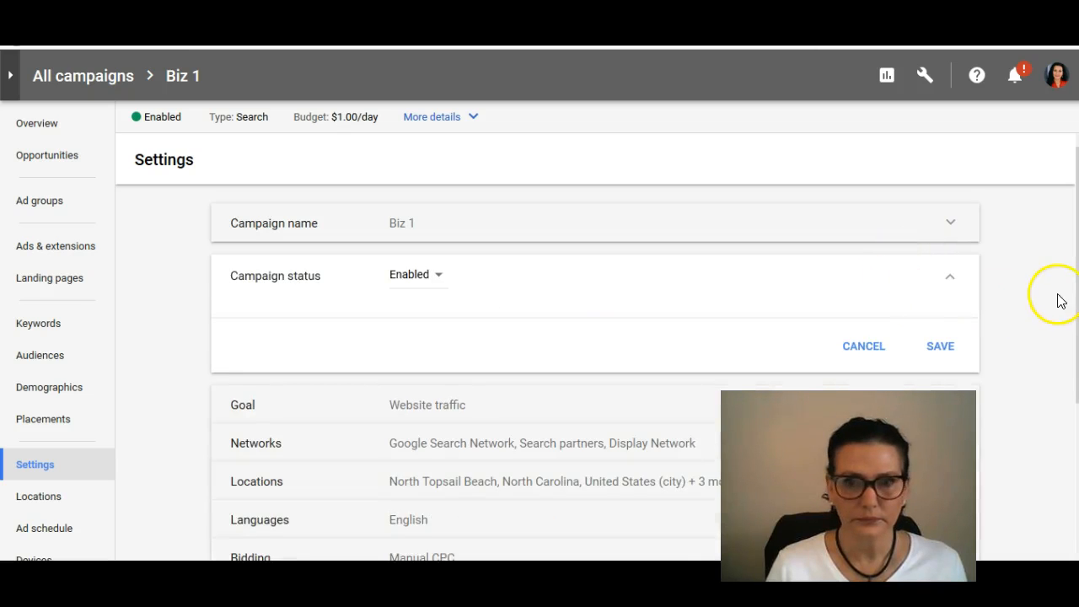
click(949, 353)
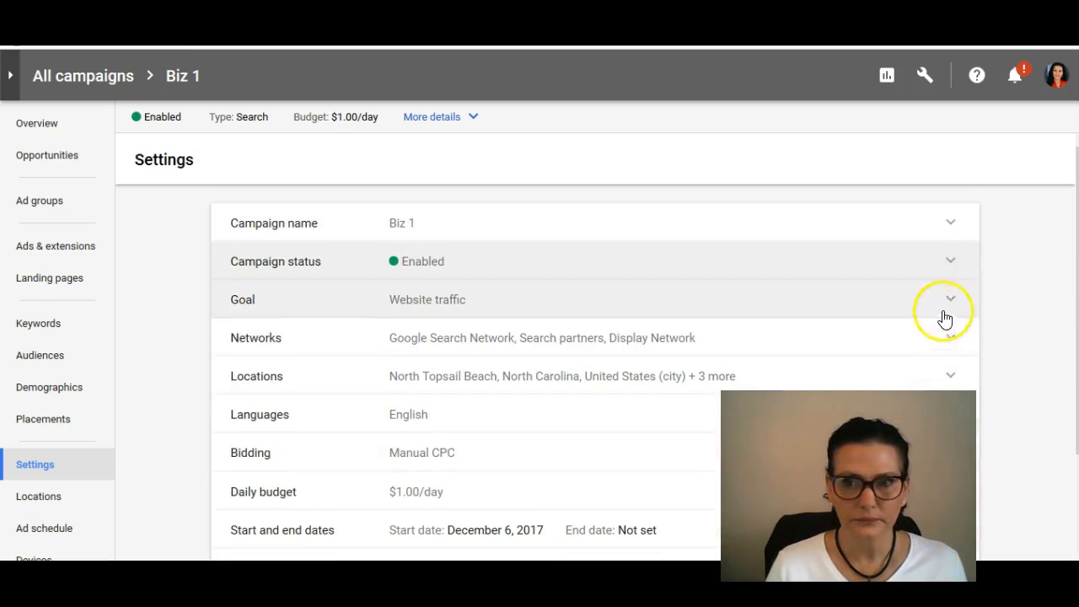
click(950, 302)
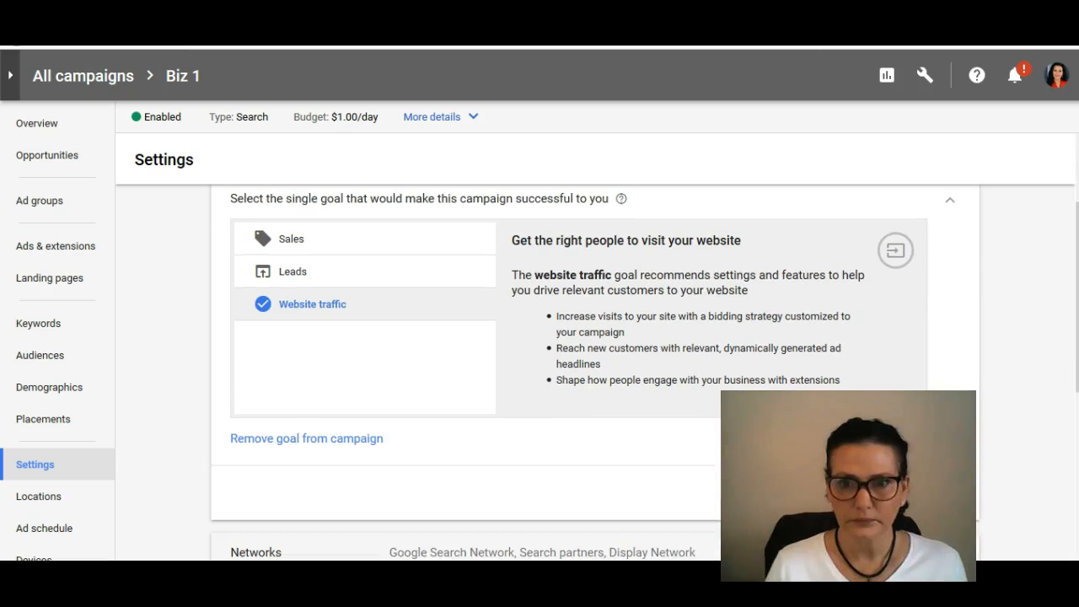
click(945, 492)
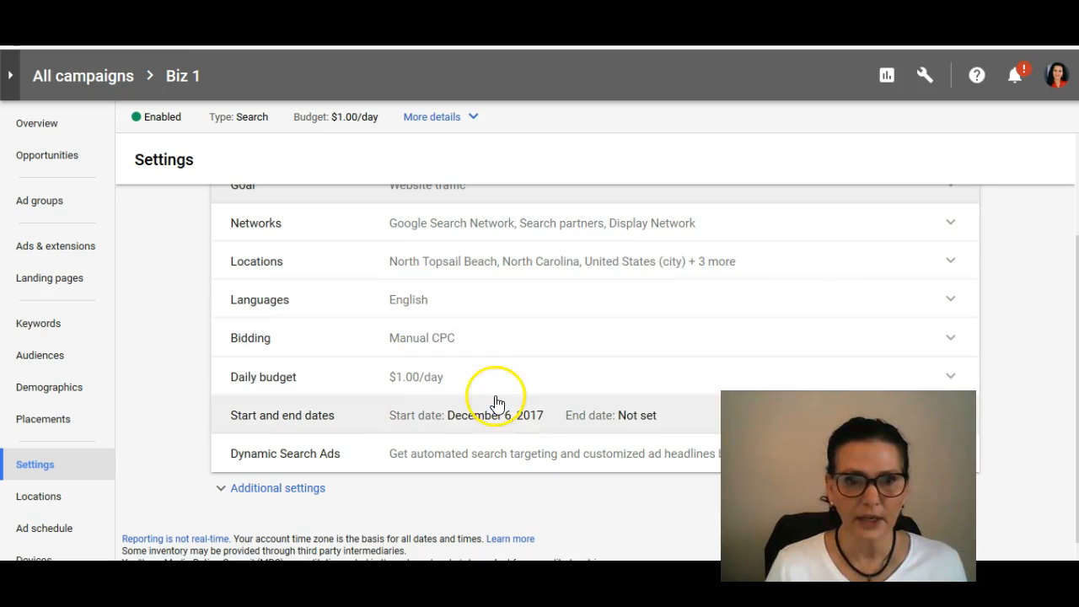
Step: Set the campaign's daily budget to $5 and save the new amount
click(953, 378)
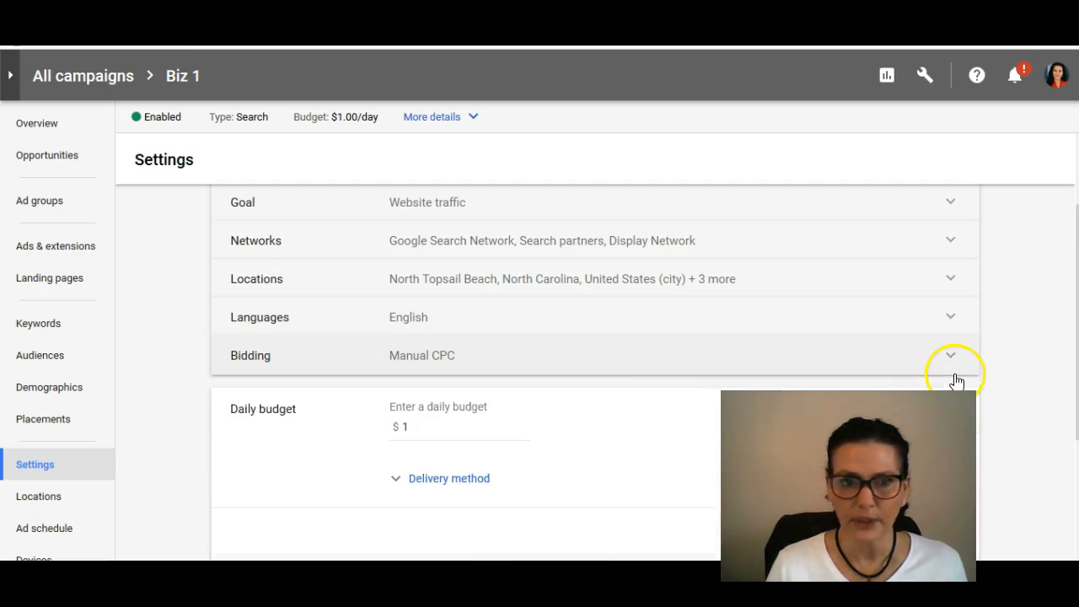
double_click(403, 428)
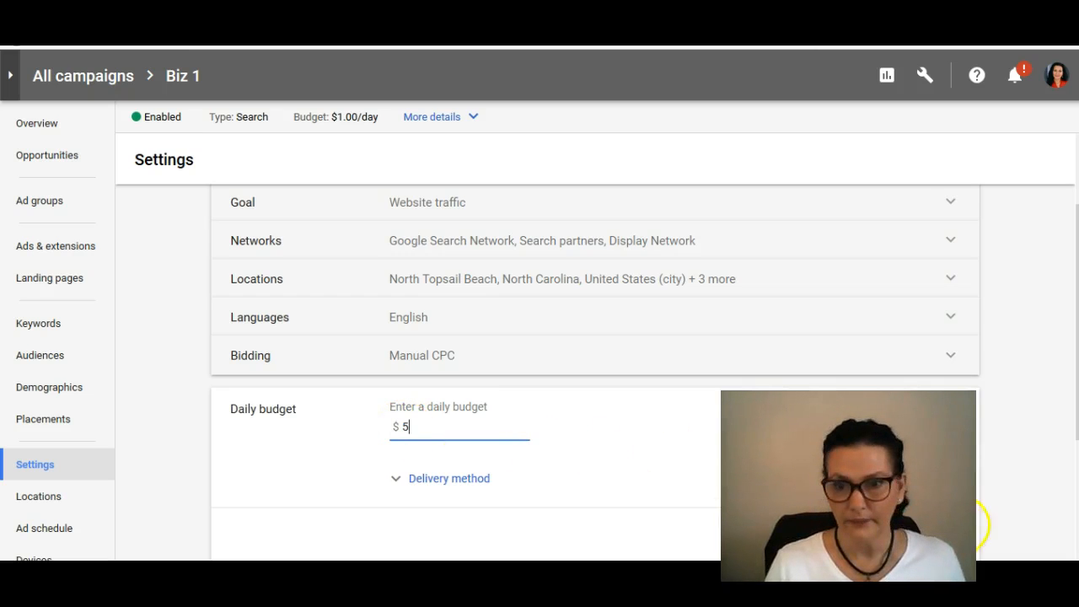
click(948, 540)
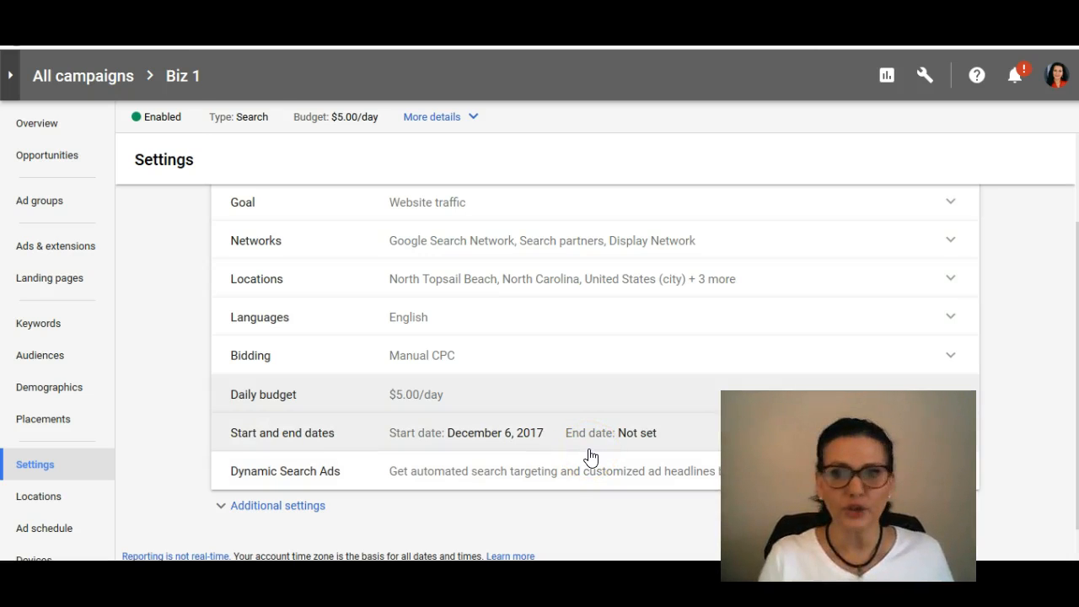
click(935, 228)
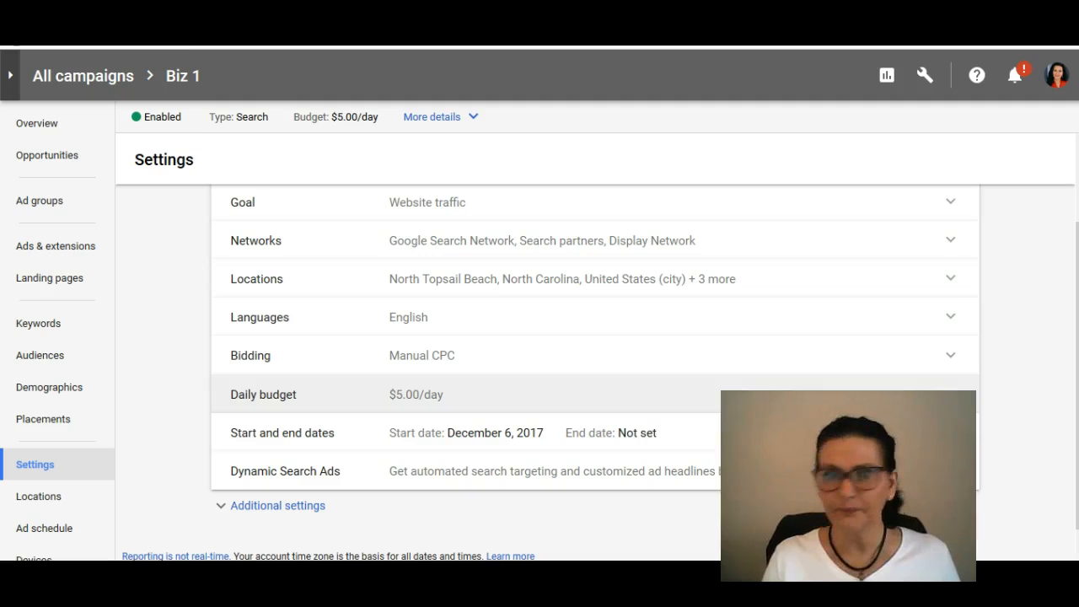
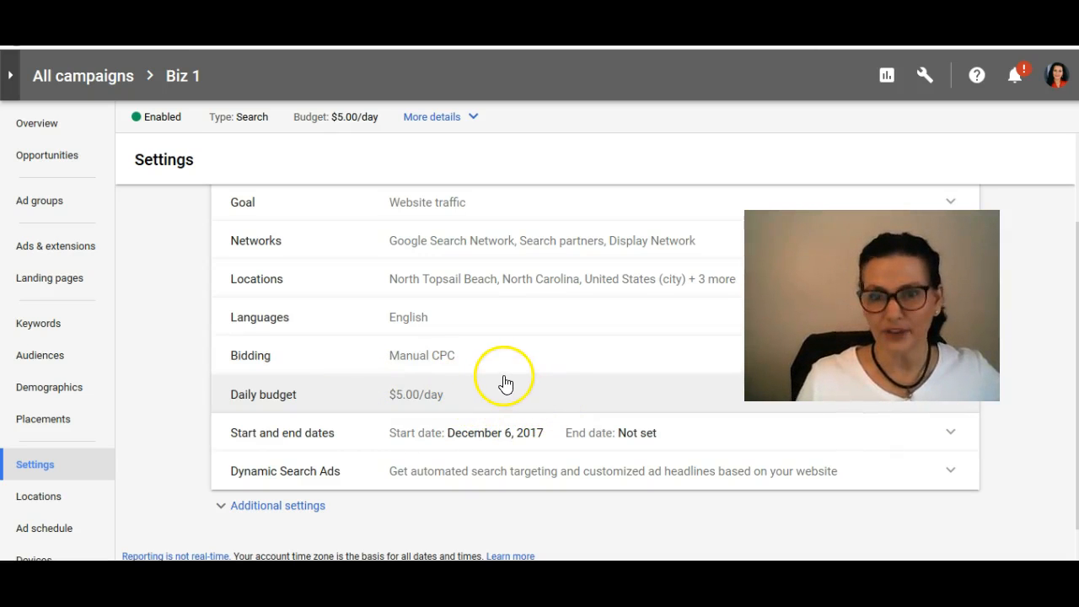
Step: Choose December 20, 2017 as the end date in the campaign's start and end dates setting
click(664, 444)
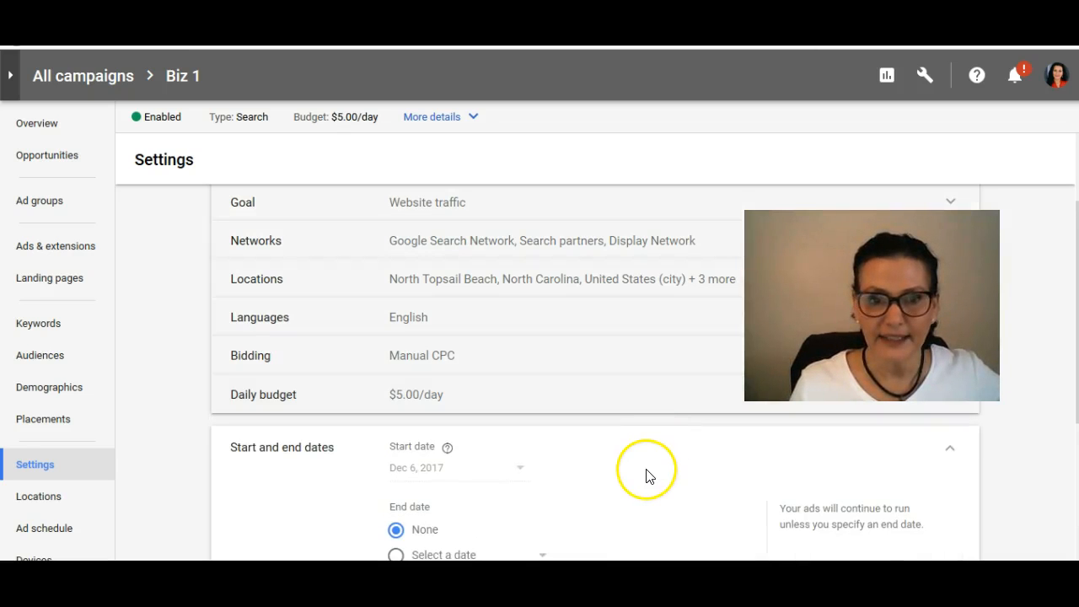
click(396, 517)
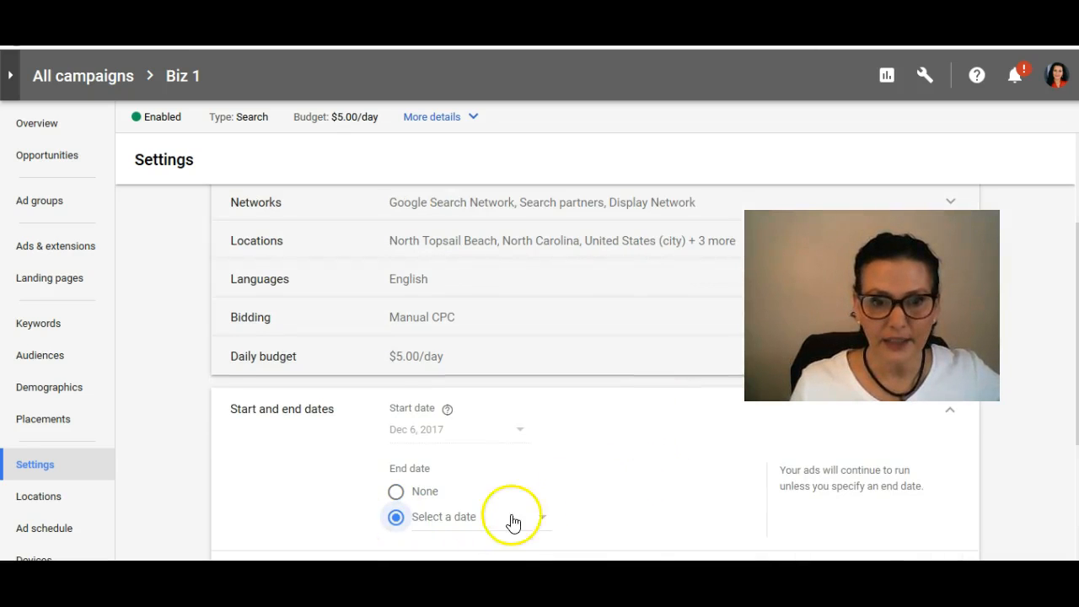
scroll(597, 459, down, 2)
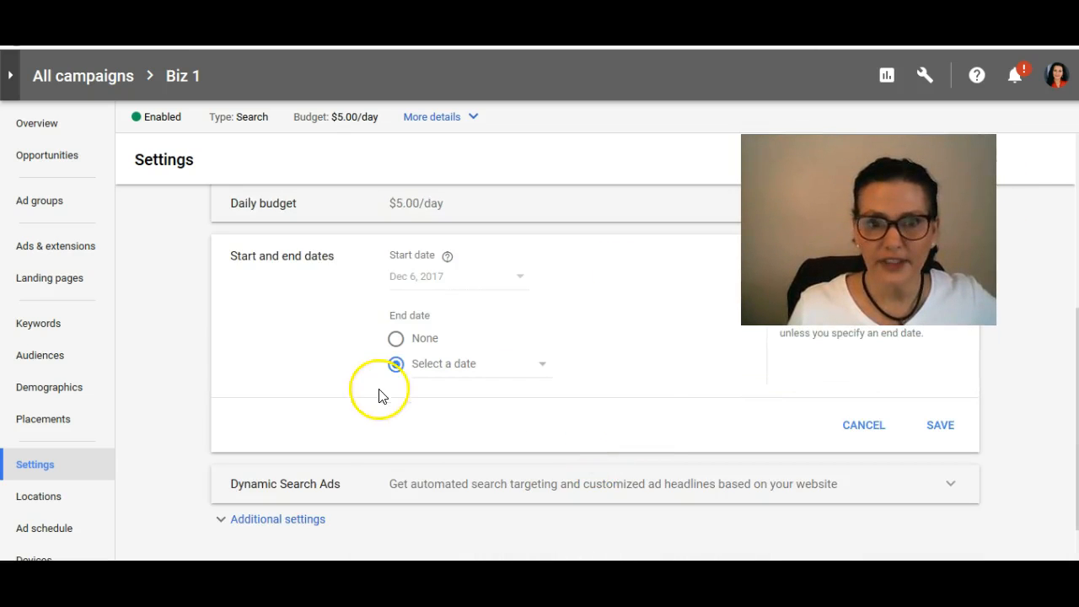
click(540, 367)
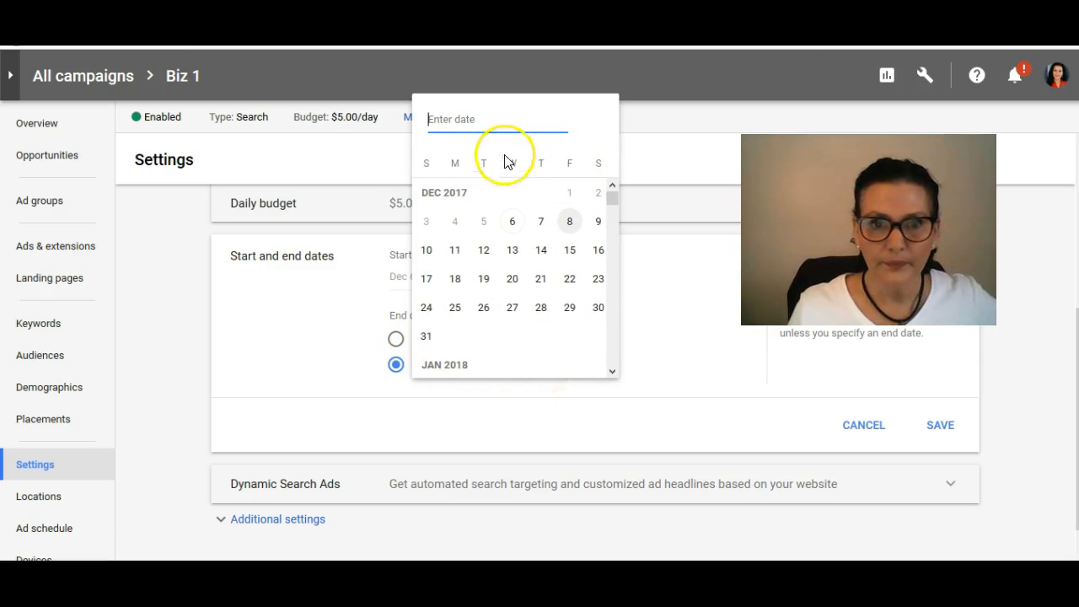
click(472, 376)
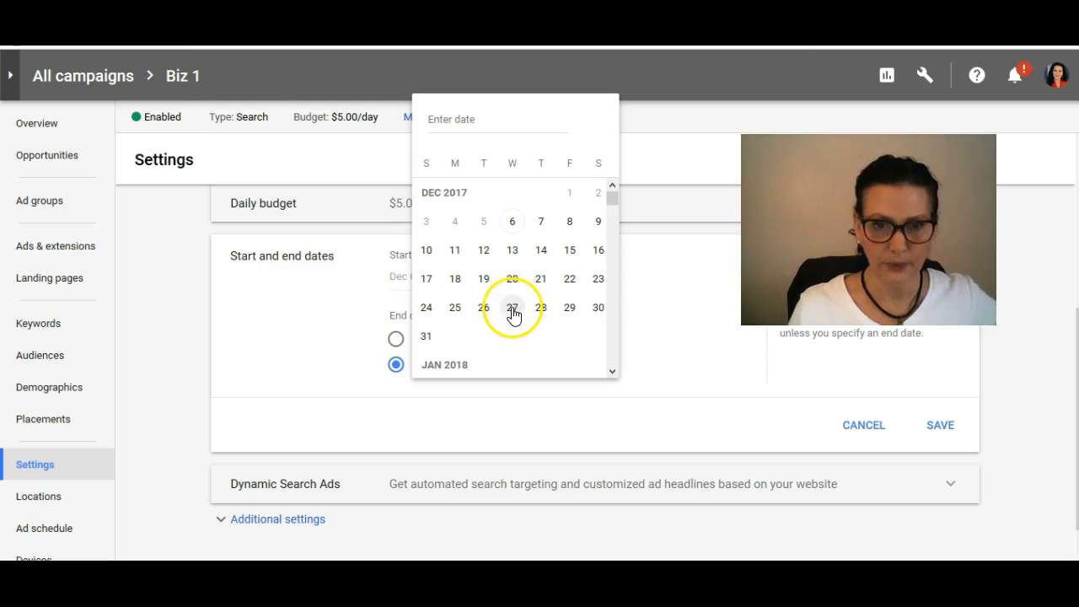
click(512, 279)
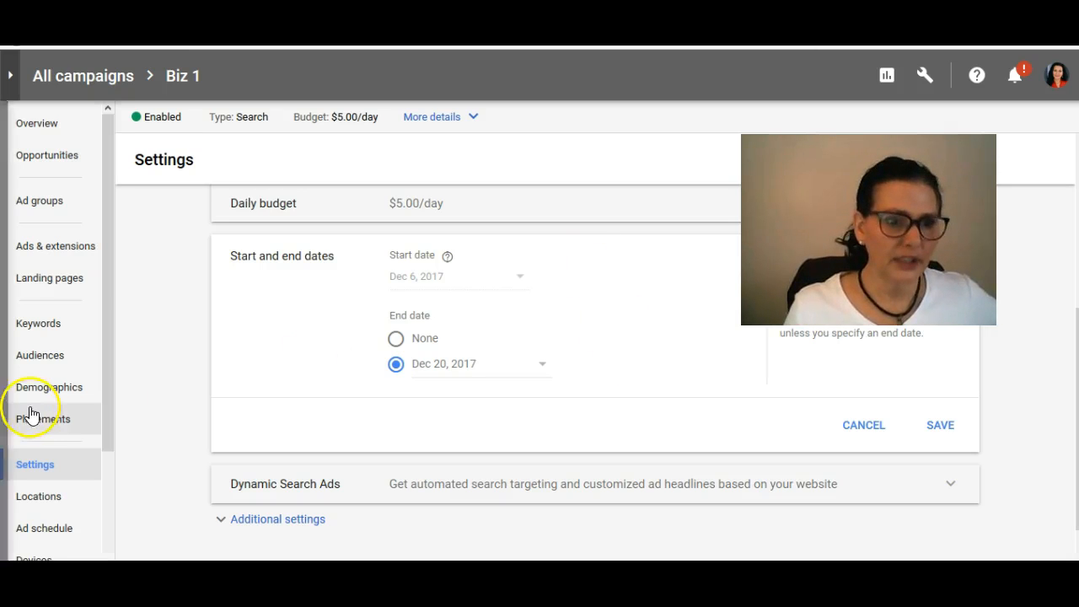
Step: Review the campaign's targeted locations and look at the bid adjustment options for Greenville-New Bern-Washington NC, leaving them unset
scroll(46, 417, down, 3)
click(38, 358)
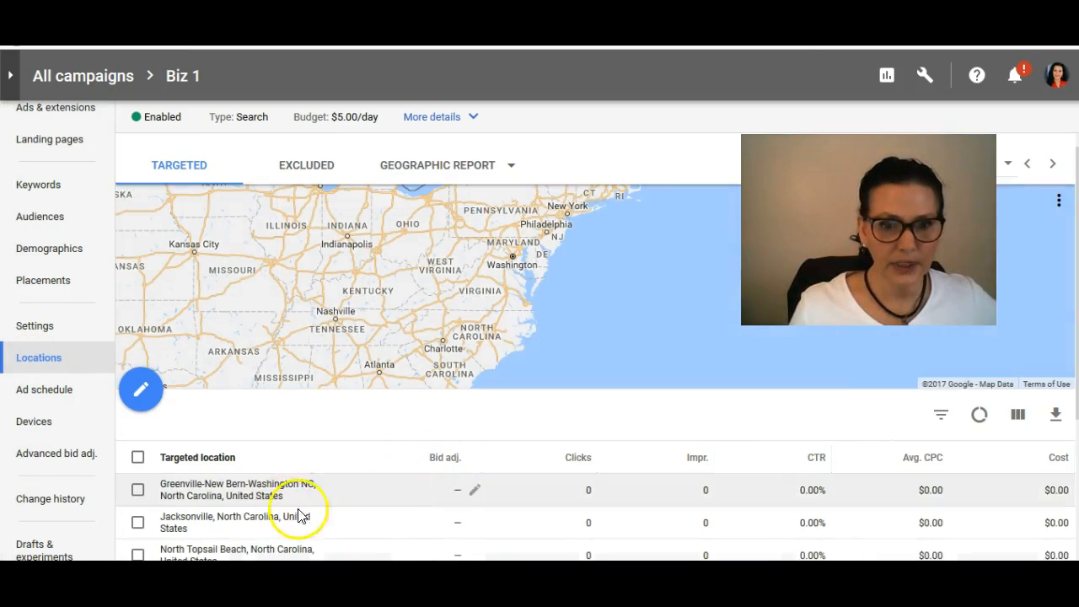
scroll(373, 480, down, 2)
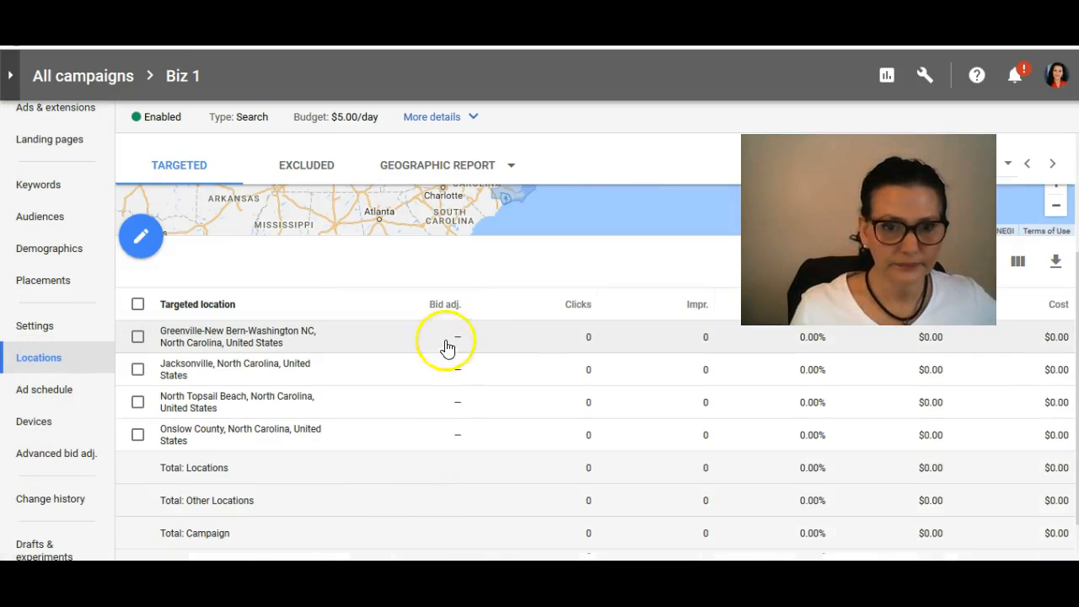
click(471, 337)
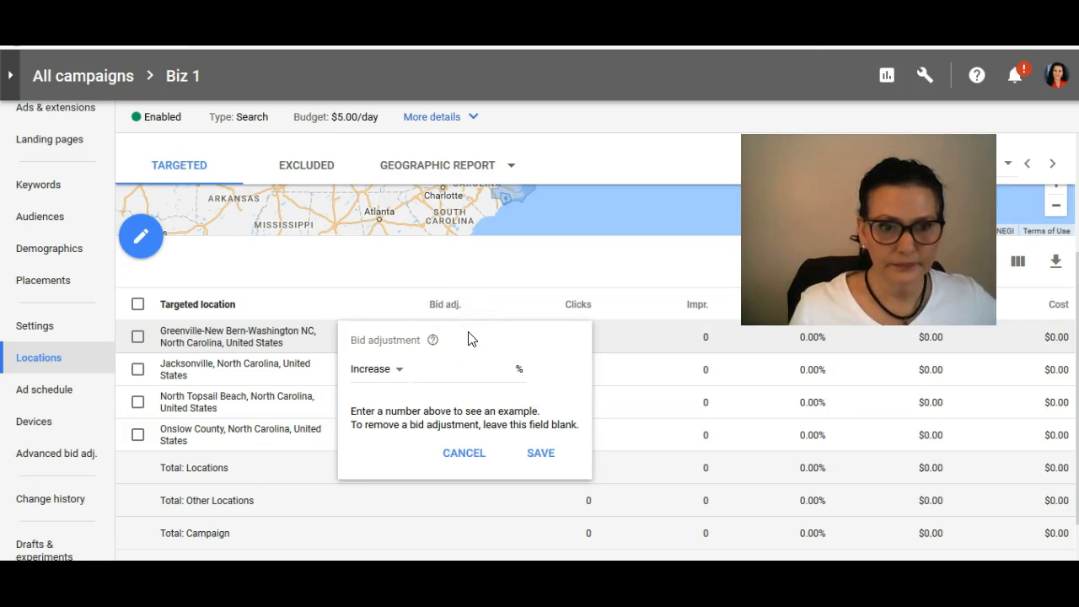
click(451, 291)
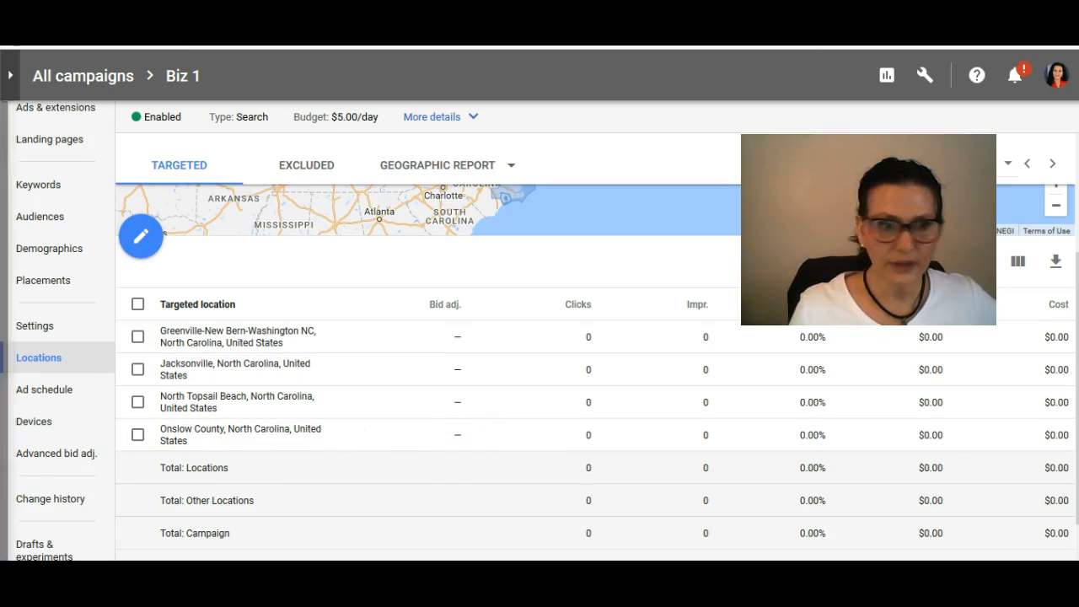
Step: Review the campaign's devices and select computers, mobile phones and tablets in the list
click(32, 426)
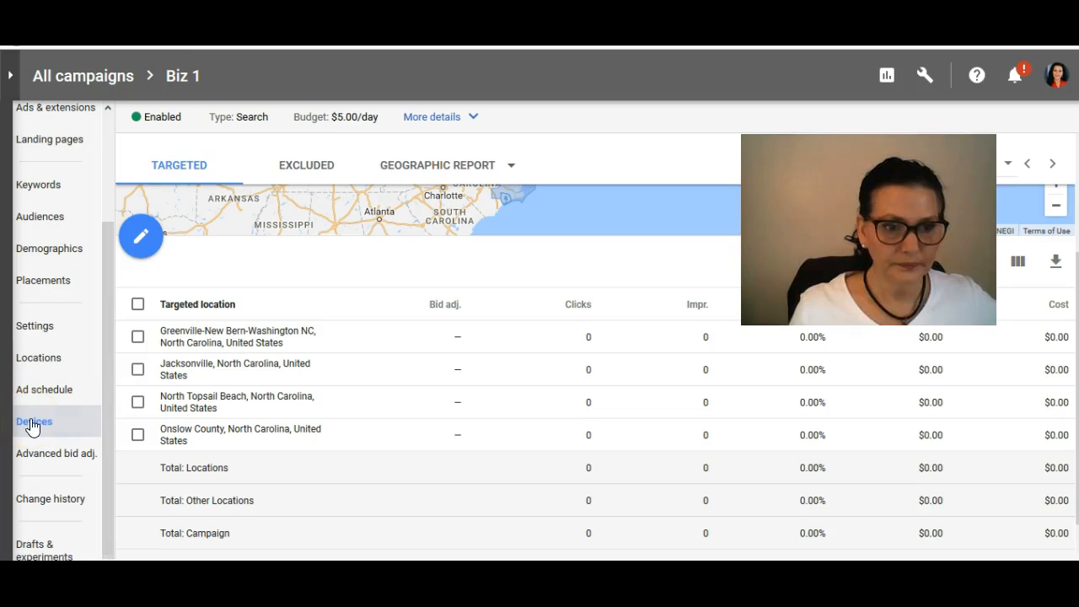
scroll(371, 436, down, 1)
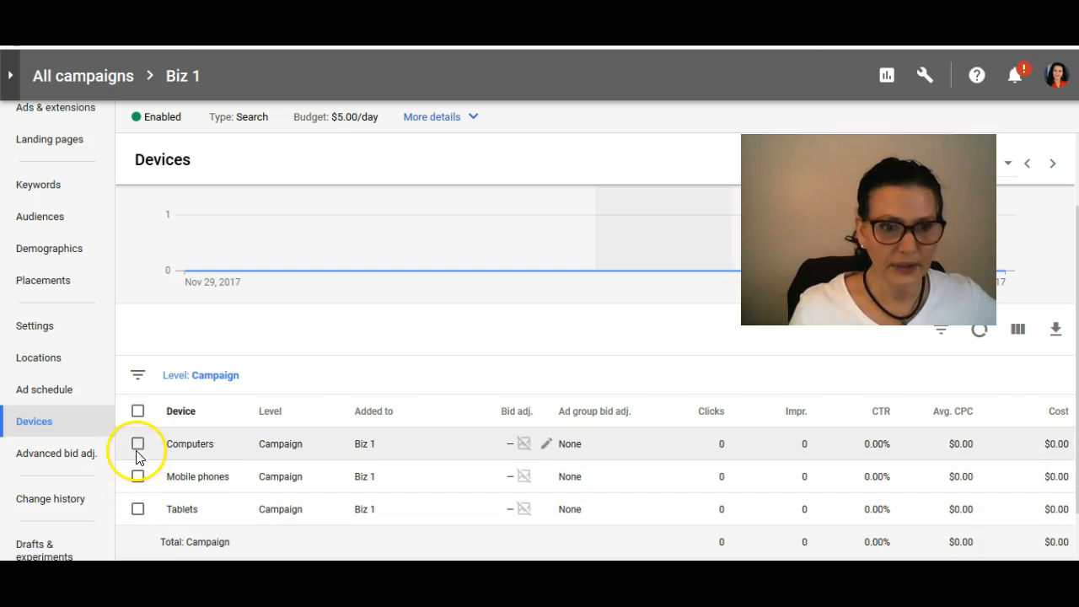
click(138, 443)
click(138, 476)
click(139, 509)
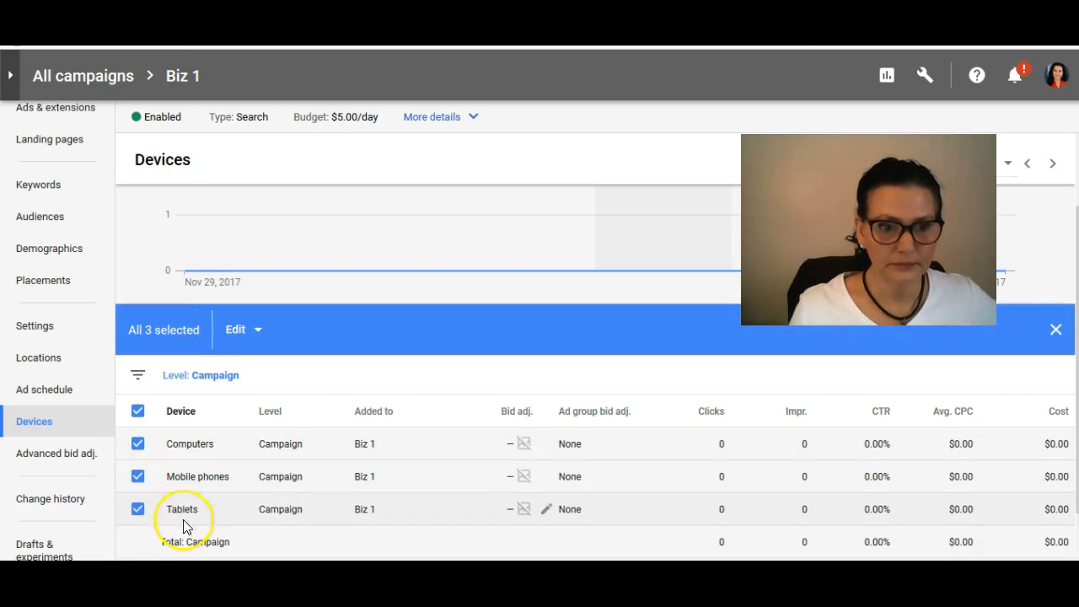
scroll(590, 494, down, 1)
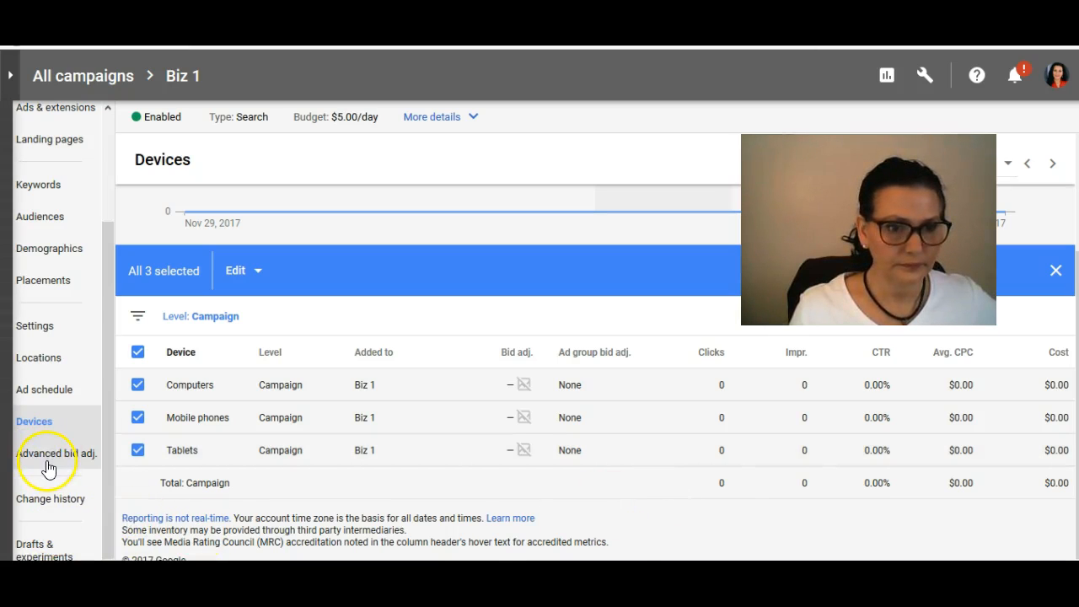
Step: Check the campaign's drafts and its details summary with ad group information, and return to the campaign settings
click(44, 548)
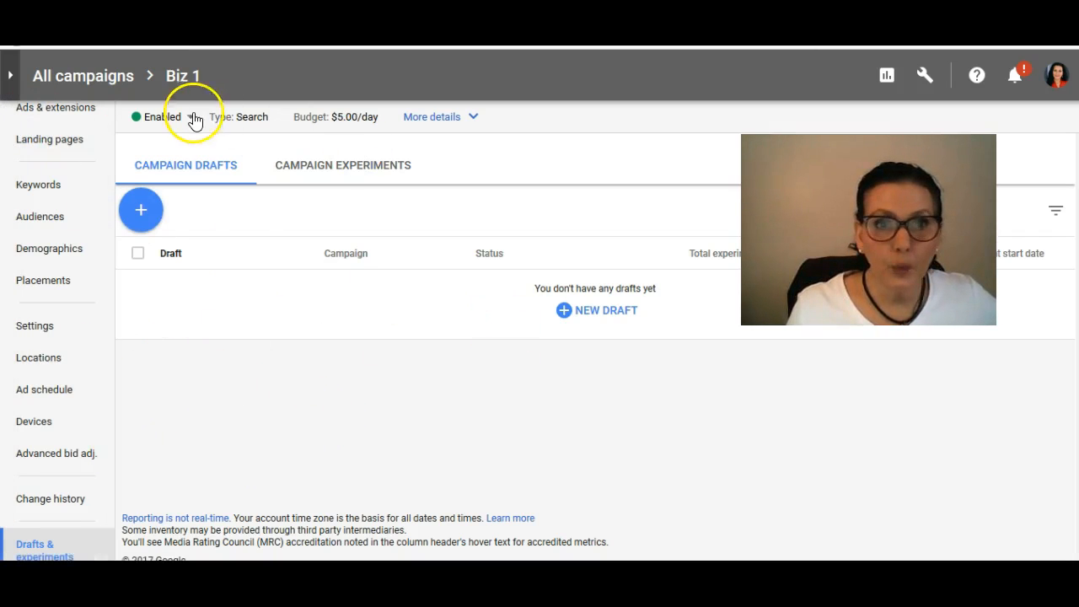
click(417, 121)
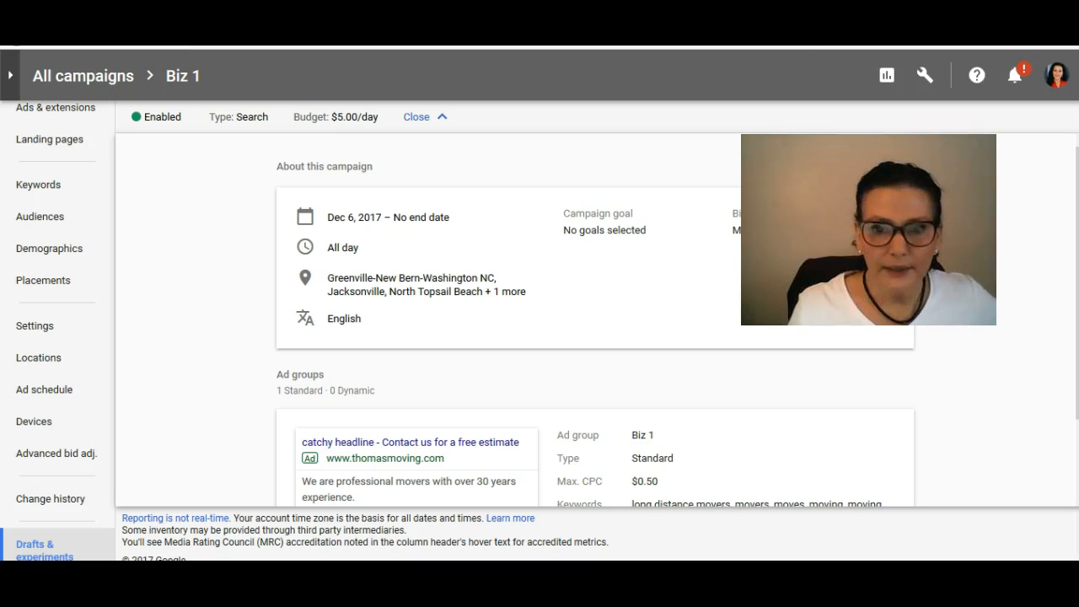
scroll(686, 410, down, 1)
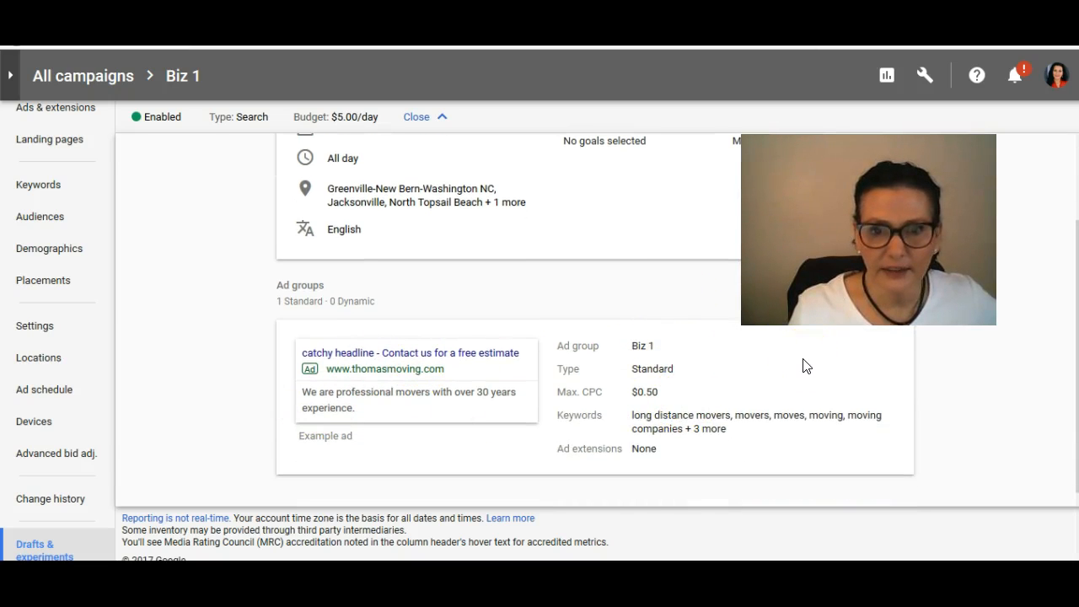
scroll(806, 365, up, 1)
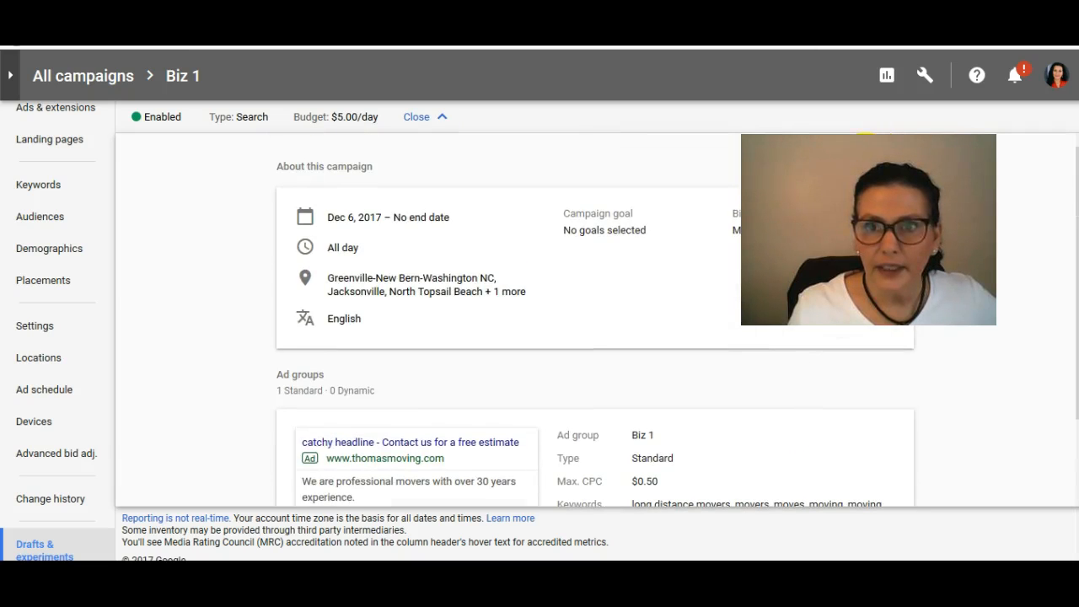
click(36, 327)
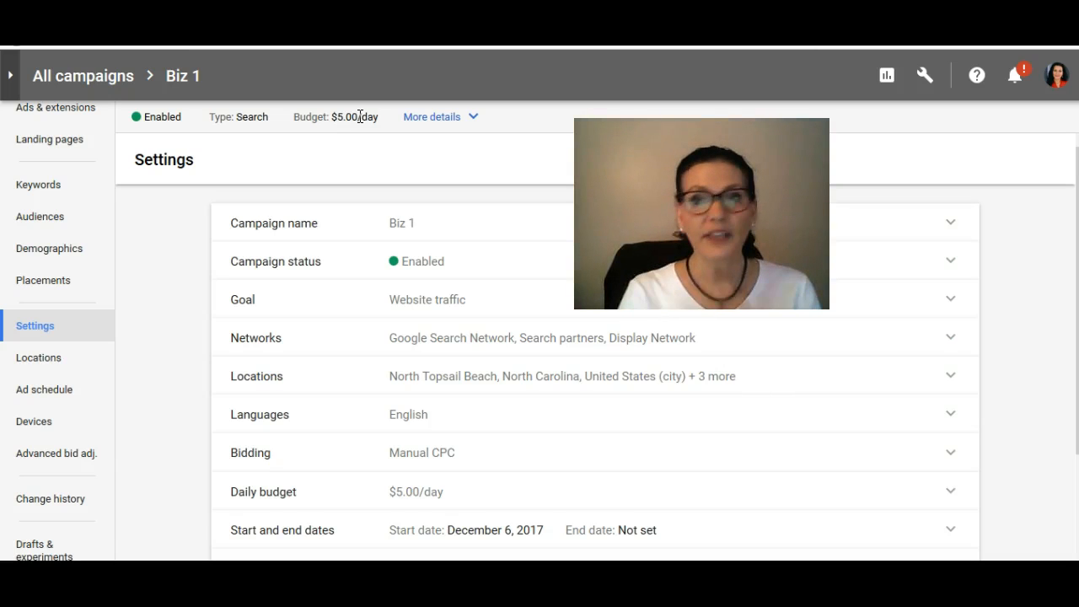
Step: Switch to the keyword research workbook in Excel and examine the CPC values on the 2 Men and a Truck sheet
click(208, 76)
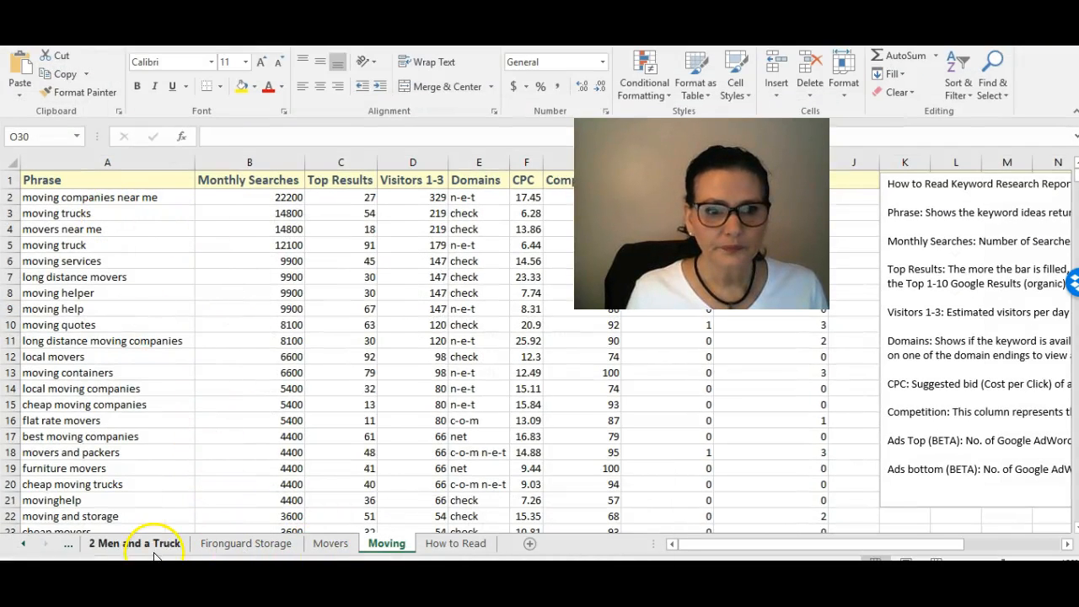
click(110, 544)
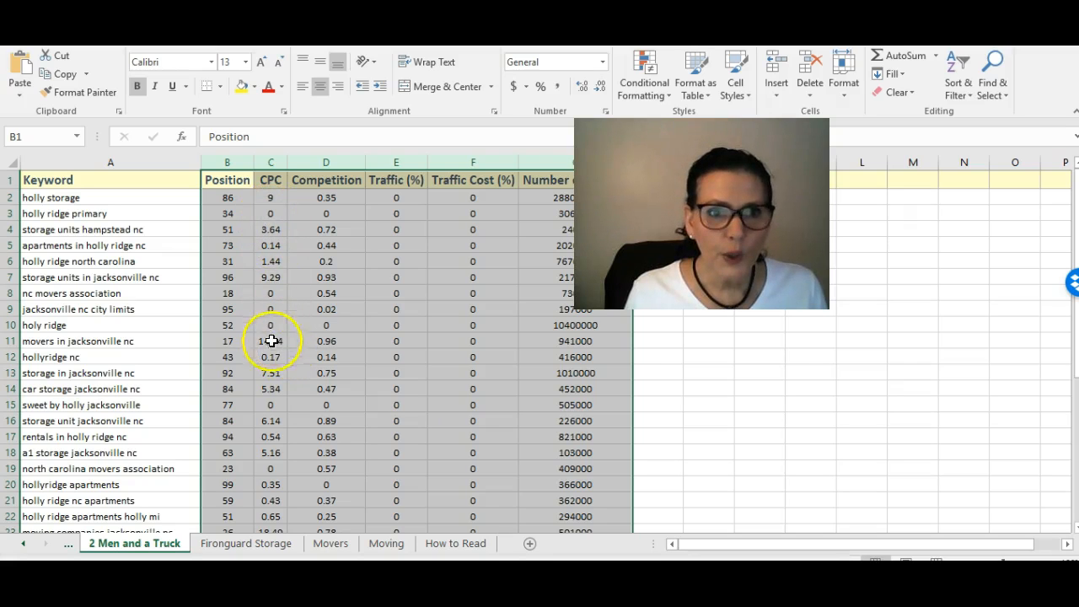
scroll(293, 308, down, 2)
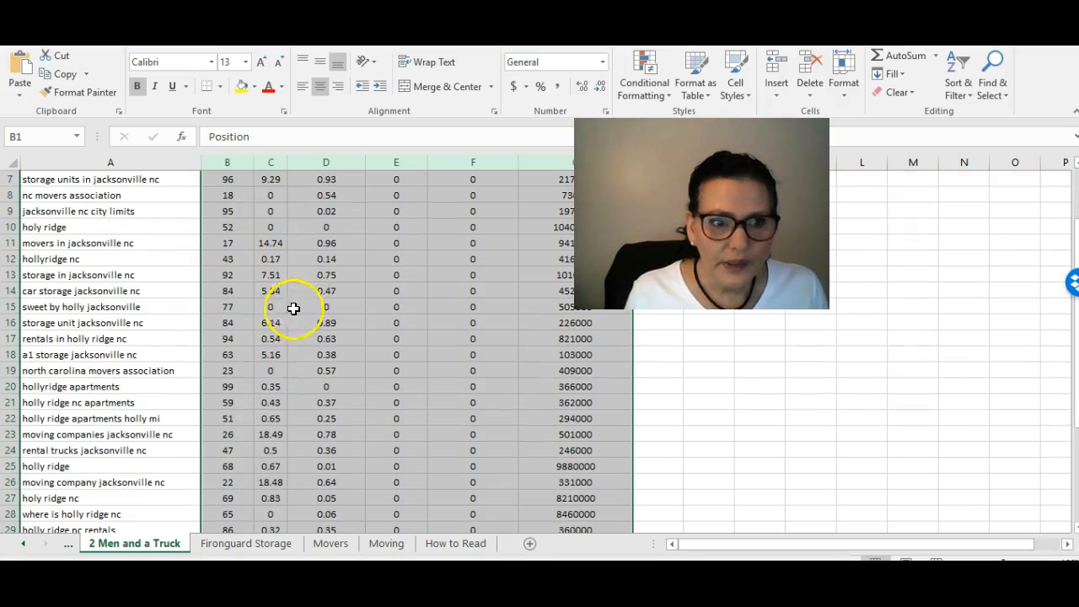
scroll(185, 388, down, 3)
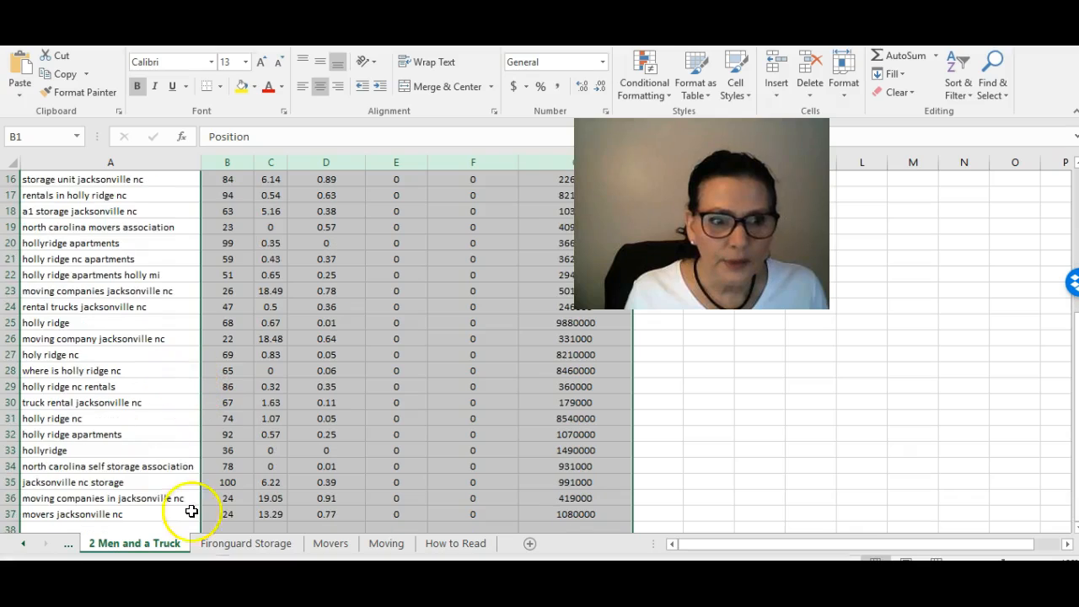
Step: Look through the competitor keyword sheets from Troy Humphrey Moving & Storage through Murray Transfer and Budget Trucks to Allied
click(23, 544)
click(140, 544)
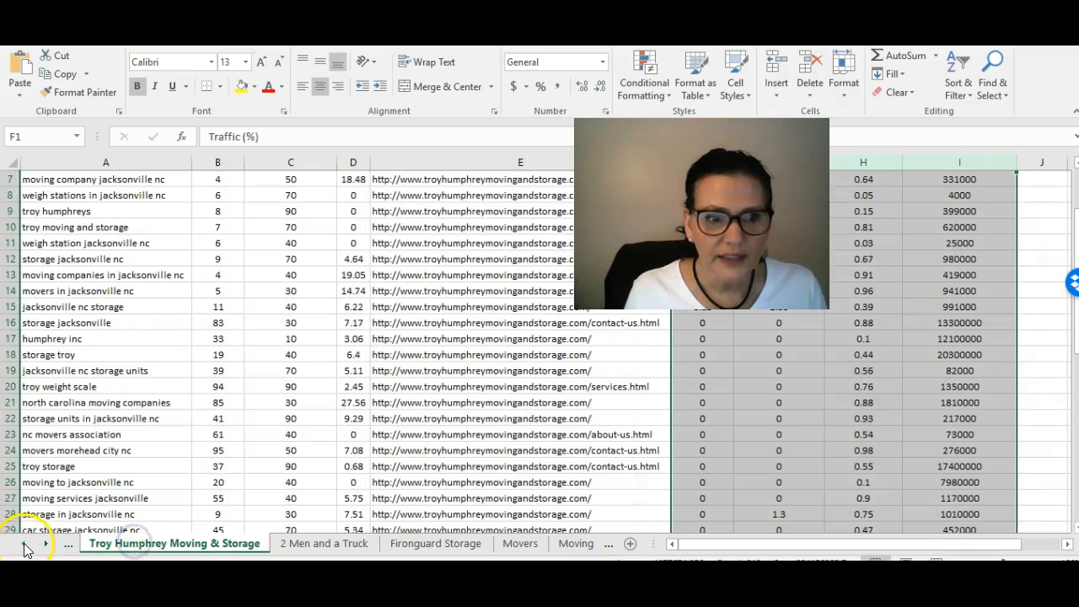
click(24, 547)
click(118, 544)
click(23, 545)
click(97, 544)
click(25, 546)
click(101, 543)
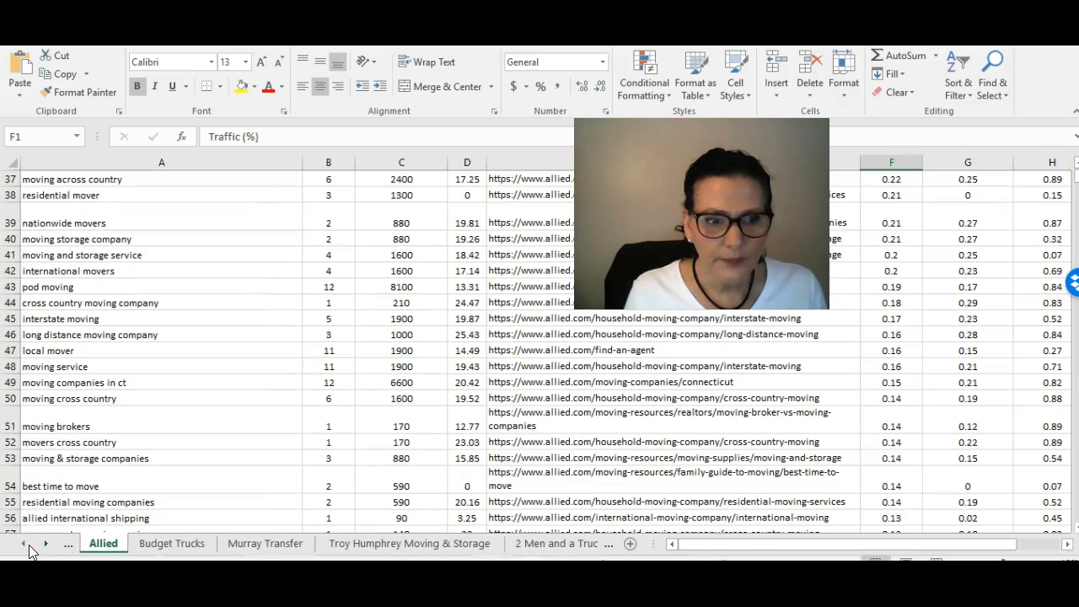
Step: Examine the keyword and CPC data on the Coleman Allied and Top Moving sheets
click(24, 545)
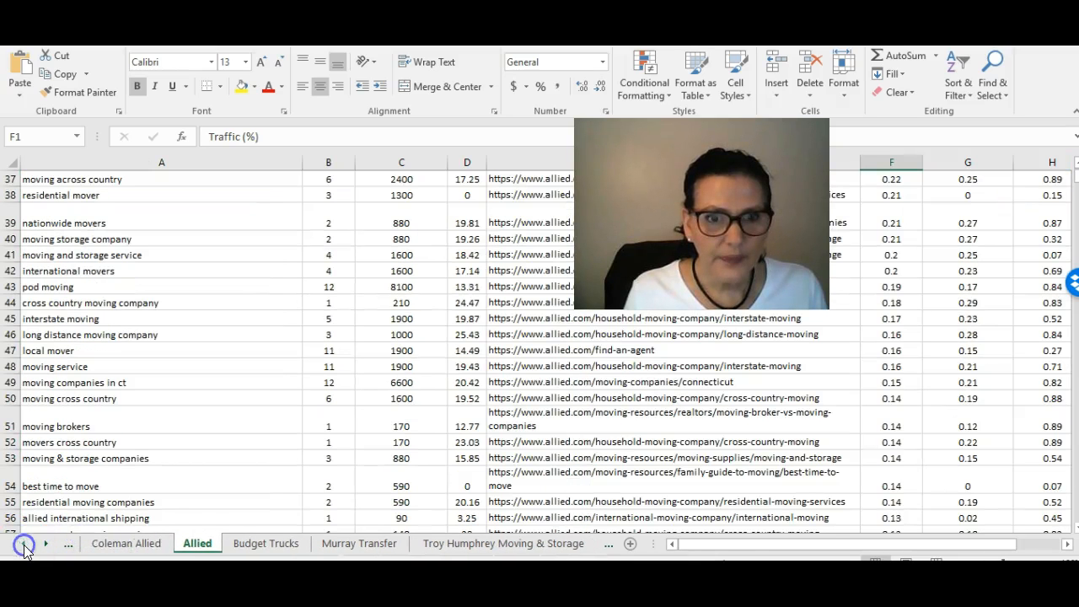
click(115, 547)
click(23, 545)
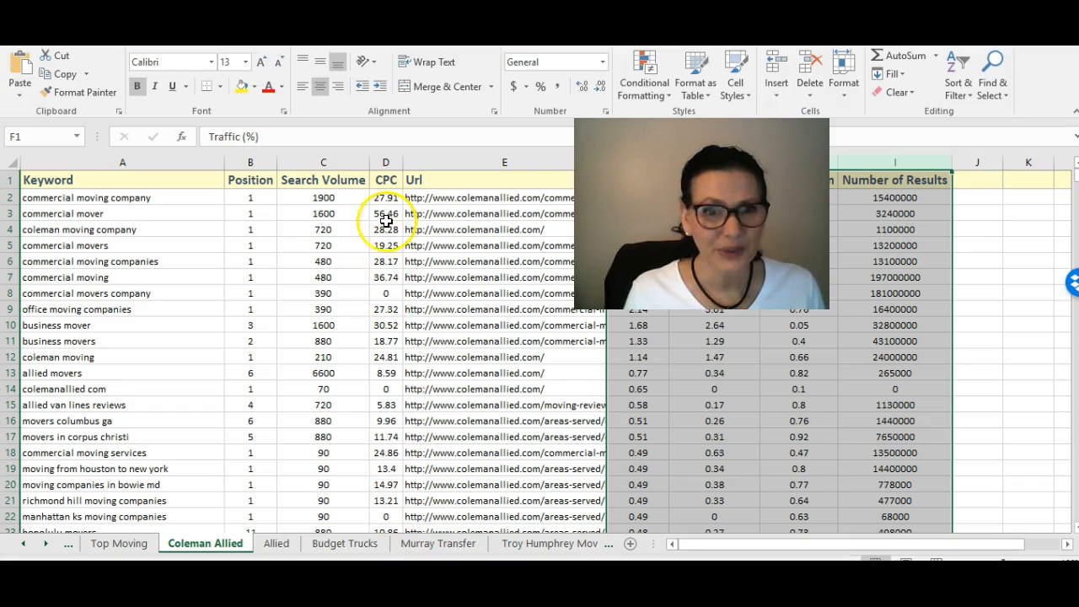
click(119, 544)
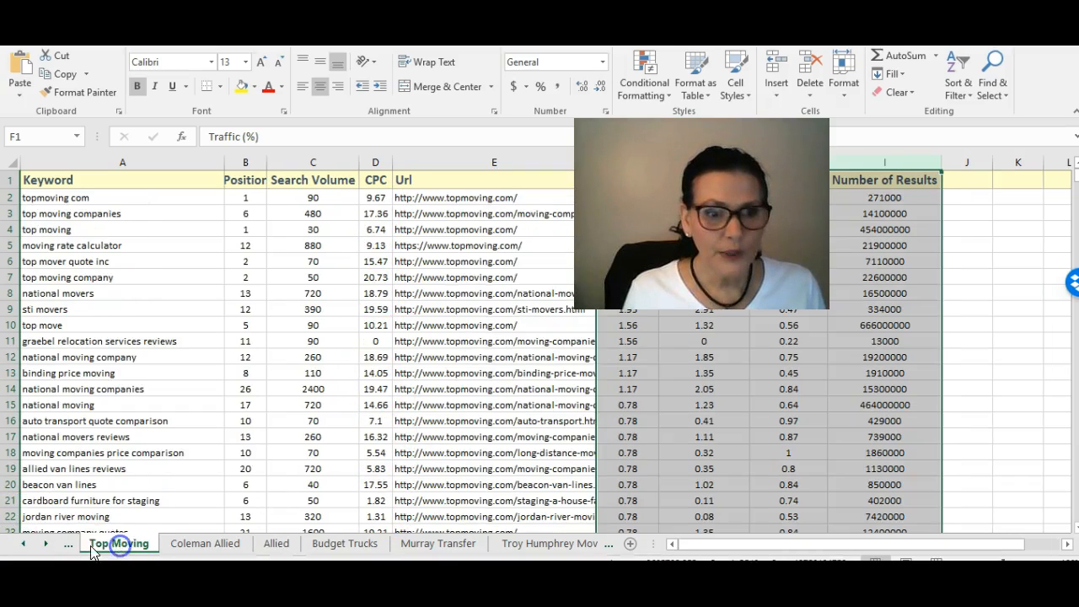